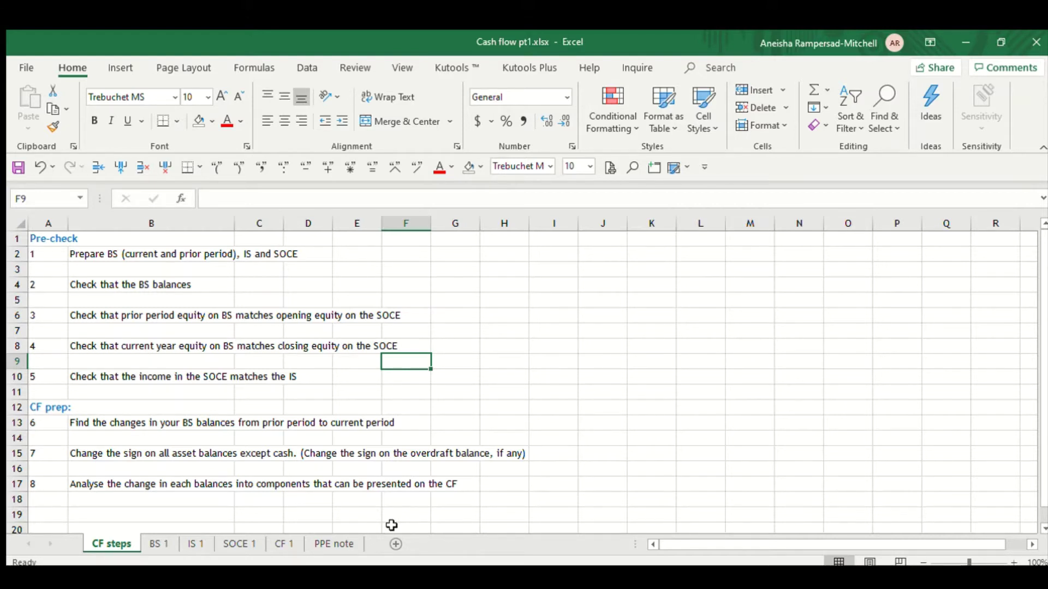
Review the 2020 and 2019 balance sheet on the BS 1 sheet and the income statement on the IS 1 sheet
{"action": "left_click", "coordinate": [159, 544]}
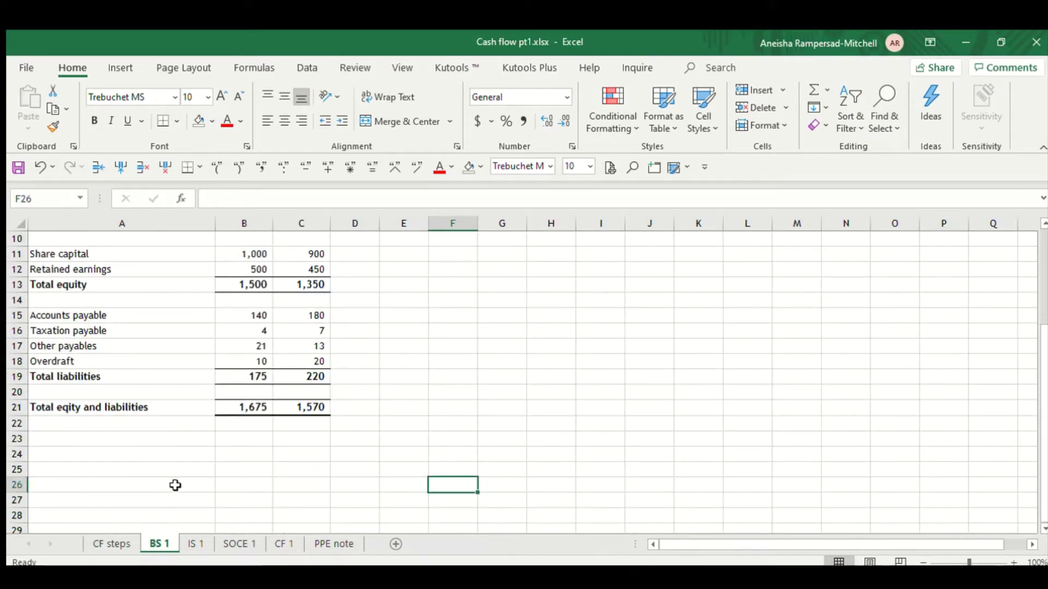
{"action": "scroll", "coordinate": [176, 484], "scroll_direction": "up", "scroll_amount": 3}
{"action": "scroll", "coordinate": [421, 423], "scroll_direction": "down", "scroll_amount": 2}
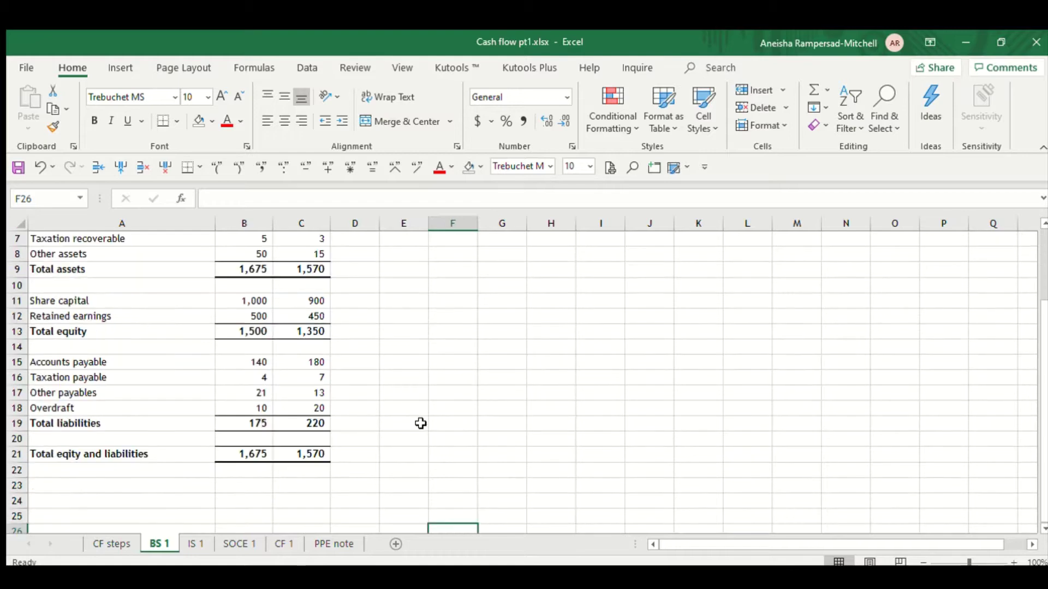
{"action": "scroll", "coordinate": [421, 424], "scroll_direction": "up", "scroll_amount": 2}
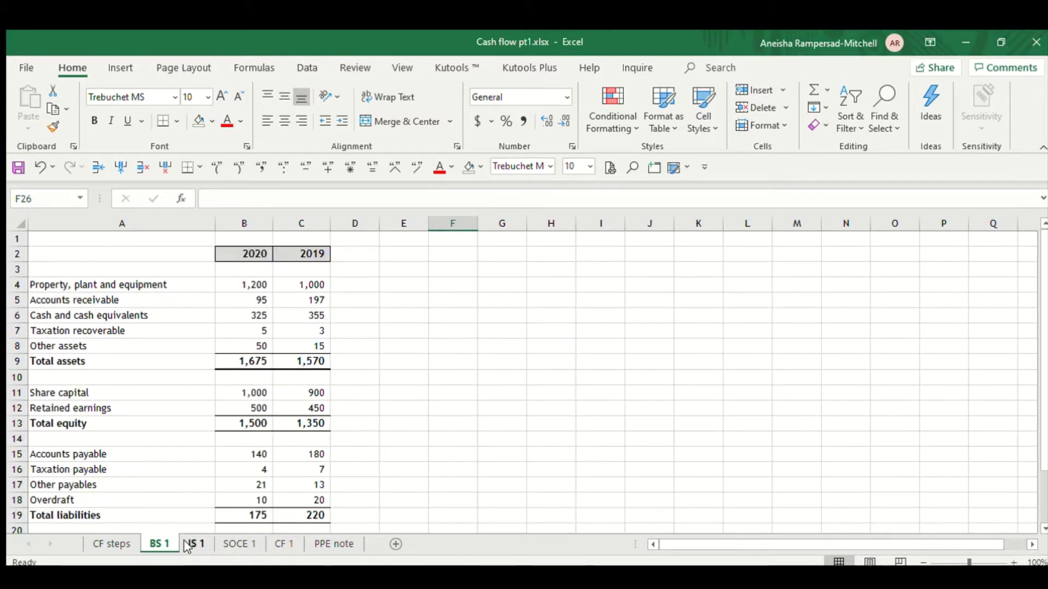
{"action": "left_click", "coordinate": [188, 544]}
{"action": "left_click", "coordinate": [227, 413]}
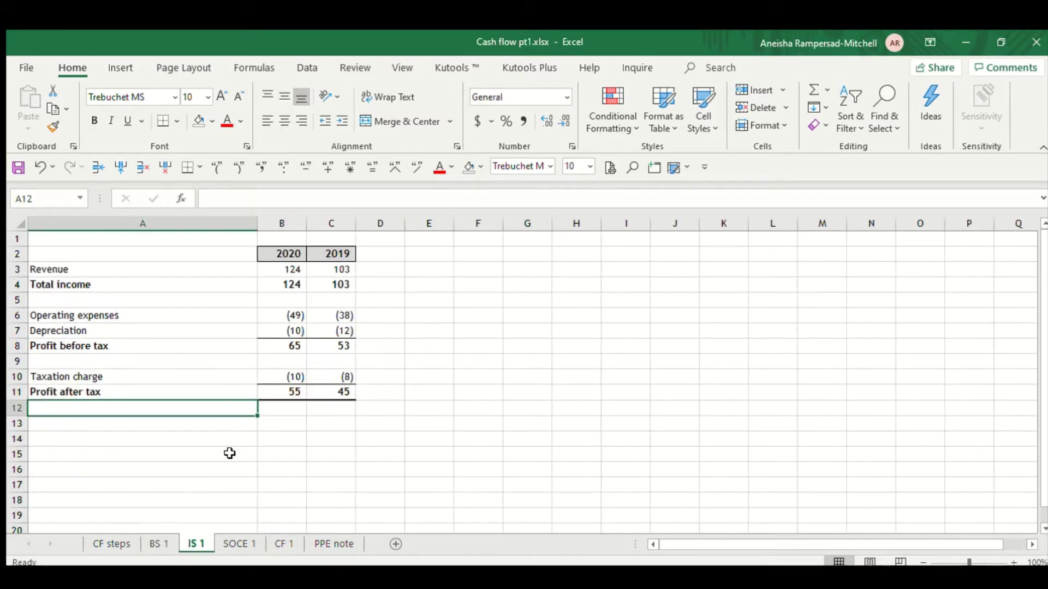
Clear the existing check formulas in G3:H9 beside the 2020 table on the SOCE 1 sheet
{"action": "left_click", "coordinate": [250, 545]}
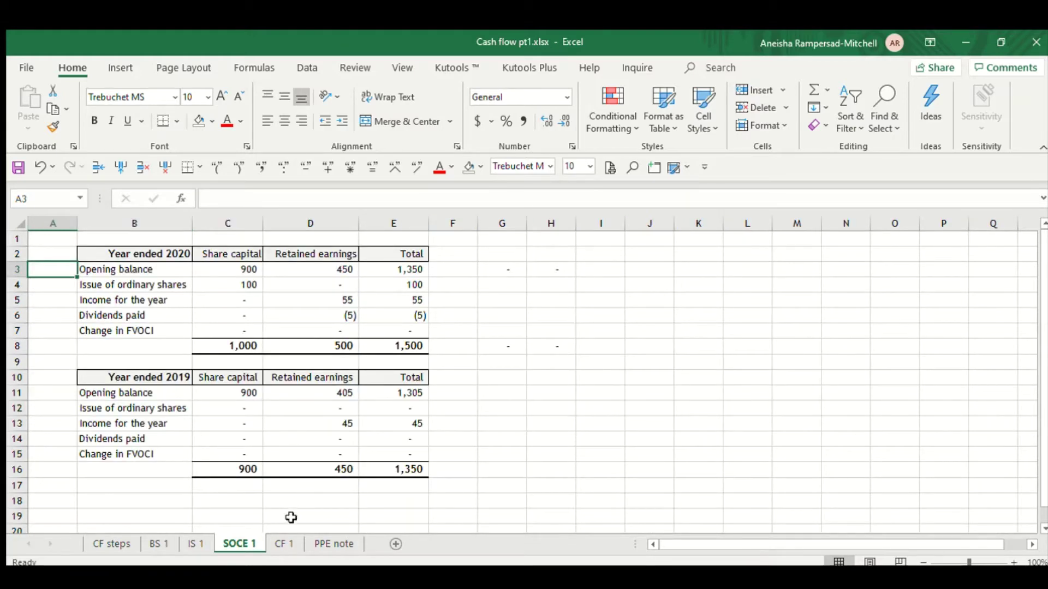
{"action": "left_click_drag", "start_coordinate": [500, 270], "coordinate": [570, 369]}
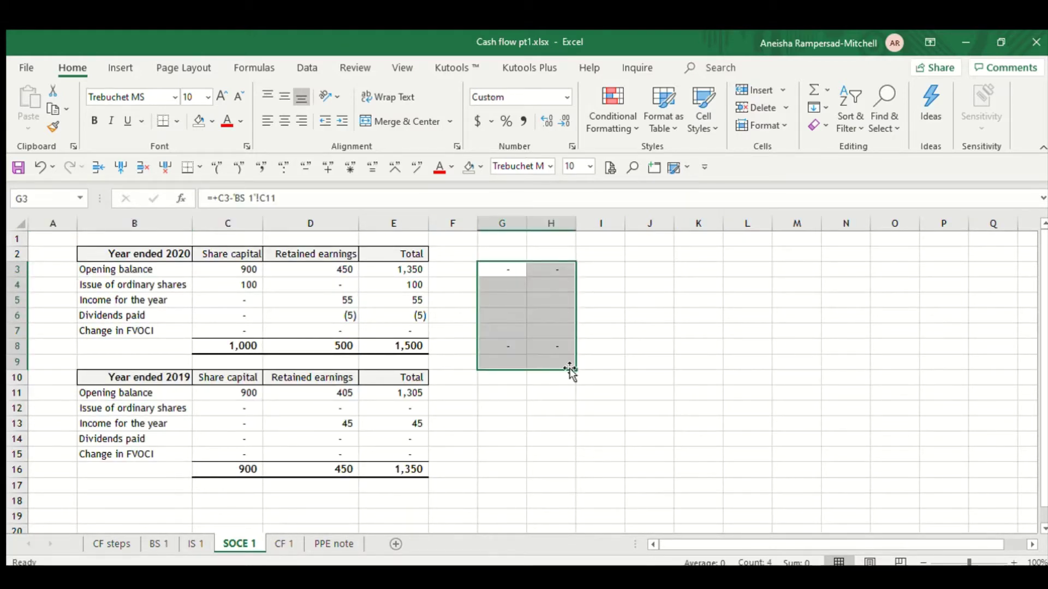
{"action": "left_click", "coordinate": [551, 424]}
Read through pre-check steps 1 to 5 on the CF steps sheet, ending at step 2 on balancing the balance sheet
{"action": "left_click", "coordinate": [99, 545]}
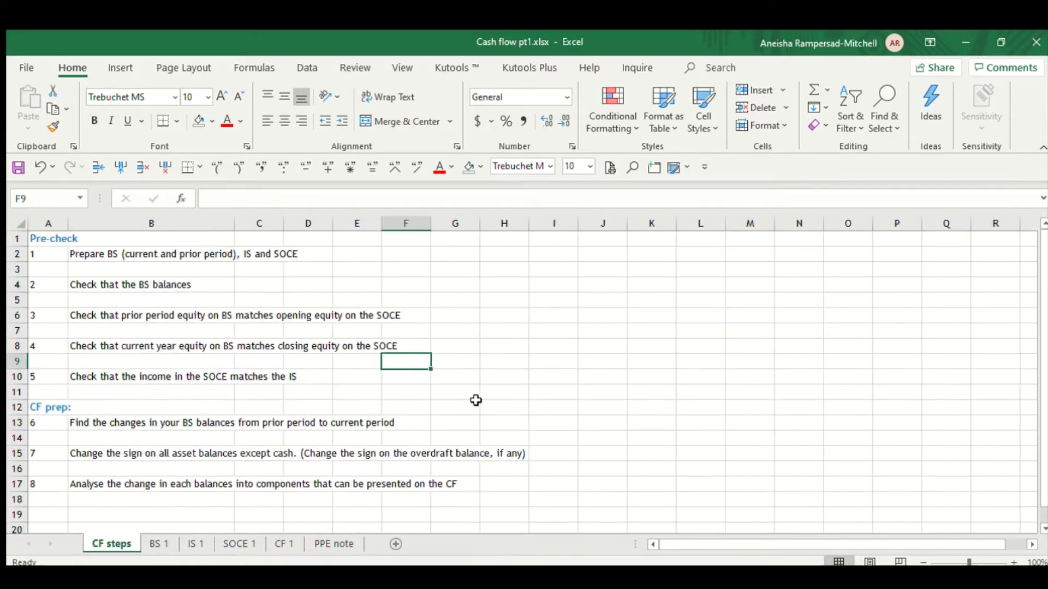
{"action": "left_click", "coordinate": [161, 413]}
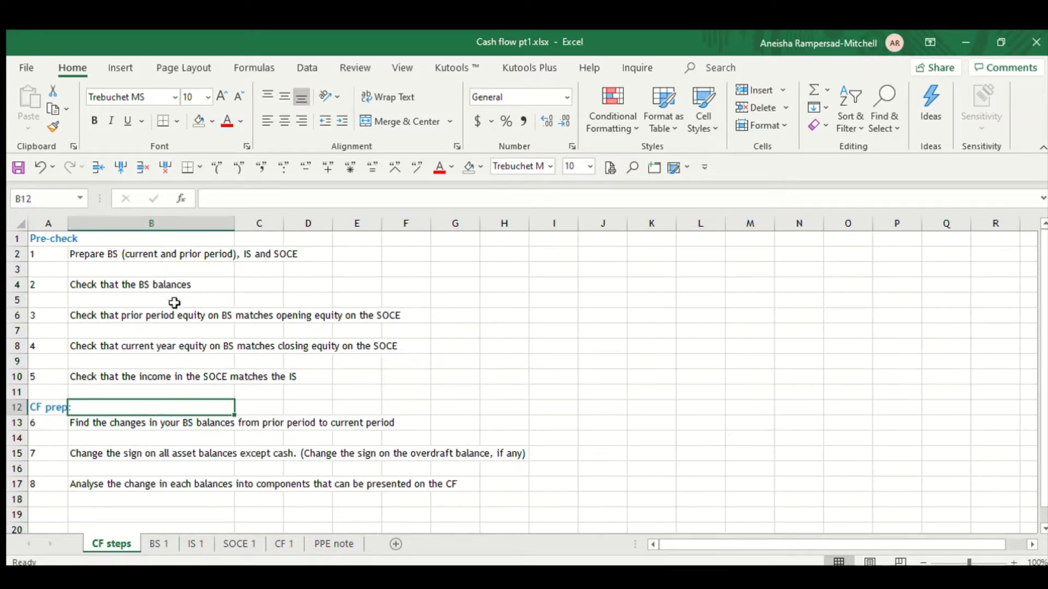
{"action": "left_click", "coordinate": [165, 252]}
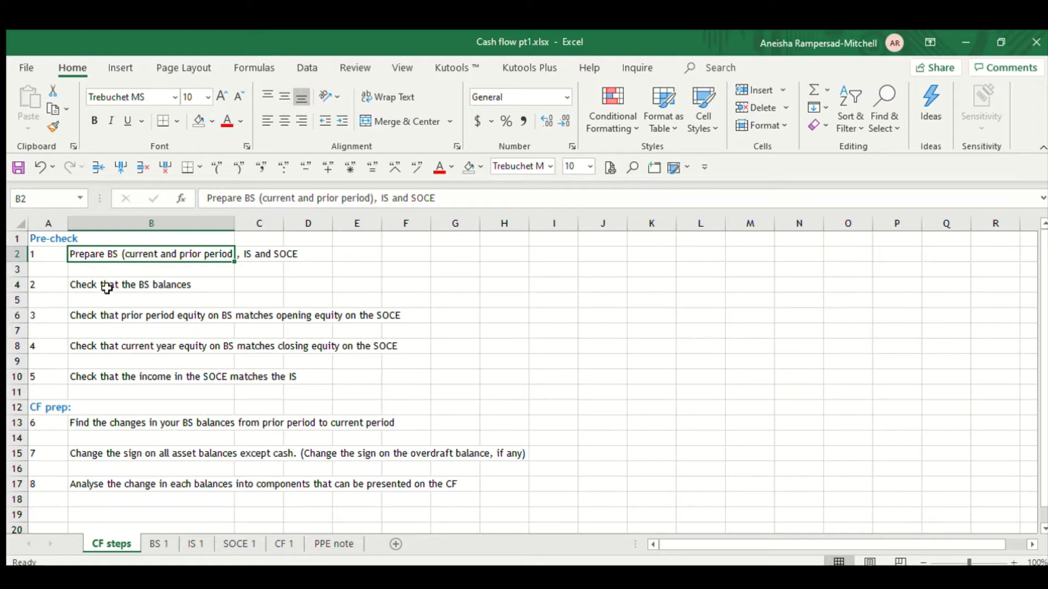
{"action": "left_click_drag", "start_coordinate": [107, 285], "coordinate": [112, 377]}
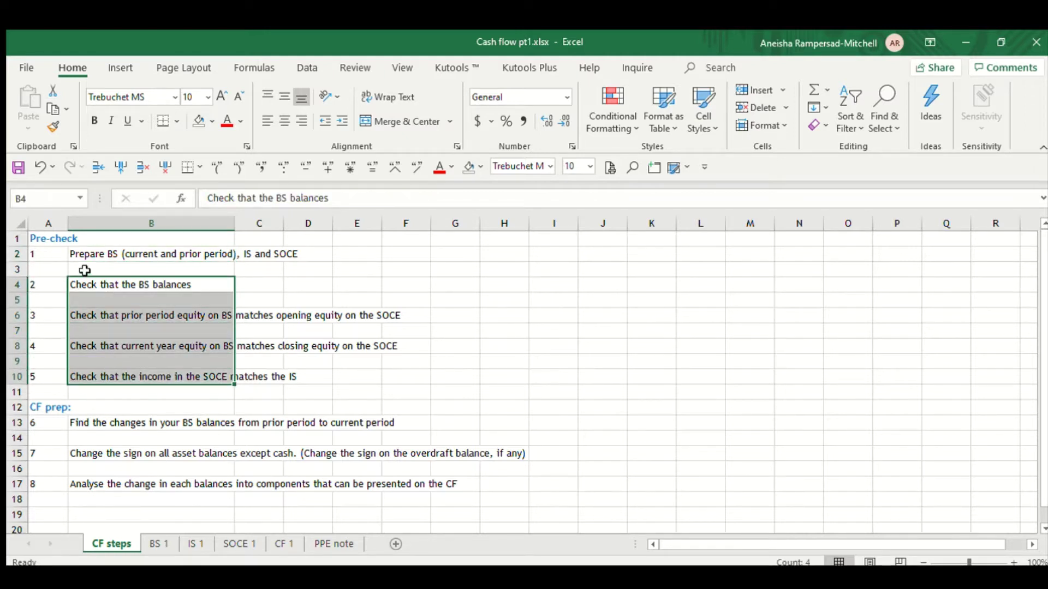
{"action": "left_click", "coordinate": [85, 290]}
{"action": "left_click_drag", "start_coordinate": [86, 290], "coordinate": [164, 374]}
{"action": "left_click", "coordinate": [483, 364]}
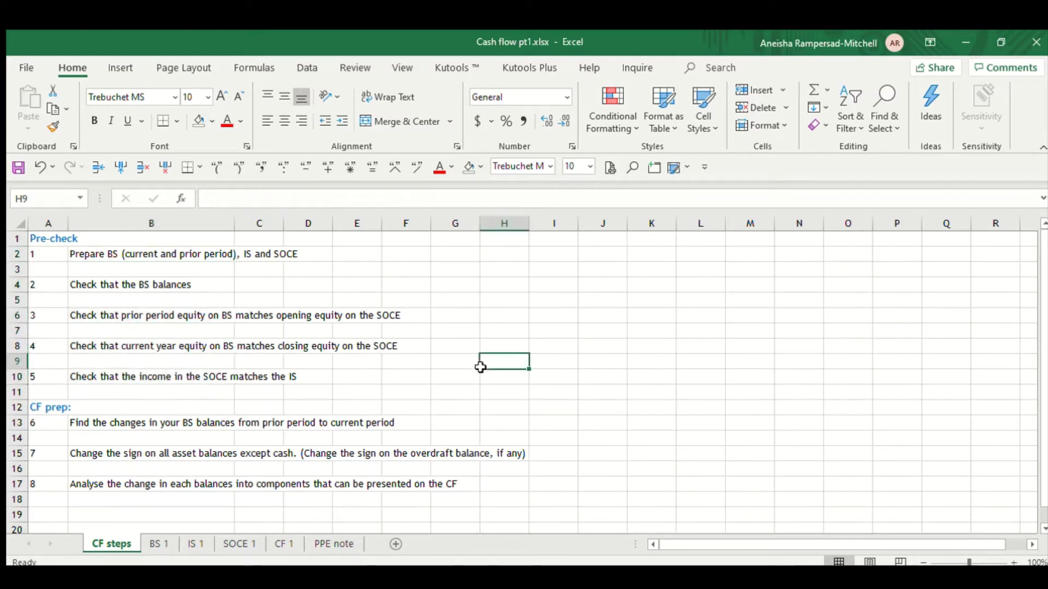
{"action": "left_click_drag", "start_coordinate": [97, 282], "coordinate": [108, 374]}
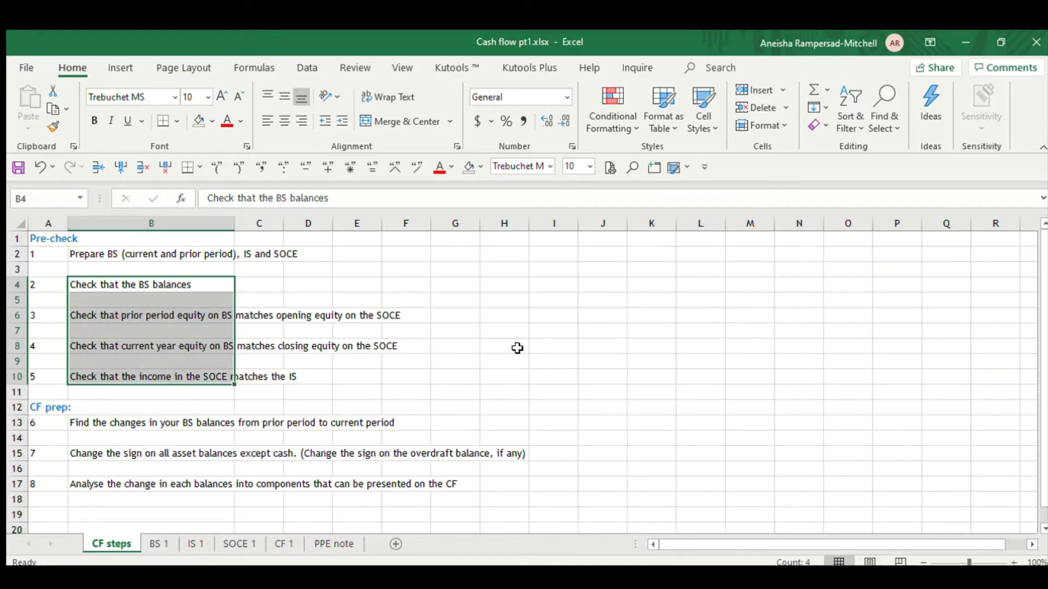
{"action": "left_click", "coordinate": [408, 423]}
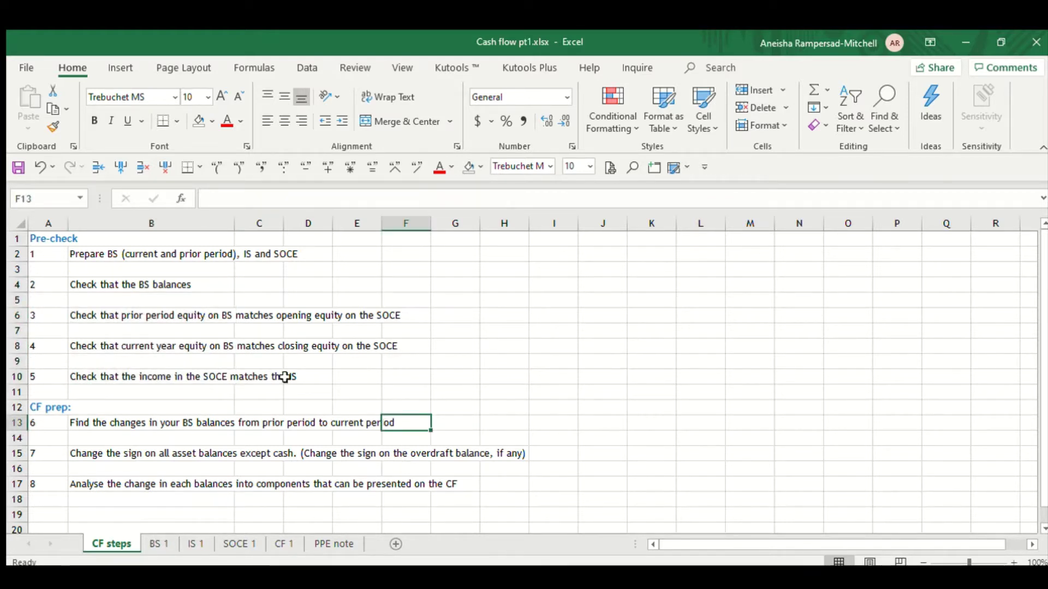
{"action": "left_click", "coordinate": [156, 372]}
{"action": "left_click", "coordinate": [161, 346]}
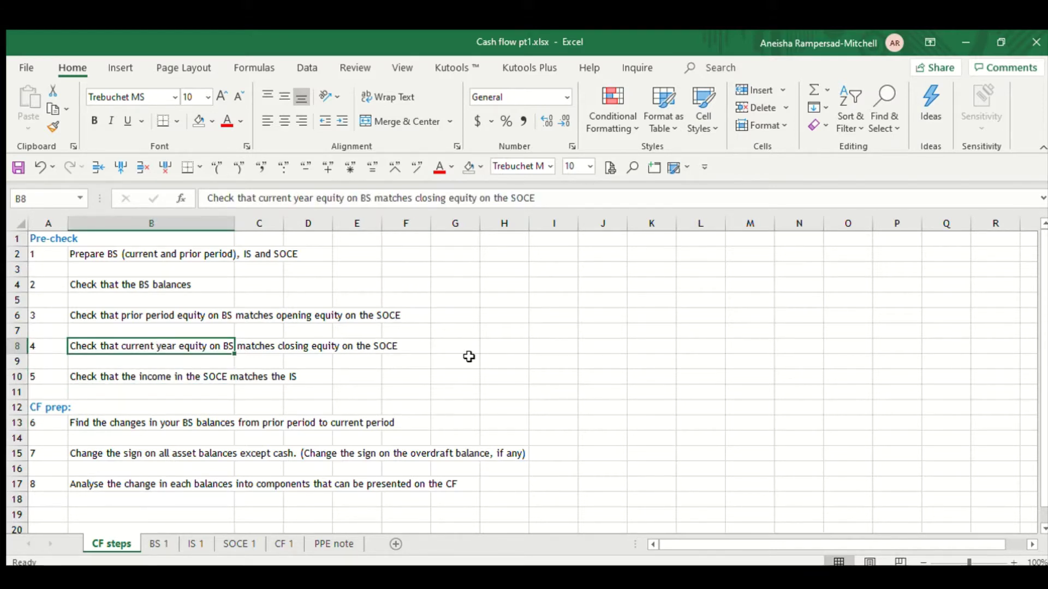
{"action": "left_click", "coordinate": [124, 286]}
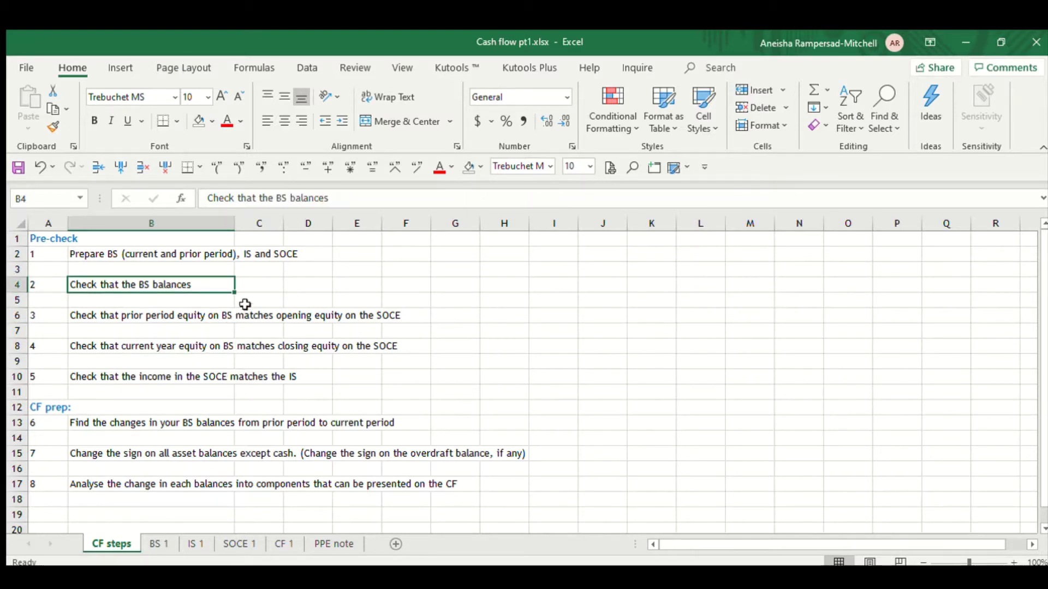
{"action": "left_click", "coordinate": [44, 283]}
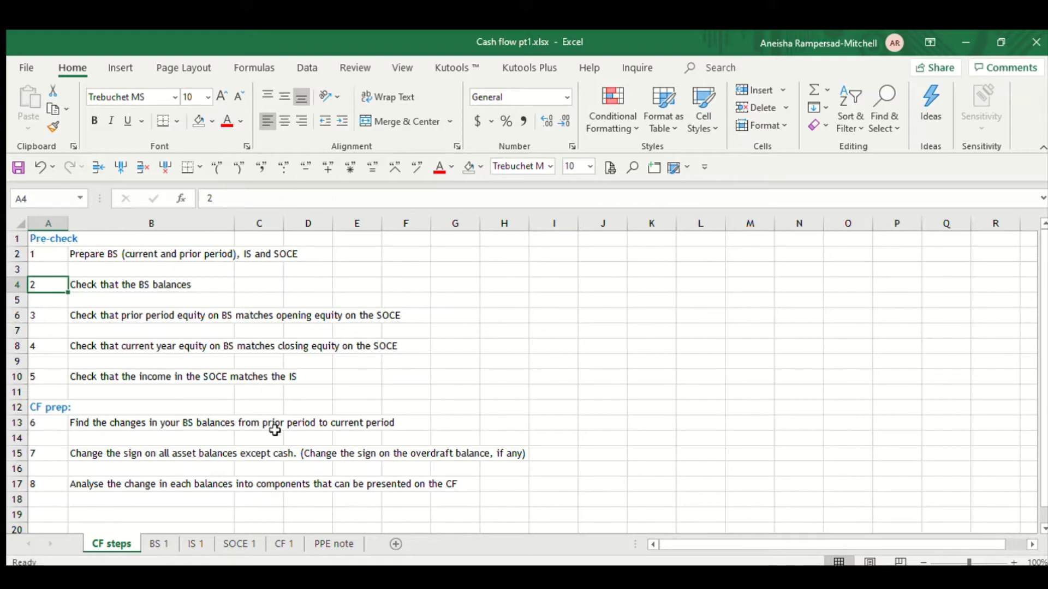
Enter a check formula in B23 of the BS 1 sheet that subtracts total equity and liabilities (B21) from total assets (B9)
{"action": "left_click", "coordinate": [158, 545]}
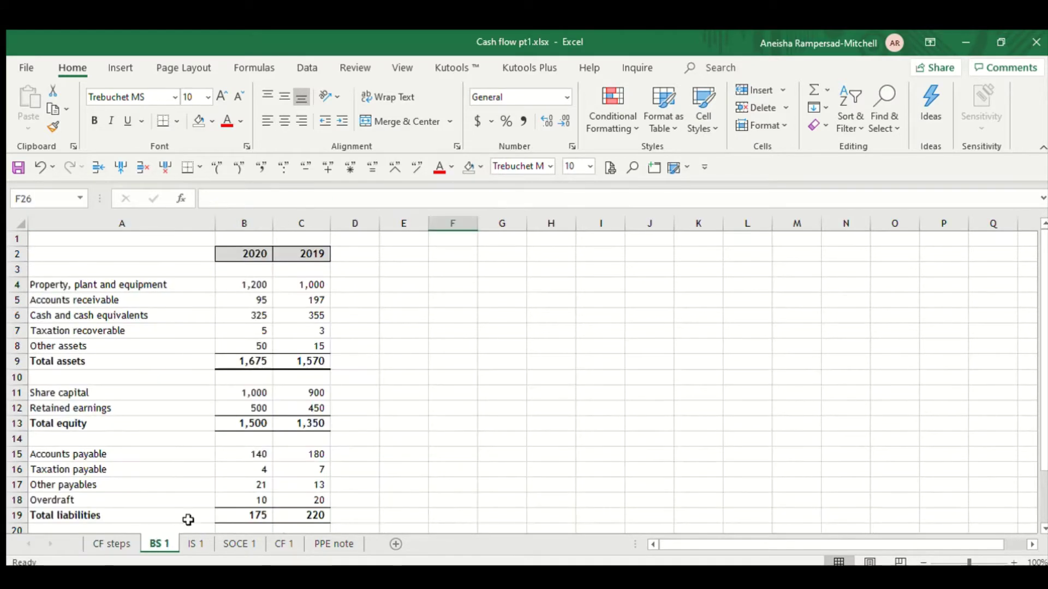
{"action": "scroll", "coordinate": [482, 388], "scroll_direction": "down", "scroll_amount": 3}
{"action": "left_click", "coordinate": [262, 437]}
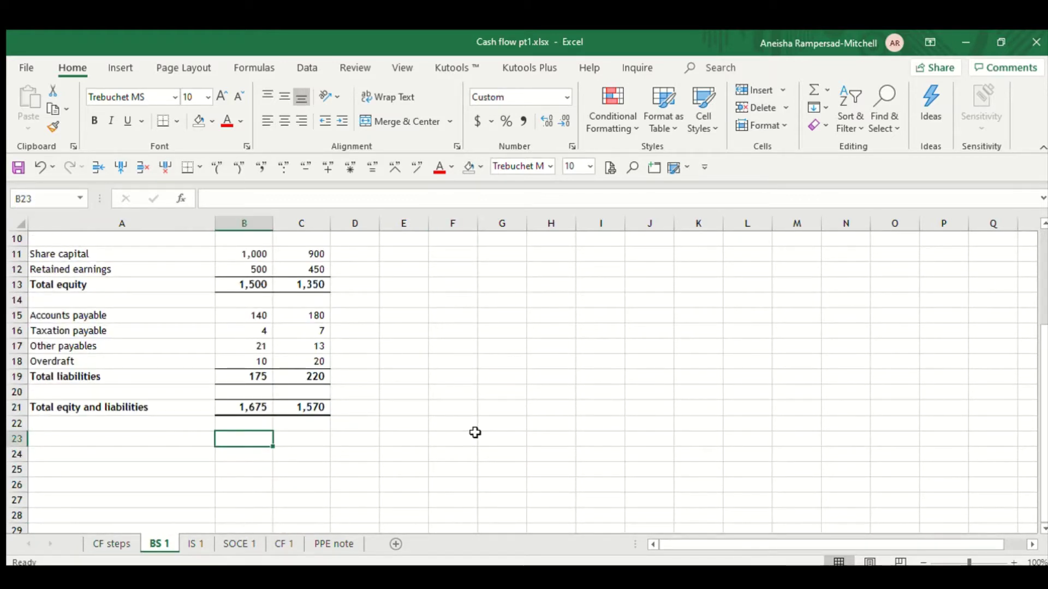
{"action": "type", "text": "+"}
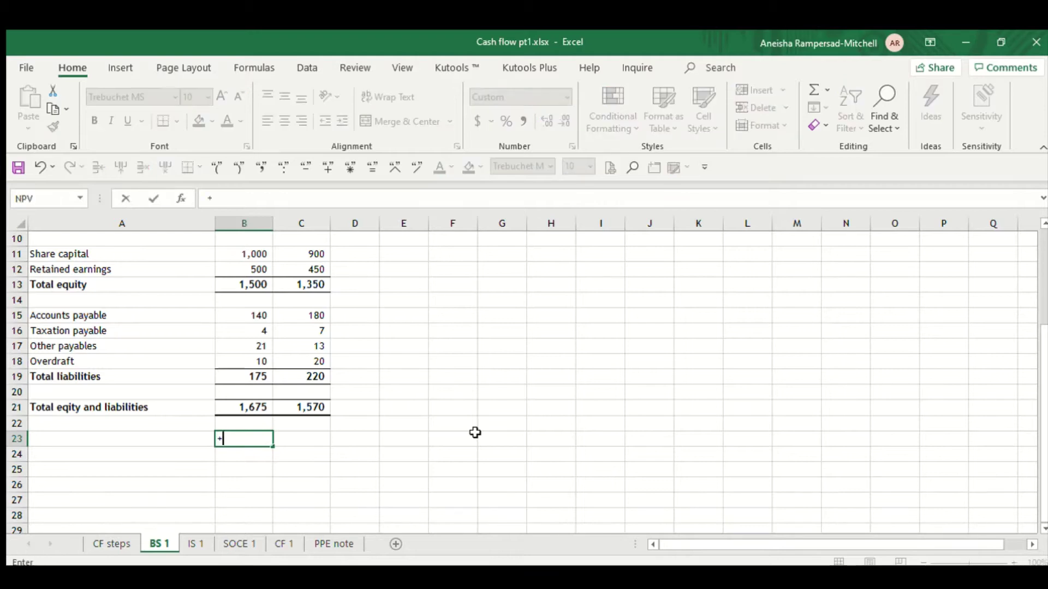
{"action": "scroll", "coordinate": [474, 433], "scroll_direction": "up", "scroll_amount": 2}
{"action": "left_click", "coordinate": [250, 316]}
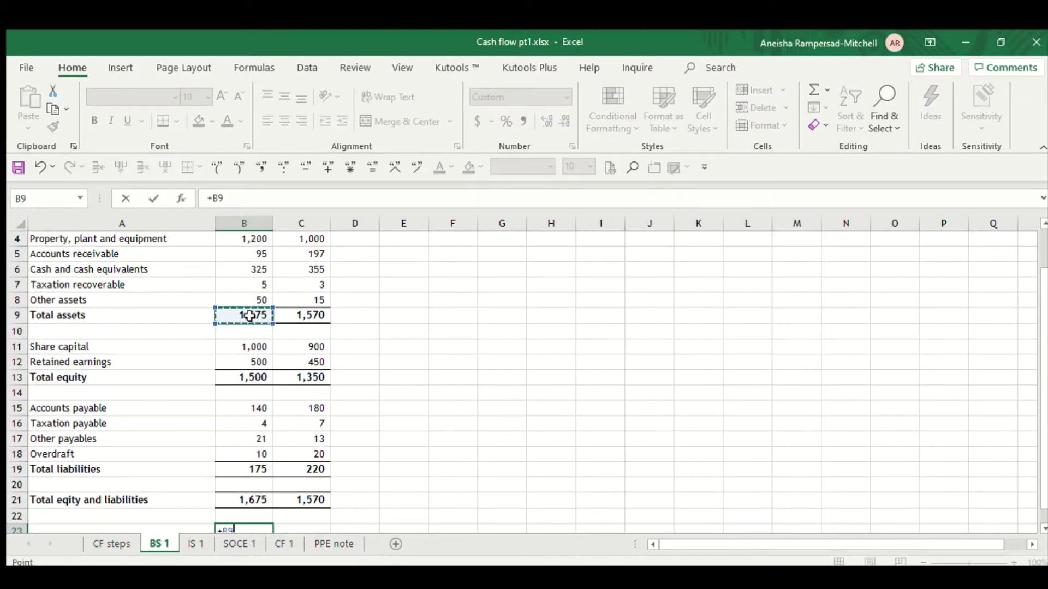
{"action": "type", "text": "-"}
{"action": "scroll", "coordinate": [456, 431], "scroll_direction": "down", "scroll_amount": 1}
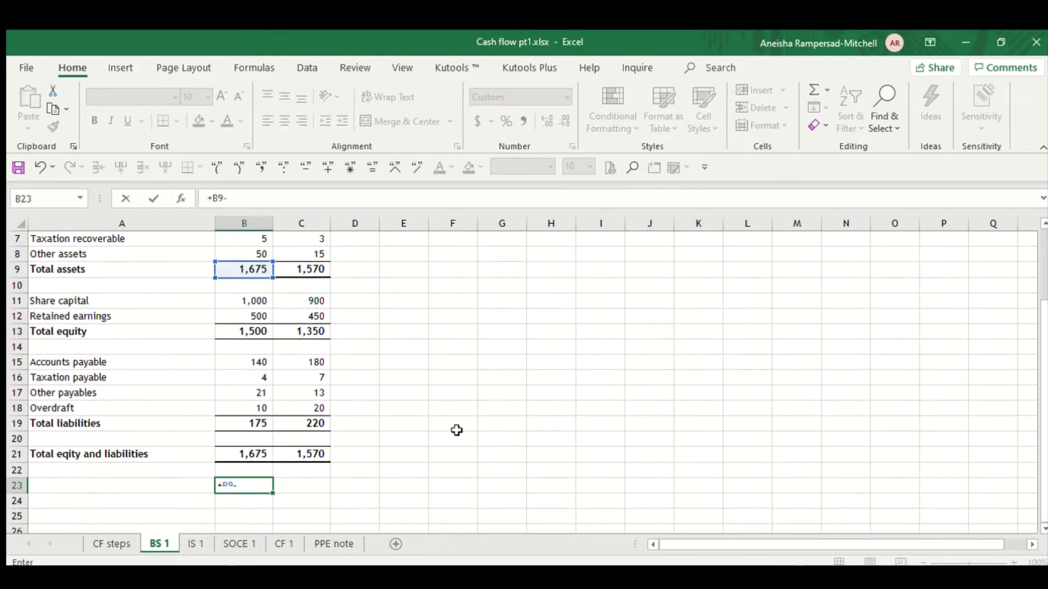
{"action": "left_click", "coordinate": [249, 454]}
{"action": "key", "text": "Return"}
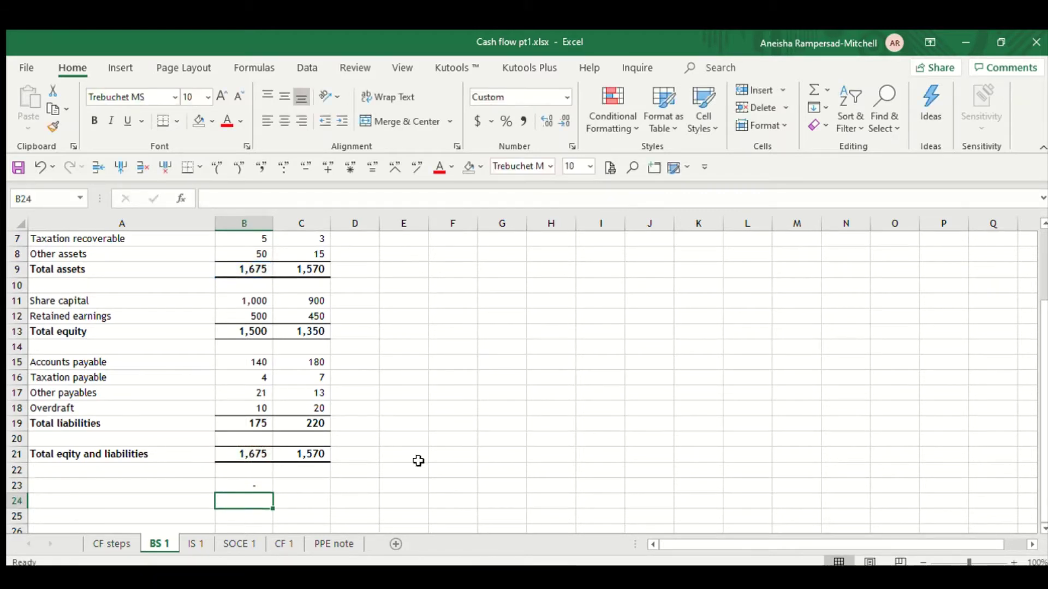
Copy the balance check formula from B23 across to C23 for the 2019 column and inspect it
{"action": "left_click", "coordinate": [255, 486]}
{"action": "scroll", "coordinate": [481, 468], "scroll_direction": "down", "scroll_amount": 1}
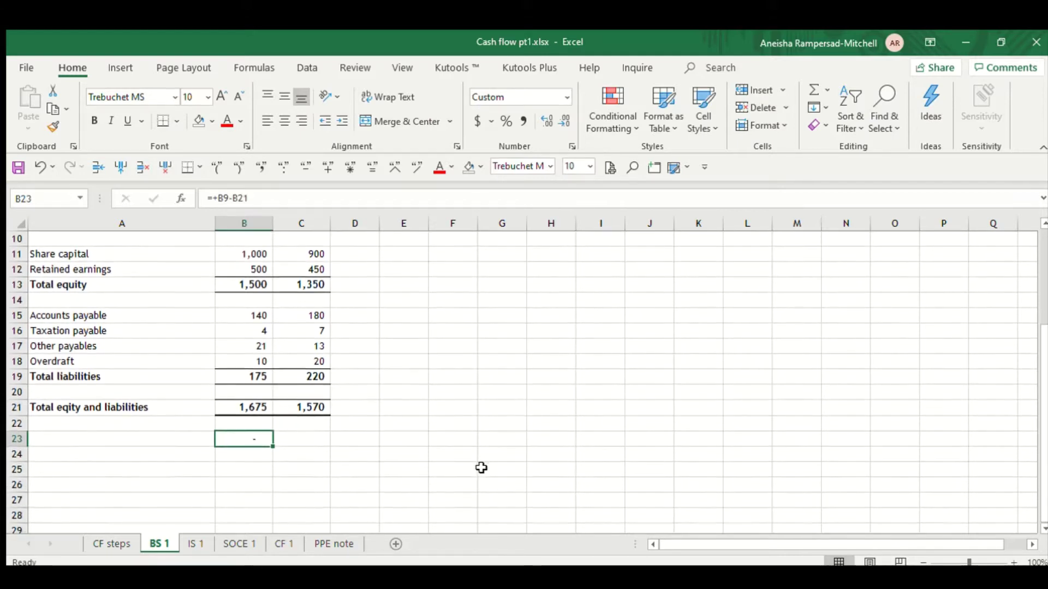
{"action": "scroll", "coordinate": [480, 468], "scroll_direction": "up", "scroll_amount": 1}
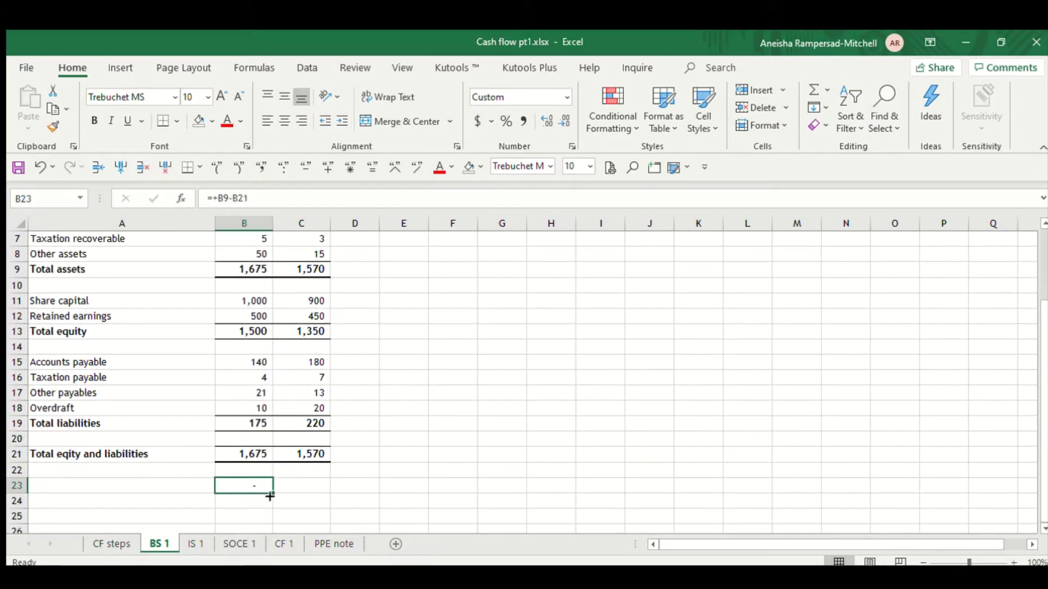
{"action": "left_click_drag", "start_coordinate": [274, 493], "coordinate": [320, 493]}
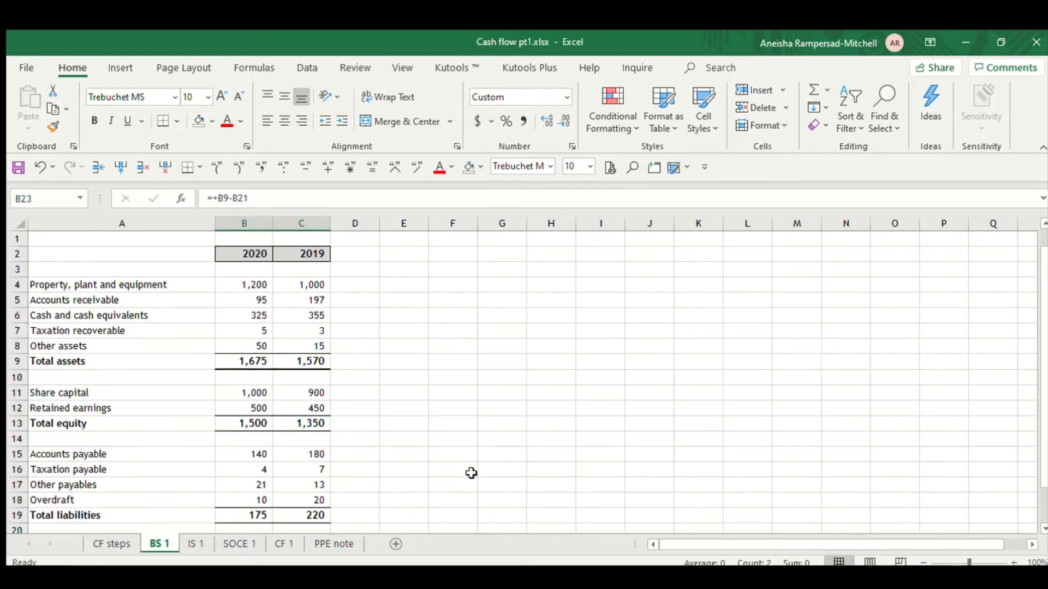
{"action": "scroll", "coordinate": [470, 475], "scroll_direction": "up", "scroll_amount": 2}
{"action": "left_click", "coordinate": [327, 257]}
{"action": "scroll", "coordinate": [507, 381], "scroll_direction": "down", "scroll_amount": 3}
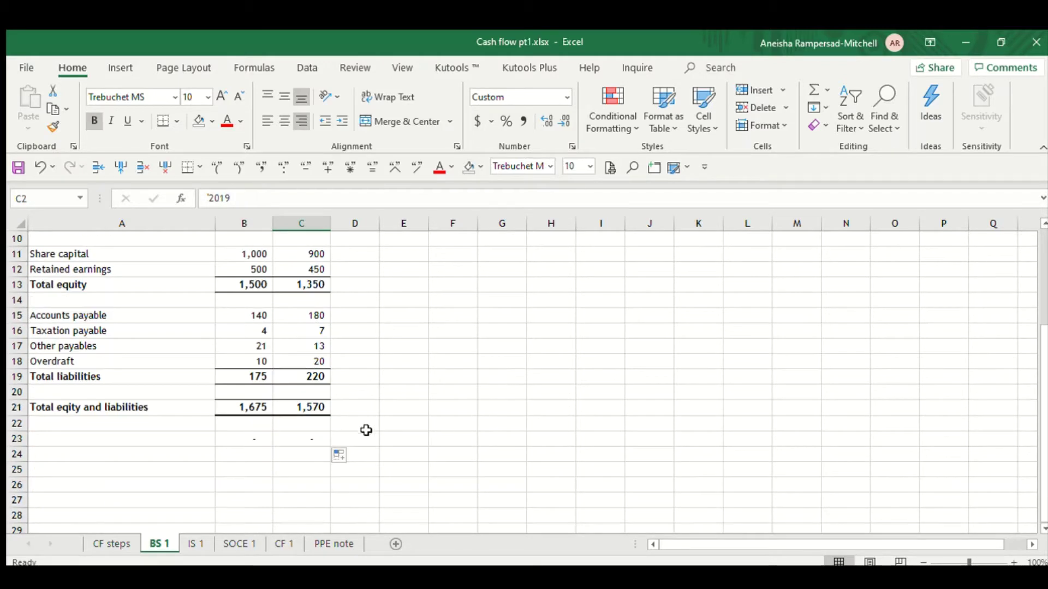
{"action": "left_click", "coordinate": [306, 441]}
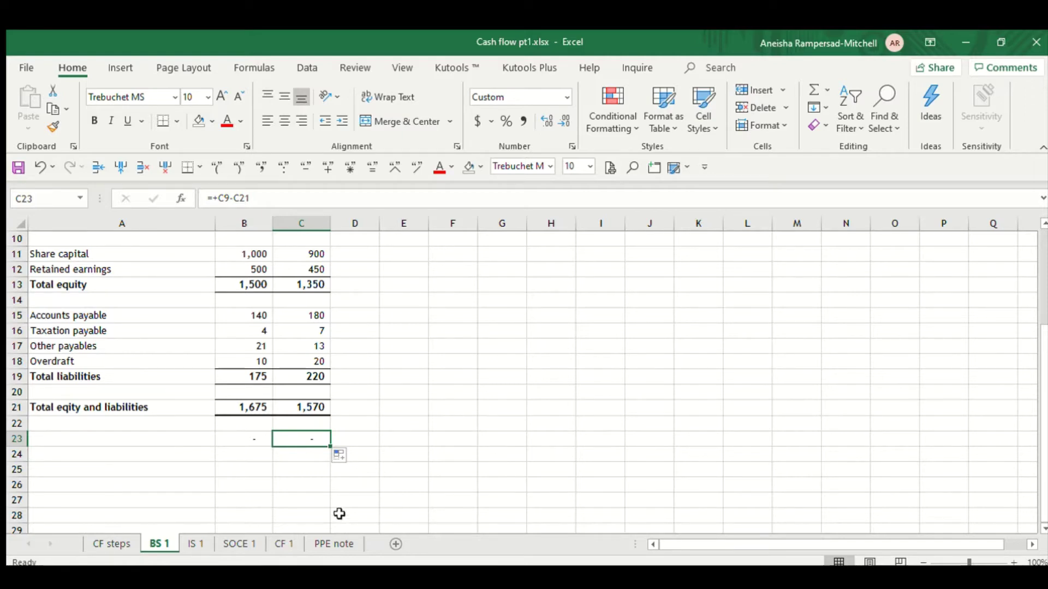
Read pre-check step 3 on the CF steps sheet and examine the 2019 share capital, retained earnings and total equity on BS 1
{"action": "left_click", "coordinate": [106, 549]}
{"action": "left_click", "coordinate": [52, 316]}
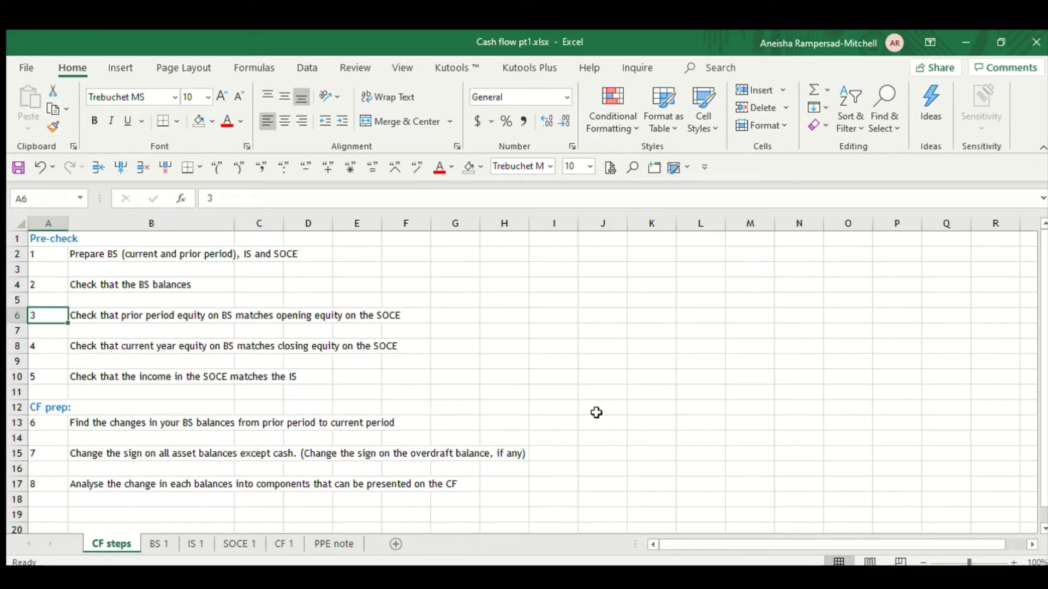
{"action": "left_click", "coordinate": [207, 315]}
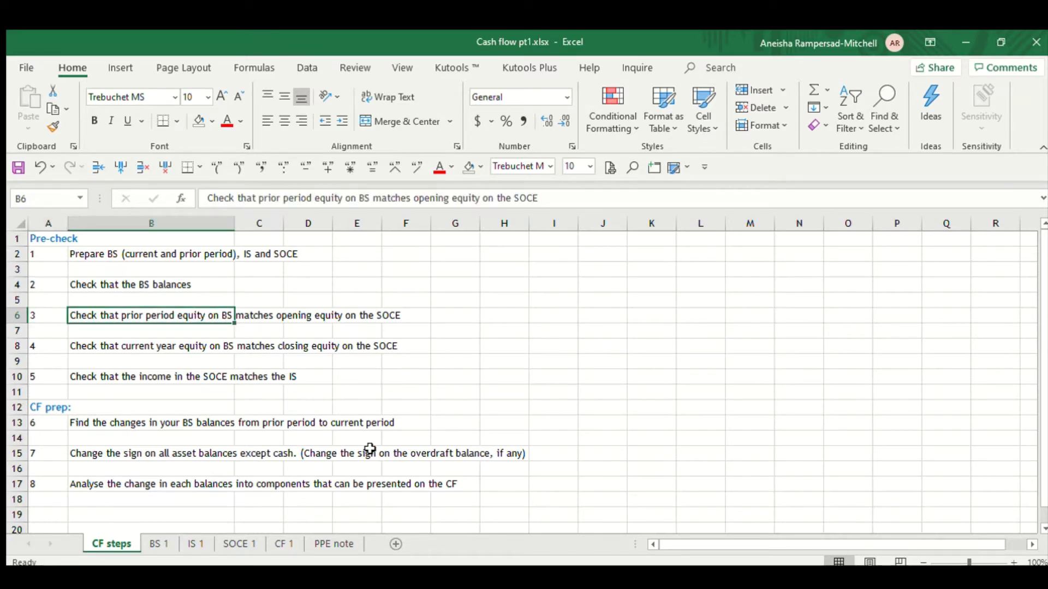
{"action": "left_click", "coordinate": [159, 544]}
{"action": "scroll", "coordinate": [330, 462], "scroll_direction": "up", "scroll_amount": 1}
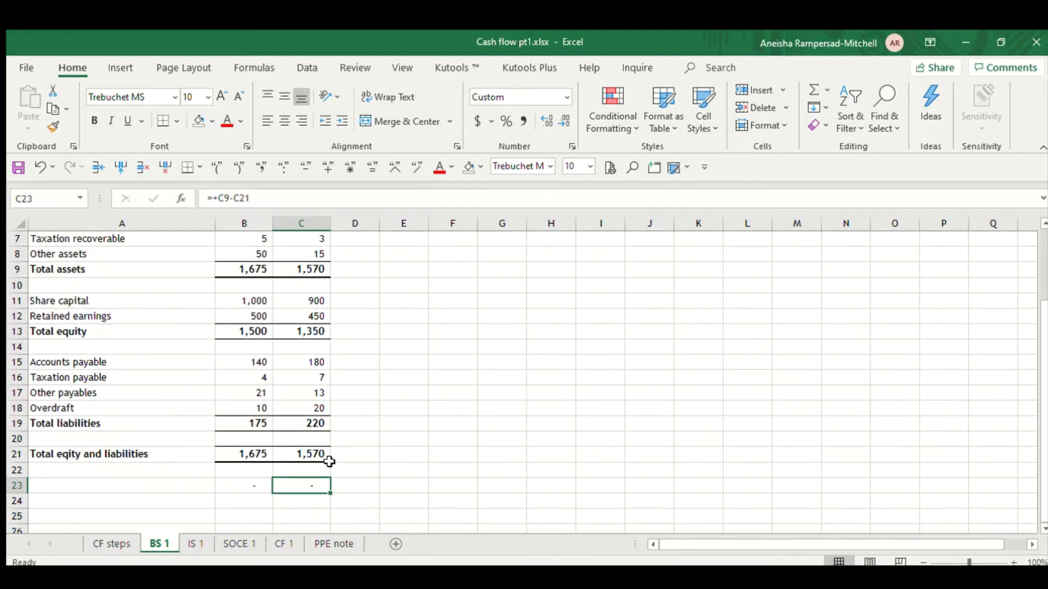
{"action": "scroll", "coordinate": [329, 461], "scroll_direction": "up", "scroll_amount": 1}
{"action": "left_click", "coordinate": [326, 377]}
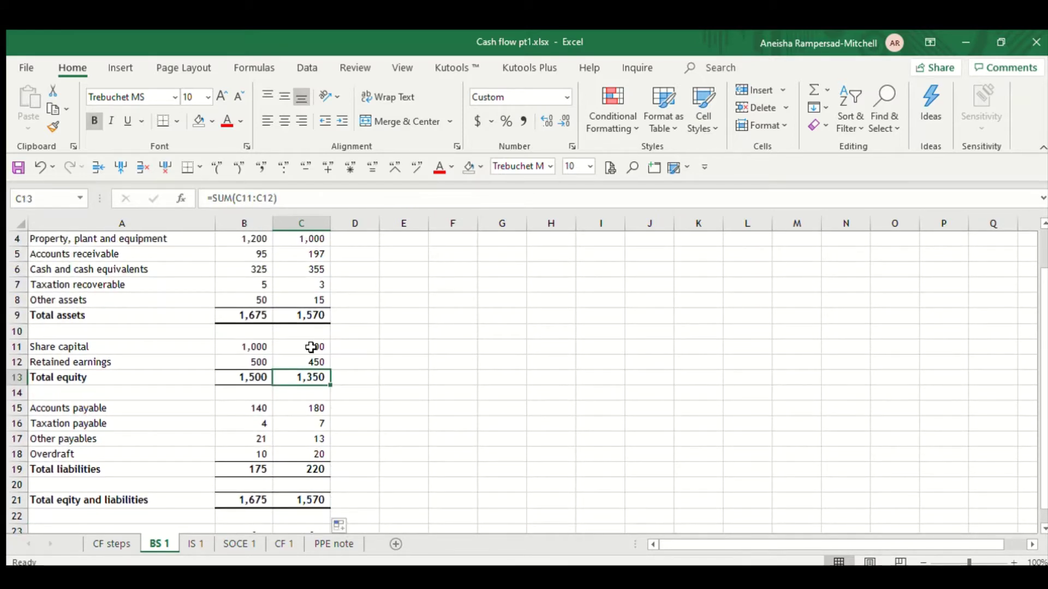
{"action": "left_click_drag", "start_coordinate": [311, 348], "coordinate": [311, 362]}
Enter a check formula in G3 of SOCE 1 subtracting the 2019 share capital on BS 1 (C11) from the 2020 opening share capital (C3)
{"action": "left_click", "coordinate": [112, 544]}
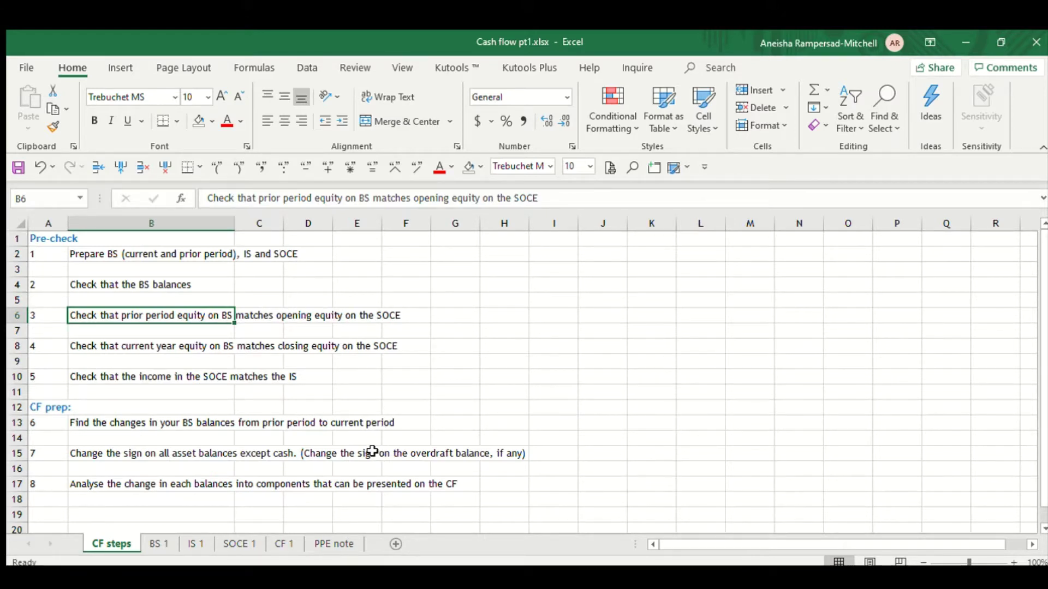
{"action": "left_click", "coordinate": [219, 549]}
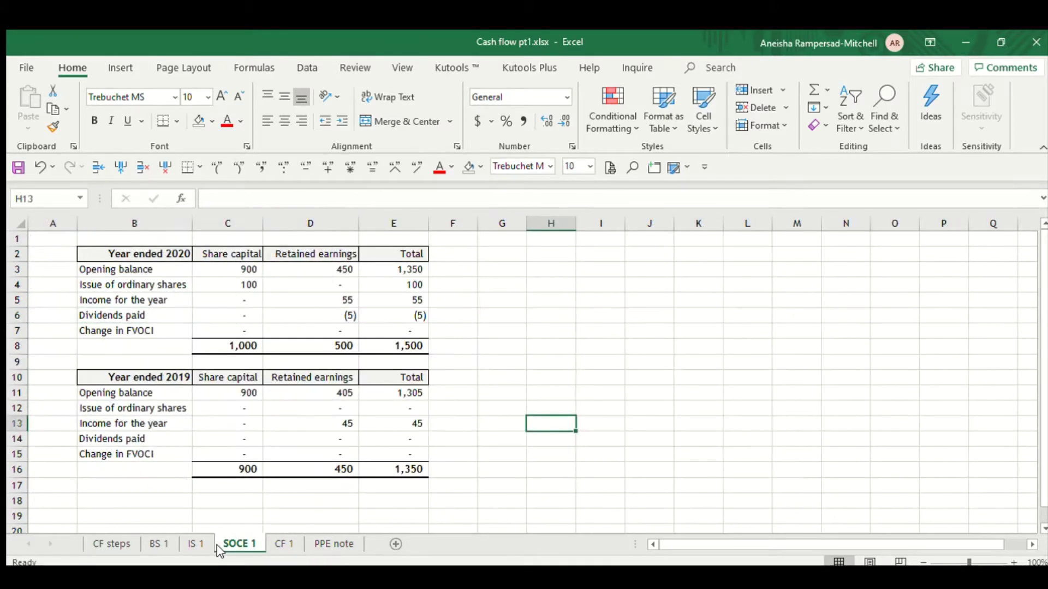
{"action": "left_click_drag", "start_coordinate": [248, 270], "coordinate": [344, 269]}
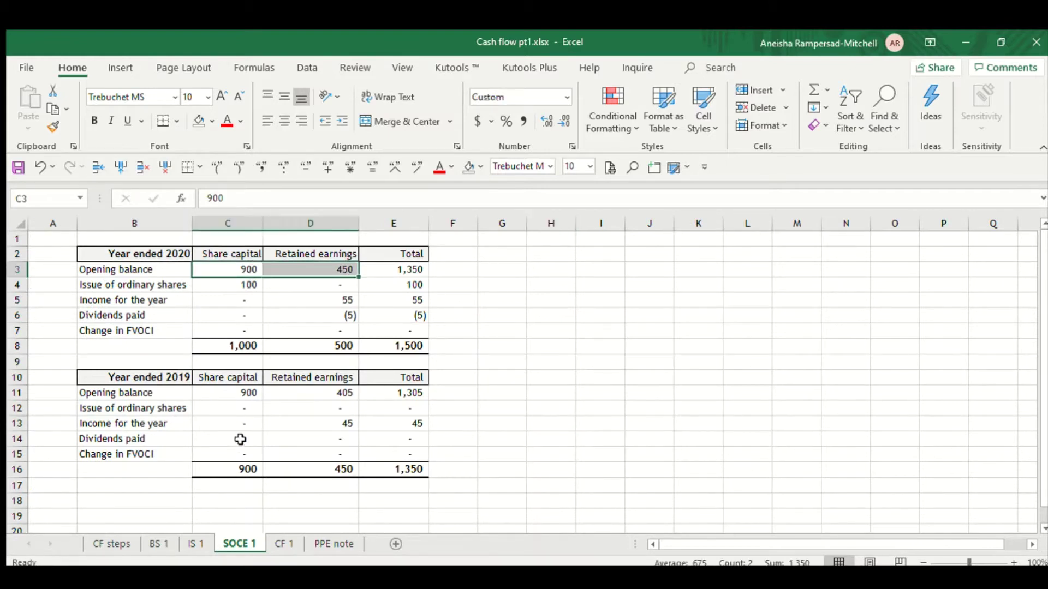
{"action": "left_click", "coordinate": [483, 364]}
{"action": "left_click", "coordinate": [505, 271]}
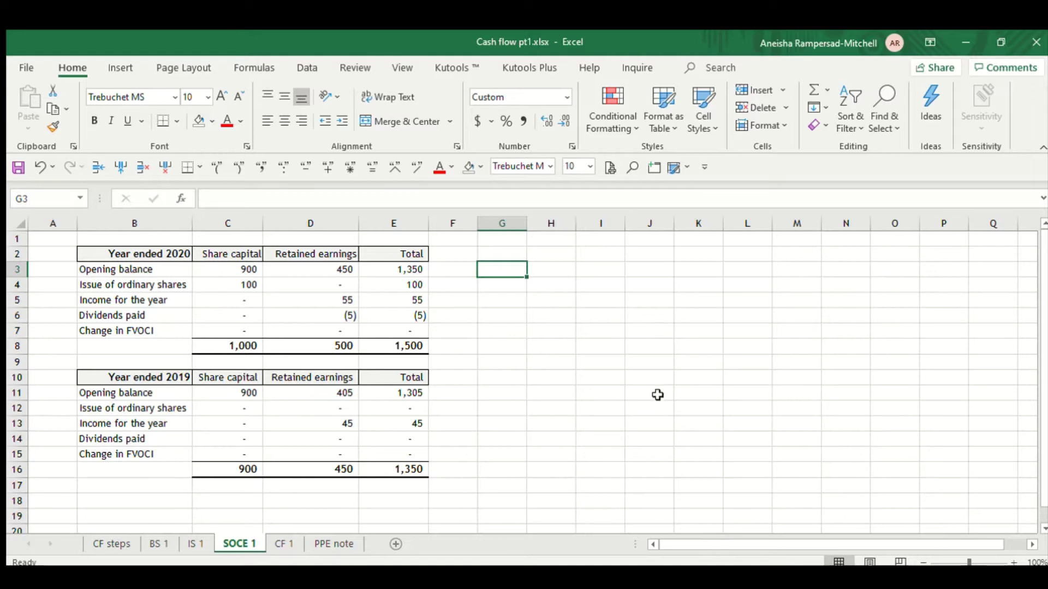
{"action": "type", "text": "+"}
{"action": "left_click", "coordinate": [218, 271]}
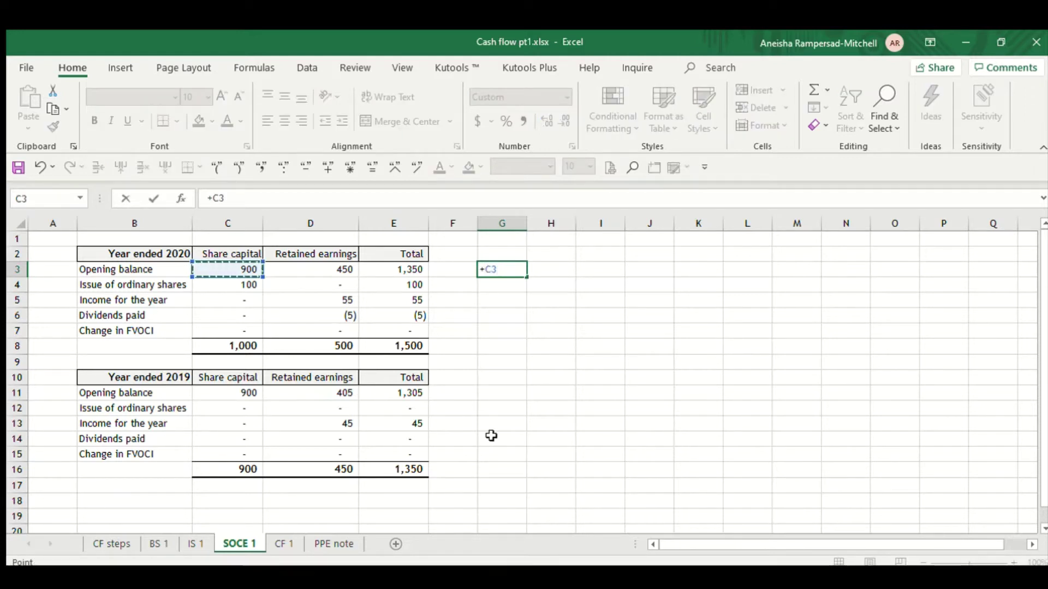
{"action": "type", "text": "-"}
{"action": "left_click", "coordinate": [159, 544]}
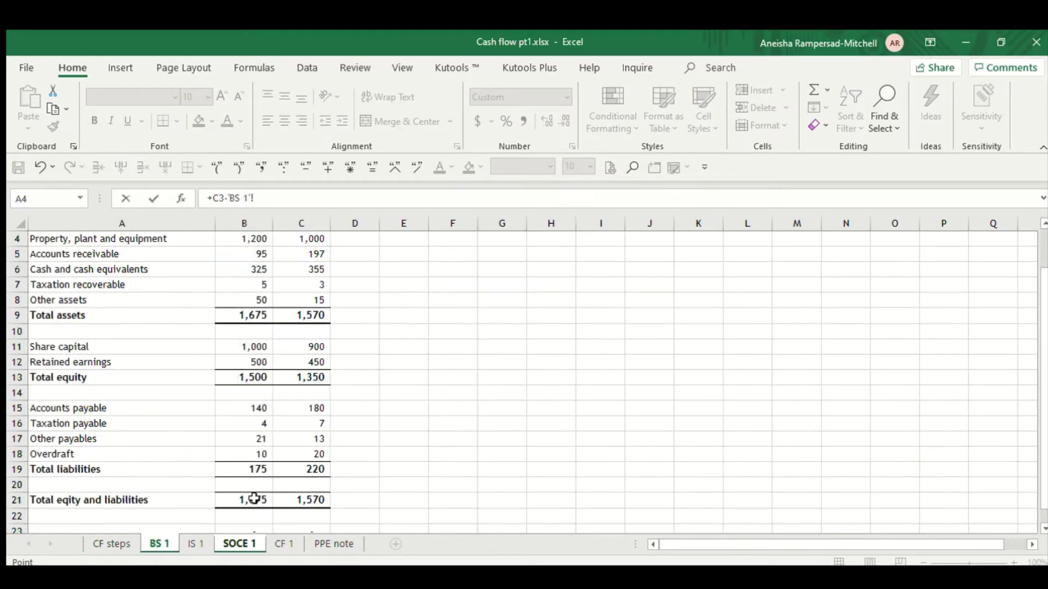
{"action": "left_click", "coordinate": [326, 346]}
{"action": "key", "text": "Return"}
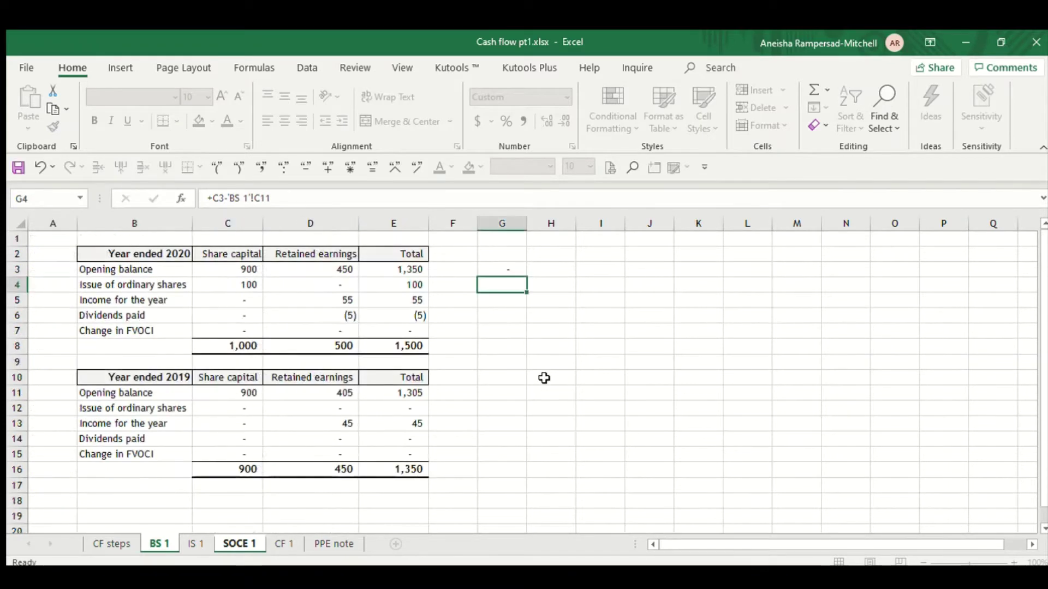
Enter a check formula in H3 of SOCE 1 subtracting the 2019 retained earnings on BS 1 (C12) from the 2020 opening retained earnings (D3)
{"action": "left_click", "coordinate": [513, 271]}
{"action": "left_click", "coordinate": [551, 270]}
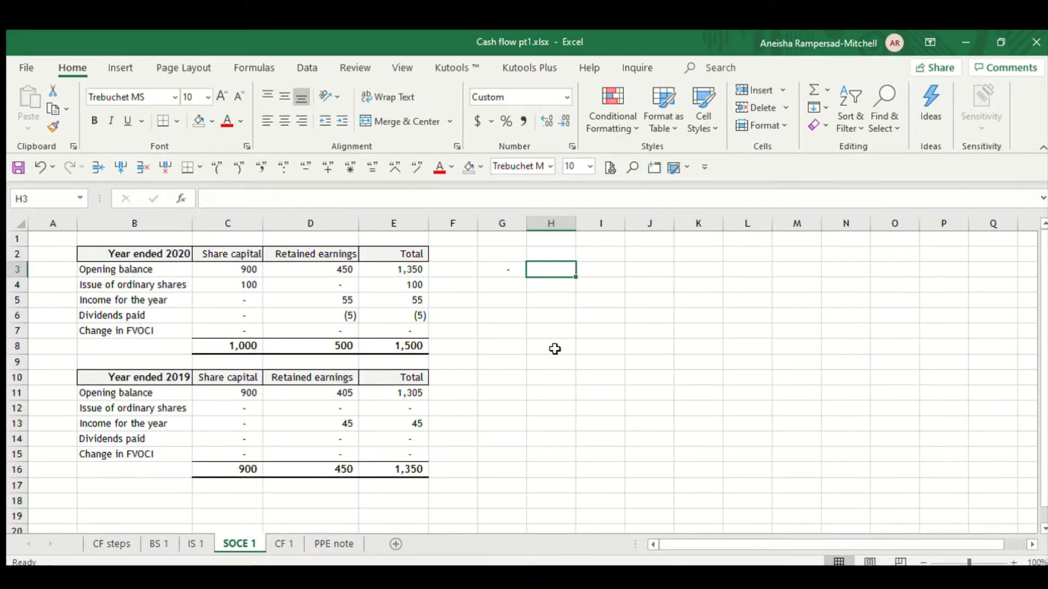
{"action": "type", "text": "+"}
{"action": "left_click", "coordinate": [327, 269]}
{"action": "type", "text": "-"}
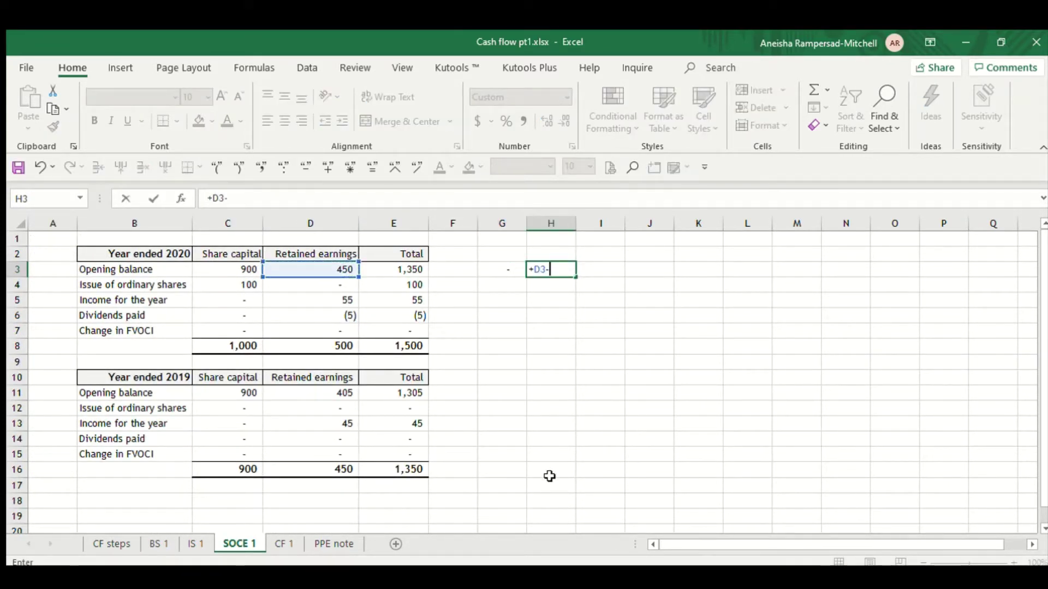
{"action": "left_click", "coordinate": [159, 544]}
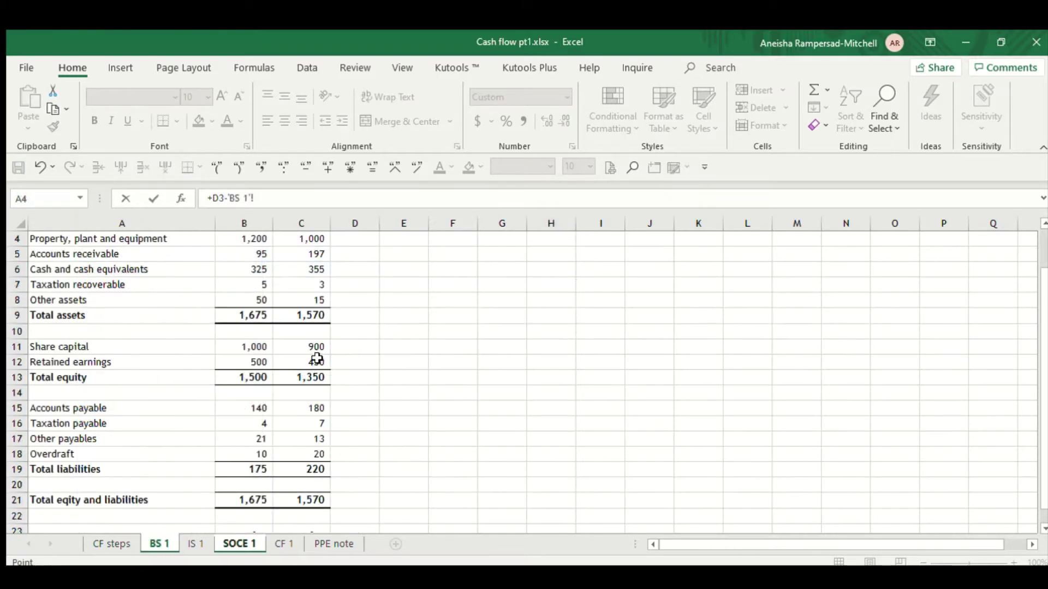
{"action": "scroll", "coordinate": [317, 358], "scroll_direction": "up", "scroll_amount": 1}
{"action": "left_click", "coordinate": [302, 410]}
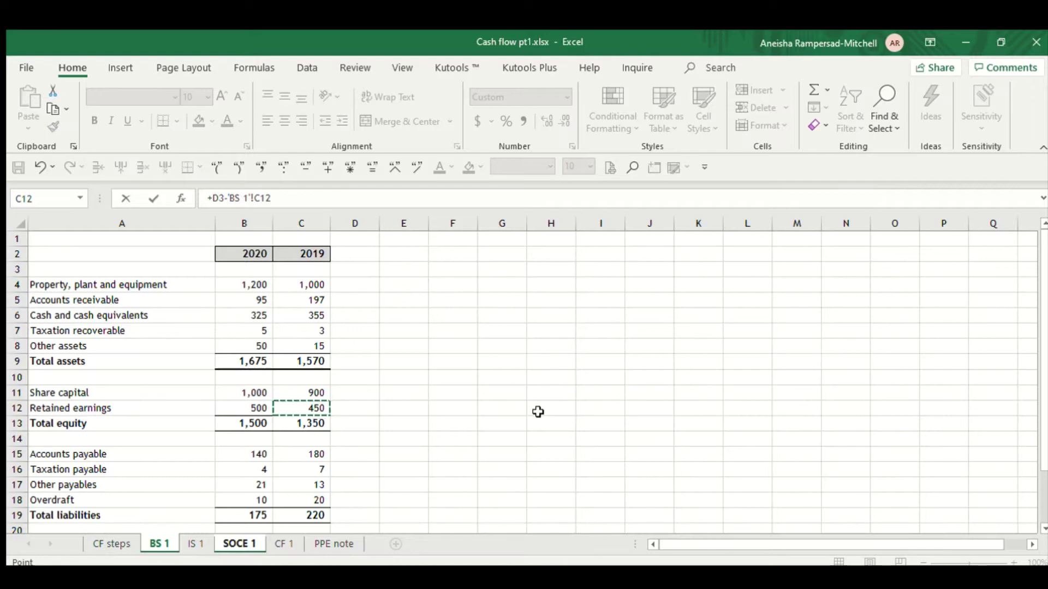
{"action": "key", "text": "Return"}
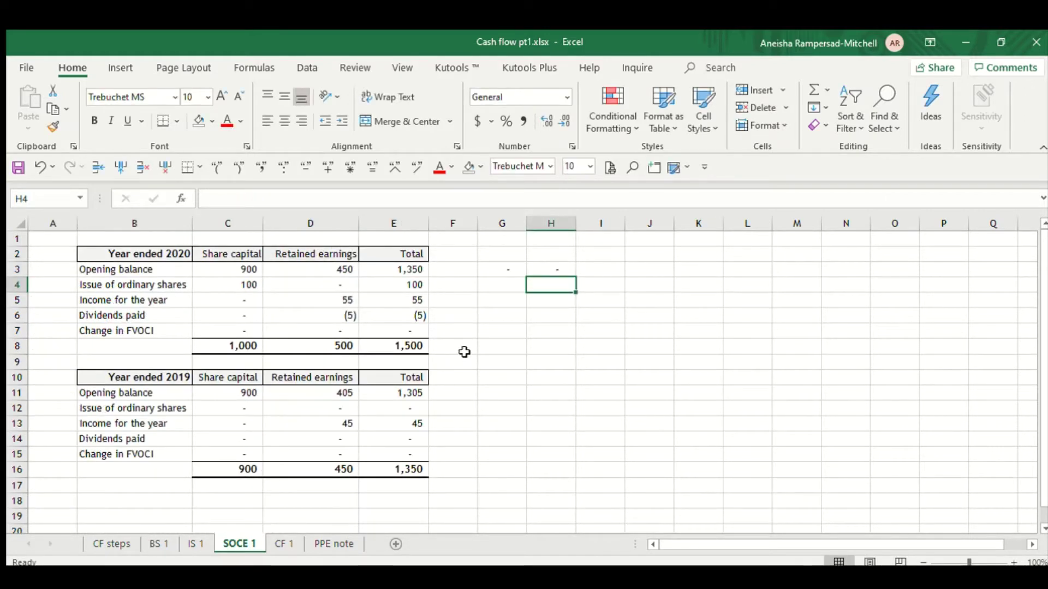
Review the opening equity checks in G3:H3 against the opening balances in C3 and D3, and read pre-check step 4 on the CF steps sheet
{"action": "left_click", "coordinate": [494, 347]}
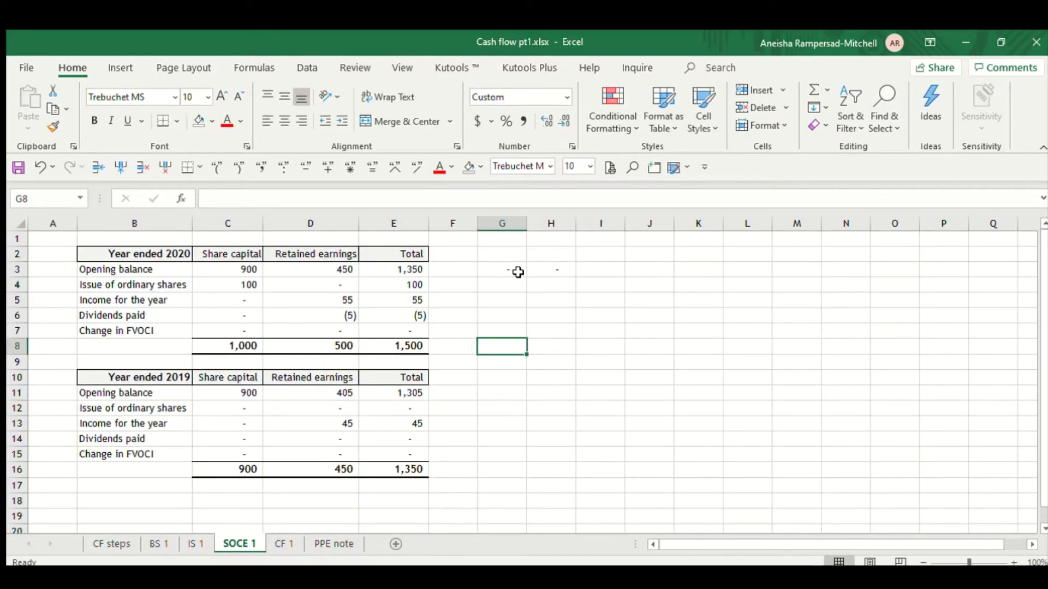
{"action": "left_click", "coordinate": [257, 269]}
{"action": "left_click", "coordinate": [311, 269]}
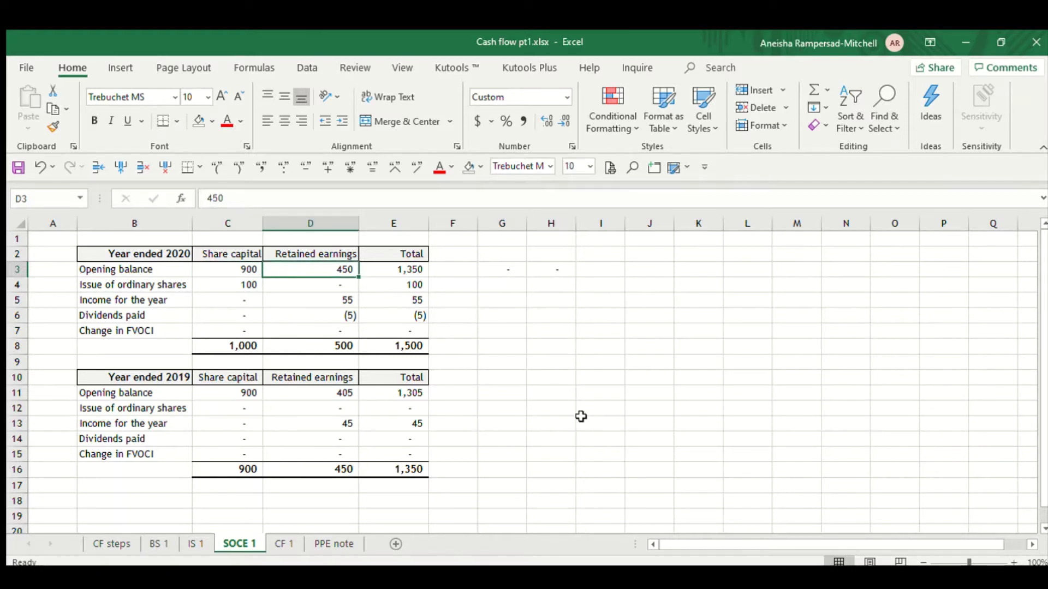
{"action": "left_click_drag", "start_coordinate": [519, 272], "coordinate": [554, 270]}
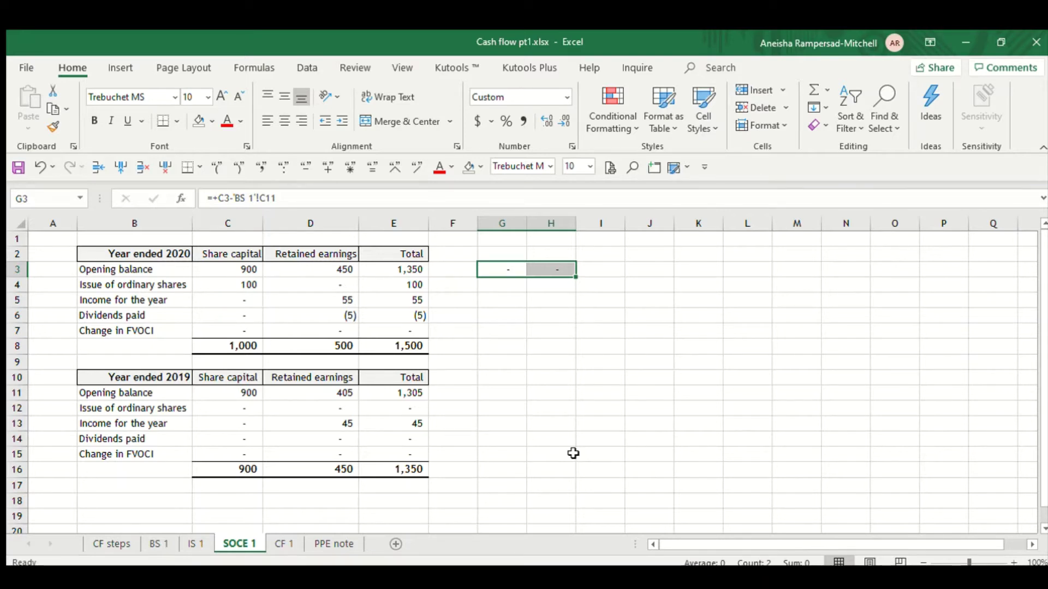
{"action": "left_click", "coordinate": [112, 545]}
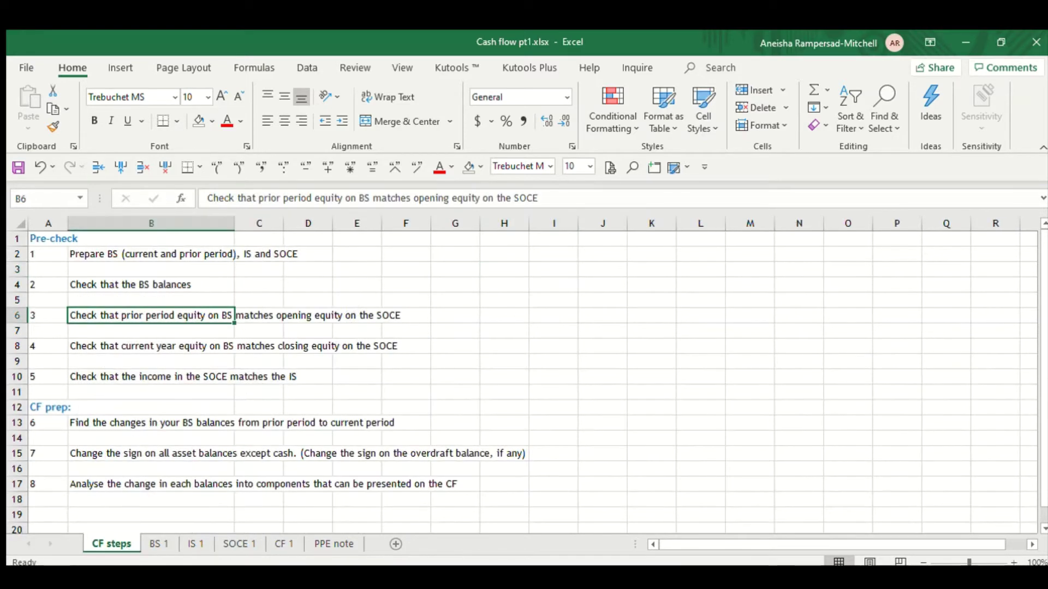
{"action": "left_click", "coordinate": [30, 345]}
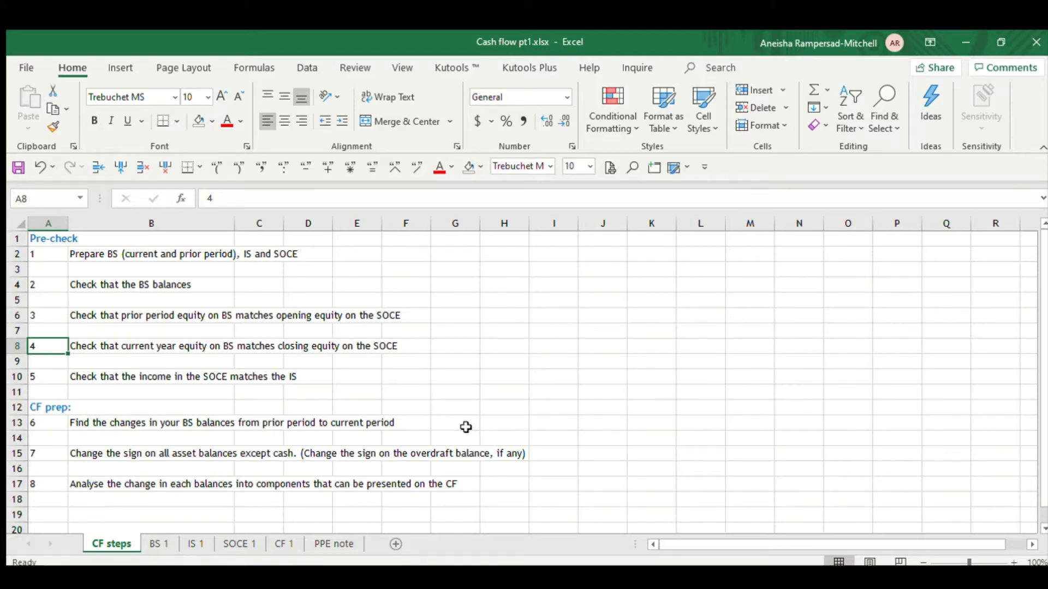
Enter a check formula in G8 of SOCE 1 subtracting the 2020 share capital on BS 1 (B11) from the 2020 closing share capital (C8)
{"action": "left_click", "coordinate": [240, 544]}
{"action": "left_click", "coordinate": [227, 345]}
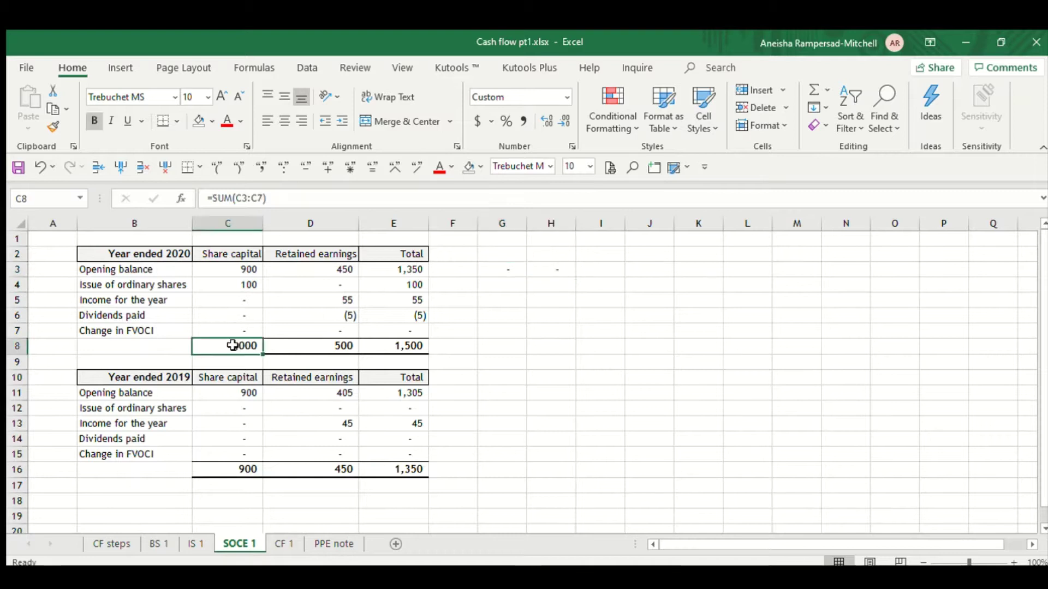
{"action": "left_click", "coordinate": [492, 346]}
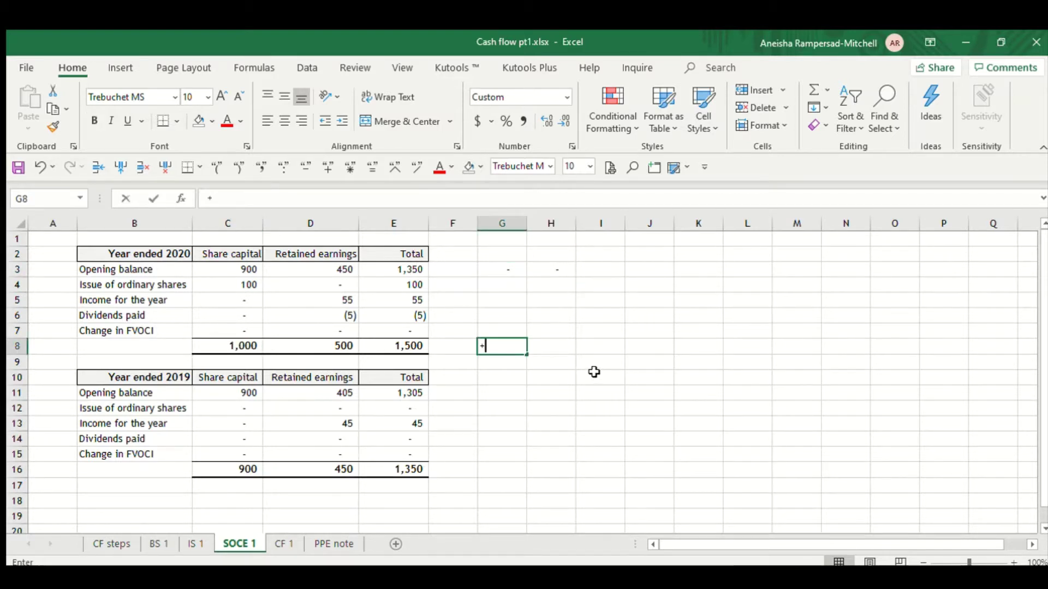
{"action": "type", "text": "+"}
{"action": "left_click", "coordinate": [215, 346]}
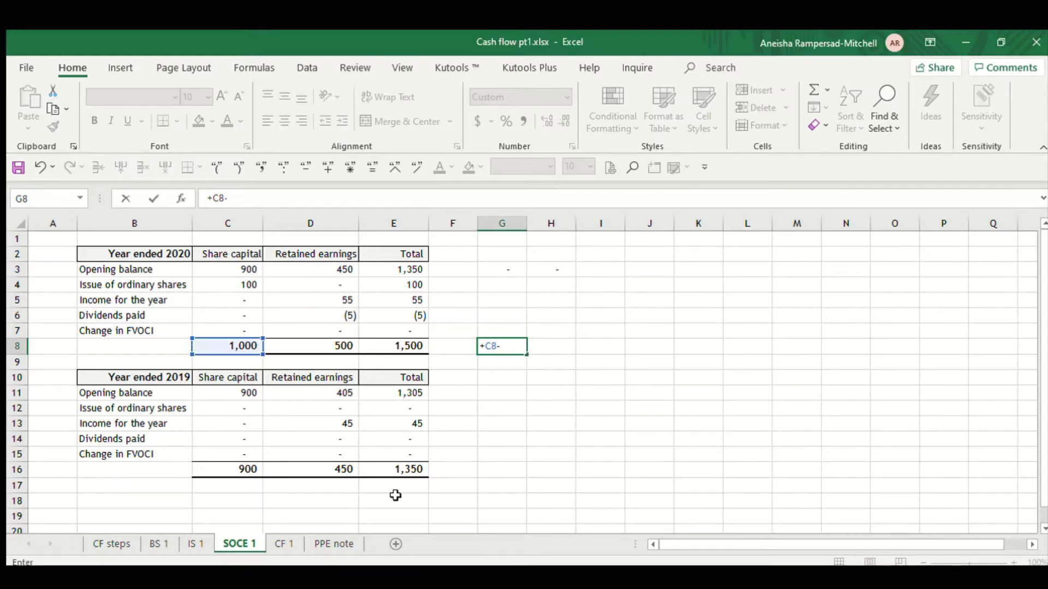
{"action": "left_click", "coordinate": [159, 544]}
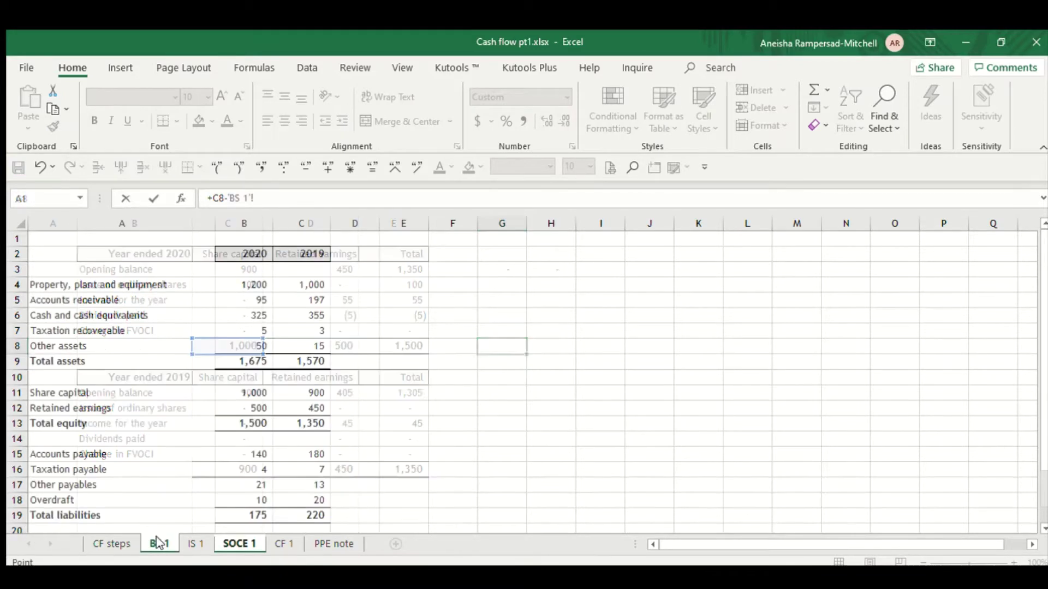
{"action": "left_click", "coordinate": [257, 391]}
{"action": "key", "text": "Return"}
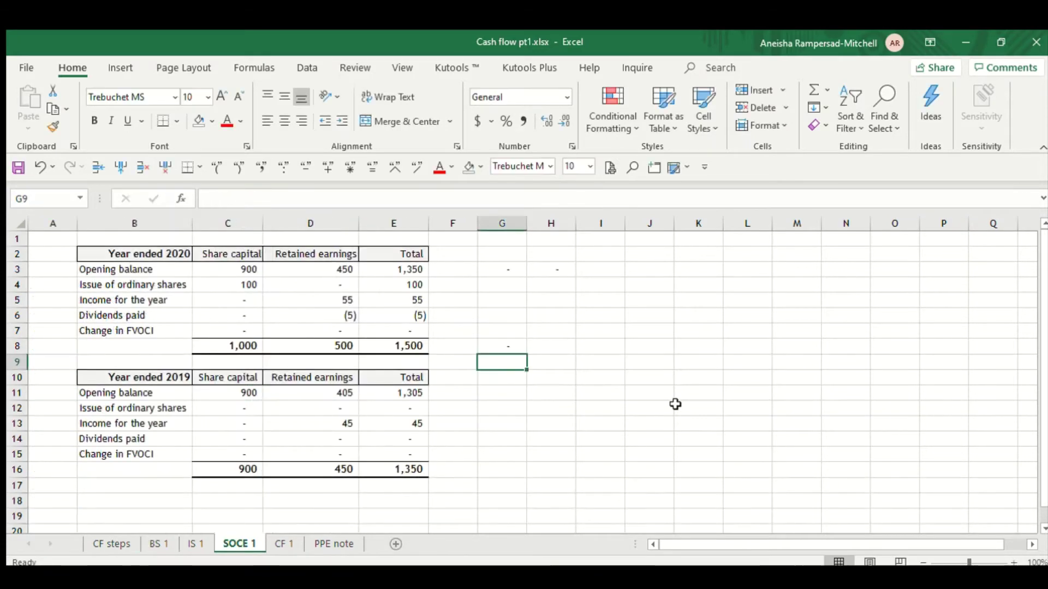
Enter a check formula in H8 of SOCE 1 subtracting the 2020 retained earnings on BS 1 (B12) from the 2020 closing retained earnings (D8)
{"action": "left_click", "coordinate": [532, 350]}
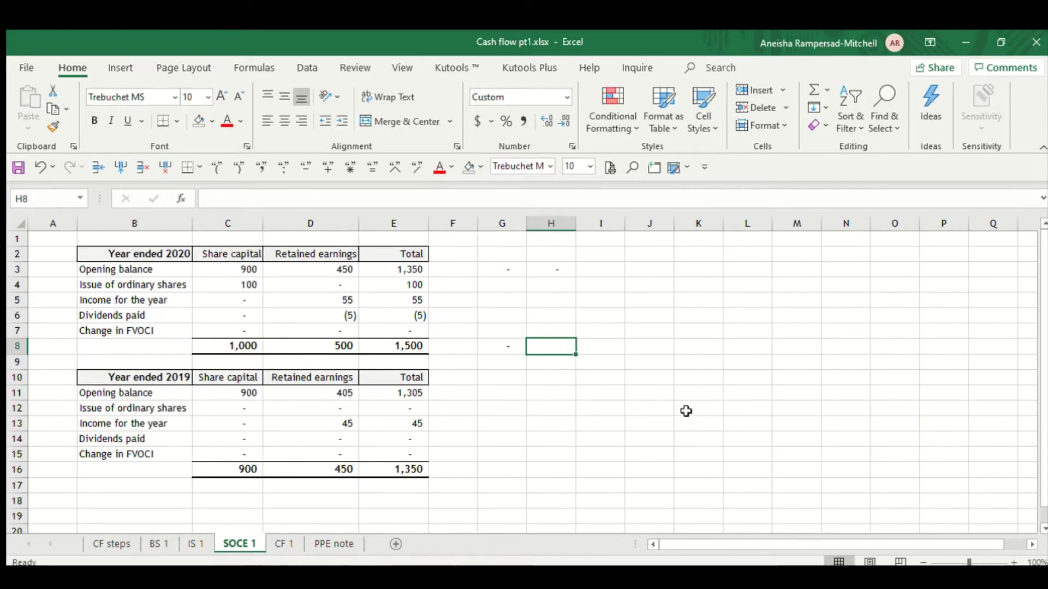
{"action": "type", "text": "+"}
{"action": "left_click", "coordinate": [320, 346]}
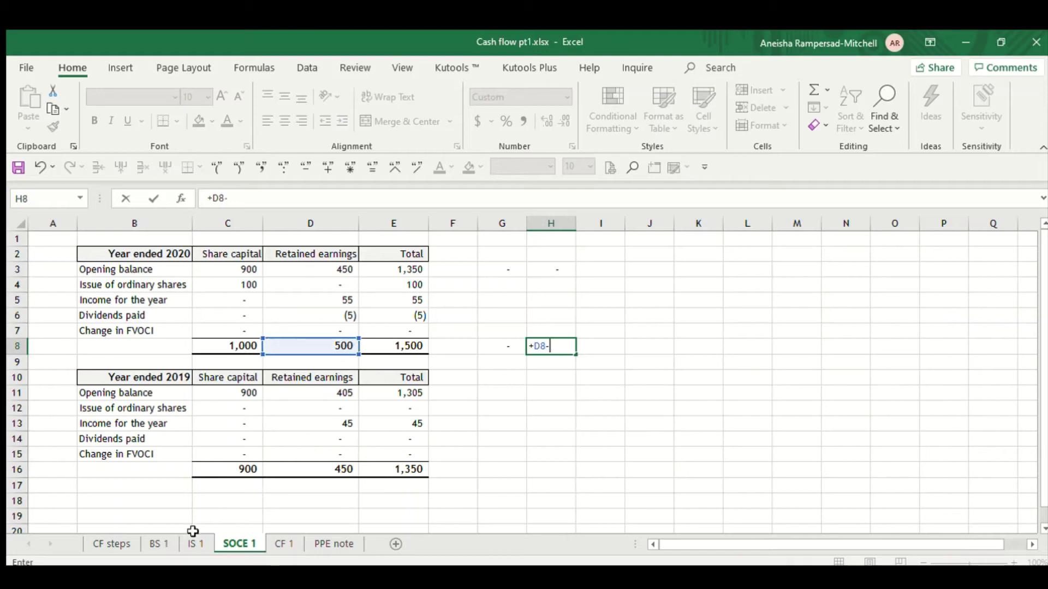
{"action": "type", "text": "-"}
{"action": "left_click", "coordinate": [158, 544]}
{"action": "left_click", "coordinate": [259, 409]}
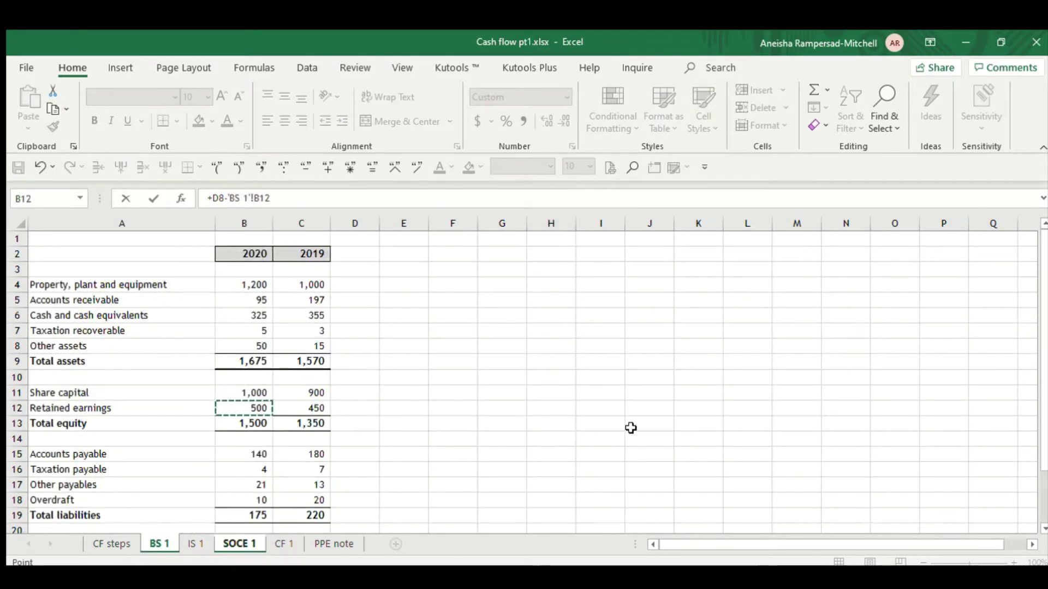
{"action": "key", "text": "Return"}
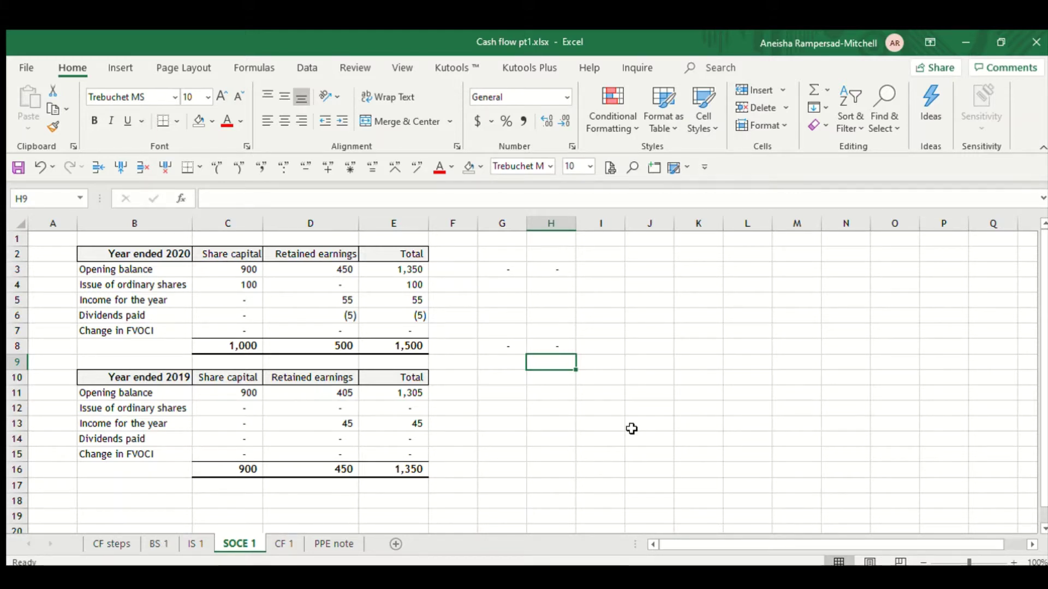
Look over the balance sheet on BS 1 and read pre-check step 5 on the CF steps sheet about matching income
{"action": "left_click", "coordinate": [162, 545]}
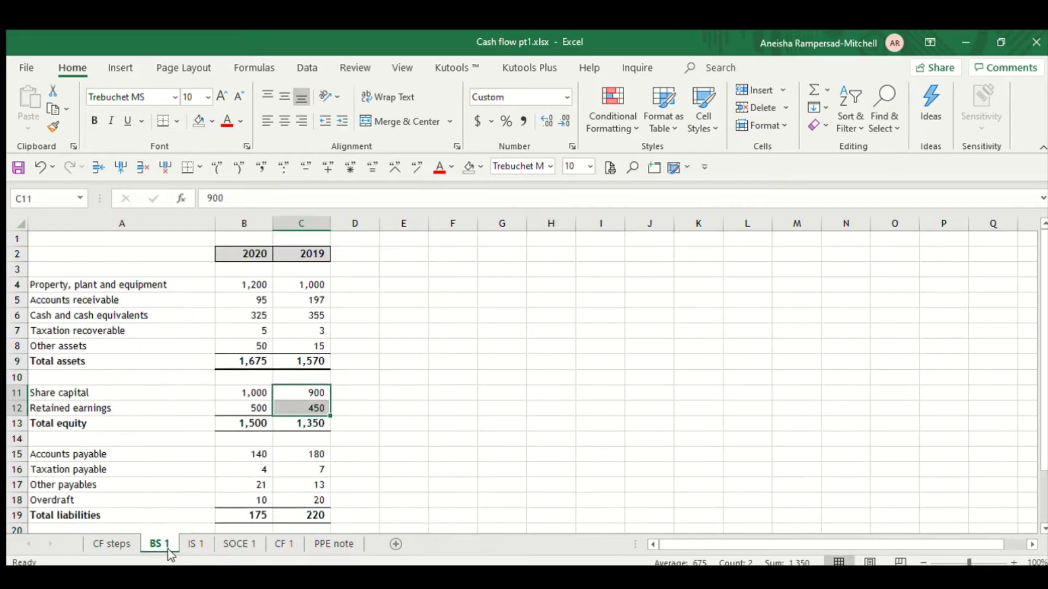
{"action": "left_click", "coordinate": [550, 453]}
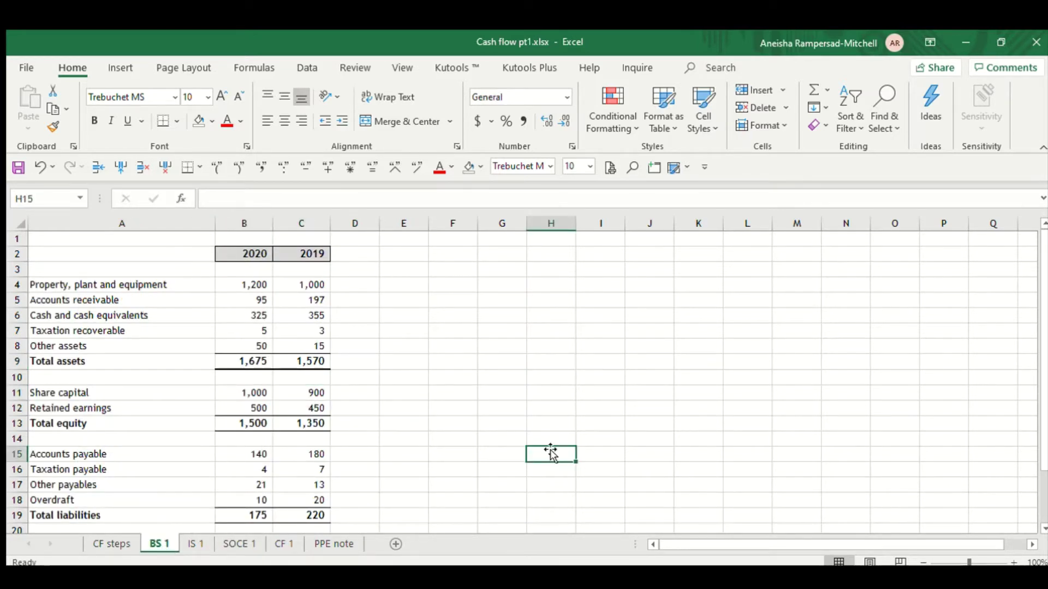
{"action": "left_click", "coordinate": [117, 545]}
{"action": "left_click", "coordinate": [41, 376]}
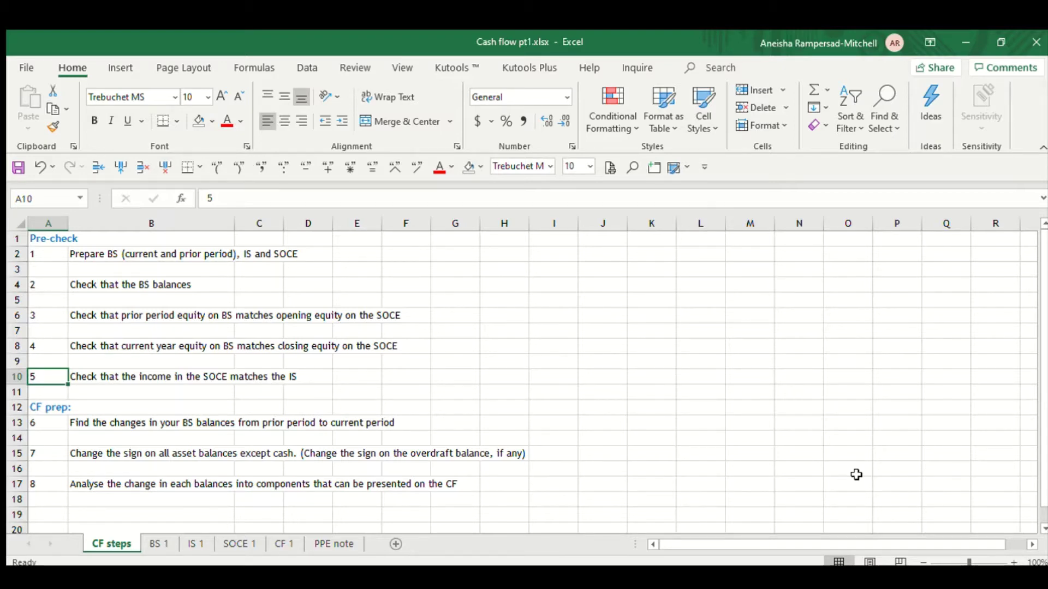
Enter a check formula in G5 of SOCE 1 subtracting the 2020 profit after tax on IS 1 (B11) from the retained earnings income (D5)
{"action": "left_click", "coordinate": [234, 546]}
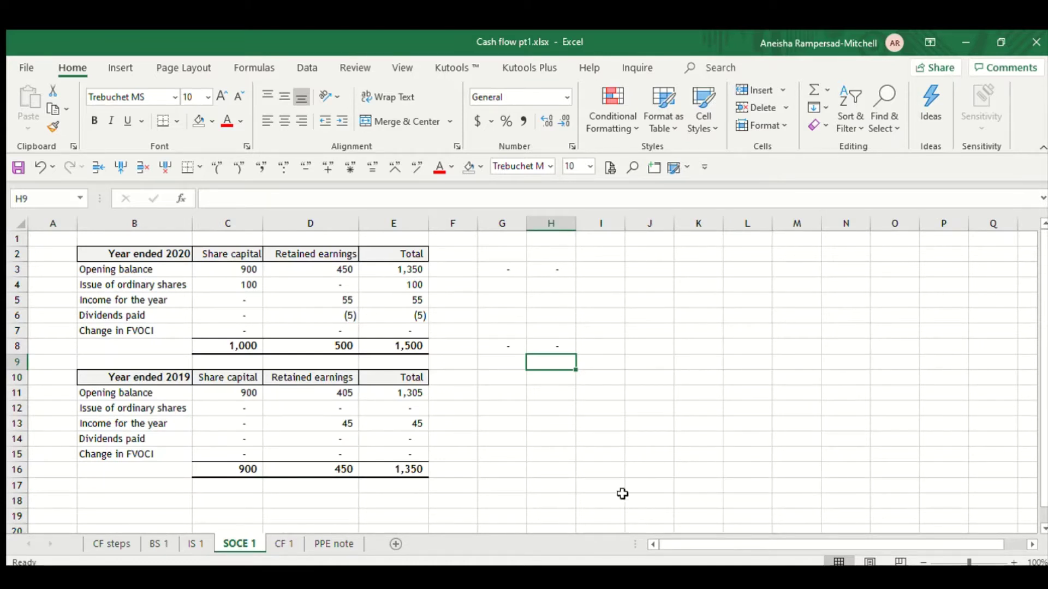
{"action": "left_click_drag", "start_coordinate": [164, 301], "coordinate": [405, 301]}
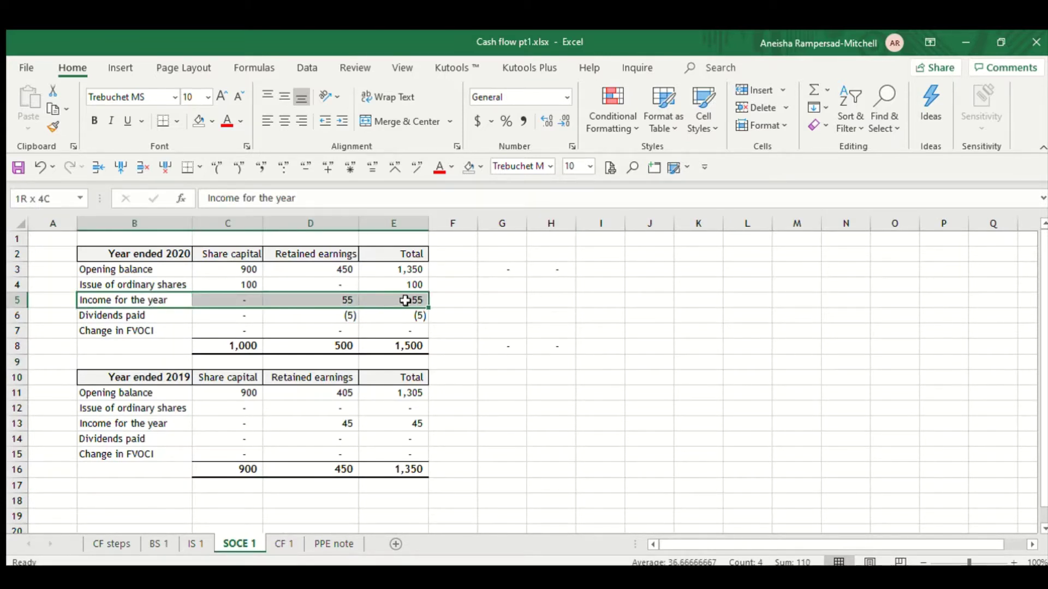
{"action": "left_click", "coordinate": [300, 300]}
{"action": "left_click", "coordinate": [513, 304]}
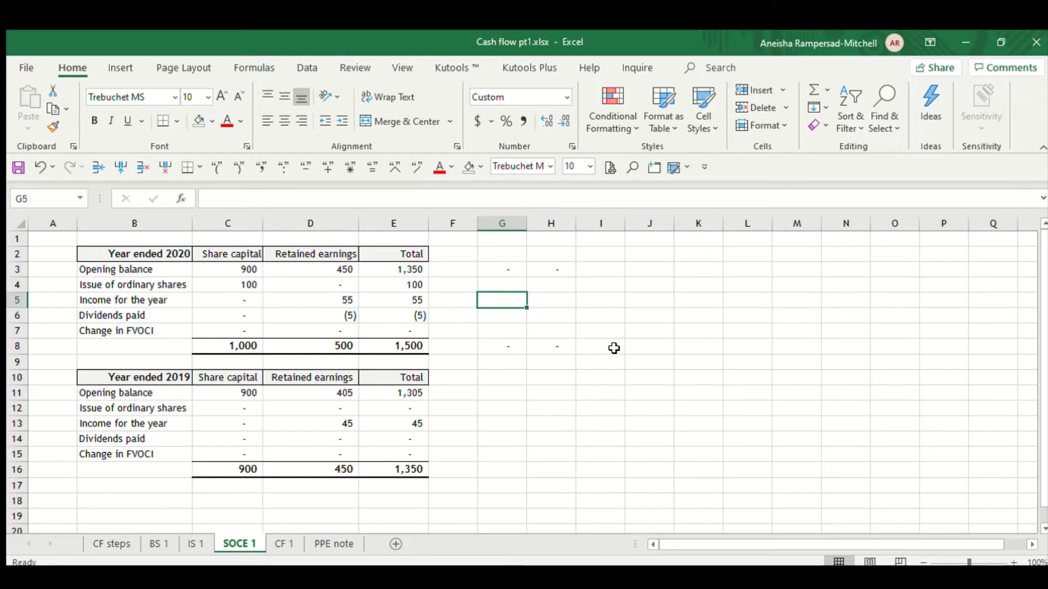
{"action": "type", "text": "+"}
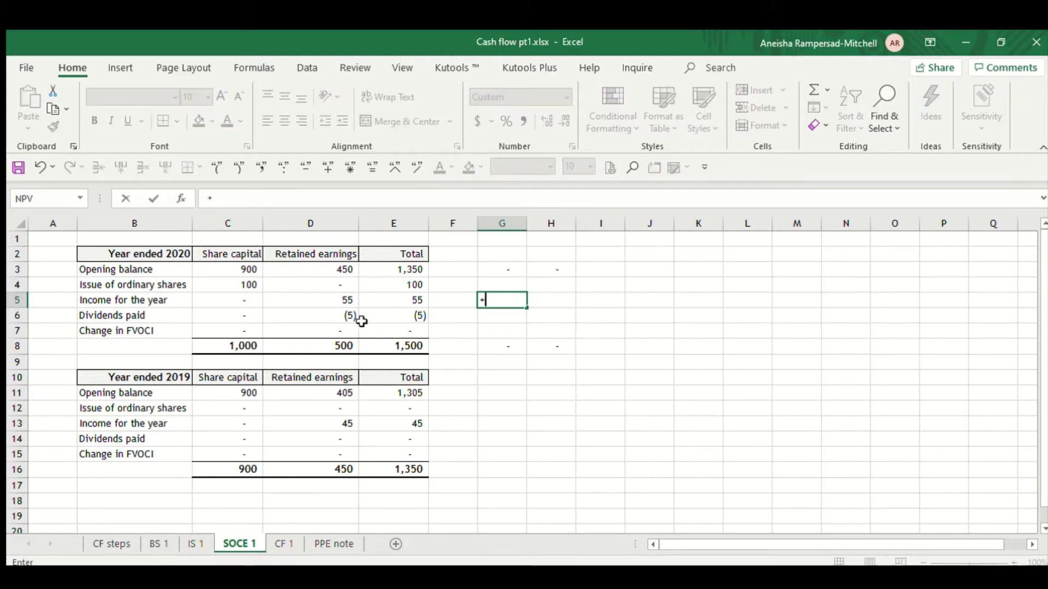
{"action": "left_click", "coordinate": [328, 304]}
{"action": "type", "text": "-"}
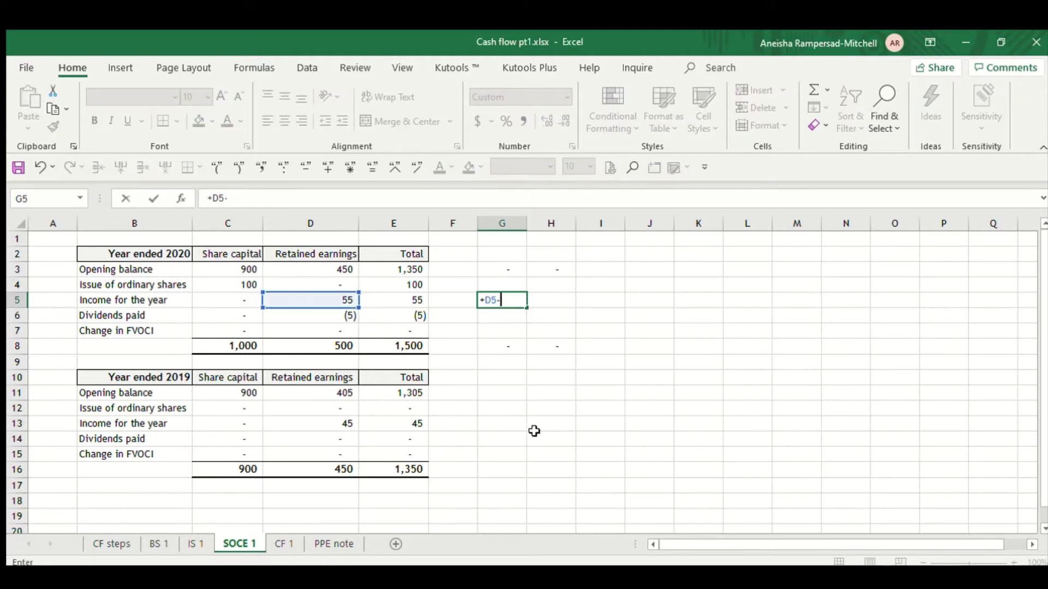
{"action": "left_click", "coordinate": [210, 541]}
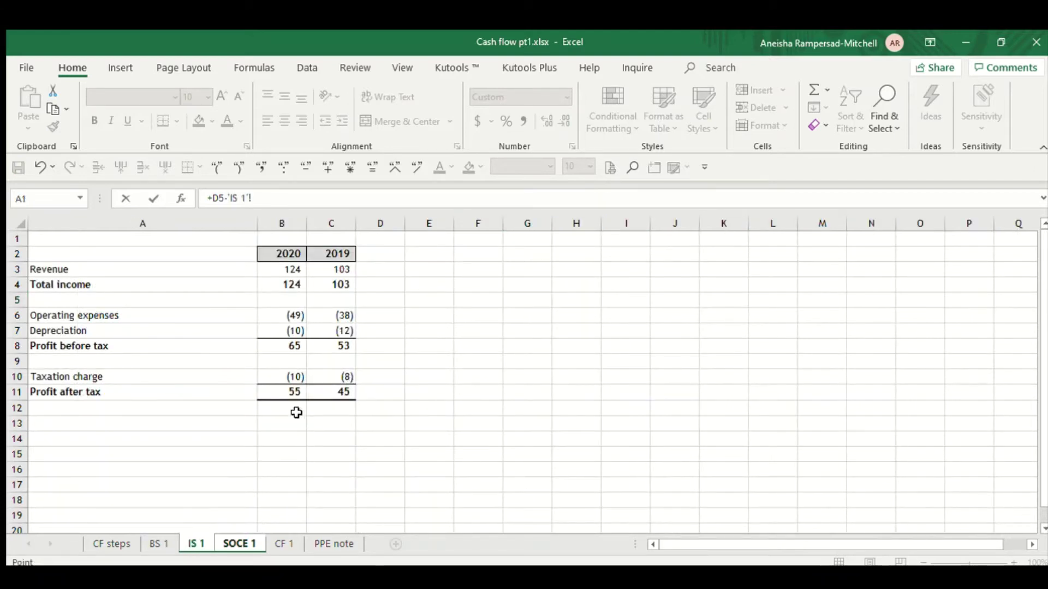
{"action": "left_click", "coordinate": [288, 391]}
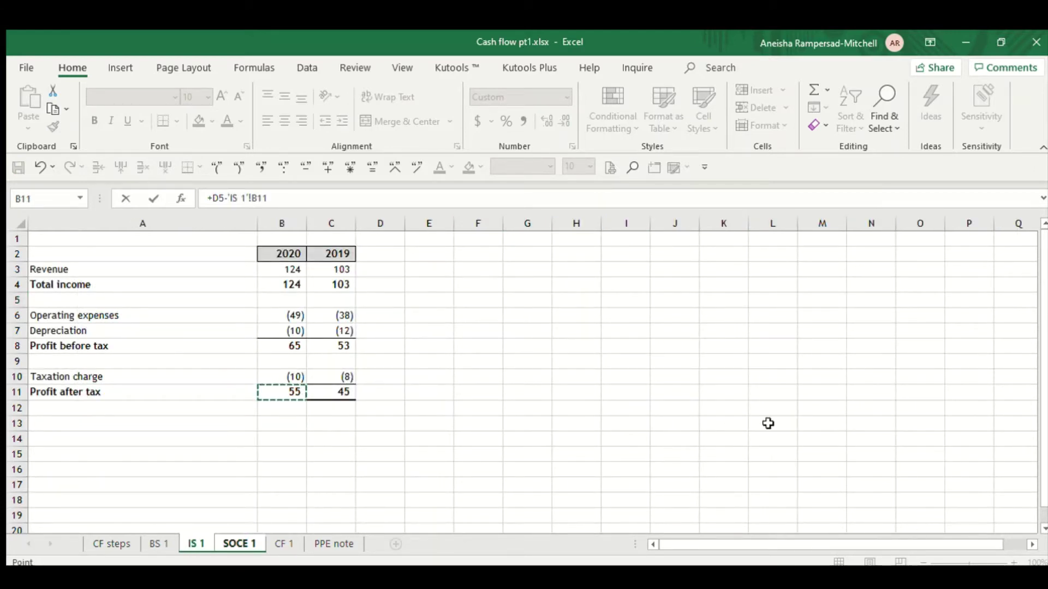
{"action": "key", "text": "Return"}
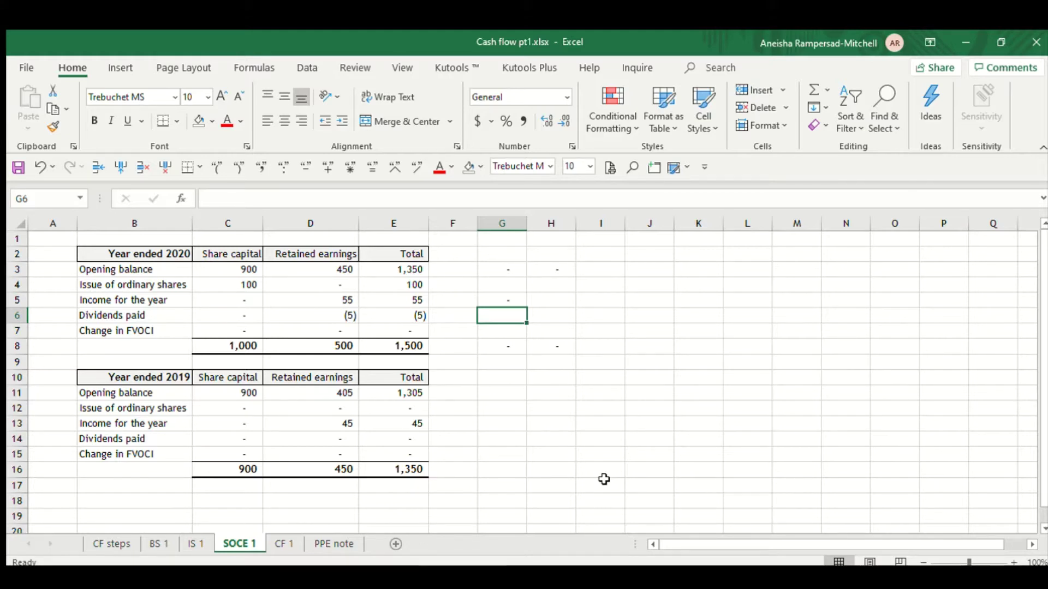
Read CF prep steps 6 to 8 on the CF steps sheet about finding, re-signing and analysing the balance changes
{"action": "left_click", "coordinate": [112, 544]}
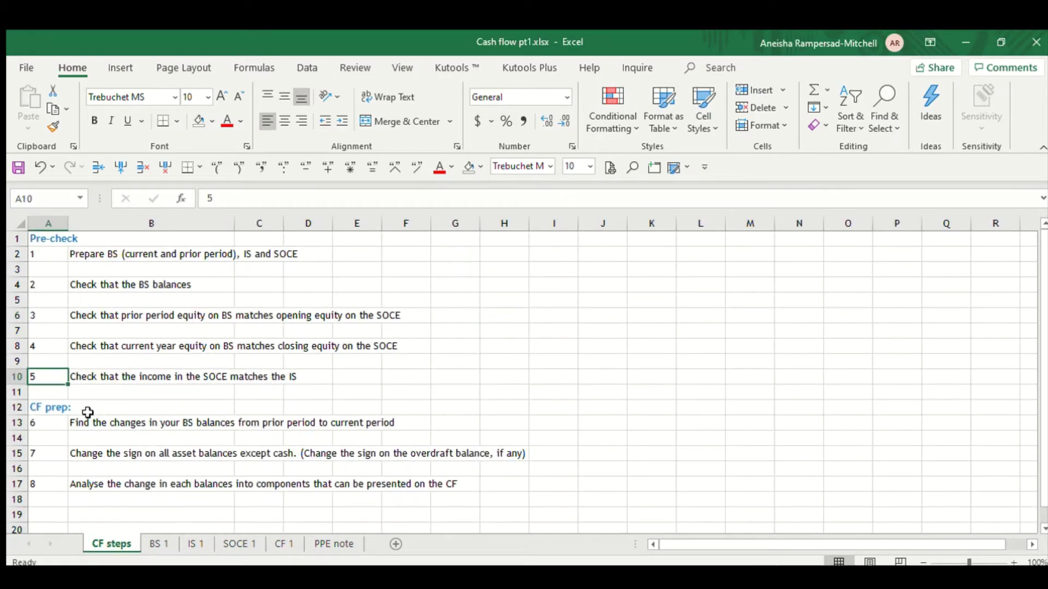
{"action": "left_click", "coordinate": [63, 411]}
{"action": "left_click", "coordinate": [76, 427]}
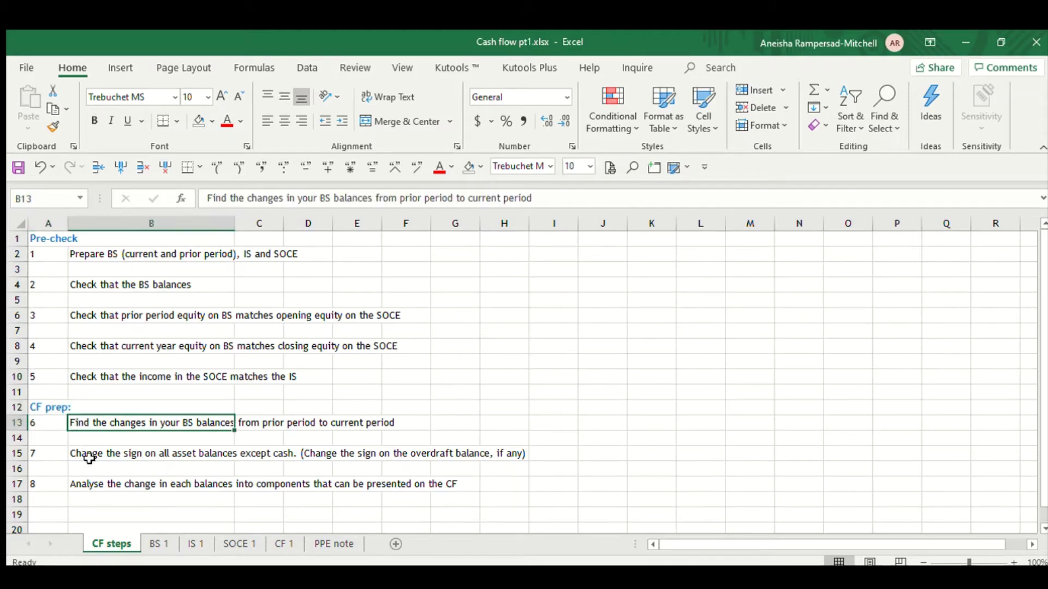
{"action": "left_click", "coordinate": [85, 458]}
{"action": "left_click", "coordinate": [87, 483]}
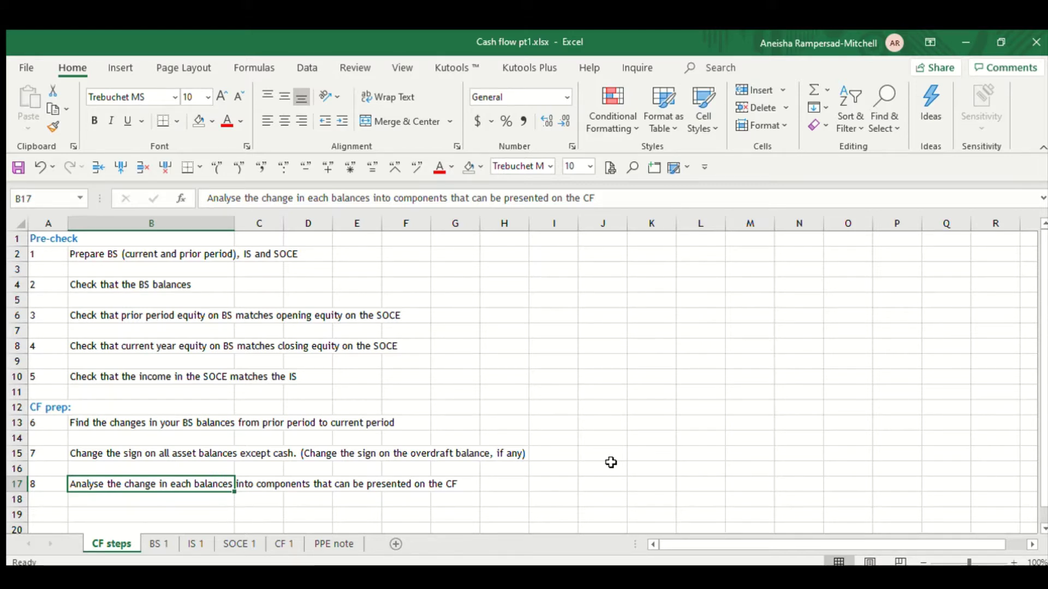
{"action": "left_click", "coordinate": [567, 467]}
{"action": "left_click", "coordinate": [323, 456]}
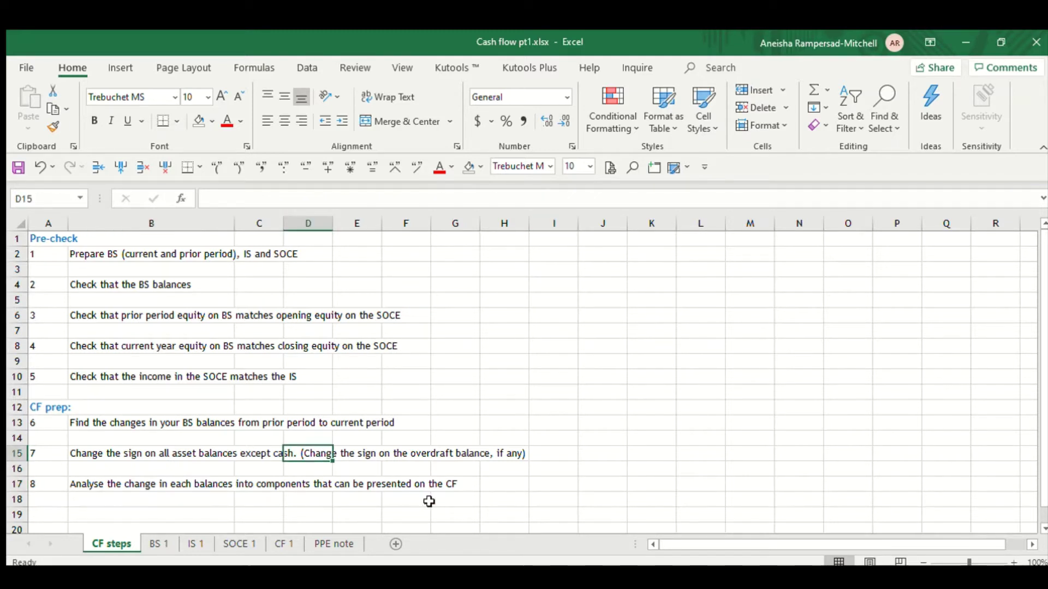
{"action": "left_click", "coordinate": [146, 457]}
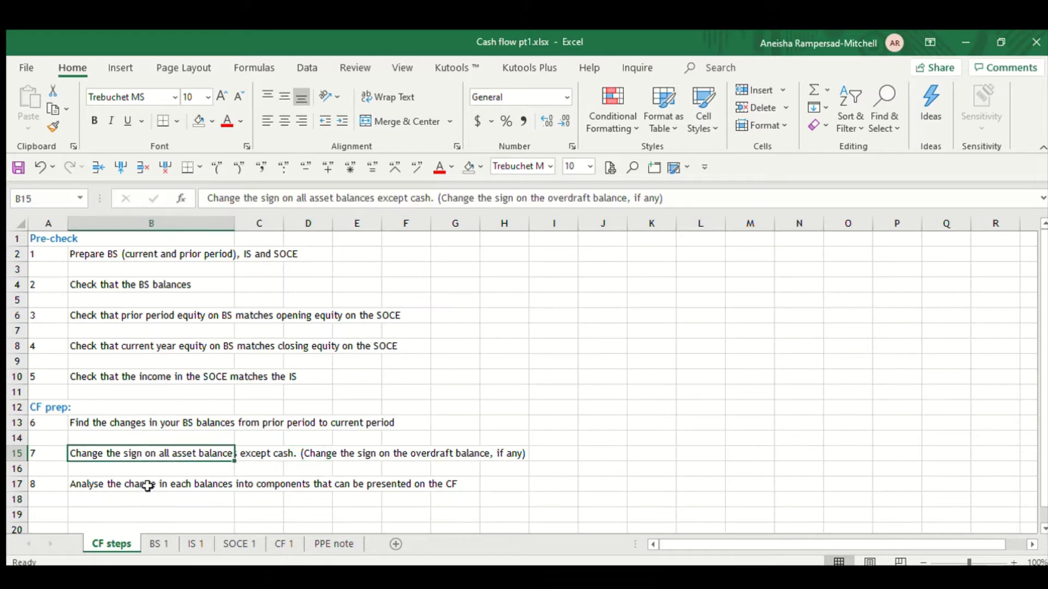
{"action": "left_click", "coordinate": [145, 485]}
{"action": "left_click", "coordinate": [611, 453]}
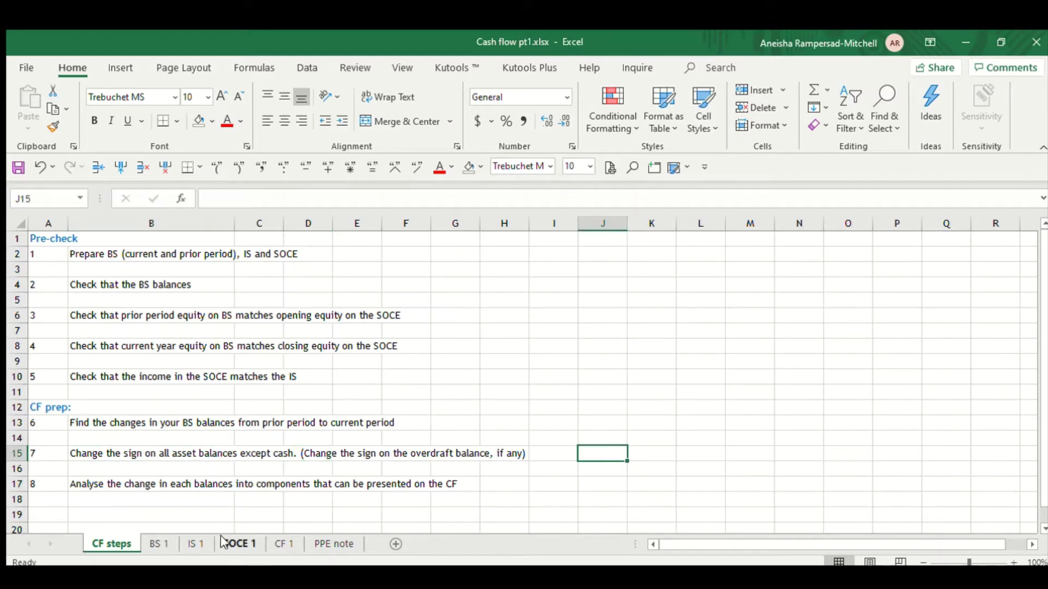
Enter a formula in E4 of BS 1 subtracting the 2019 property, plant and equipment balance (C4) from the 2020 balance (B4)
{"action": "left_click", "coordinate": [156, 545]}
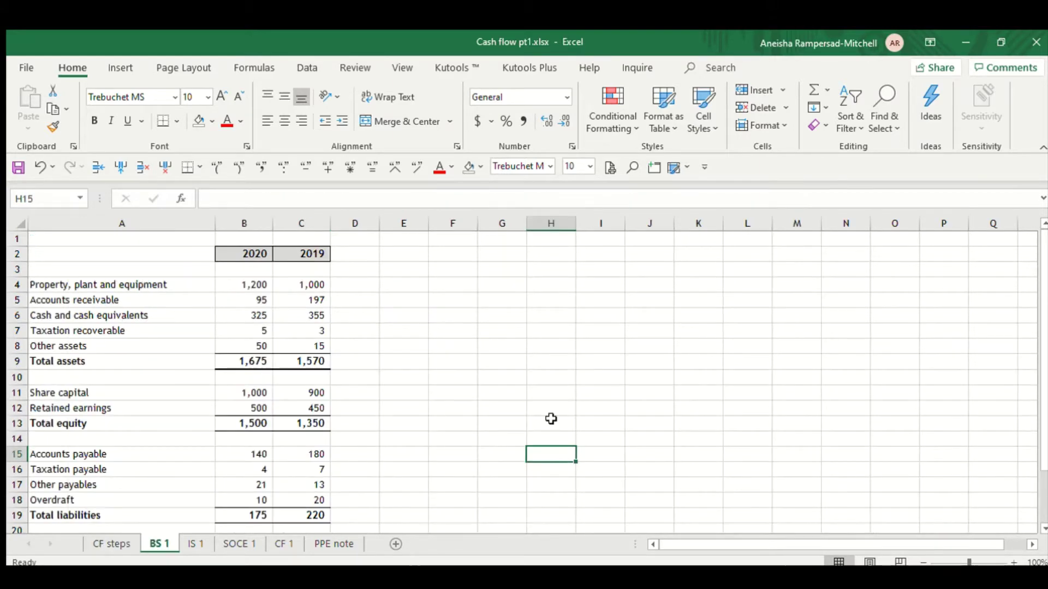
{"action": "left_click", "coordinate": [429, 361]}
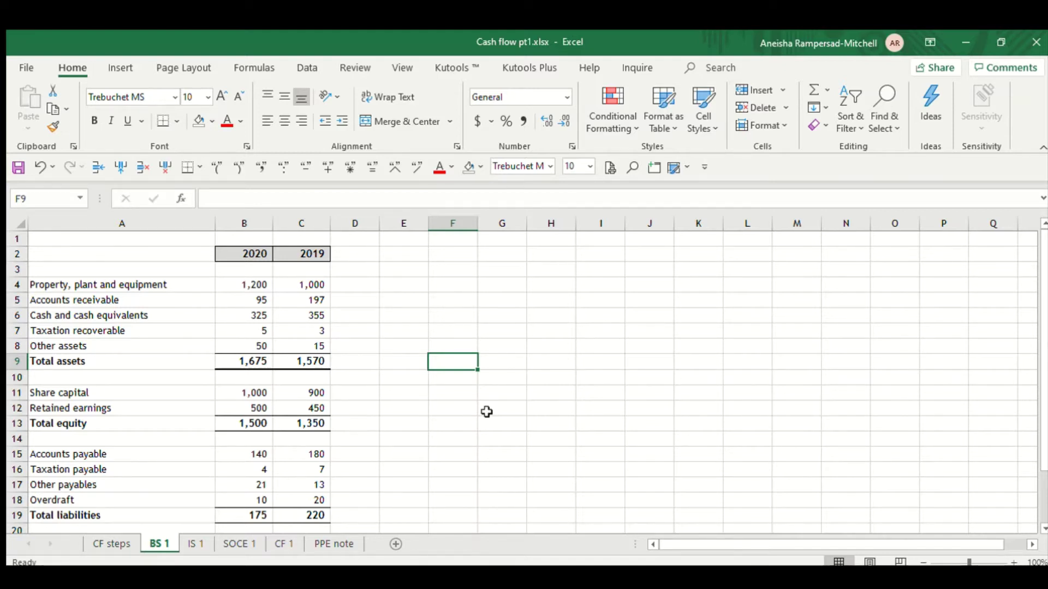
{"action": "left_click", "coordinate": [358, 360]}
{"action": "left_click", "coordinate": [249, 364]}
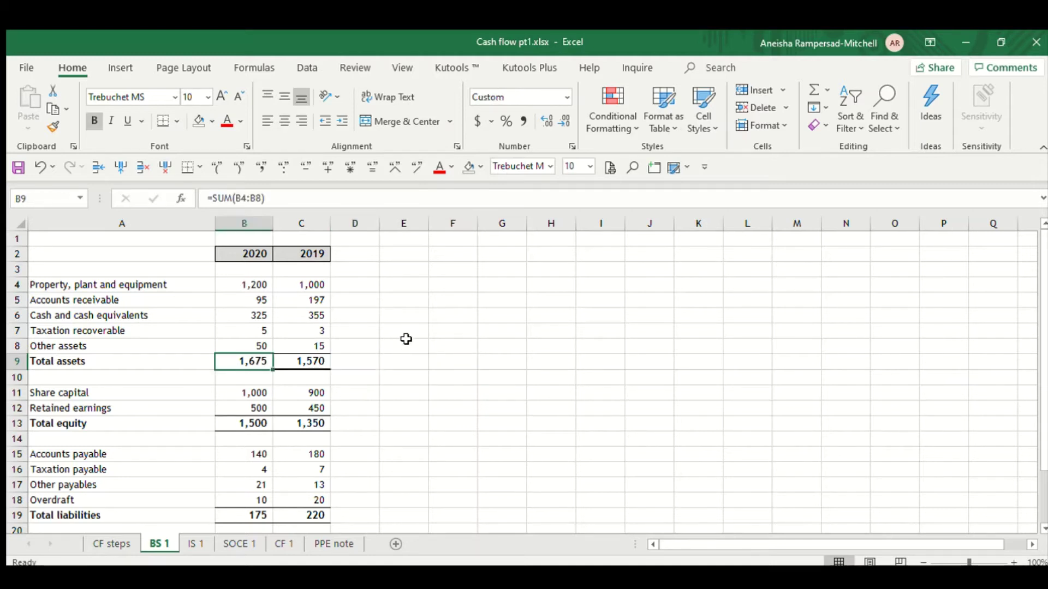
{"action": "left_click", "coordinate": [396, 285]}
{"action": "type", "text": "+"}
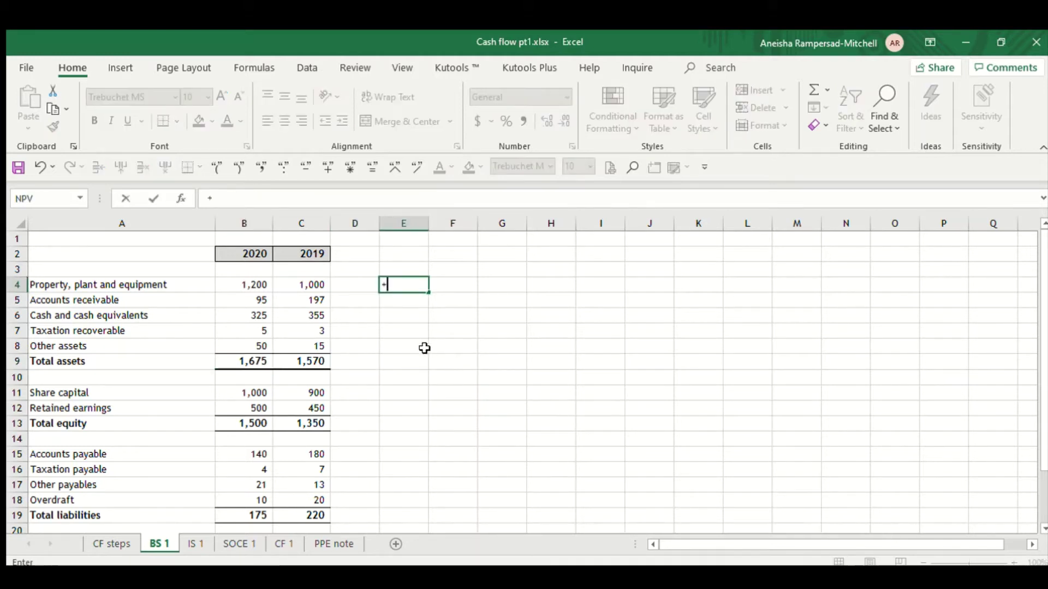
{"action": "left_click", "coordinate": [260, 289]}
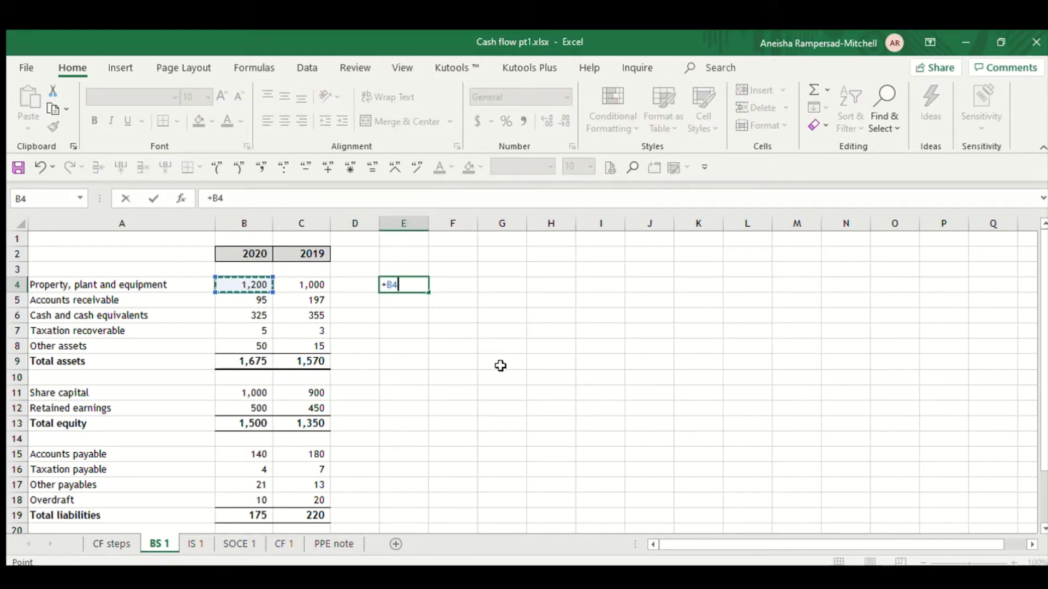
{"action": "type", "text": "-"}
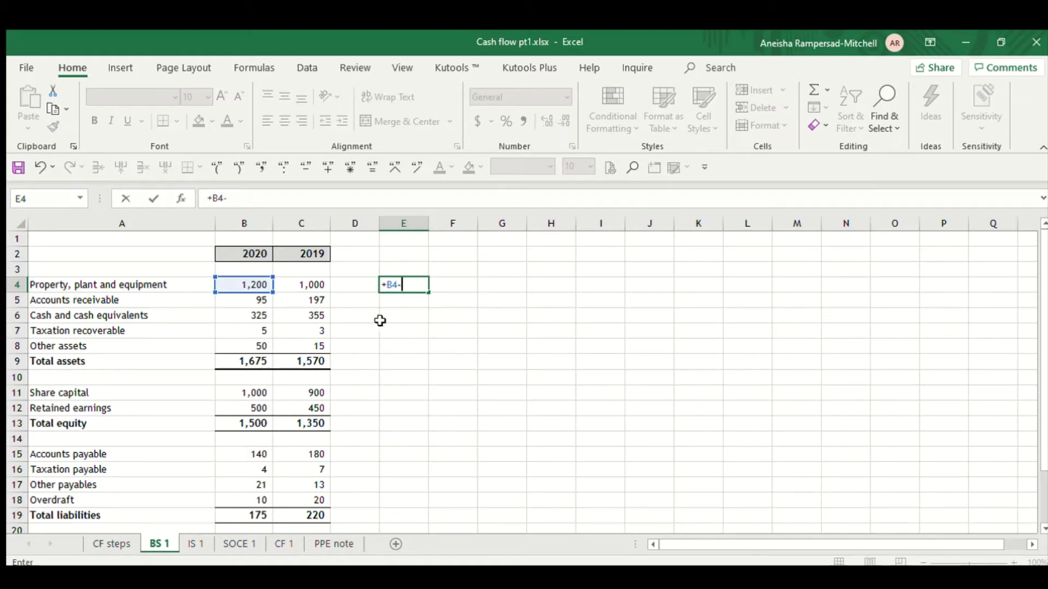
{"action": "left_click", "coordinate": [320, 285]}
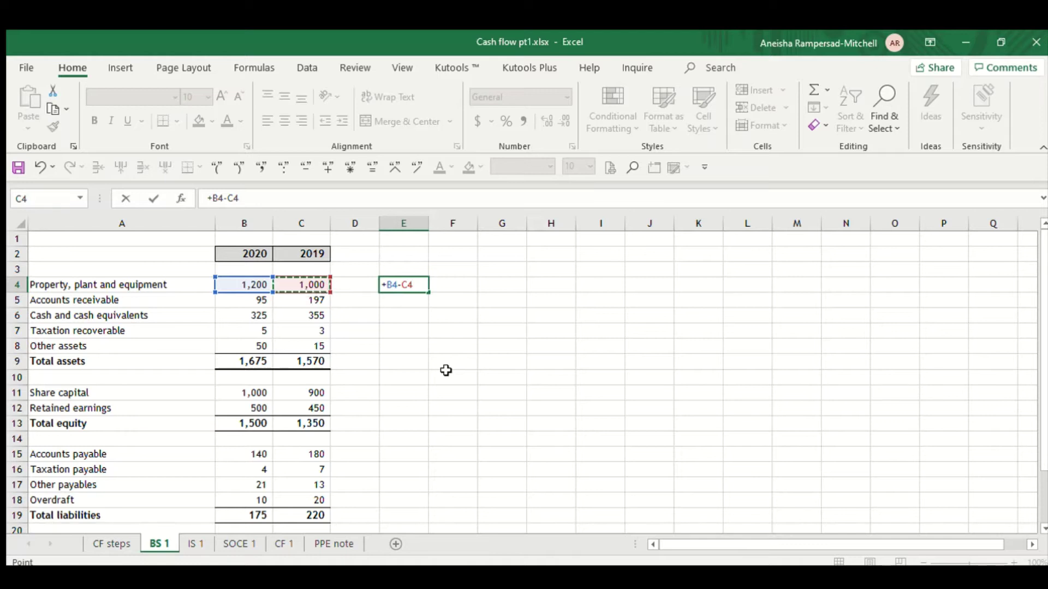
{"action": "key", "text": "Return"}
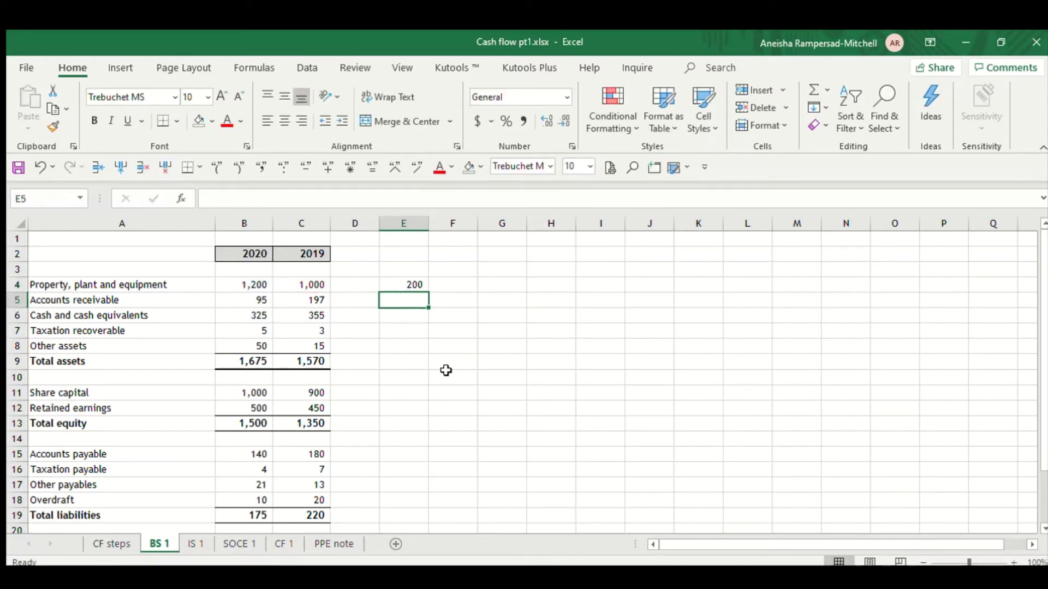
Copy the change formula in E4 to the other asset, equity and liability lines in E5:E8, E11:E12 and E15:E18
{"action": "left_click", "coordinate": [420, 283]}
{"action": "key", "text": "ctrl+c"}
{"action": "left_click_drag", "start_coordinate": [421, 300], "coordinate": [421, 353]}
{"action": "left_click", "coordinate": [411, 285]}
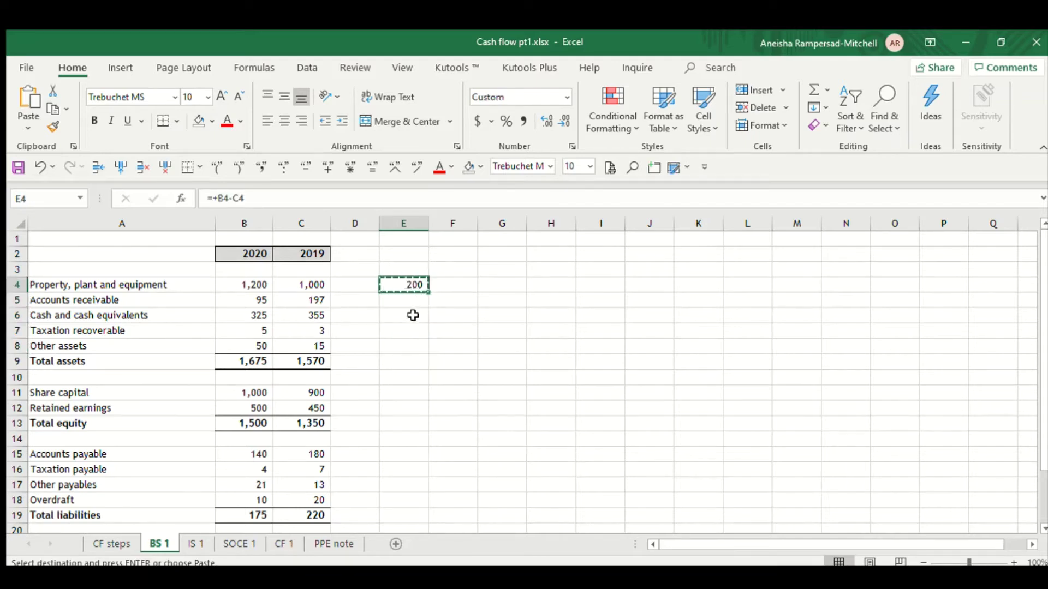
{"action": "left_click_drag", "start_coordinate": [411, 300], "coordinate": [405, 362]}
{"action": "scroll", "coordinate": [409, 371], "scroll_direction": "down", "scroll_amount": 1}
{"action": "left_click_drag", "start_coordinate": [397, 412], "coordinate": [403, 457]}
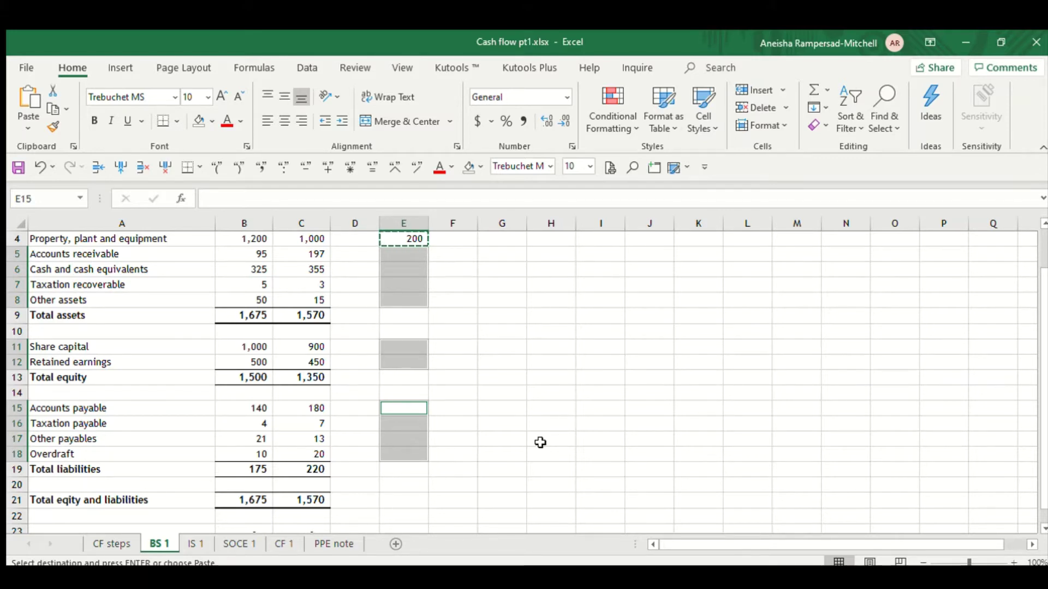
{"action": "key", "text": "ctrl+v"}
{"action": "left_click", "coordinate": [540, 440]}
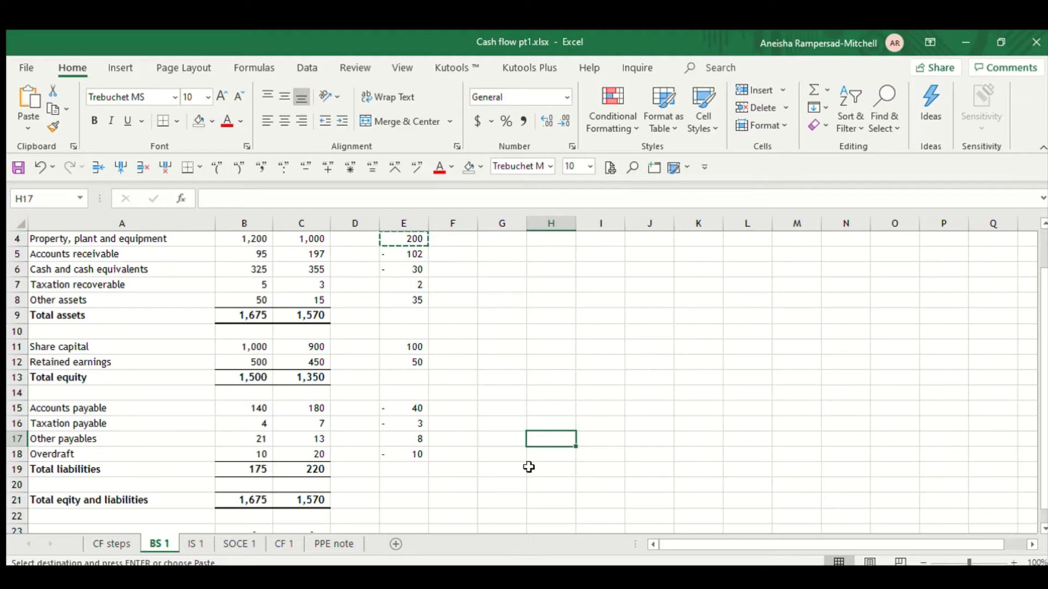
Compare the sum of the asset changes in E4:E8 with the sum of the equity and liability changes in E11:E19
{"action": "scroll", "coordinate": [555, 424], "scroll_direction": "up", "scroll_amount": 1}
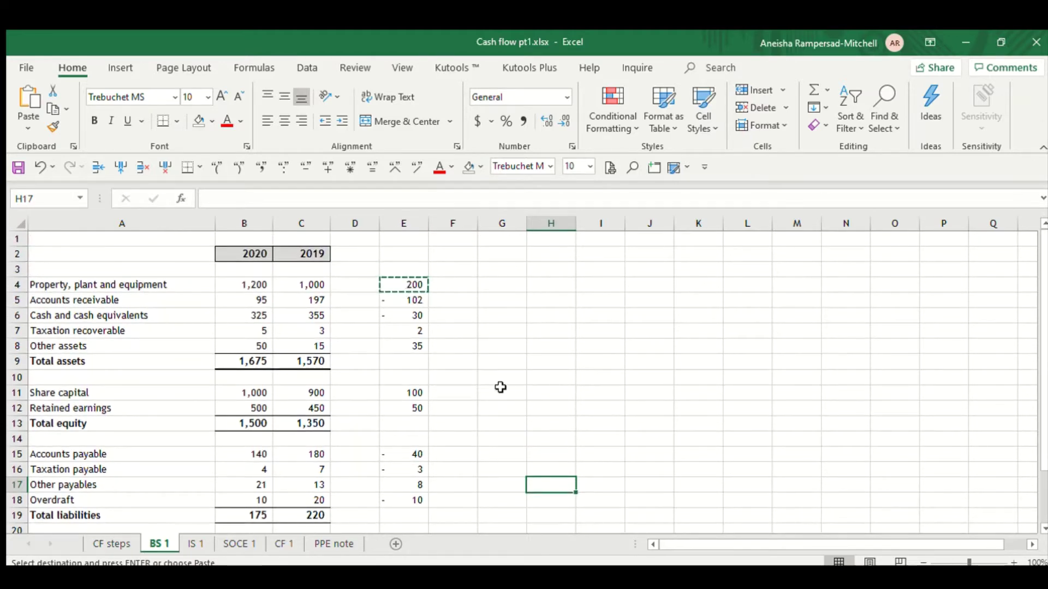
{"action": "scroll", "coordinate": [329, 473], "scroll_direction": "down", "scroll_amount": 1}
{"action": "scroll", "coordinate": [518, 467], "scroll_direction": "up", "scroll_amount": 1}
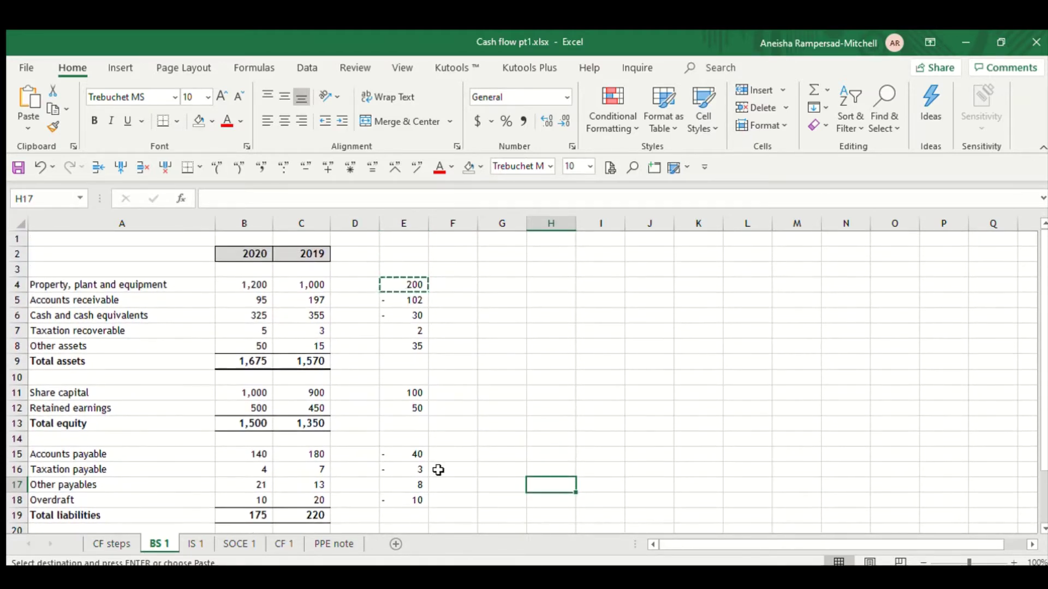
{"action": "left_click_drag", "start_coordinate": [417, 277], "coordinate": [417, 349]}
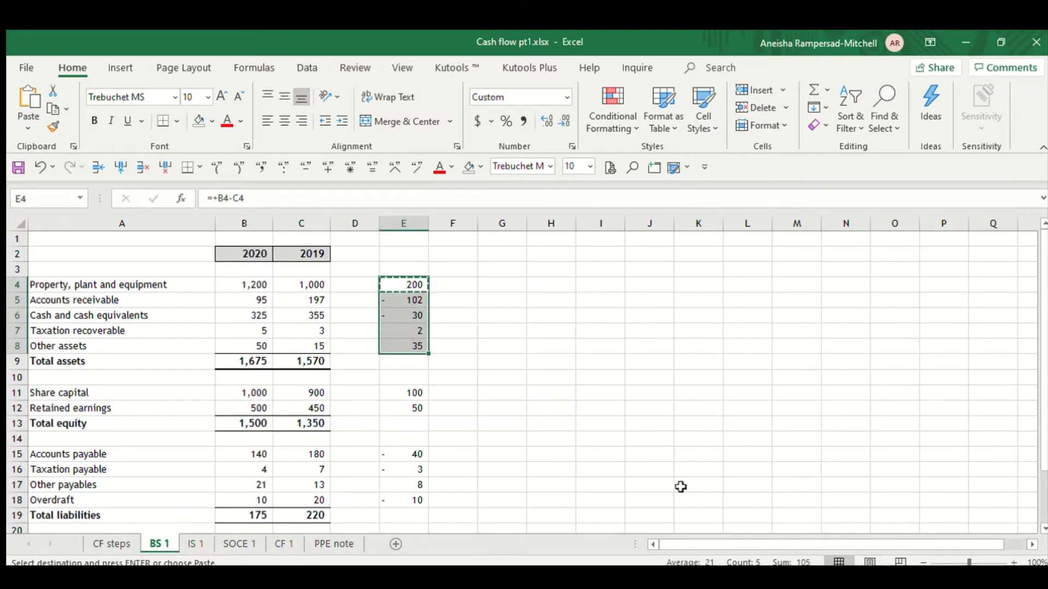
{"action": "scroll", "coordinate": [569, 398], "scroll_direction": "down", "scroll_amount": 1}
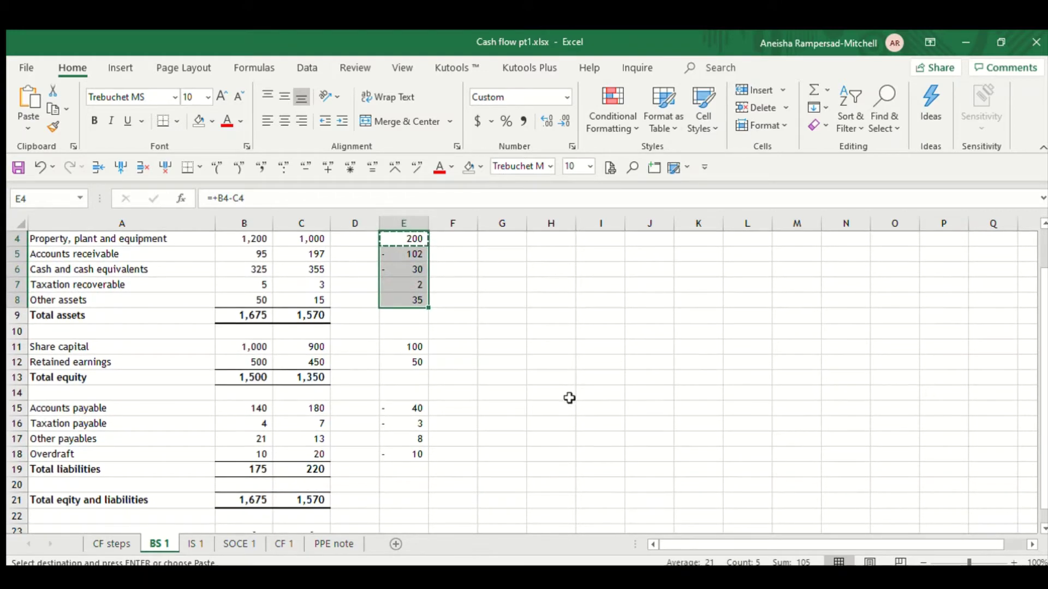
{"action": "left_click_drag", "start_coordinate": [419, 351], "coordinate": [421, 465]}
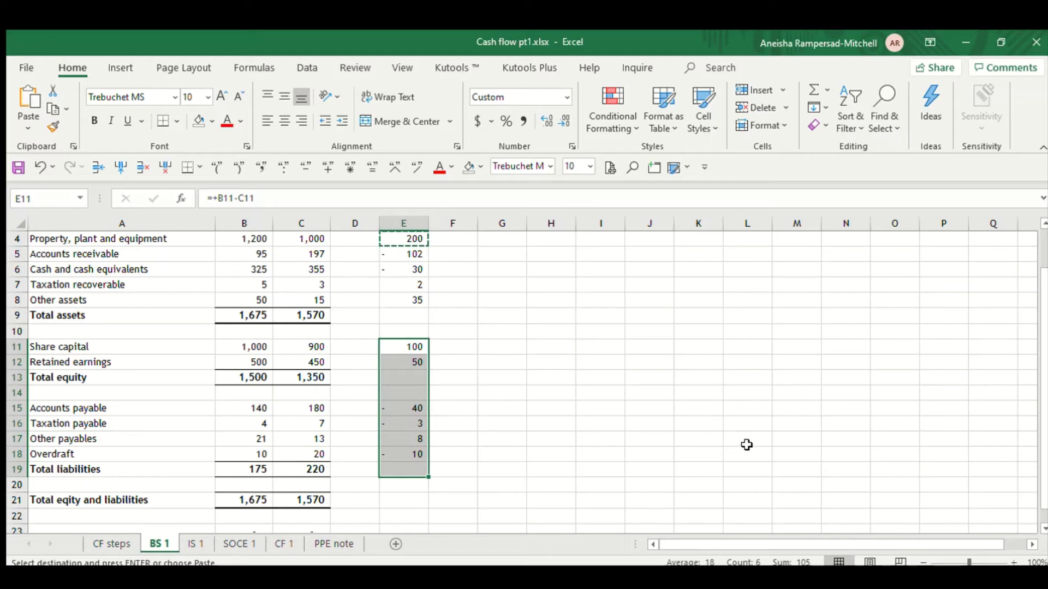
{"action": "left_click", "coordinate": [523, 398]}
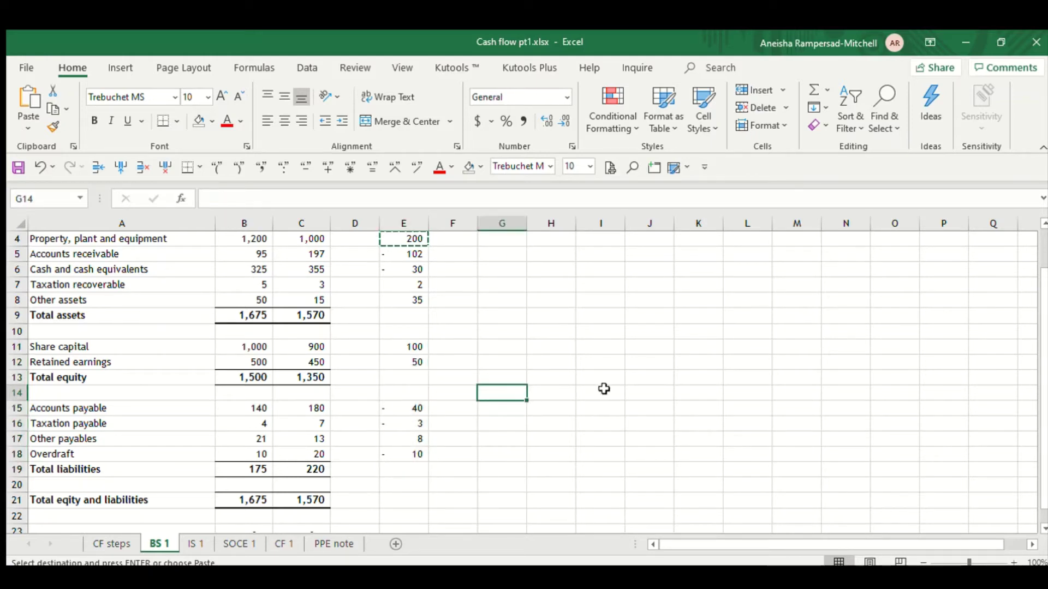
{"action": "scroll", "coordinate": [603, 388], "scroll_direction": "up", "scroll_amount": 1}
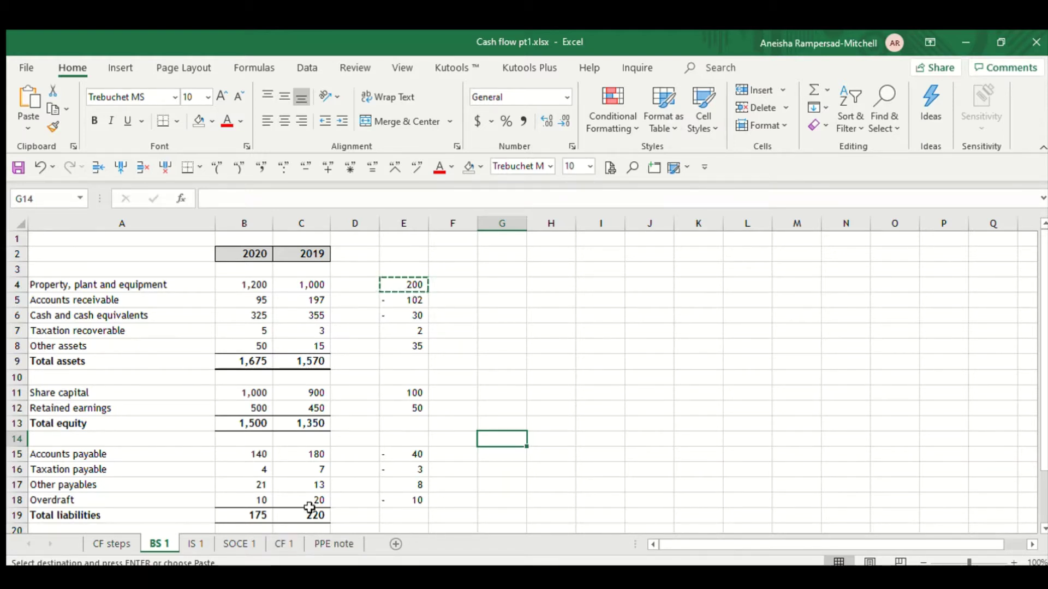
Review the full column of balance changes in E4:E18, including the cash and taxation recoverable lines
{"action": "left_click_drag", "start_coordinate": [412, 284], "coordinate": [411, 500]}
{"action": "scroll", "coordinate": [519, 431], "scroll_direction": "down", "scroll_amount": 1}
{"action": "scroll", "coordinate": [519, 431], "scroll_direction": "up", "scroll_amount": 1}
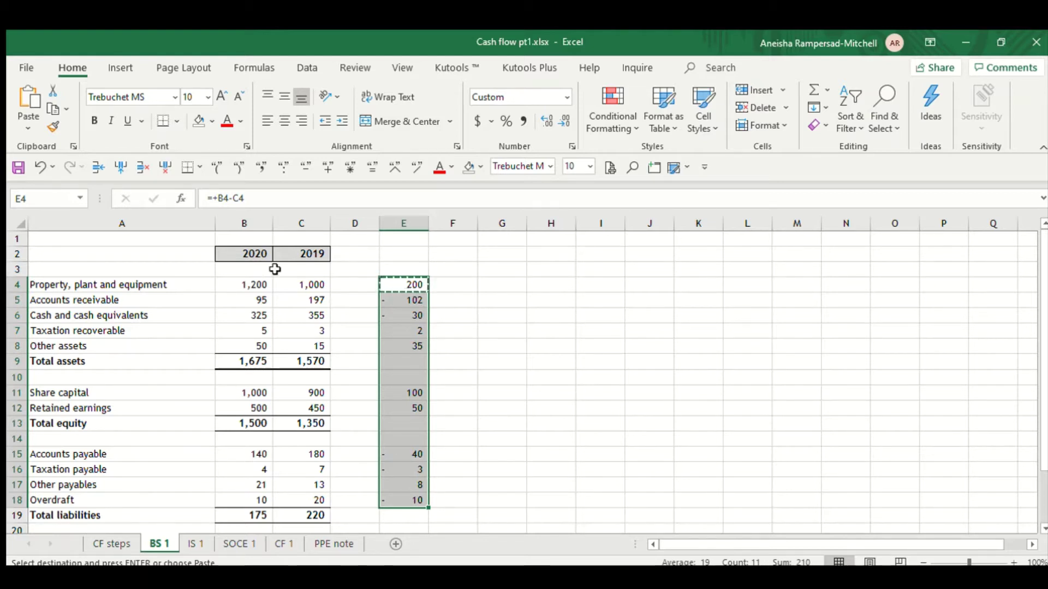
{"action": "left_click", "coordinate": [261, 315]}
{"action": "left_click", "coordinate": [381, 331]}
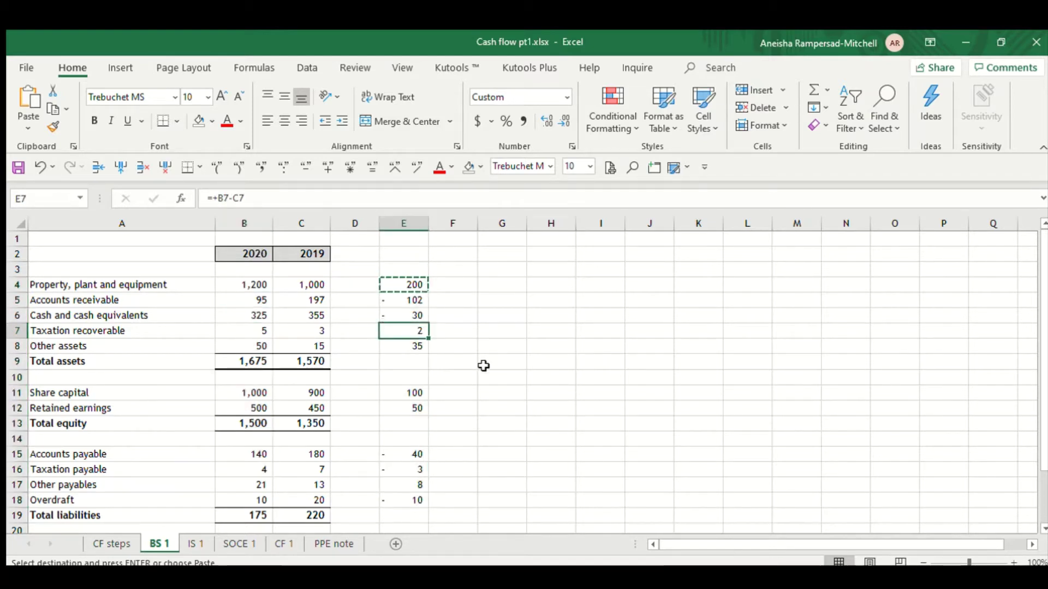
Move the balance changes in E4:E18 of BS 1 to the CF 1 sheet, starting at cell I8
{"action": "left_click_drag", "start_coordinate": [415, 285], "coordinate": [408, 498]}
{"action": "key", "text": "ctrl+c"}
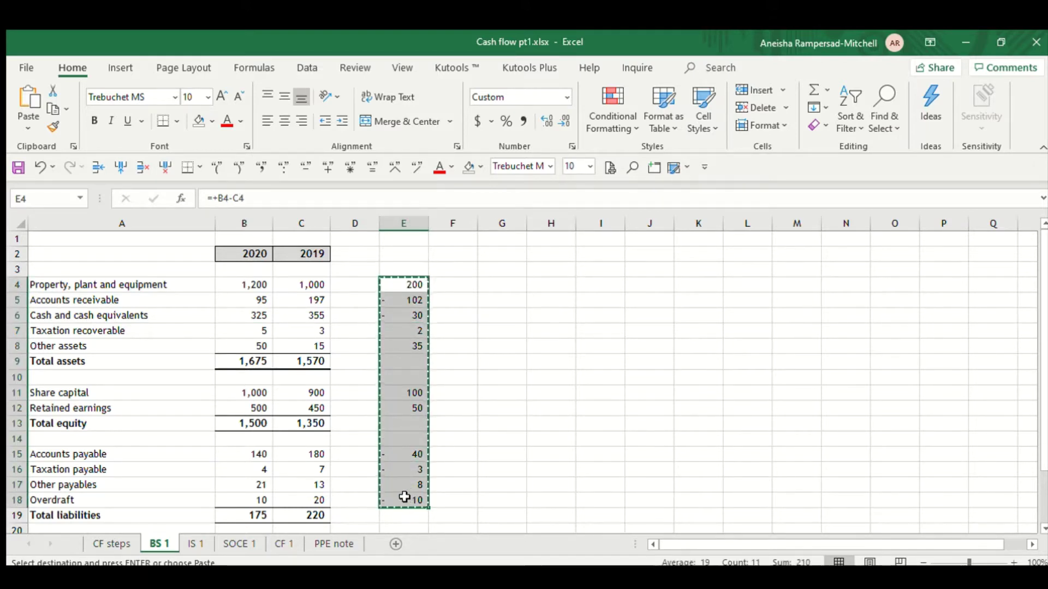
{"action": "left_click", "coordinate": [284, 546]}
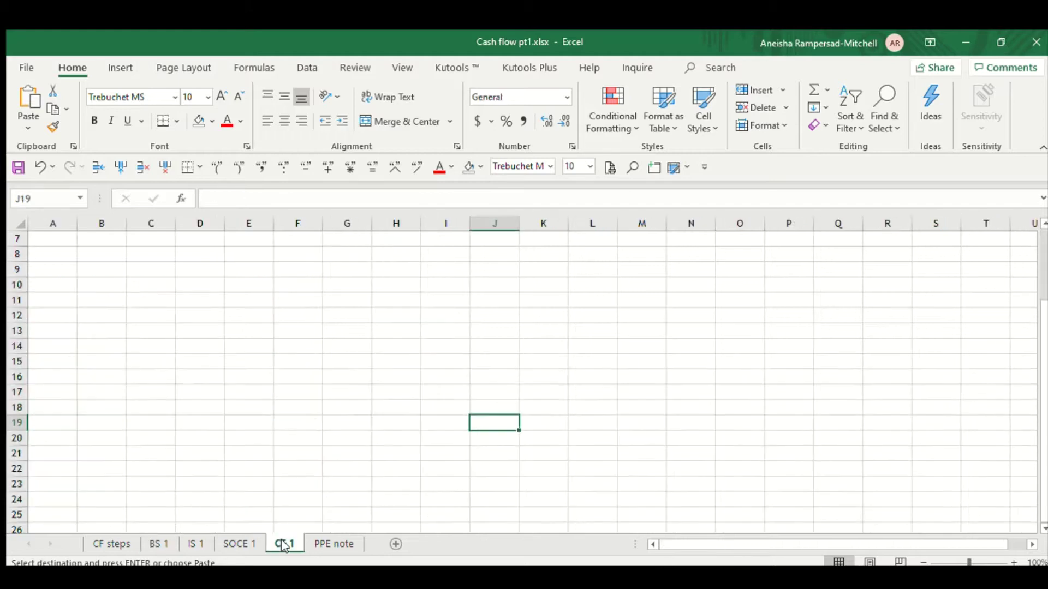
{"action": "left_click", "coordinate": [437, 254]}
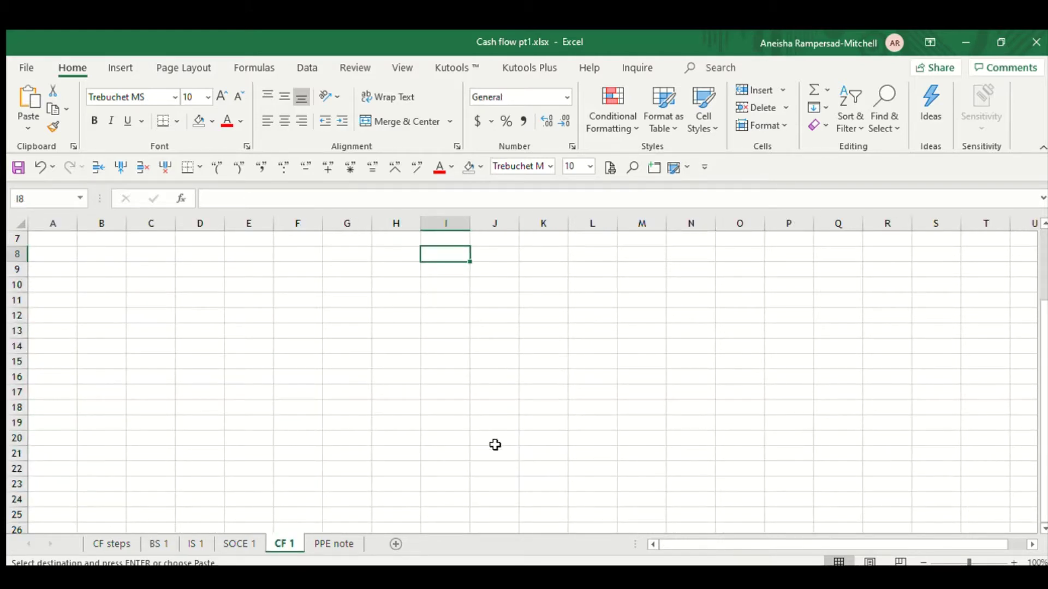
{"action": "key", "text": "Return"}
{"action": "left_click", "coordinate": [526, 404]}
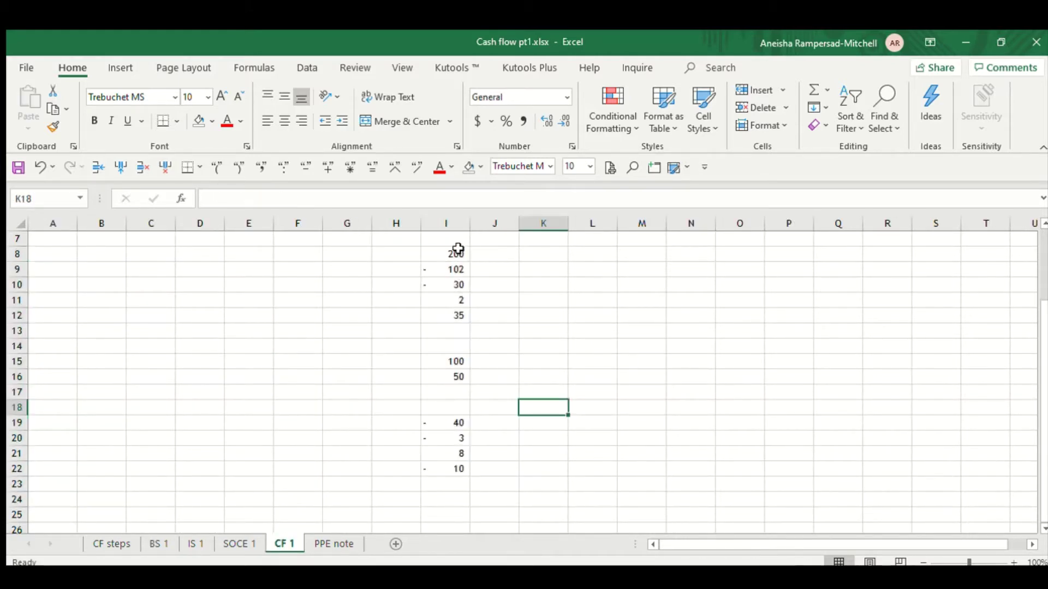
Check the moved change figures and their formulas in column I of CF 1 against the balance sheet lines on BS 1
{"action": "left_click", "coordinate": [454, 252]}
{"action": "left_click", "coordinate": [456, 285]}
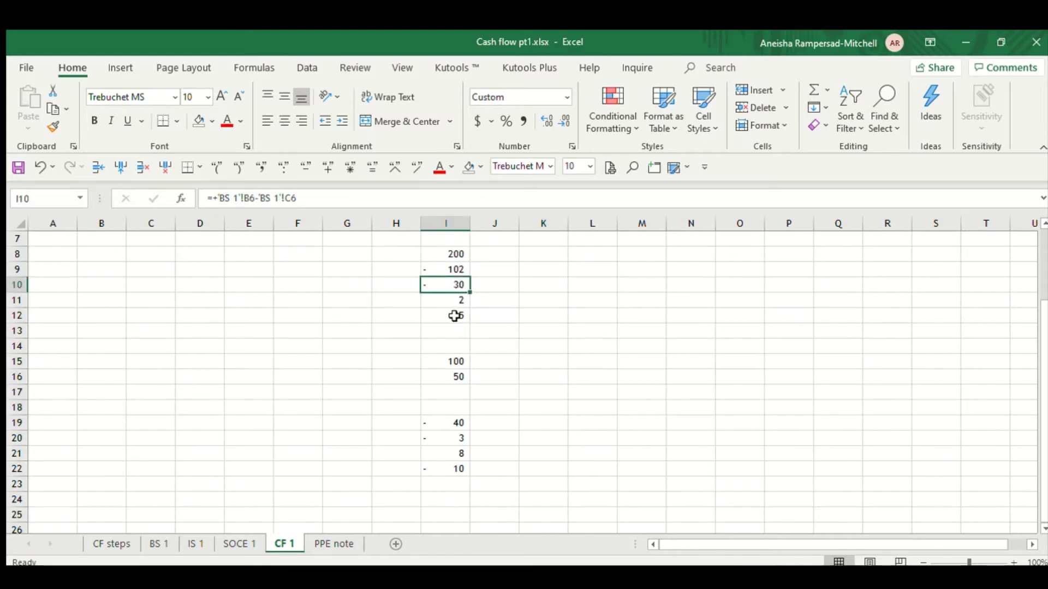
{"action": "left_click", "coordinate": [457, 315]}
{"action": "left_click", "coordinate": [453, 289]}
{"action": "left_click", "coordinate": [451, 269]}
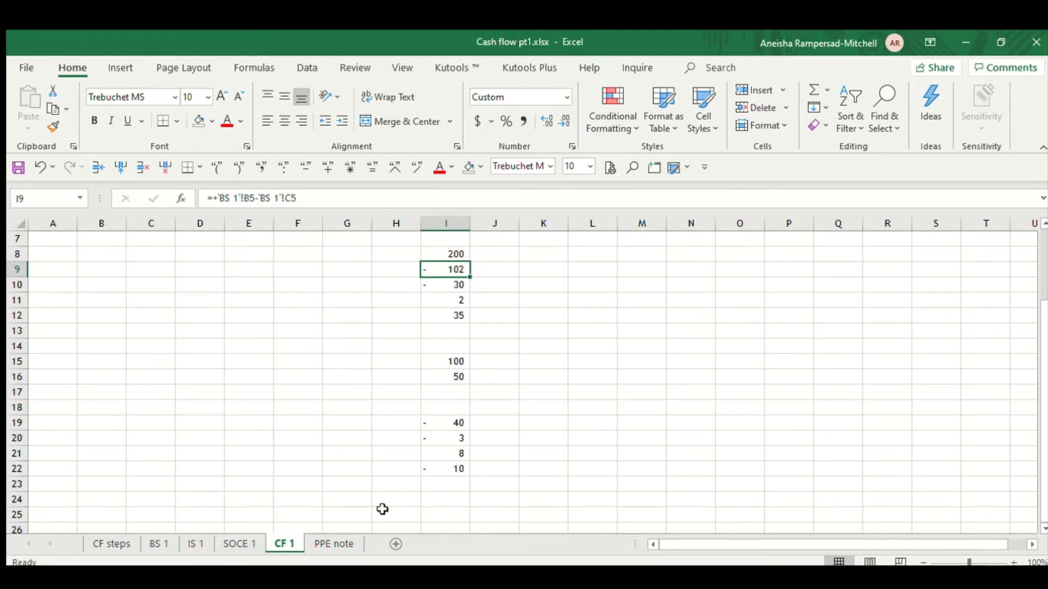
{"action": "left_click", "coordinate": [157, 543]}
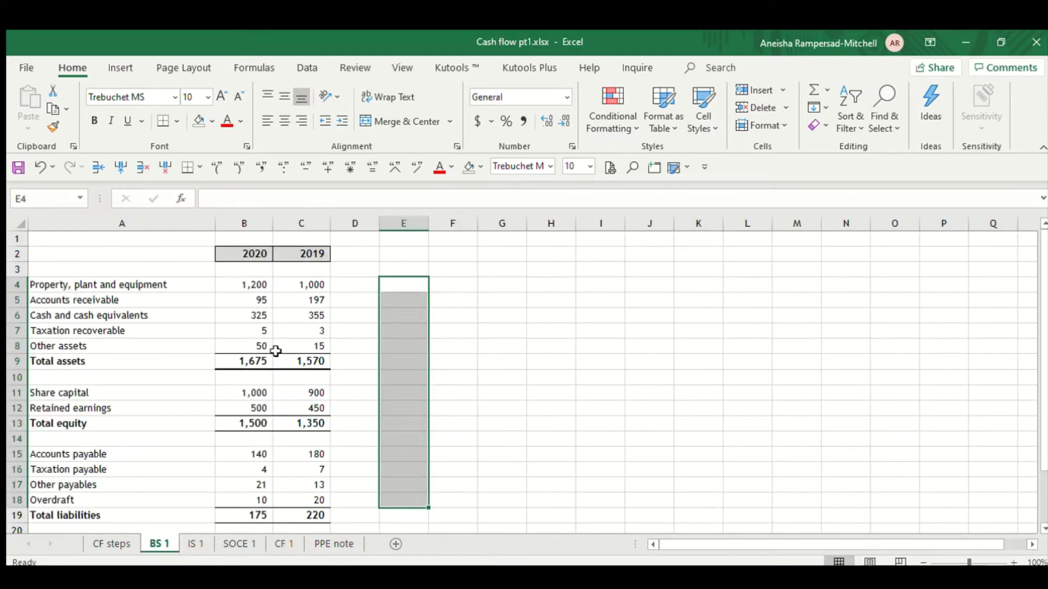
{"action": "left_click", "coordinate": [284, 543]}
{"action": "left_click", "coordinate": [494, 392]}
{"action": "left_click", "coordinate": [431, 254]}
{"action": "left_click", "coordinate": [456, 331]}
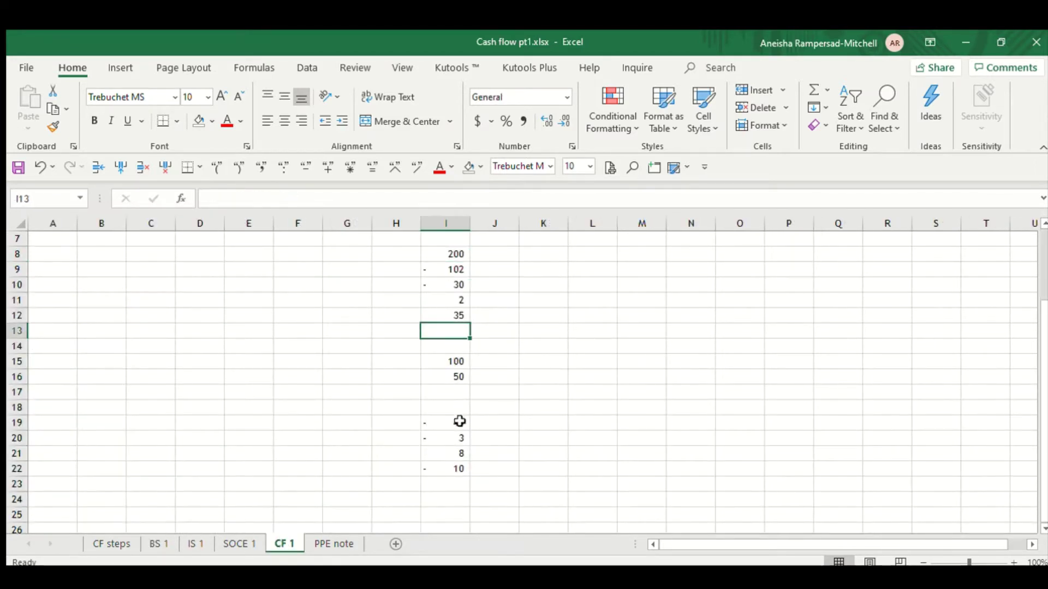
Copy the line labels in A4:A19 of BS 1 to CF 1 from H8 down and fit column H to the text
{"action": "left_click", "coordinate": [157, 543]}
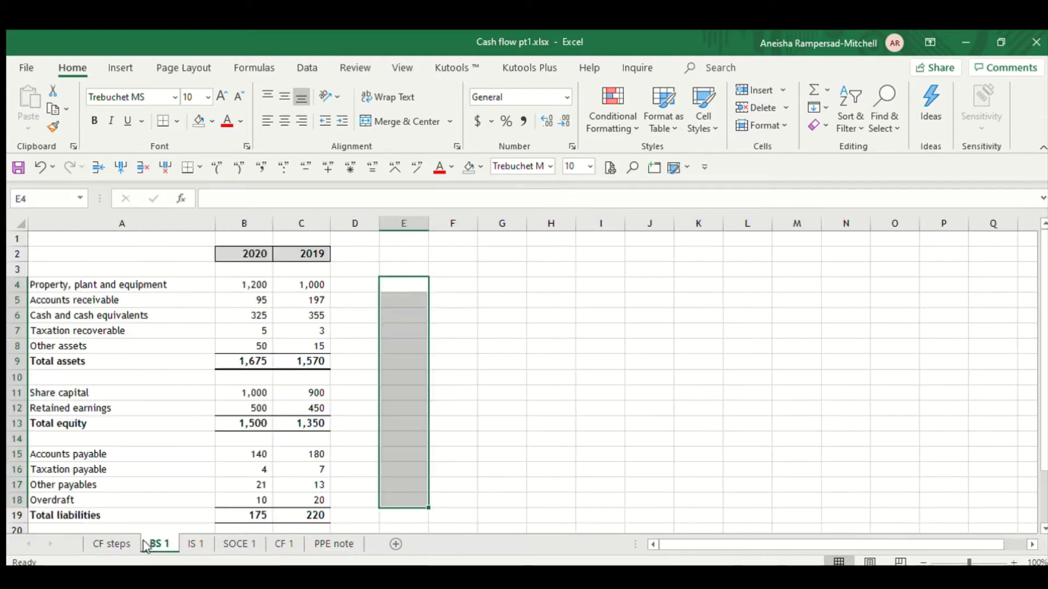
{"action": "left_click_drag", "start_coordinate": [143, 285], "coordinate": [141, 513]}
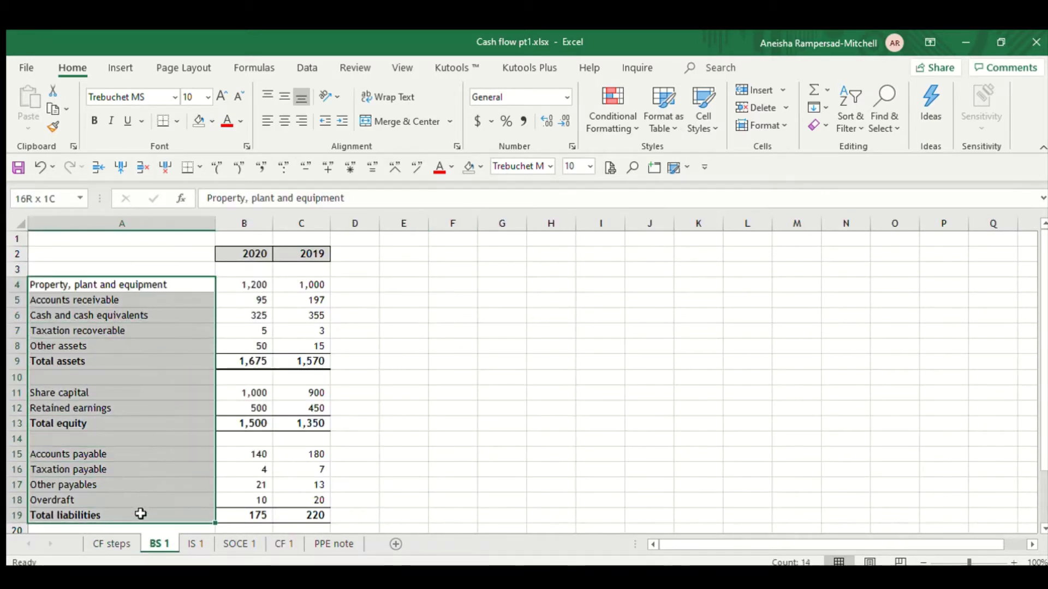
{"action": "key", "text": "ctrl+c"}
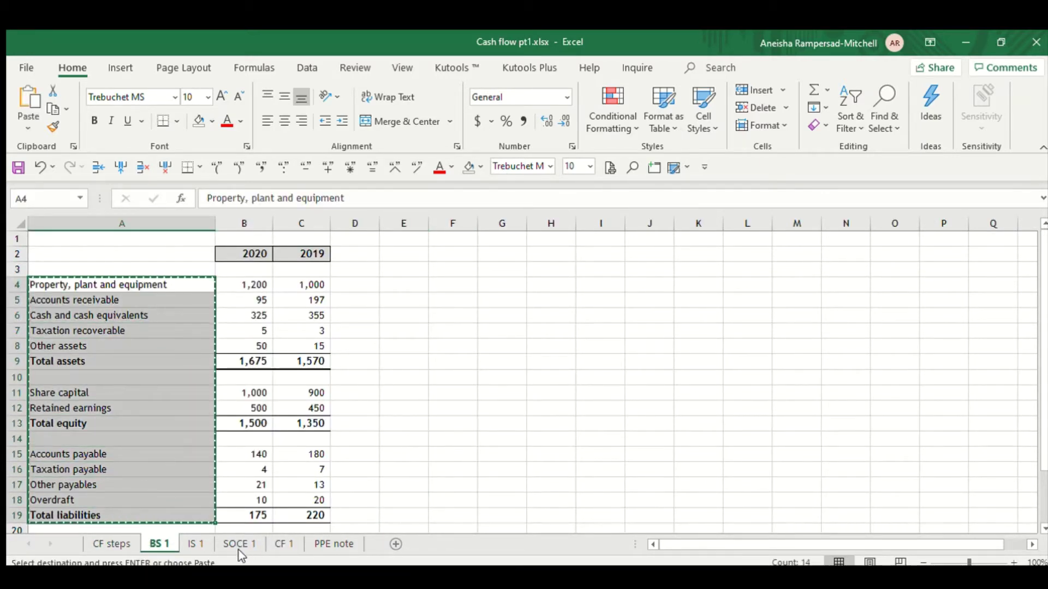
{"action": "left_click", "coordinate": [284, 544]}
{"action": "left_click", "coordinate": [404, 252]}
{"action": "key", "text": "ctrl+v"}
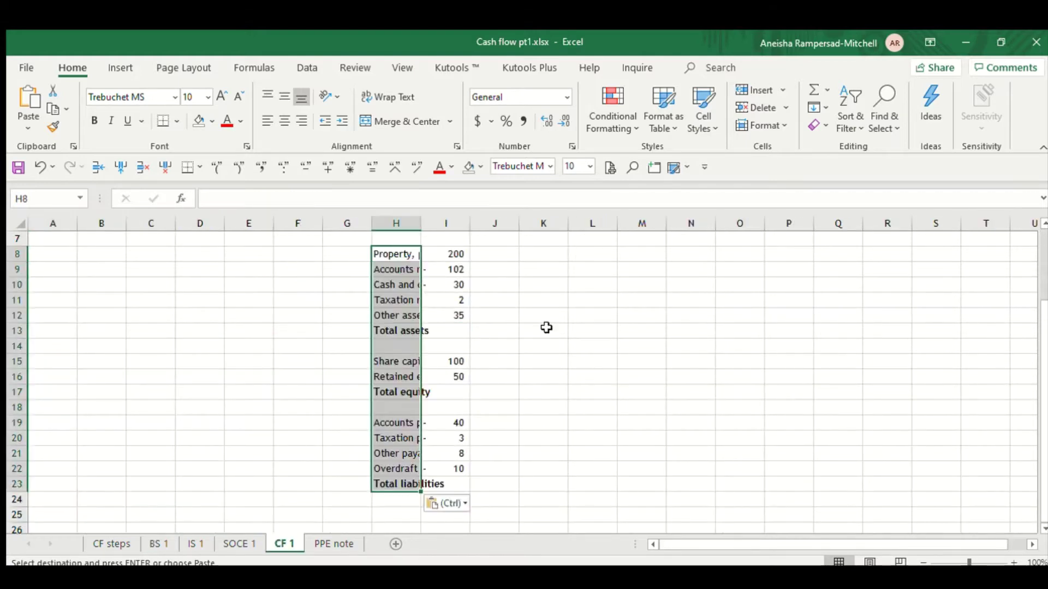
{"action": "left_click", "coordinate": [544, 376]}
{"action": "double_click", "coordinate": [424, 225]}
{"action": "left_click", "coordinate": [536, 344]}
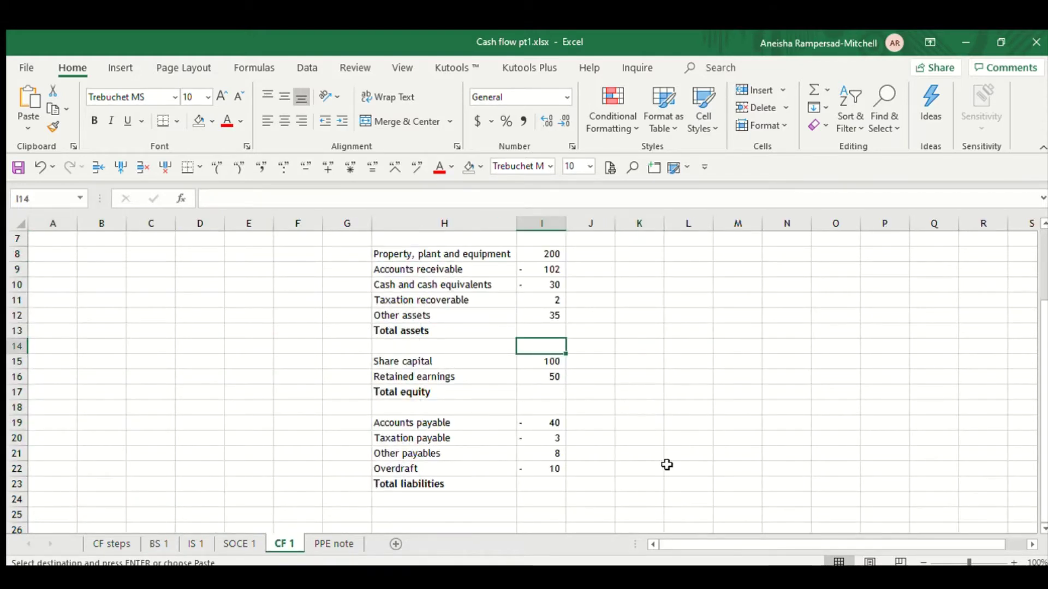
{"action": "left_click", "coordinate": [667, 462]}
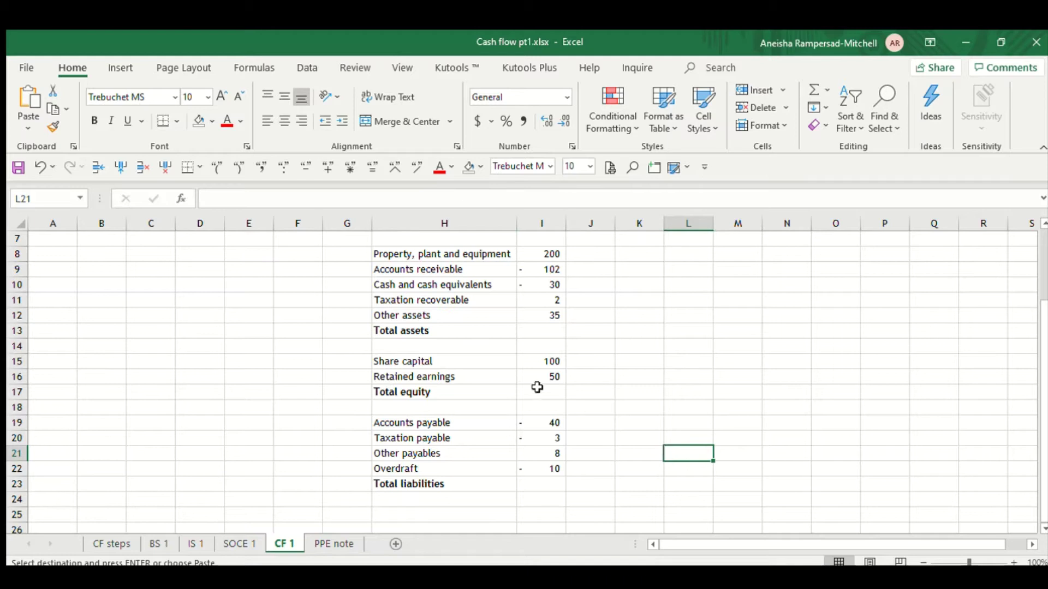
Clear the Total assets, Total equity and Total liabilities labels from H13, H17 and H23
{"action": "left_click", "coordinate": [442, 331]}
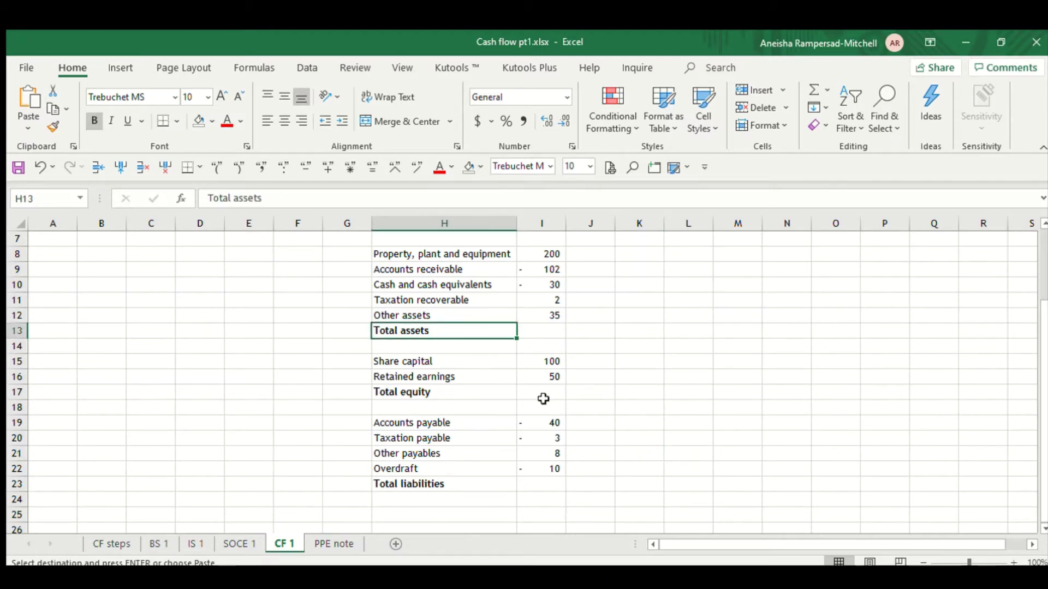
{"action": "key", "text": "Delete"}
{"action": "left_click", "coordinate": [455, 393]}
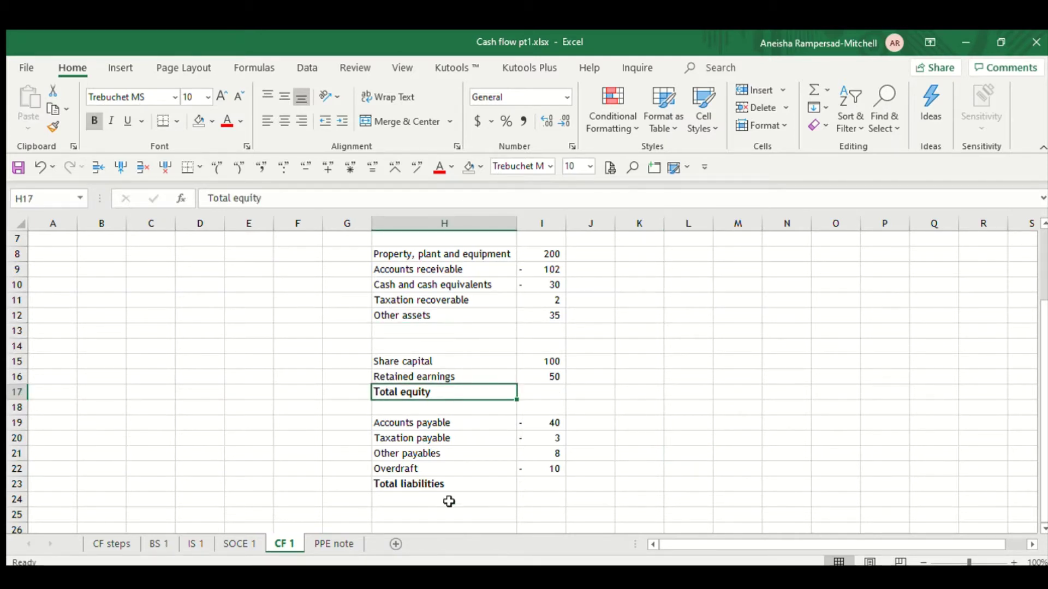
{"action": "key", "text": "Delete"}
{"action": "left_click", "coordinate": [448, 485]}
{"action": "key", "text": "Delete"}
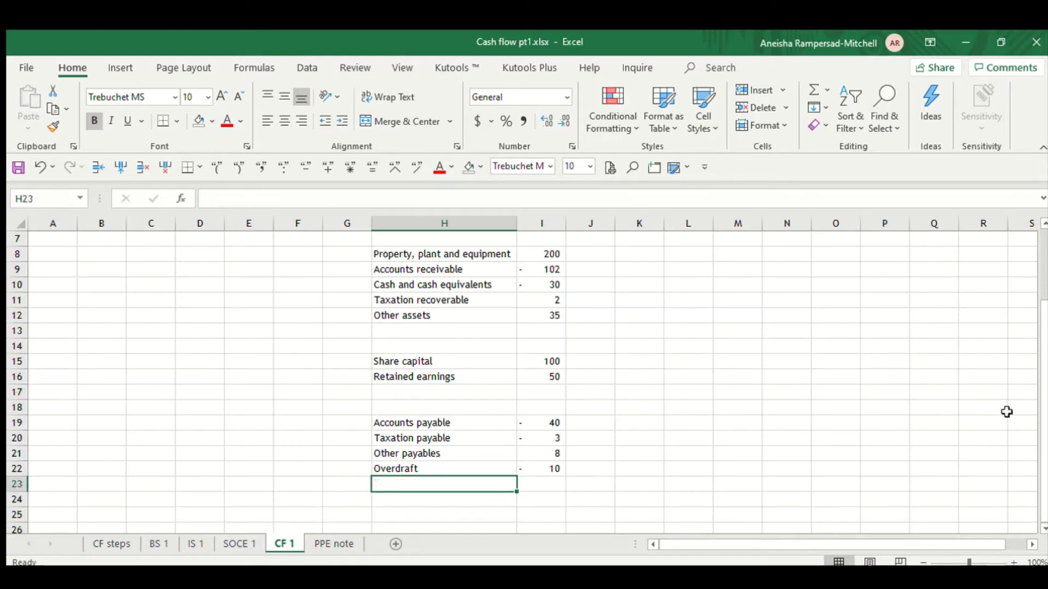
Compare the sum of the asset changes in I8:I12 with the sum of the equity and liability changes in I15:I23
{"action": "left_click", "coordinate": [738, 423]}
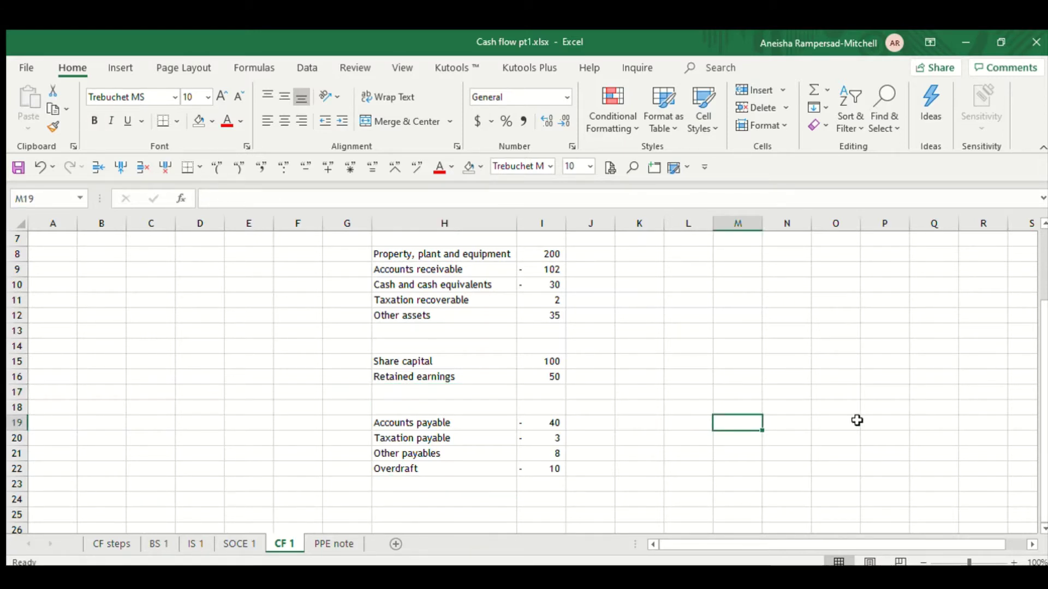
{"action": "left_click_drag", "start_coordinate": [543, 254], "coordinate": [546, 318]}
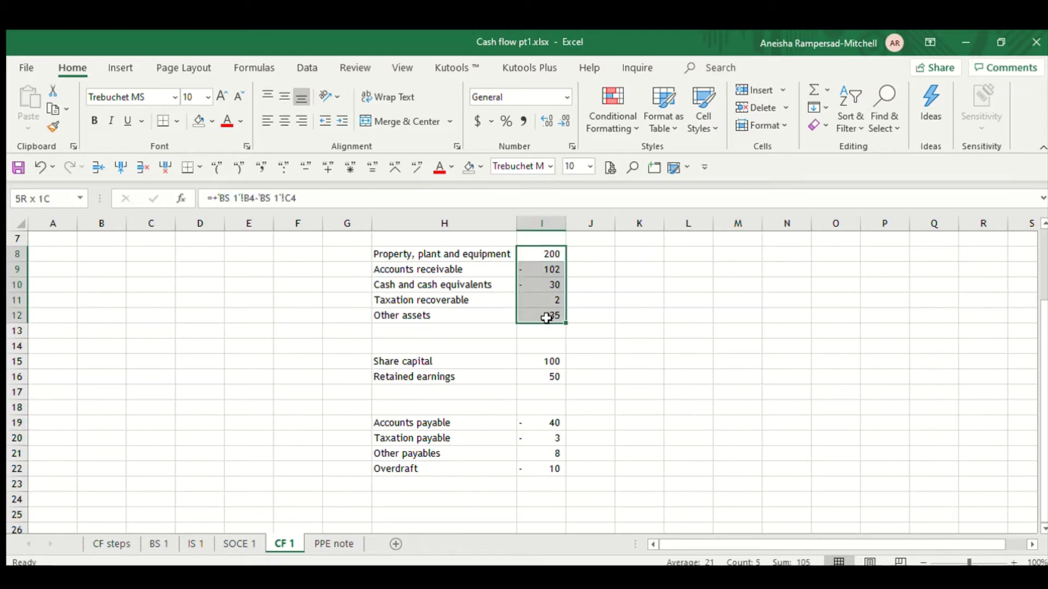
{"action": "left_click_drag", "start_coordinate": [542, 364], "coordinate": [543, 485]}
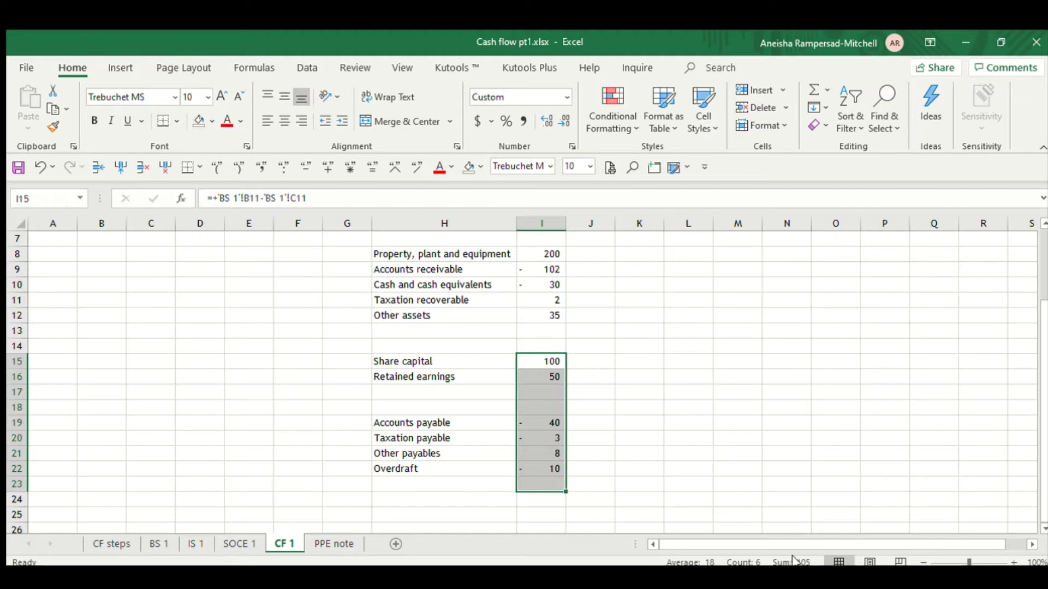
Fill G14:J14 with black as a divider between the asset lines and the equity and liability lines
{"action": "left_click_drag", "start_coordinate": [421, 339], "coordinate": [547, 344]}
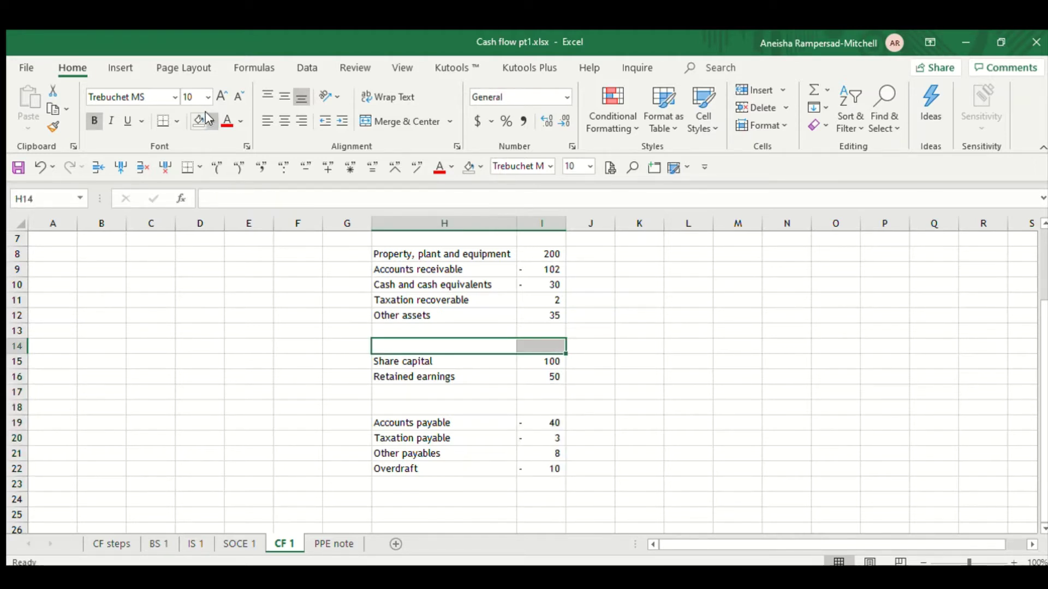
{"action": "left_click_drag", "start_coordinate": [338, 346], "coordinate": [578, 346]}
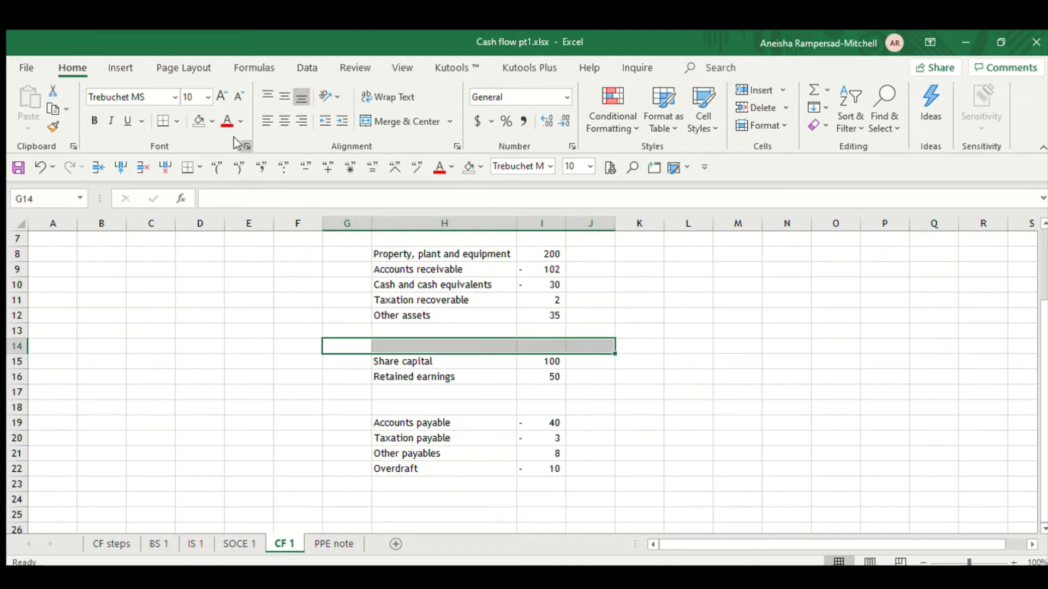
{"action": "left_click", "coordinate": [203, 131]}
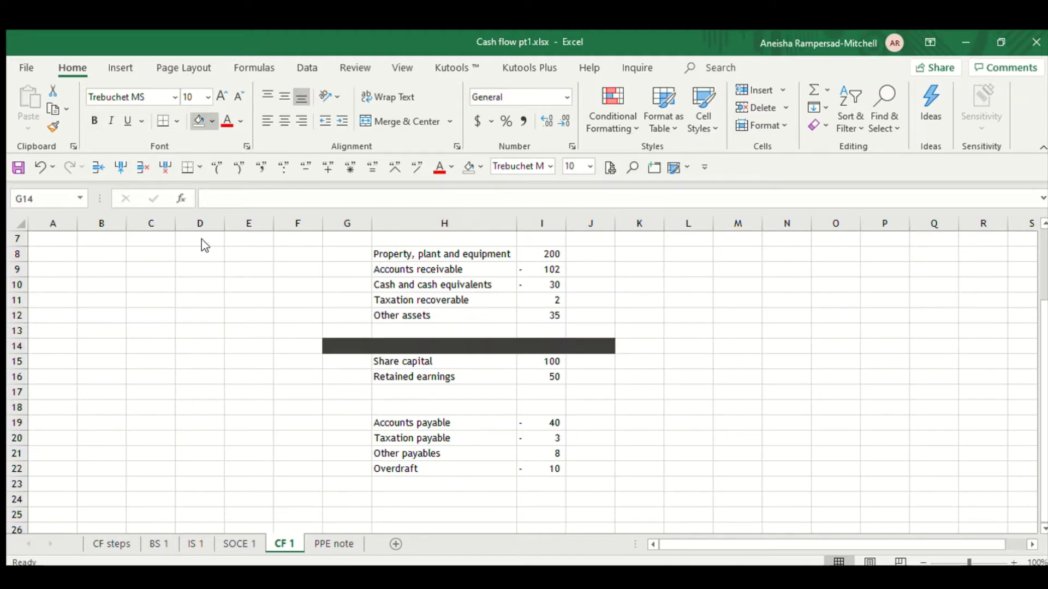
{"action": "left_click", "coordinate": [209, 155]}
{"action": "left_click", "coordinate": [622, 370]}
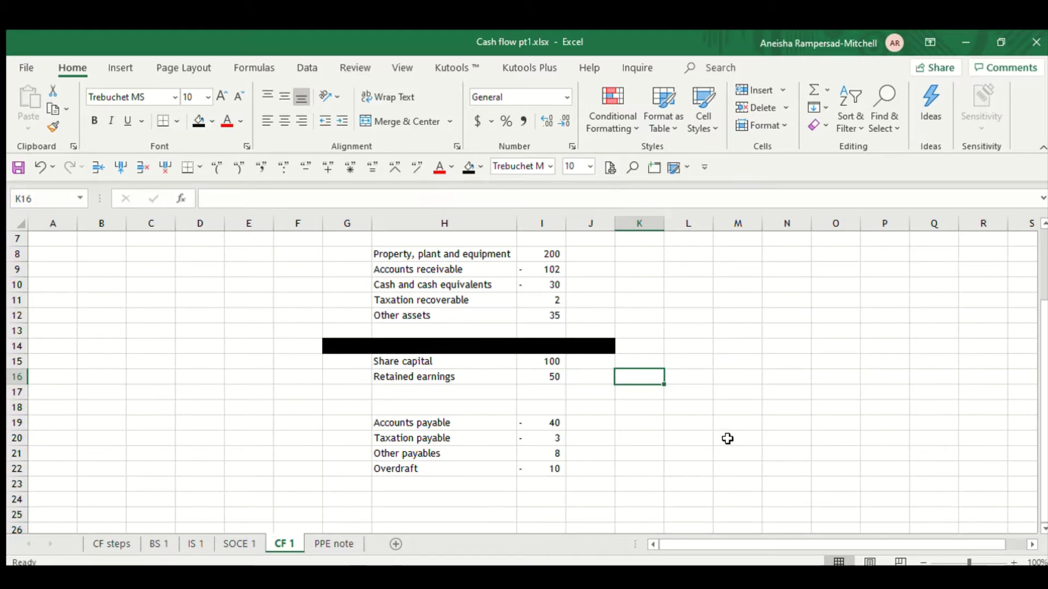
Check that the changes above the black divider and those below it in column I have equal sums
{"action": "left_click_drag", "start_coordinate": [541, 245], "coordinate": [545, 316]}
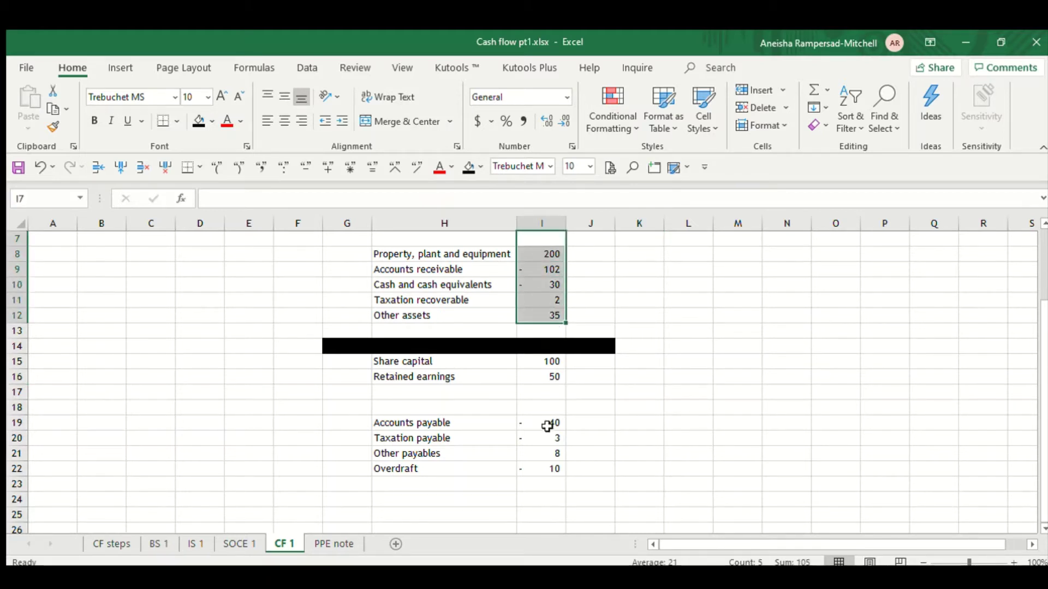
{"action": "left_click_drag", "start_coordinate": [549, 364], "coordinate": [552, 468]}
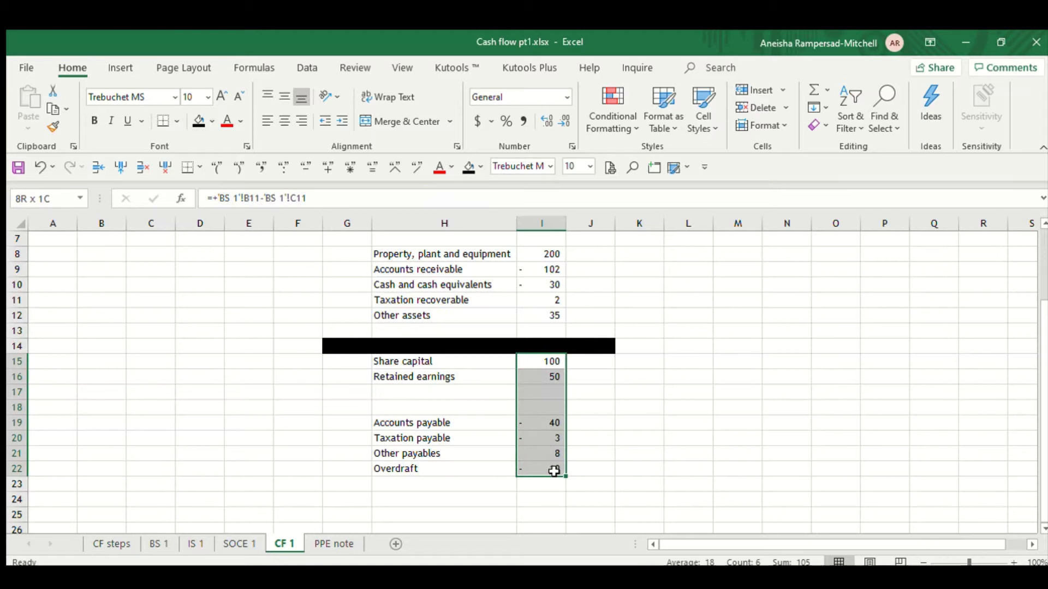
{"action": "left_click", "coordinate": [692, 465]}
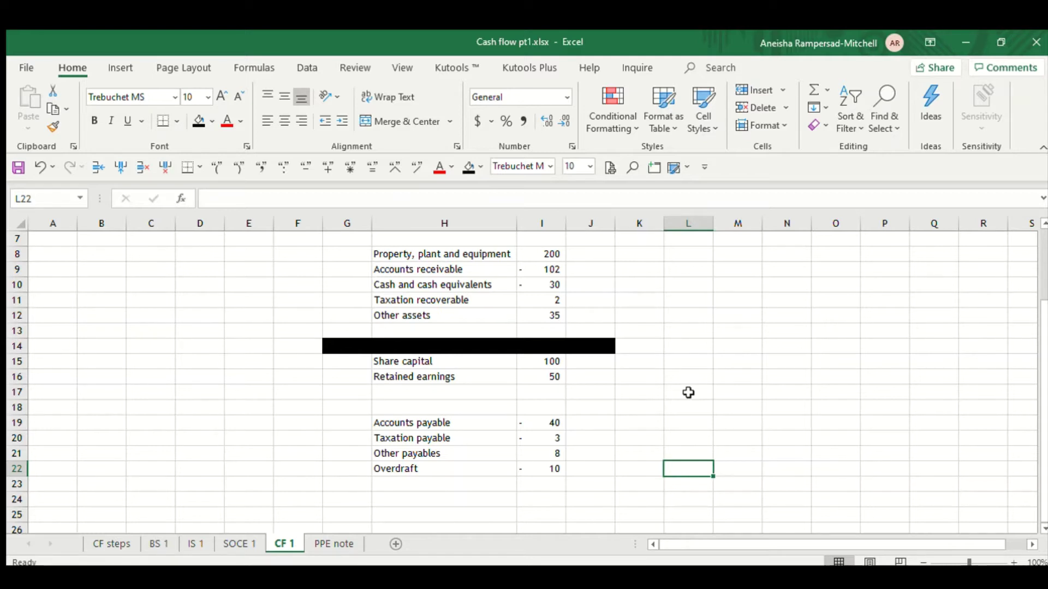
Set the font colour of the Cash and cash equivalents line (H10:I10) and the Overdraft line (H22:I22) to red
{"action": "left_click_drag", "start_coordinate": [442, 279], "coordinate": [561, 280]}
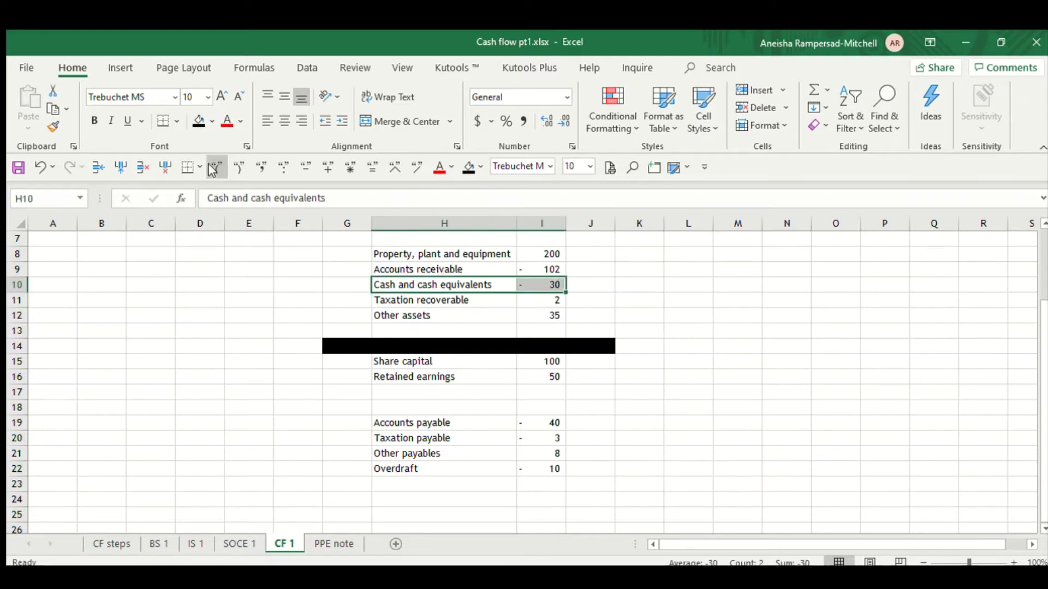
{"action": "left_click", "coordinate": [225, 122]}
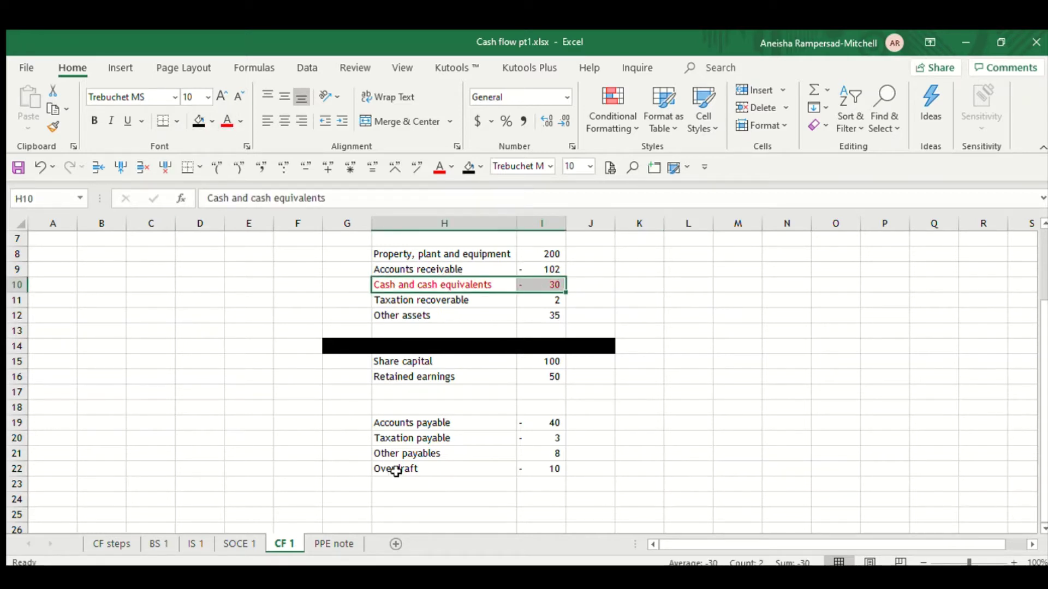
{"action": "left_click_drag", "start_coordinate": [404, 466], "coordinate": [552, 467]}
{"action": "left_click", "coordinate": [224, 121]}
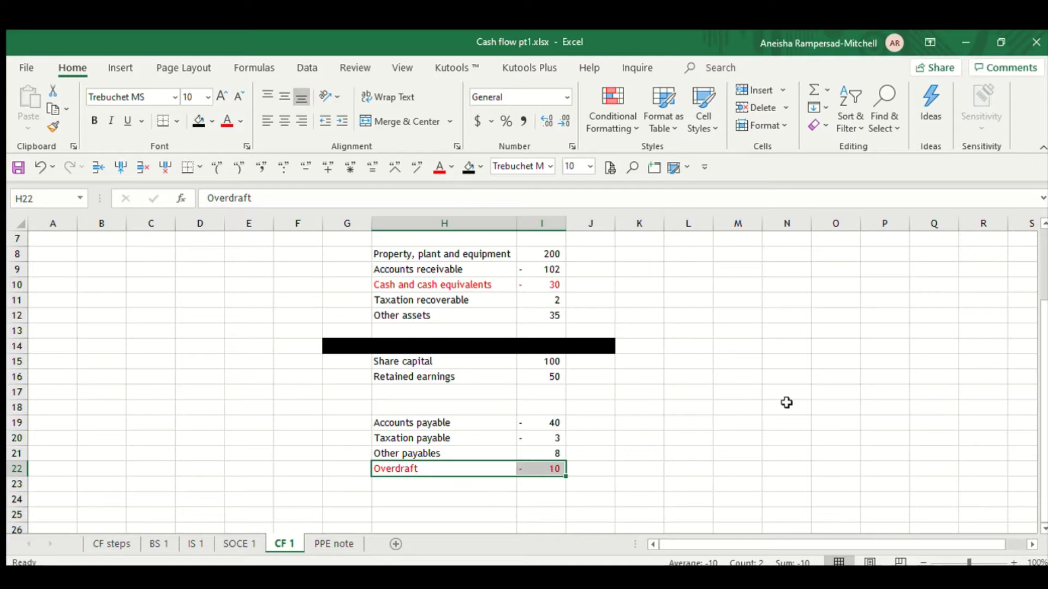
{"action": "left_click_drag", "start_coordinate": [462, 281], "coordinate": [529, 295]}
{"action": "left_click_drag", "start_coordinate": [449, 470], "coordinate": [540, 461]}
{"action": "left_click", "coordinate": [511, 286]}
{"action": "left_click", "coordinate": [710, 452]}
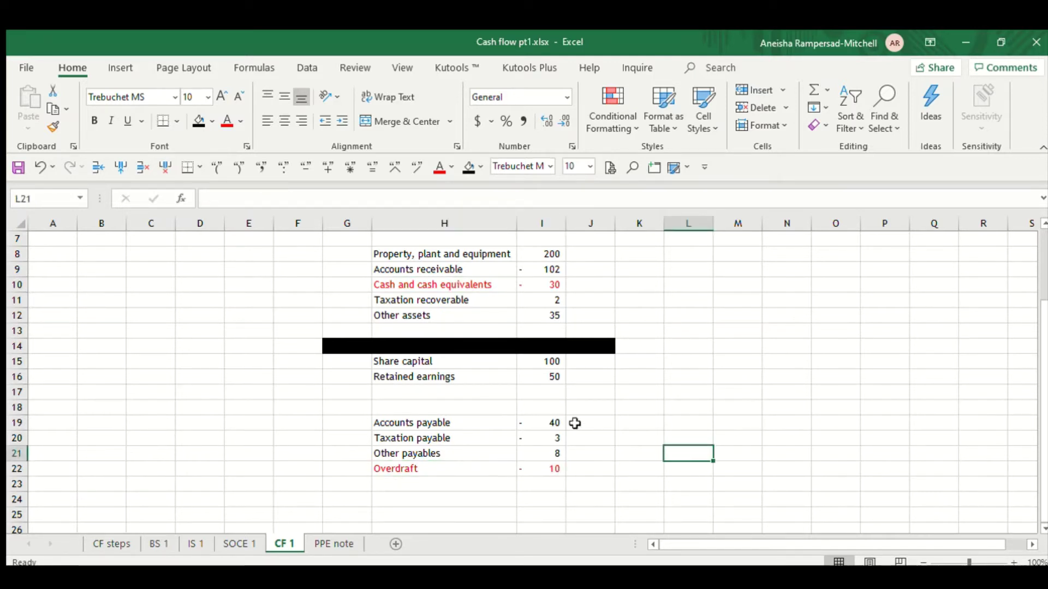
Move the Property, plant and equipment line to H23:I23 and reverse its sign with =-(+'BS 1'!B4-'BS 1'!C4)
{"action": "left_click_drag", "start_coordinate": [452, 254], "coordinate": [522, 255]}
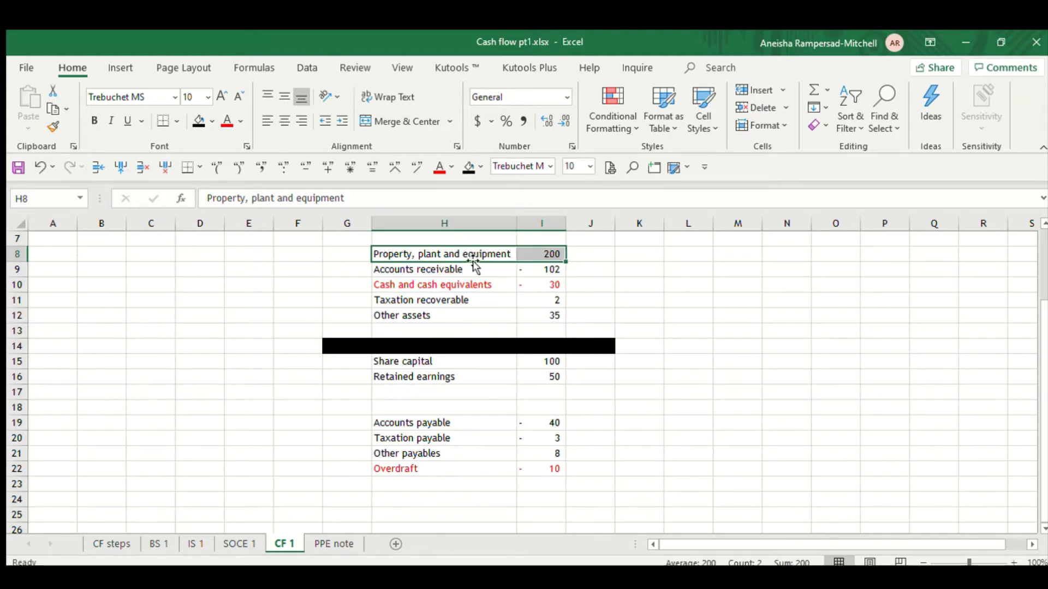
{"action": "left_click_drag", "start_coordinate": [470, 263], "coordinate": [472, 479]}
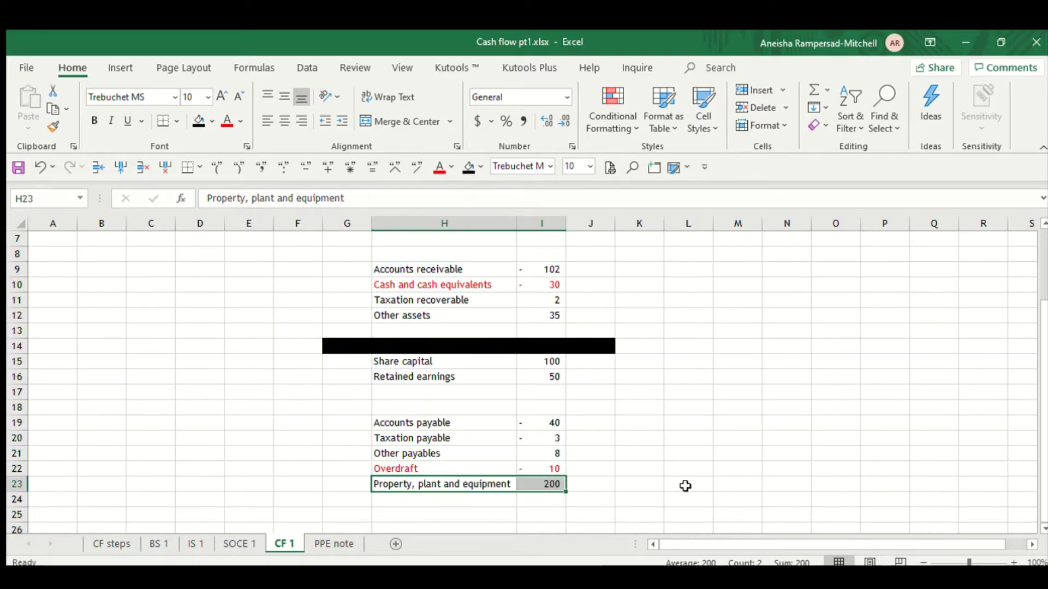
{"action": "left_click", "coordinate": [544, 484]}
{"action": "left_click", "coordinate": [212, 198]}
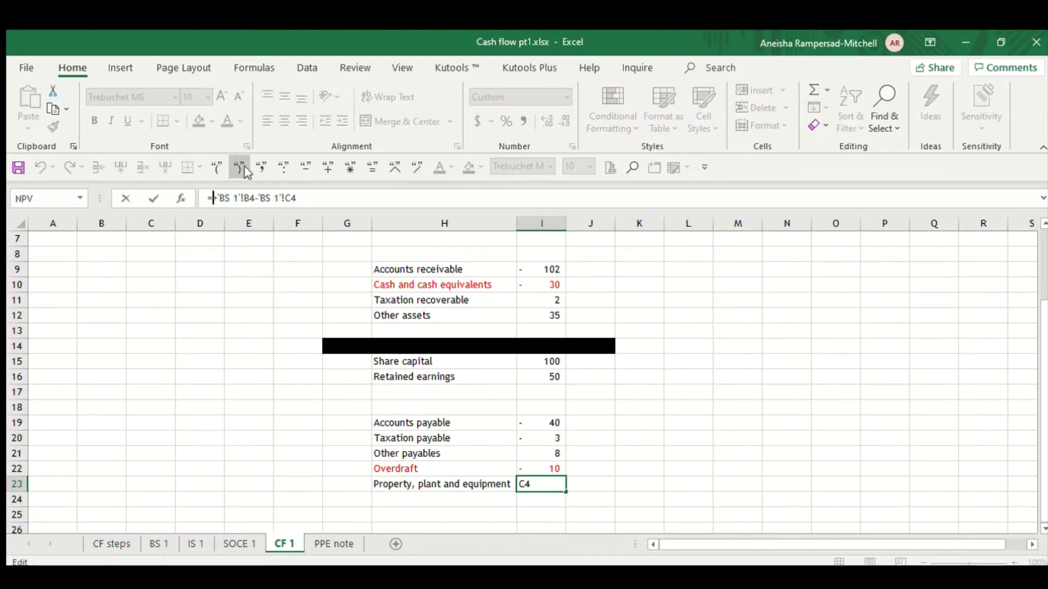
{"action": "type", "text": "-"}
{"action": "left_click", "coordinate": [216, 167]}
{"action": "left_click", "coordinate": [309, 198]}
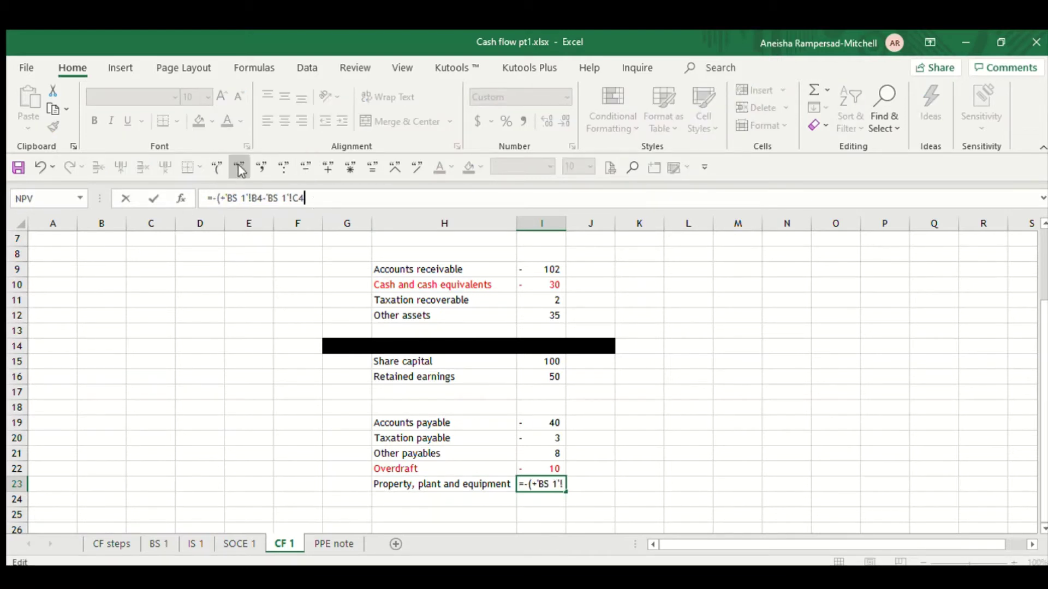
{"action": "left_click", "coordinate": [238, 167]}
{"action": "key", "text": "Return"}
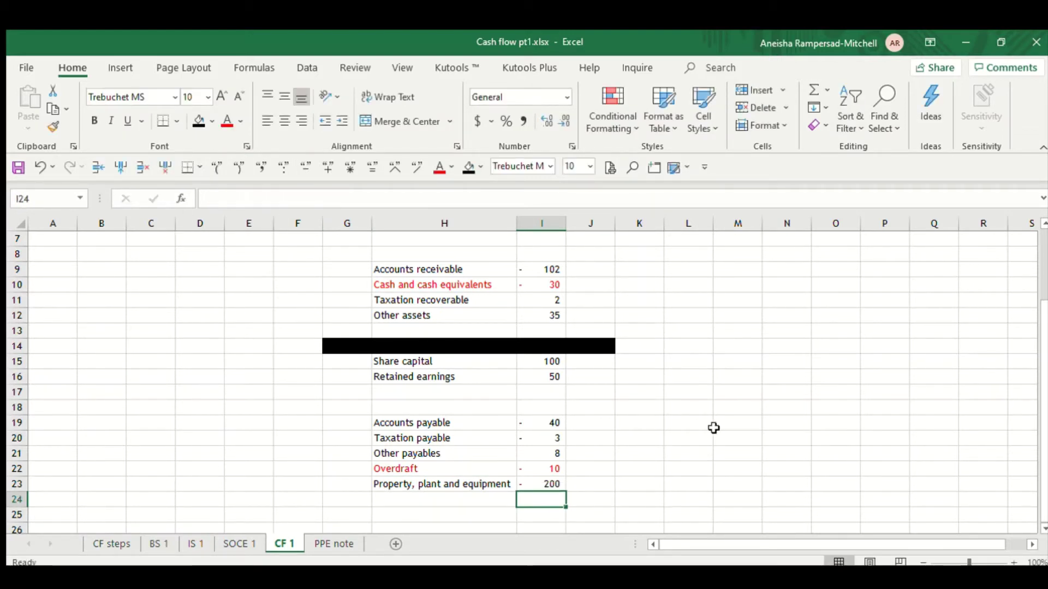
Compare the sum of the remaining asset changes in I9:I12 with the sum of the changes below the black divider
{"action": "left_click", "coordinate": [546, 265]}
{"action": "left_click_drag", "start_coordinate": [545, 265], "coordinate": [546, 321]}
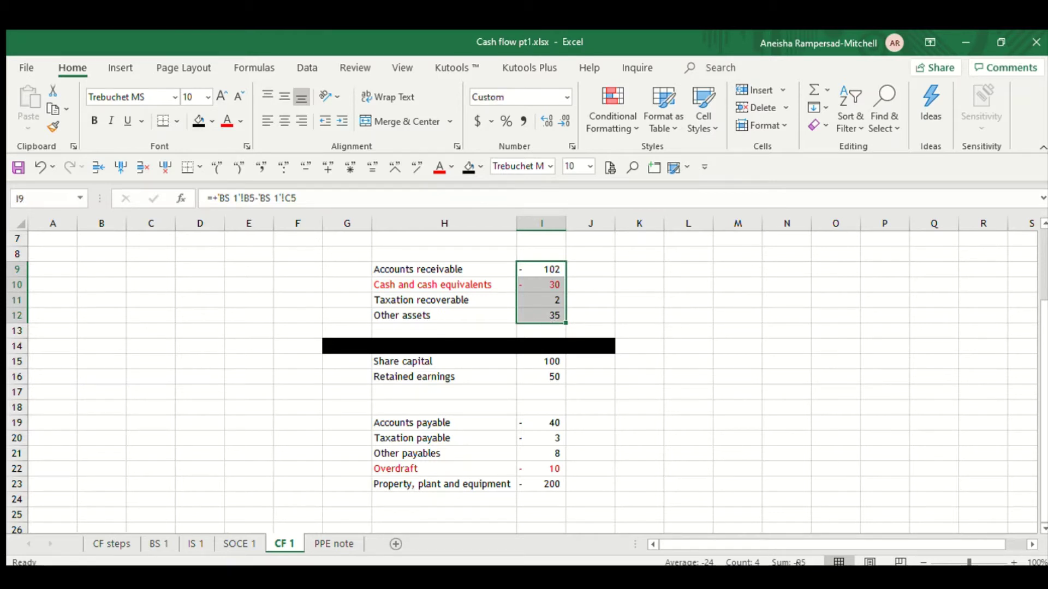
{"action": "left_click_drag", "start_coordinate": [528, 364], "coordinate": [531, 494]}
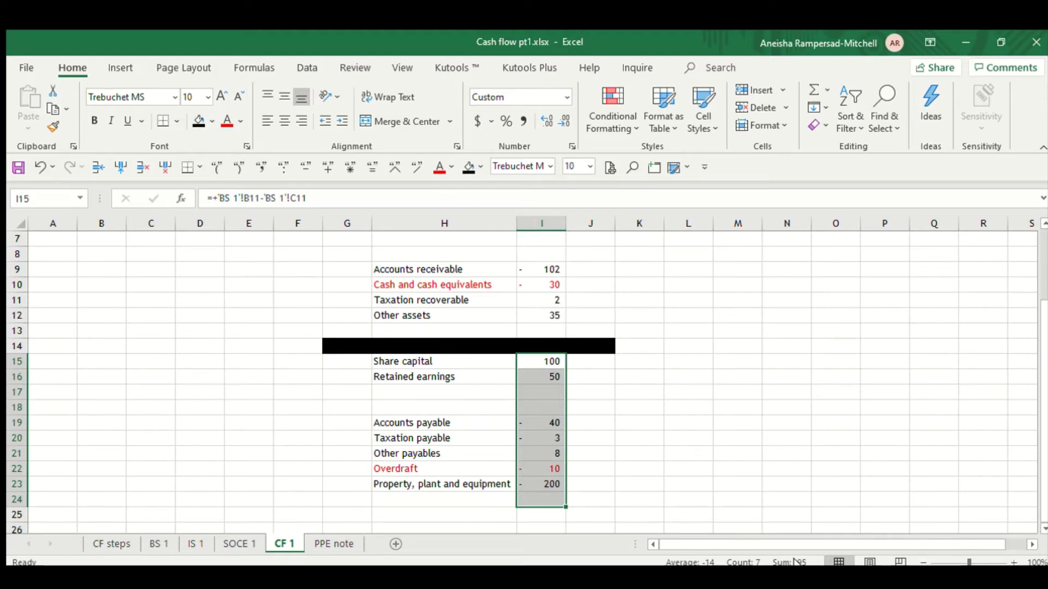
{"action": "left_click", "coordinate": [753, 409]}
Move the Accounts receivable line to H24:I24 and the Taxation recoverable and Other assets lines to H25:I26
{"action": "left_click", "coordinate": [457, 268]}
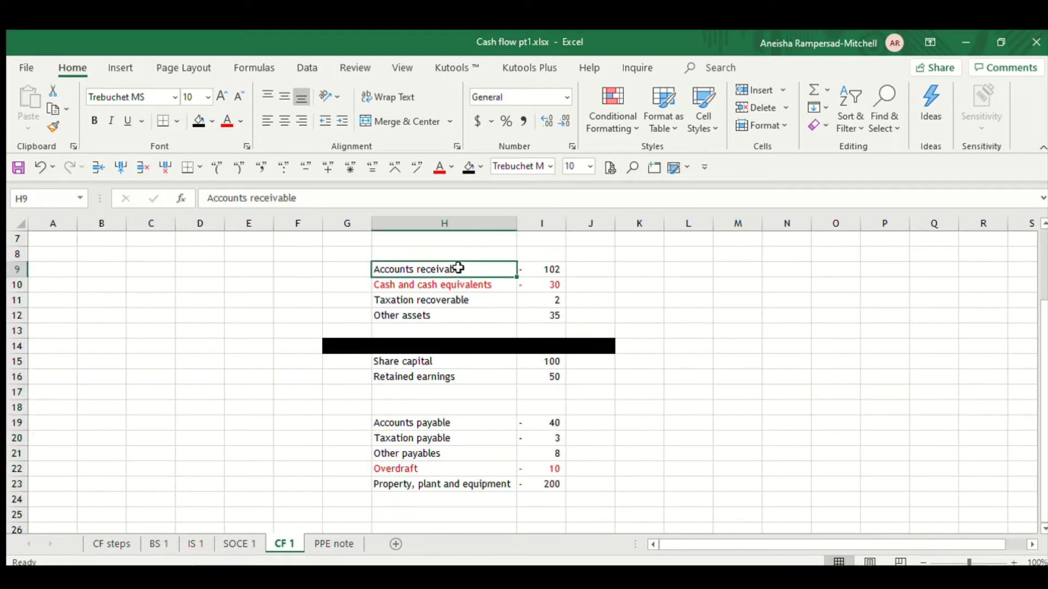
{"action": "left_click_drag", "start_coordinate": [458, 268], "coordinate": [527, 498]}
{"action": "left_click_drag", "start_coordinate": [461, 299], "coordinate": [522, 463]}
Reverse the sign of the Accounts receivable change in I24 with =-(+'BS 1'!B5-'BS 1'!C5)
{"action": "left_click", "coordinate": [532, 438]}
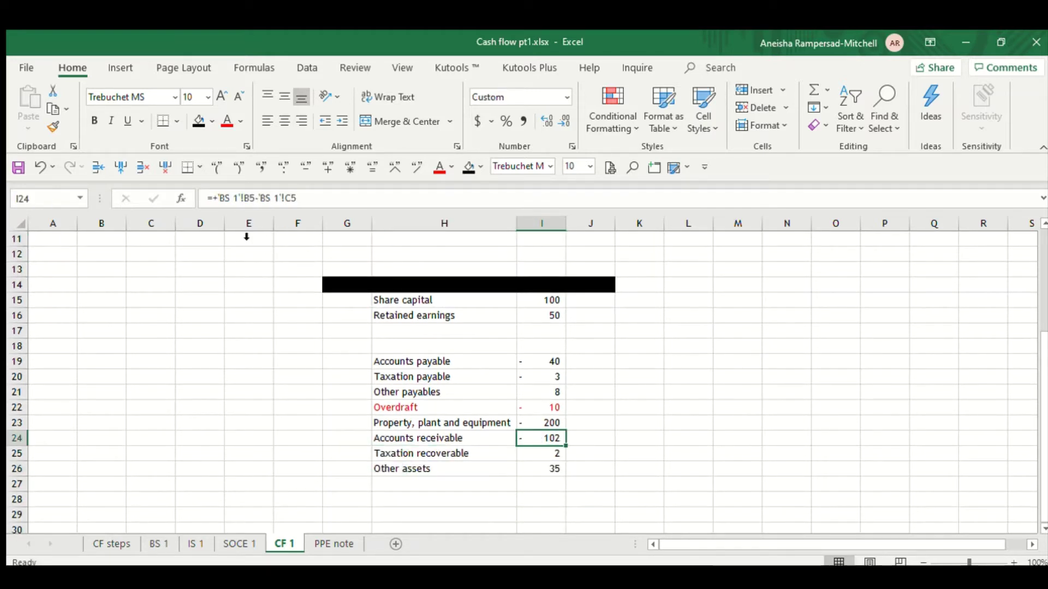
{"action": "left_click", "coordinate": [214, 199]}
{"action": "type", "text": "-"}
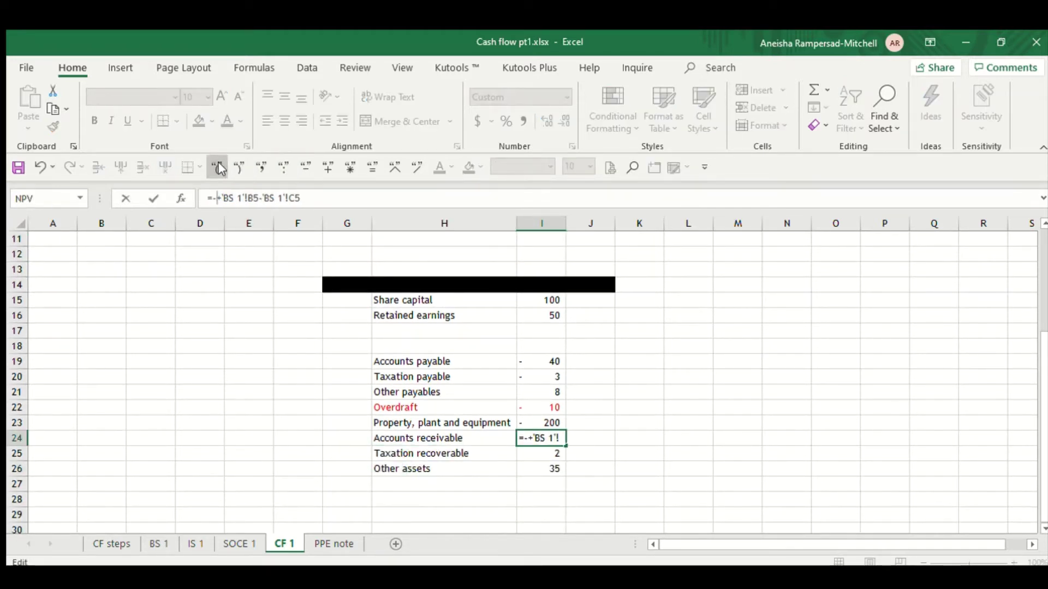
{"action": "left_click", "coordinate": [220, 168]}
{"action": "key", "text": "End"}
{"action": "left_click", "coordinate": [239, 168]}
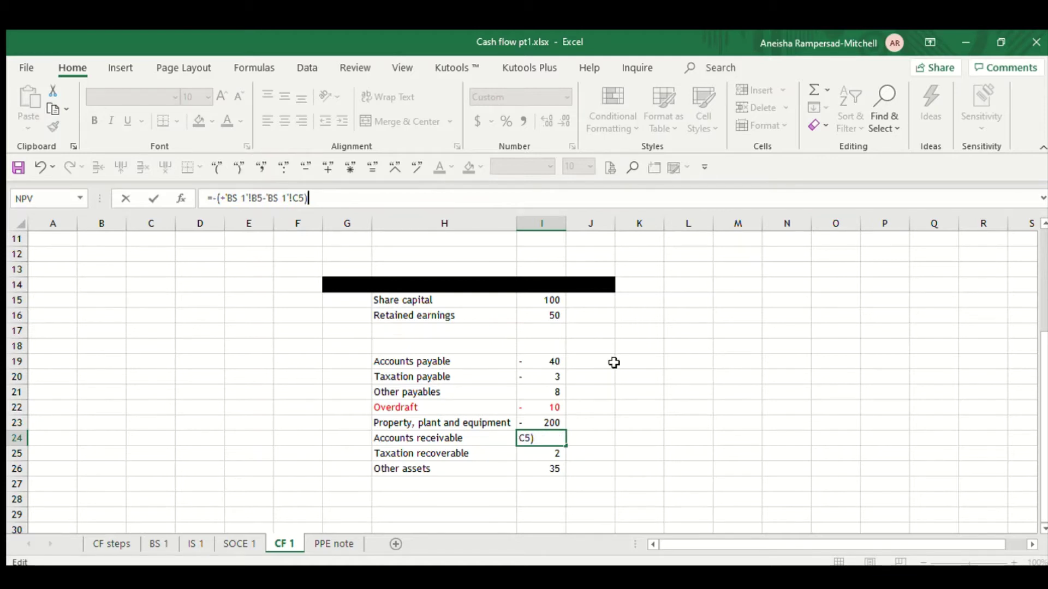
{"action": "key", "text": "Return"}
Reverse the sign of the Taxation recoverable change in I25 with =-(+'BS 1'!B7-'BS 1'!C7)
{"action": "left_click", "coordinate": [214, 198]}
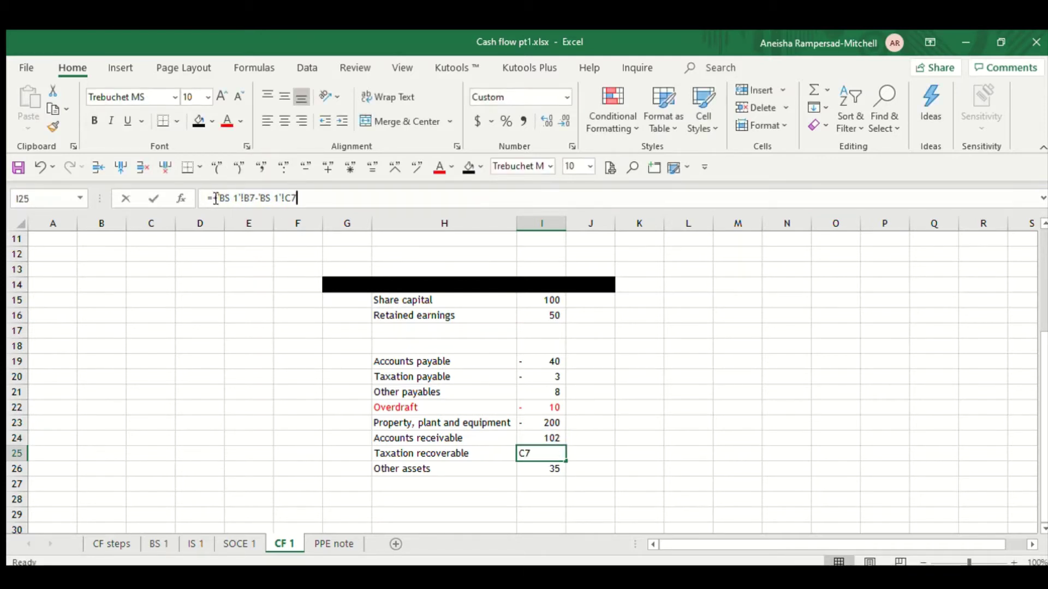
{"action": "type", "text": "-"}
{"action": "left_click", "coordinate": [217, 168]}
{"action": "key", "text": "End"}
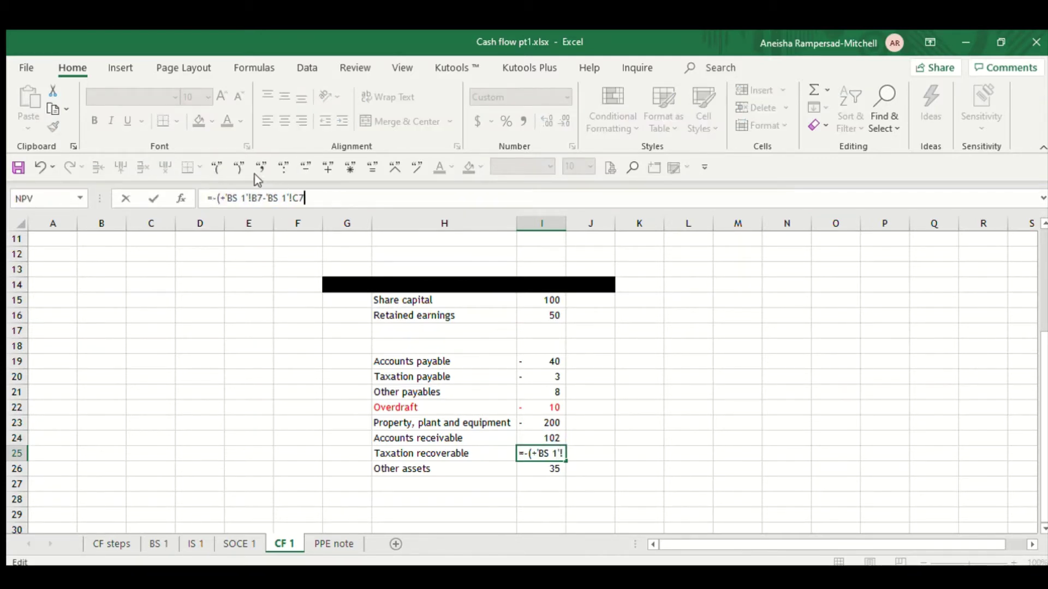
{"action": "left_click", "coordinate": [239, 168]}
{"action": "key", "text": "Return"}
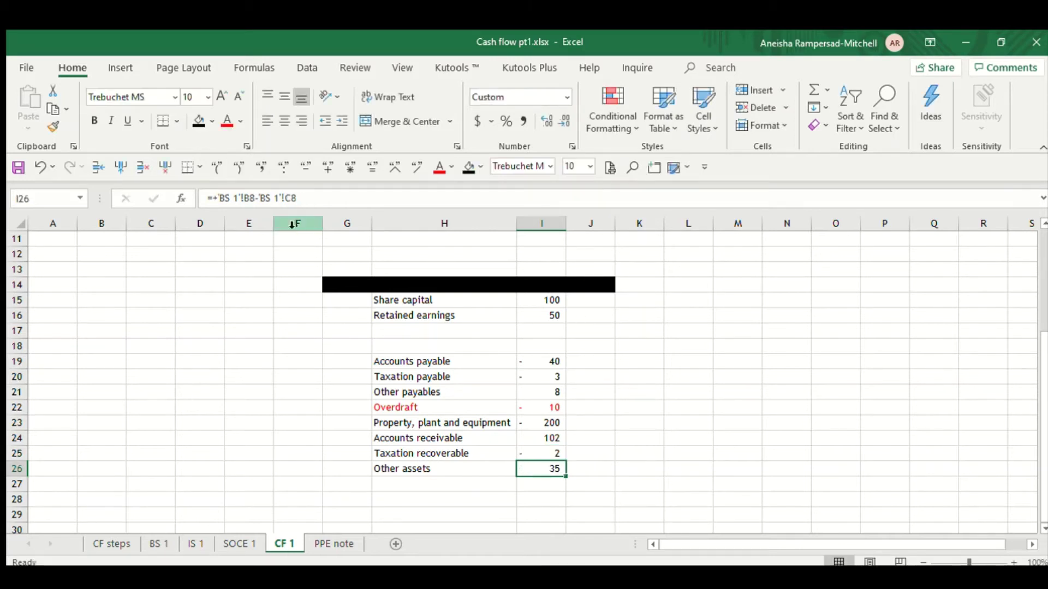
Reverse the sign of the Other assets change in I26 with =-(+'BS 1'!B8-'BS 1'!C8)
{"action": "left_click", "coordinate": [215, 198]}
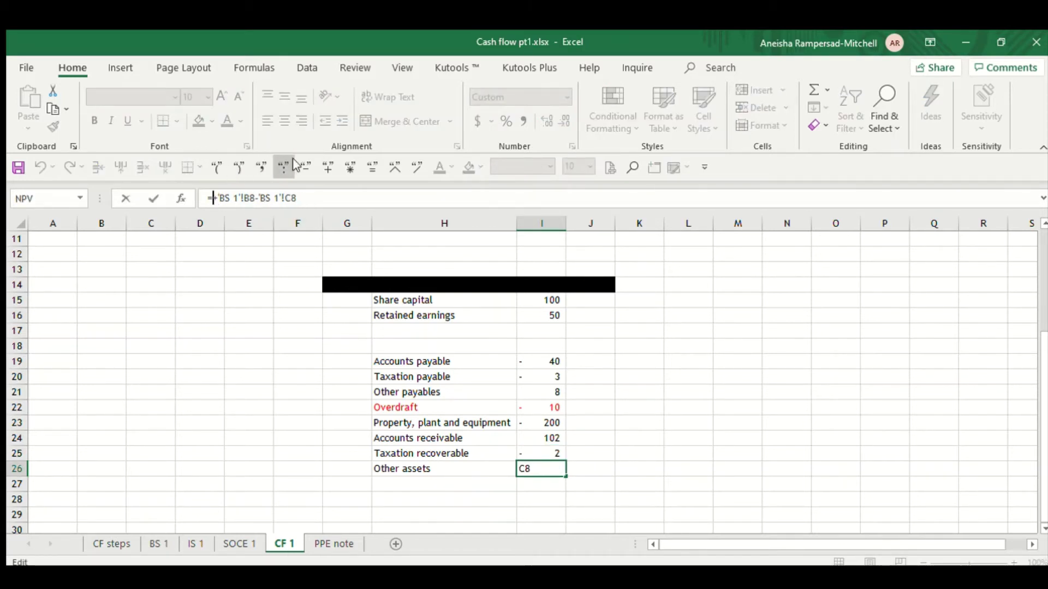
{"action": "type", "text": "-"}
{"action": "left_click", "coordinate": [217, 168]}
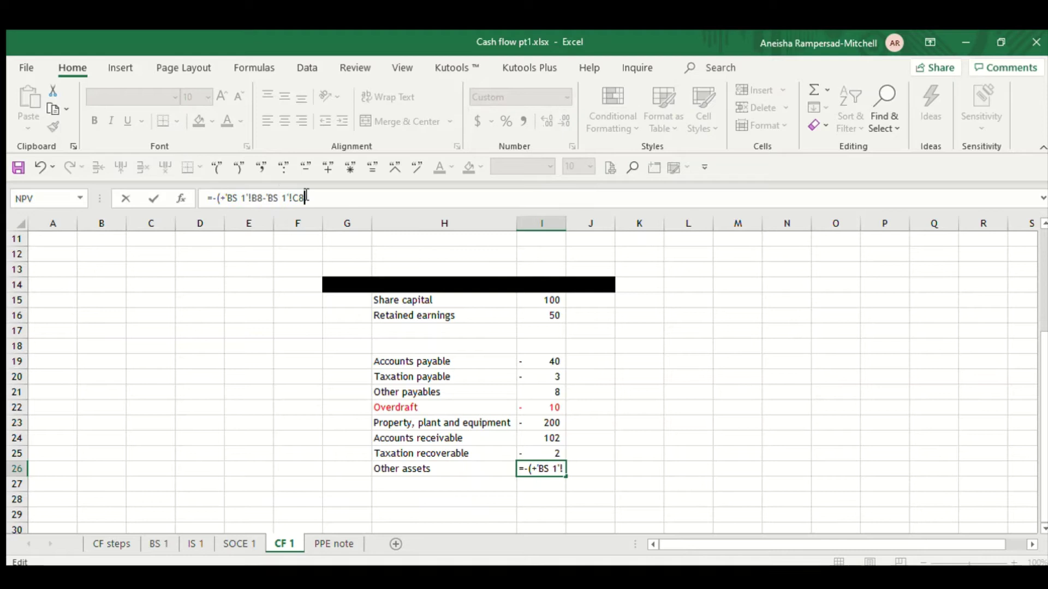
{"action": "left_click", "coordinate": [239, 168]}
{"action": "key", "text": "Return"}
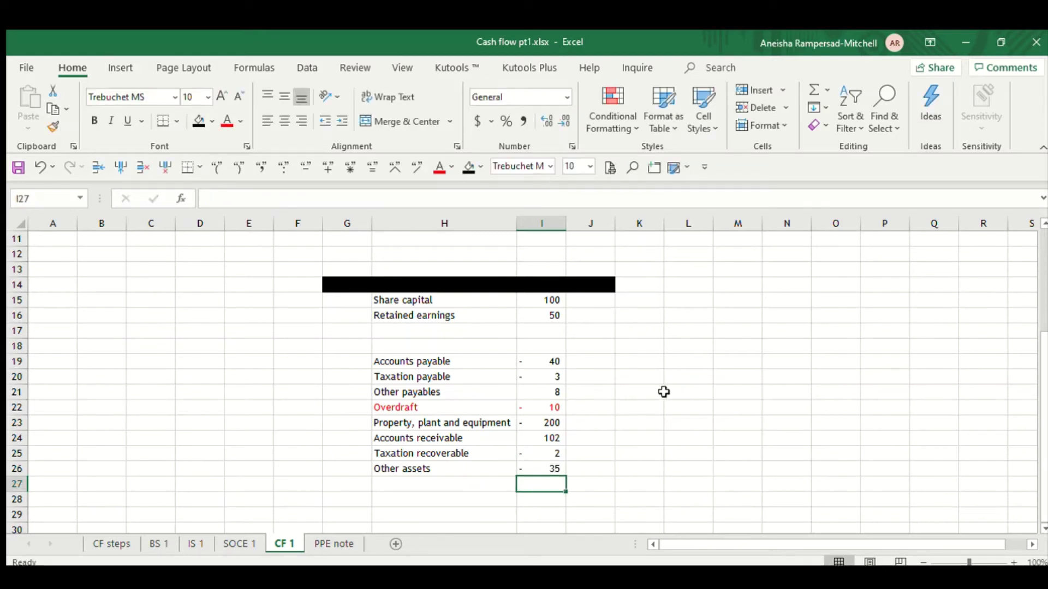
Compare the Cash and cash equivalents change in I10 with the sum of the changes in I15:I26
{"action": "scroll", "coordinate": [664, 391], "scroll_direction": "up", "scroll_amount": 2}
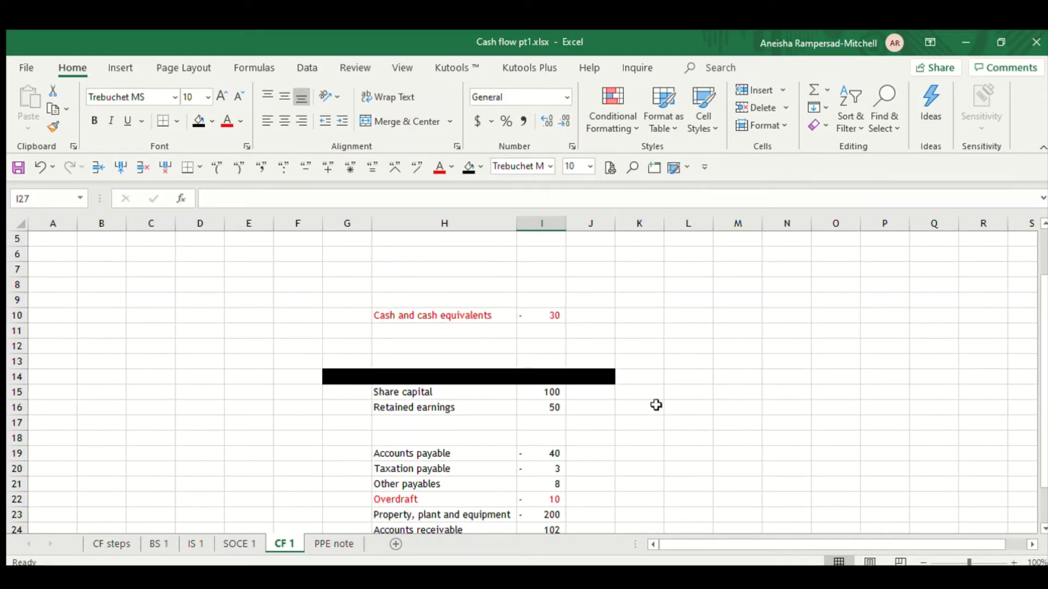
{"action": "scroll", "coordinate": [656, 405], "scroll_direction": "down", "scroll_amount": 1}
{"action": "left_click", "coordinate": [553, 270]}
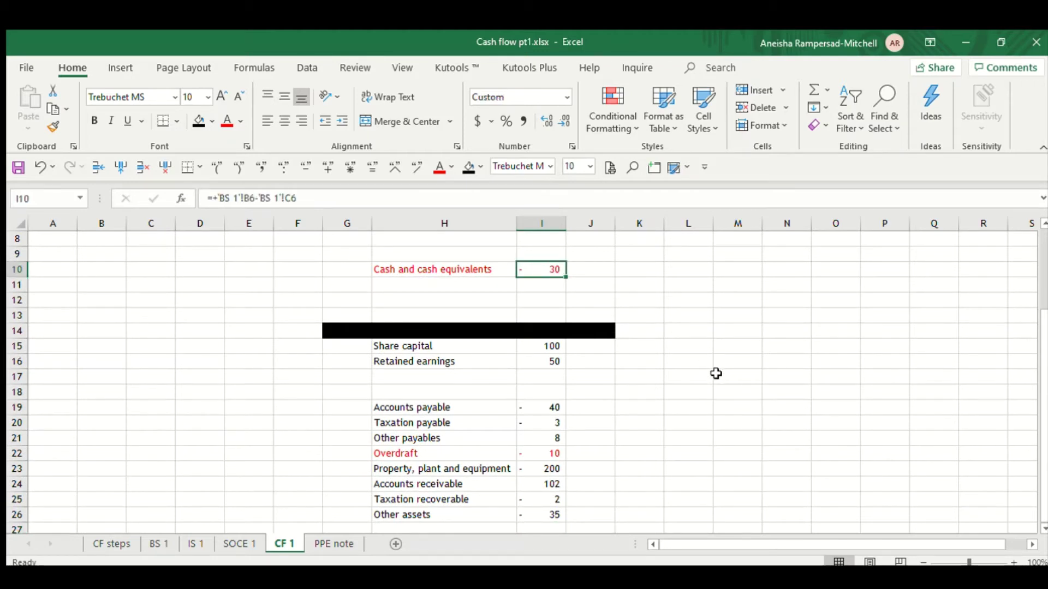
{"action": "scroll", "coordinate": [674, 393], "scroll_direction": "down", "scroll_amount": 1}
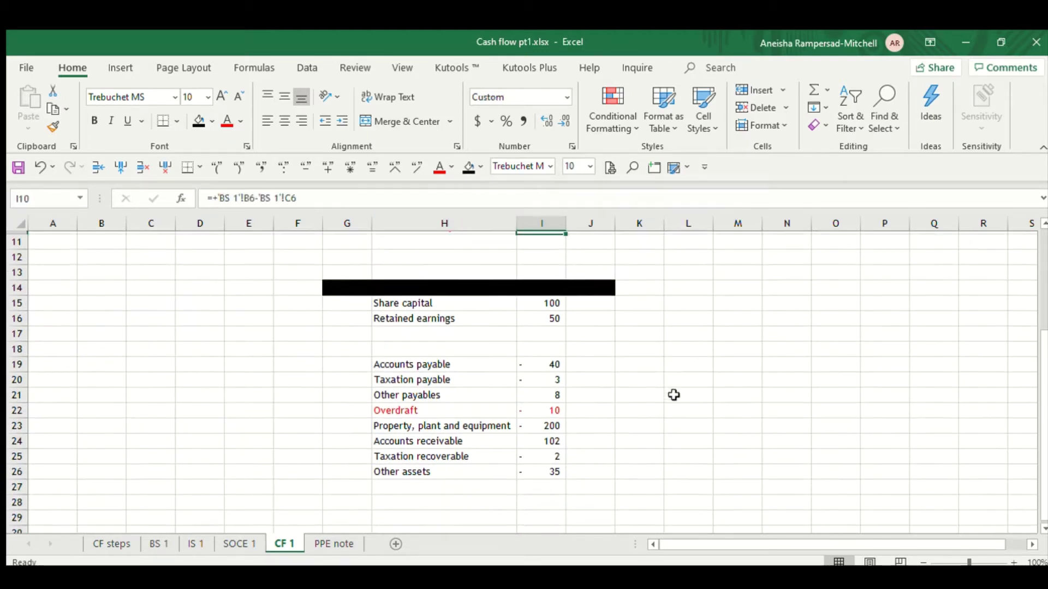
{"action": "left_click_drag", "start_coordinate": [545, 306], "coordinate": [539, 471]}
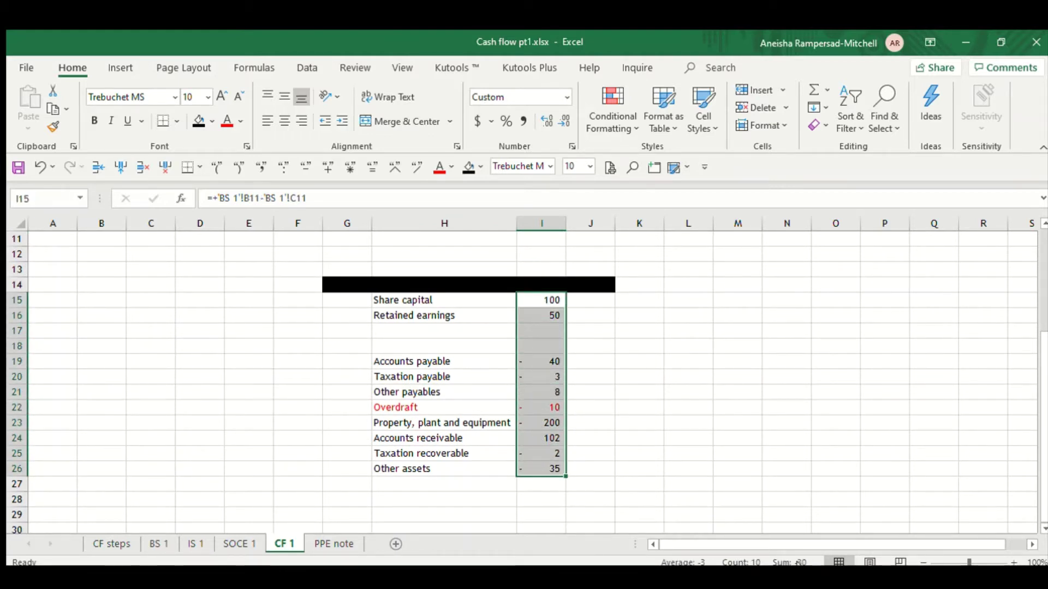
{"action": "scroll", "coordinate": [560, 338], "scroll_direction": "up", "scroll_amount": 2}
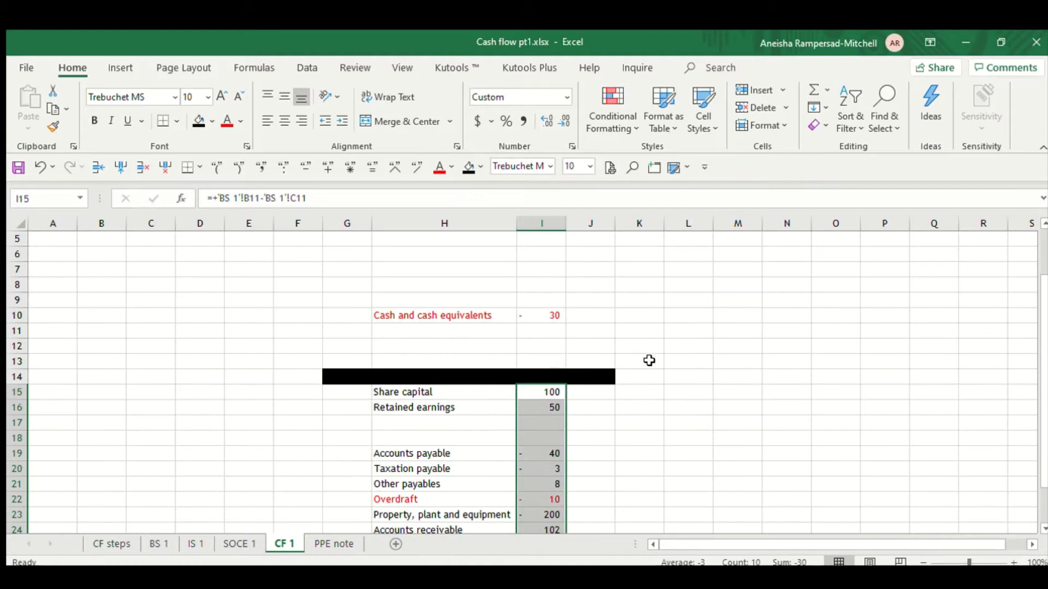
{"action": "scroll", "coordinate": [650, 362], "scroll_direction": "down", "scroll_amount": 3}
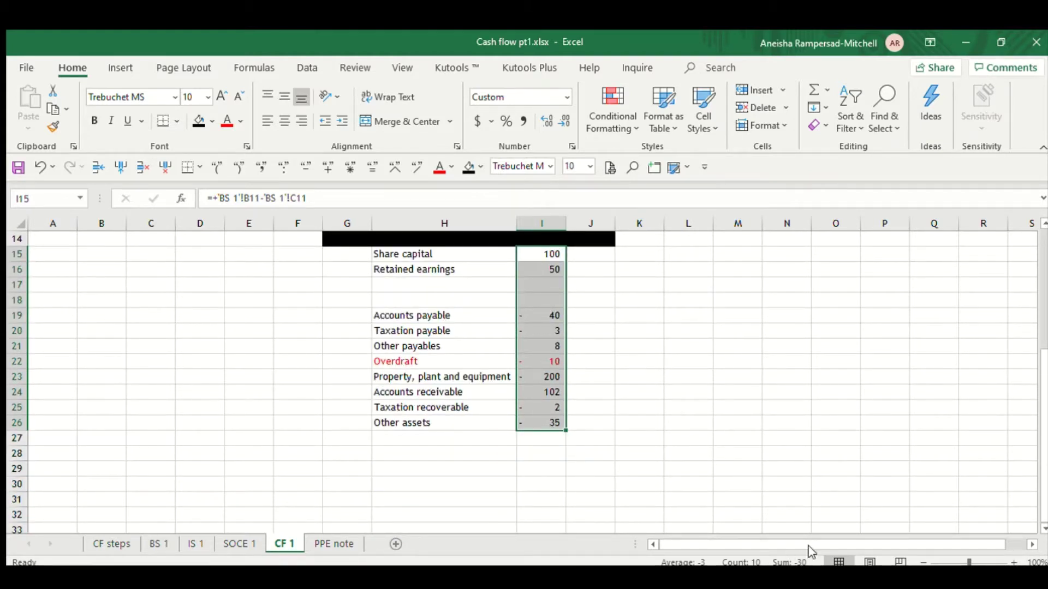
{"action": "left_click", "coordinate": [590, 469]}
Move the Overdraft line above the black divider to H11:I11, directly under Cash and cash equivalents
{"action": "scroll", "coordinate": [712, 473], "scroll_direction": "up", "scroll_amount": 2}
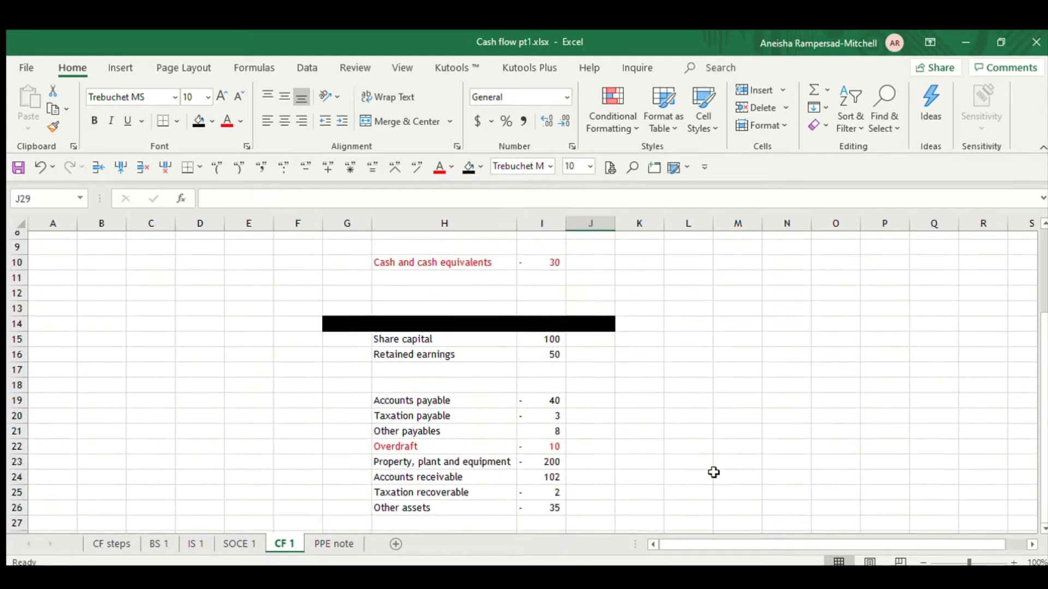
{"action": "scroll", "coordinate": [714, 472], "scroll_direction": "up", "scroll_amount": 1}
{"action": "scroll", "coordinate": [699, 467], "scroll_direction": "down", "scroll_amount": 1}
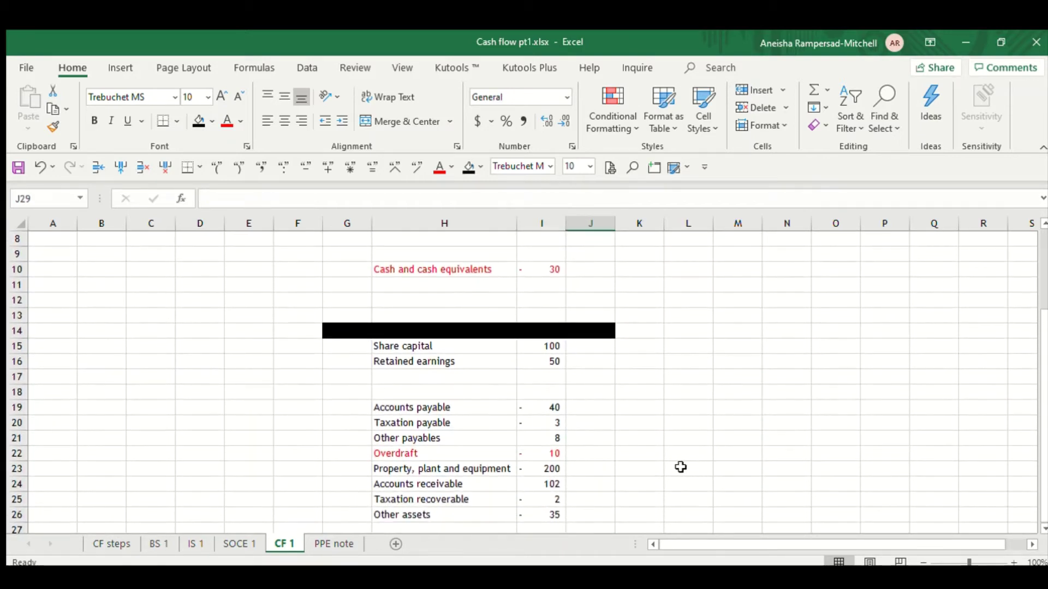
{"action": "left_click_drag", "start_coordinate": [442, 456], "coordinate": [539, 285]}
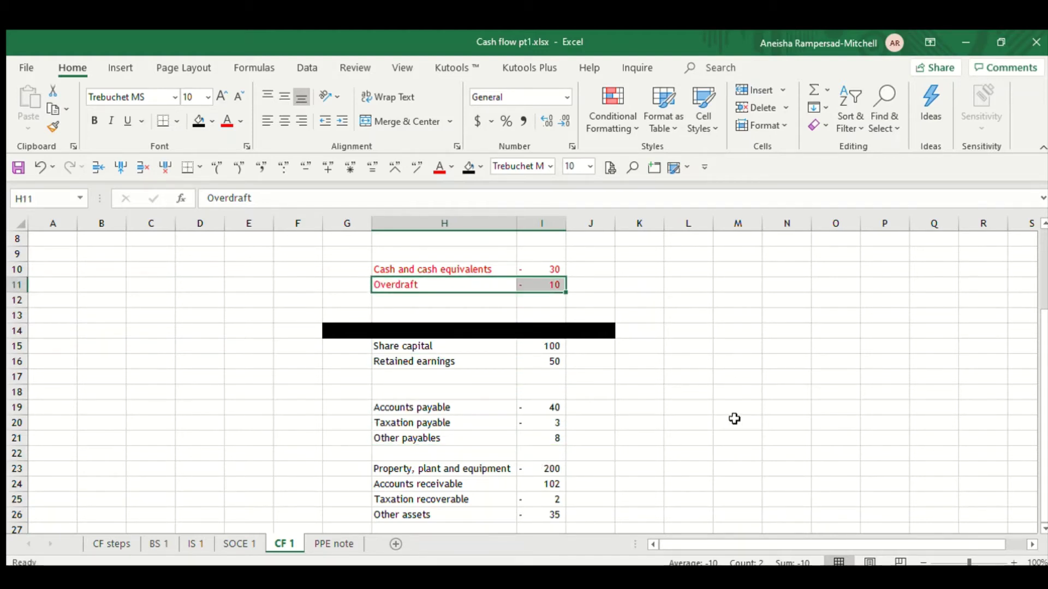
{"action": "left_click", "coordinate": [734, 418]}
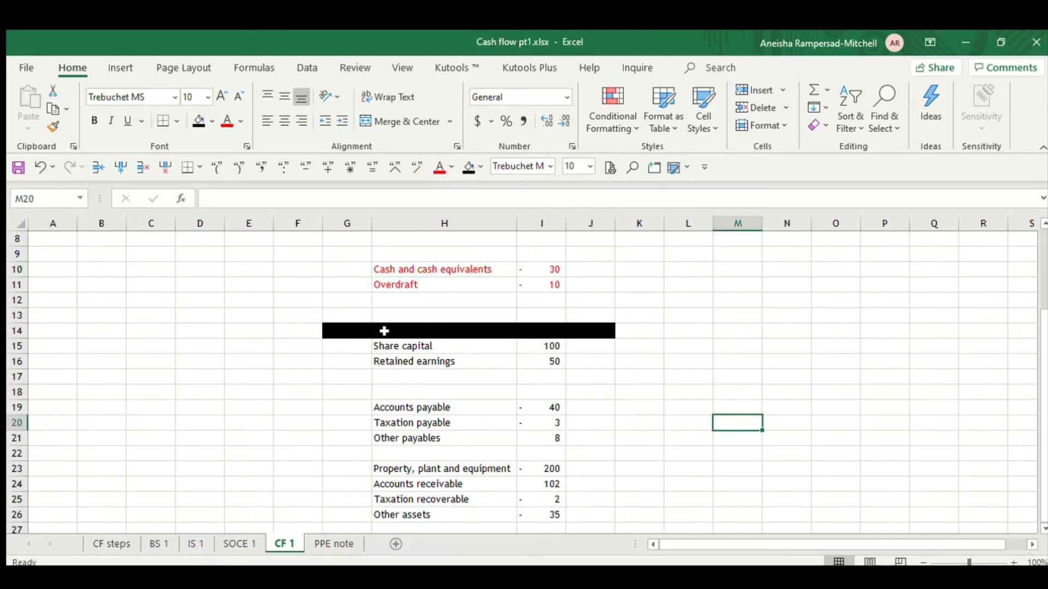
{"action": "left_click", "coordinate": [466, 332]}
{"action": "left_click", "coordinate": [501, 389]}
Reverse the sign of the Overdraft change in I11 with =-(+'BS 1'!B18-'BS 1'!C18)
{"action": "left_click", "coordinate": [457, 284]}
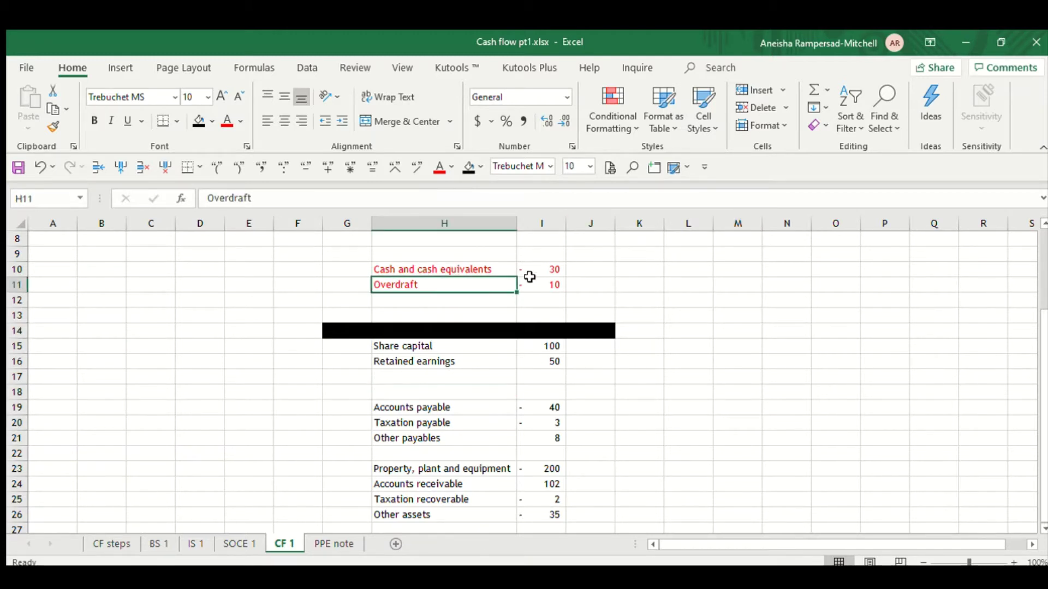
{"action": "left_click", "coordinate": [530, 281]}
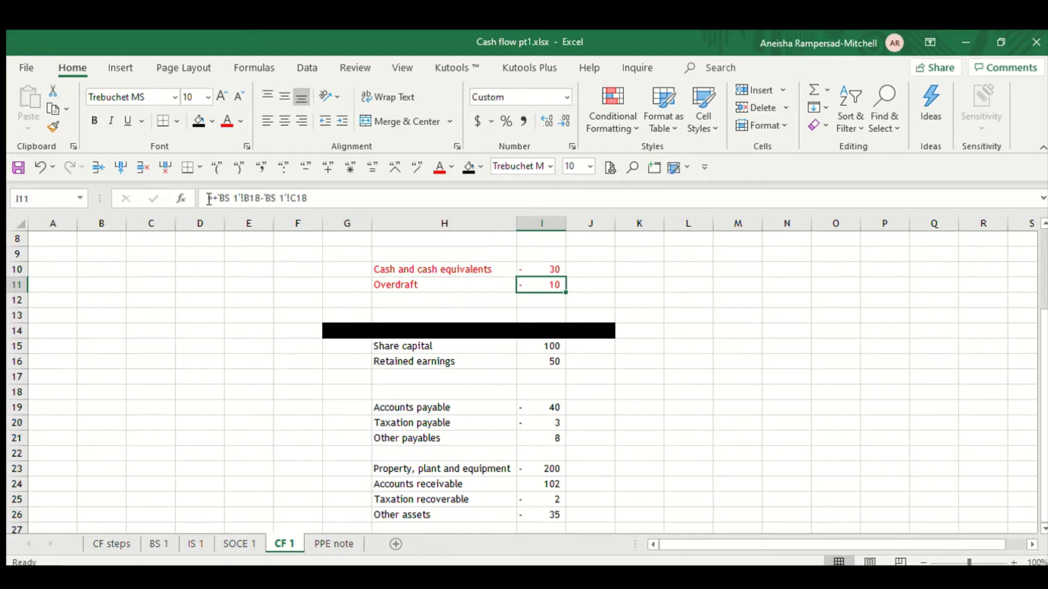
{"action": "left_click", "coordinate": [212, 198]}
{"action": "type", "text": "("}
{"action": "left_click", "coordinate": [372, 201]}
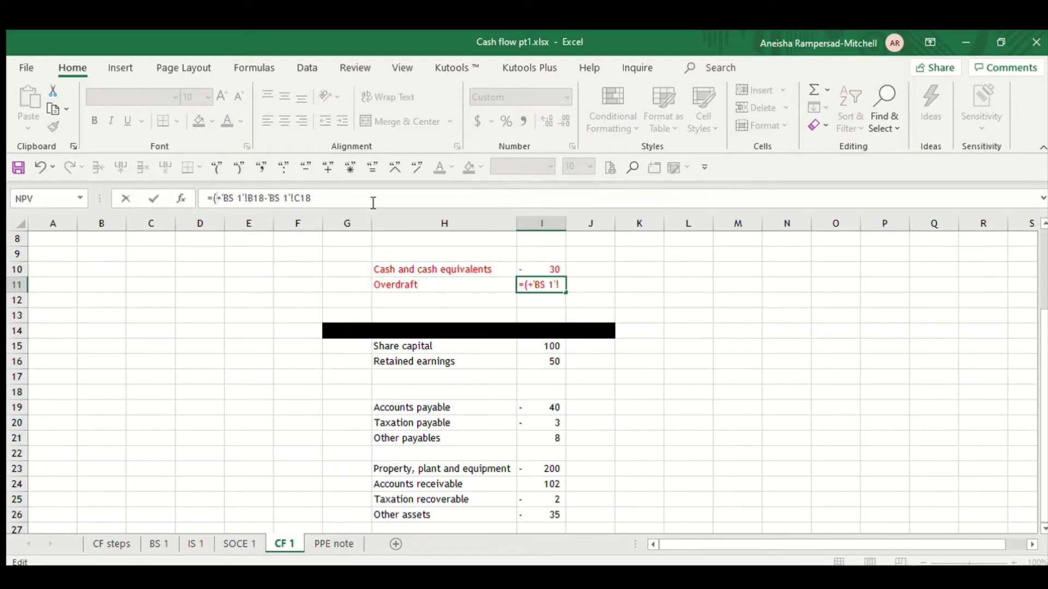
{"action": "left_click", "coordinate": [238, 167]}
{"action": "type", "text": "-"}
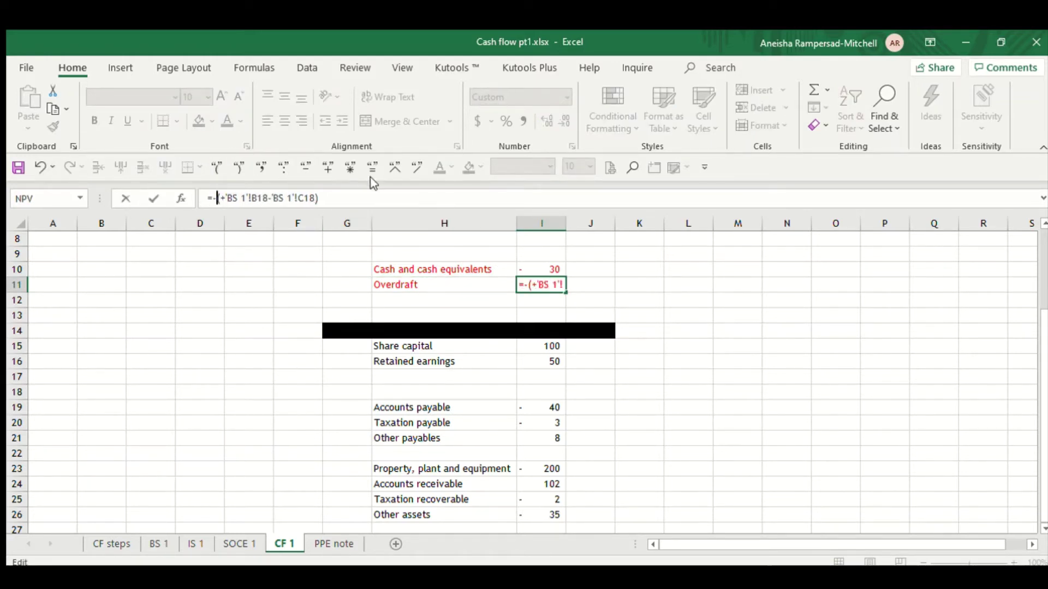
{"action": "key", "text": "Return"}
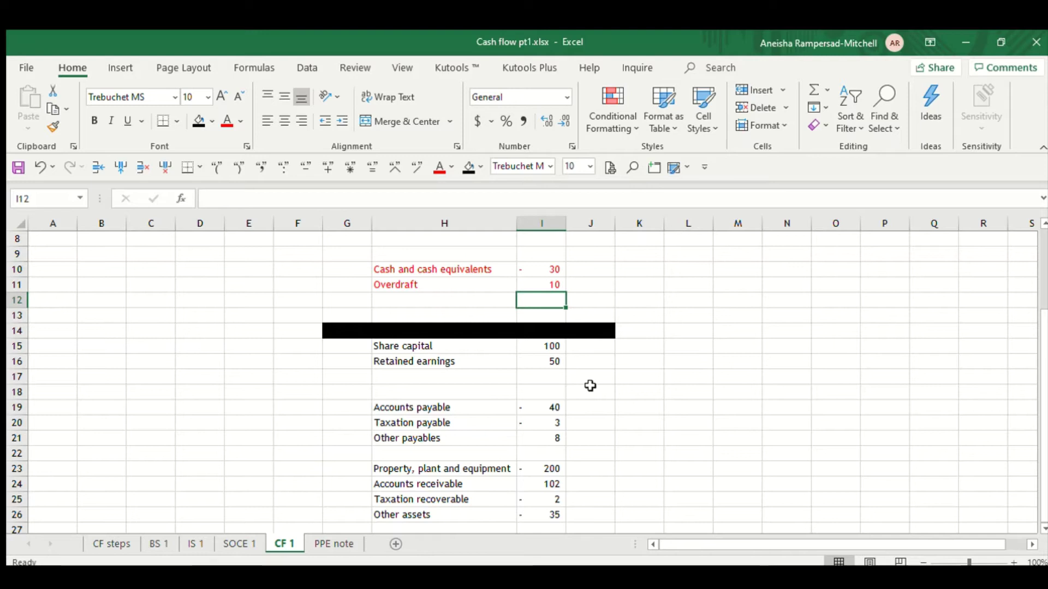
{"action": "left_click", "coordinate": [570, 468]}
{"action": "scroll", "coordinate": [600, 453], "scroll_direction": "down", "scroll_amount": 1}
{"action": "left_click", "coordinate": [532, 453]}
{"action": "left_click", "coordinate": [470, 346]}
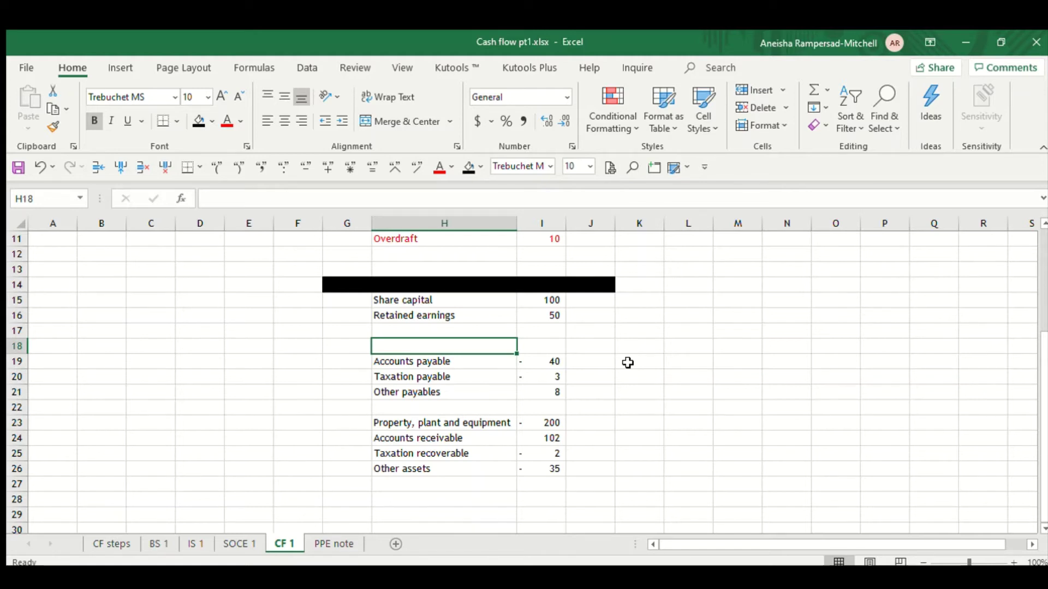
{"action": "scroll", "coordinate": [627, 363], "scroll_direction": "up", "scroll_amount": 1}
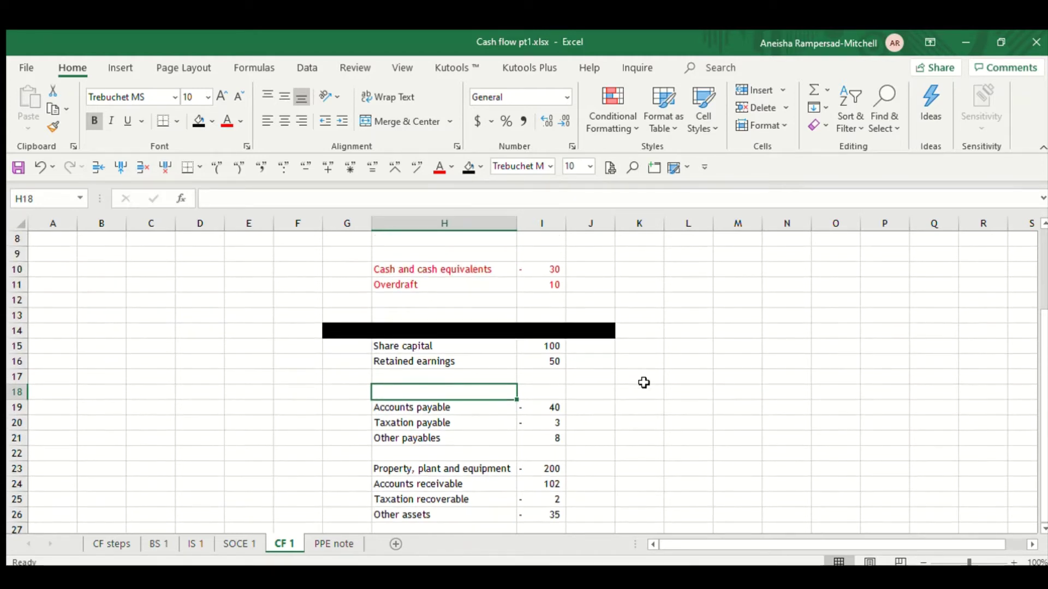
{"action": "left_click", "coordinate": [636, 408]}
{"action": "left_click", "coordinate": [454, 425]}
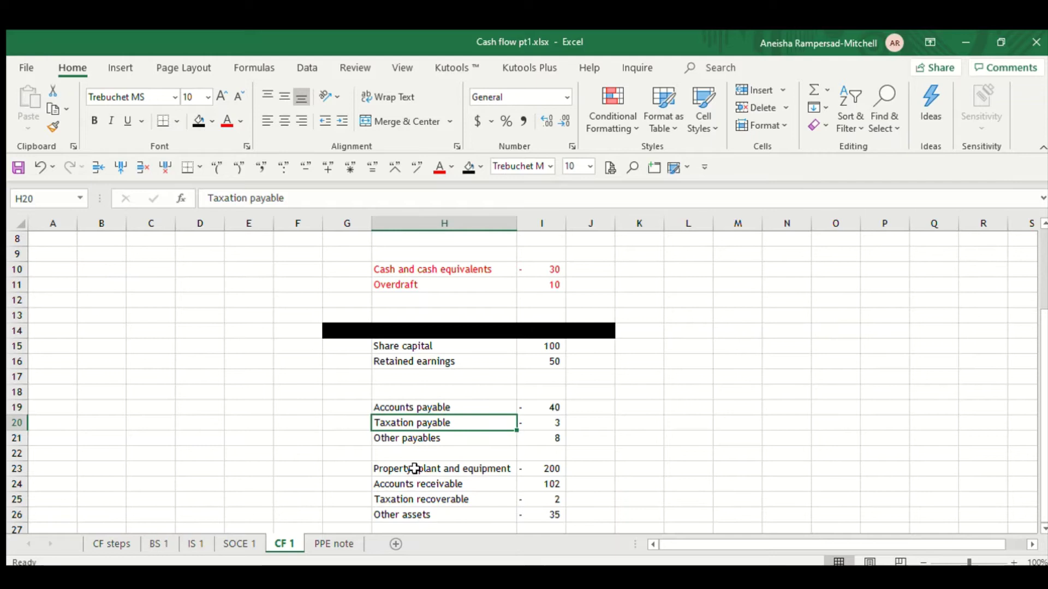
Review CF prep steps 6 and 7 on the CF steps sheet
{"action": "left_click", "coordinate": [109, 543]}
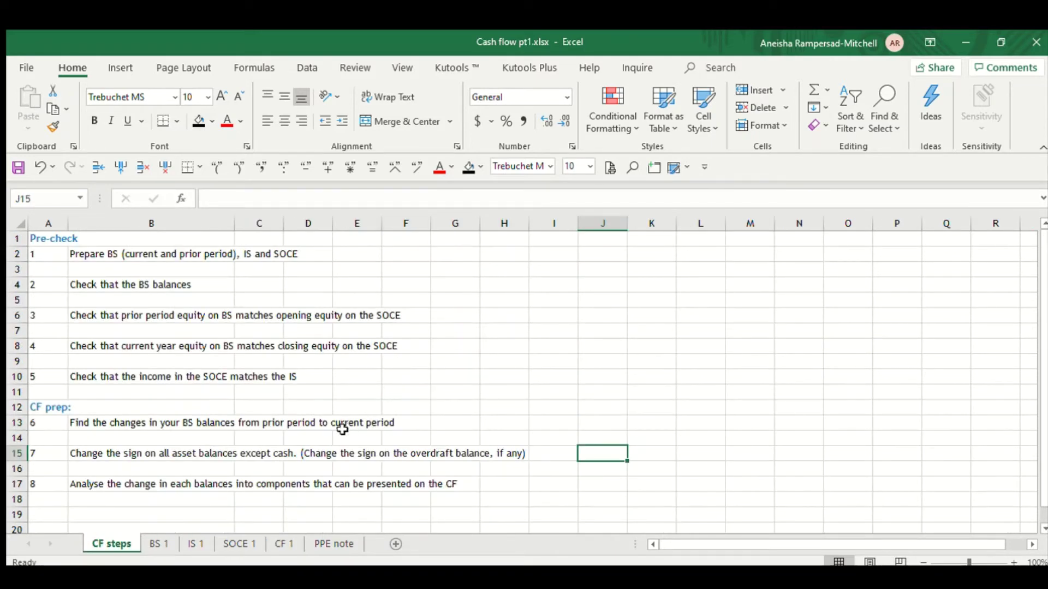
{"action": "left_click", "coordinate": [110, 424]}
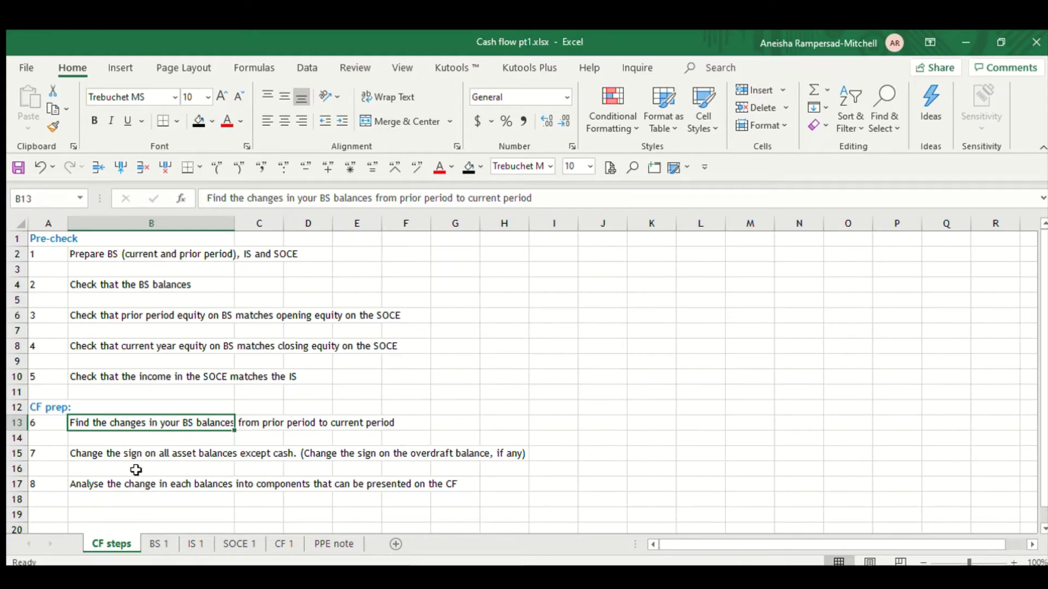
{"action": "left_click", "coordinate": [109, 457]}
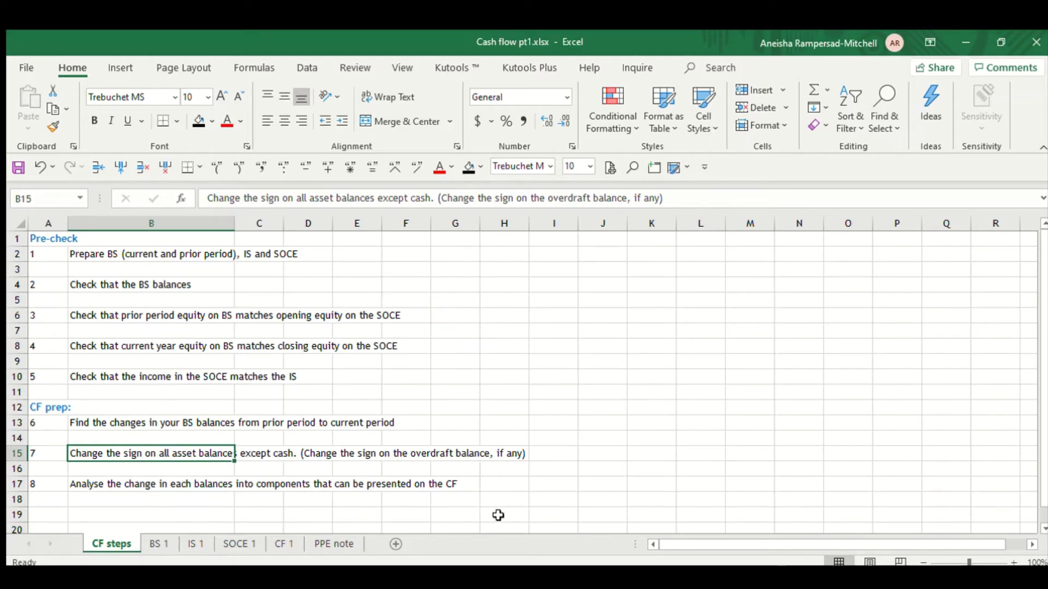
Delete the black divider row 14 on the CF 1 sheet
{"action": "left_click", "coordinate": [282, 542]}
{"action": "left_click", "coordinate": [685, 451]}
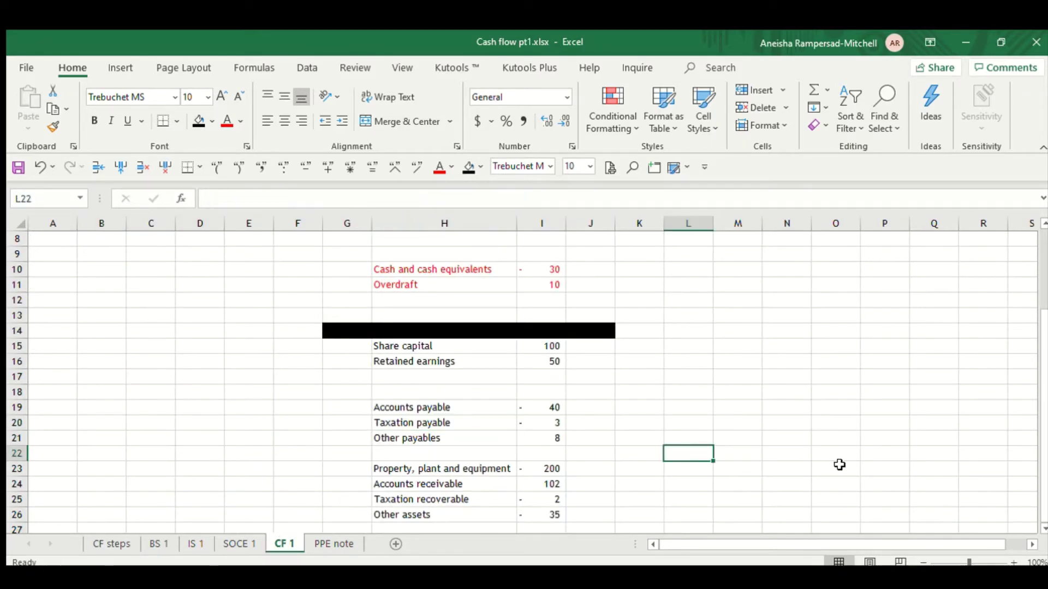
{"action": "left_click", "coordinate": [441, 333]}
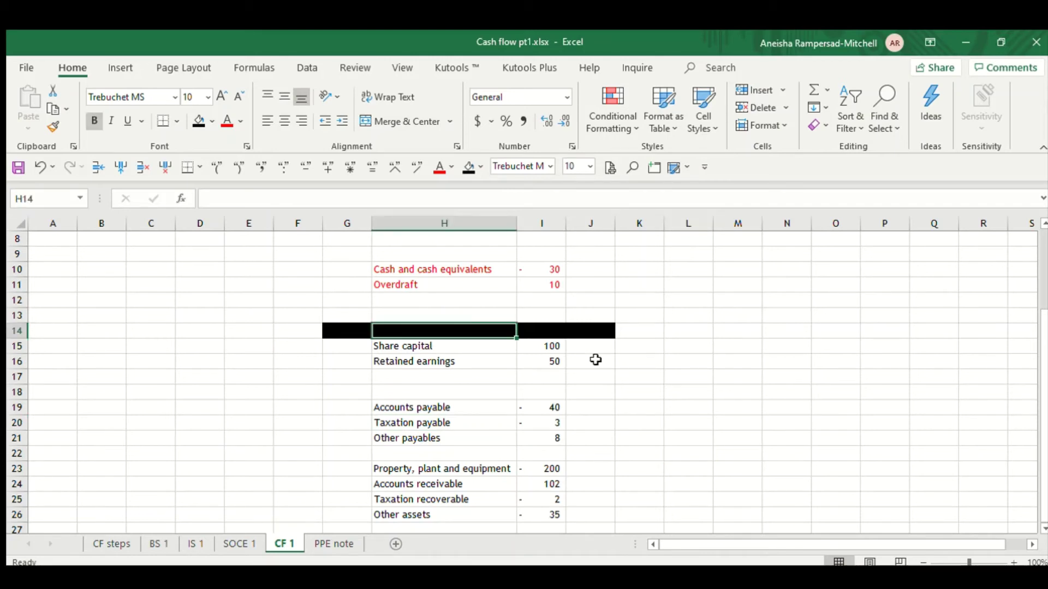
{"action": "left_click", "coordinate": [143, 167]}
{"action": "left_click", "coordinate": [591, 361]}
Move the Cash and cash equivalents and Overdraft lines below the other balance changes to H29:I30
{"action": "scroll", "coordinate": [726, 442], "scroll_direction": "down", "scroll_amount": 1}
{"action": "scroll", "coordinate": [723, 441], "scroll_direction": "up", "scroll_amount": 1}
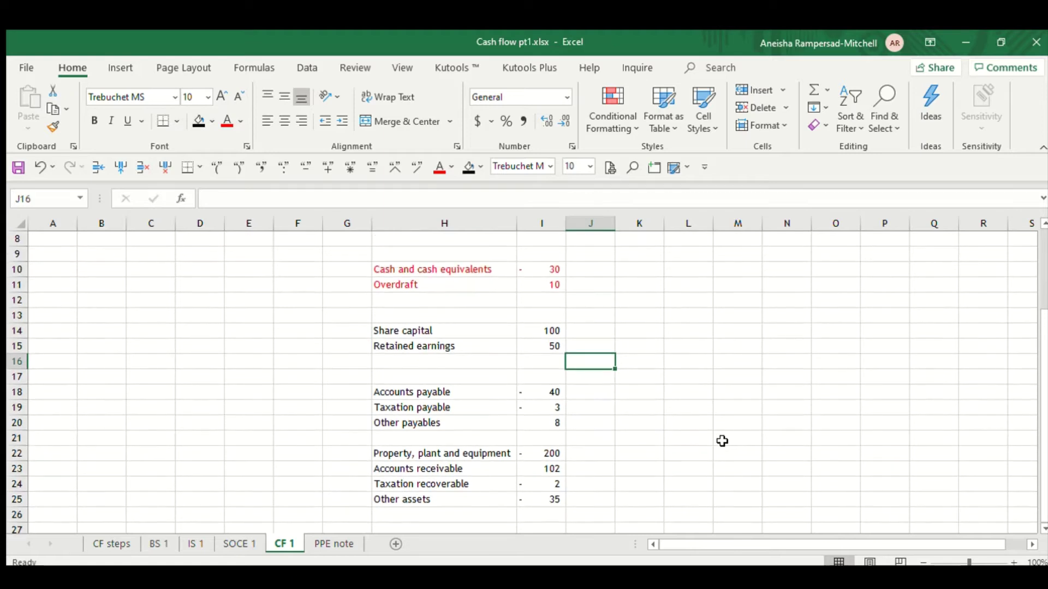
{"action": "left_click_drag", "start_coordinate": [466, 272], "coordinate": [529, 445]}
{"action": "left_click", "coordinate": [513, 286]}
Total the non-cash balance changes in I26 with =SUM(I14:I25) and give the total top and bottom borders
{"action": "left_click", "coordinate": [539, 394]}
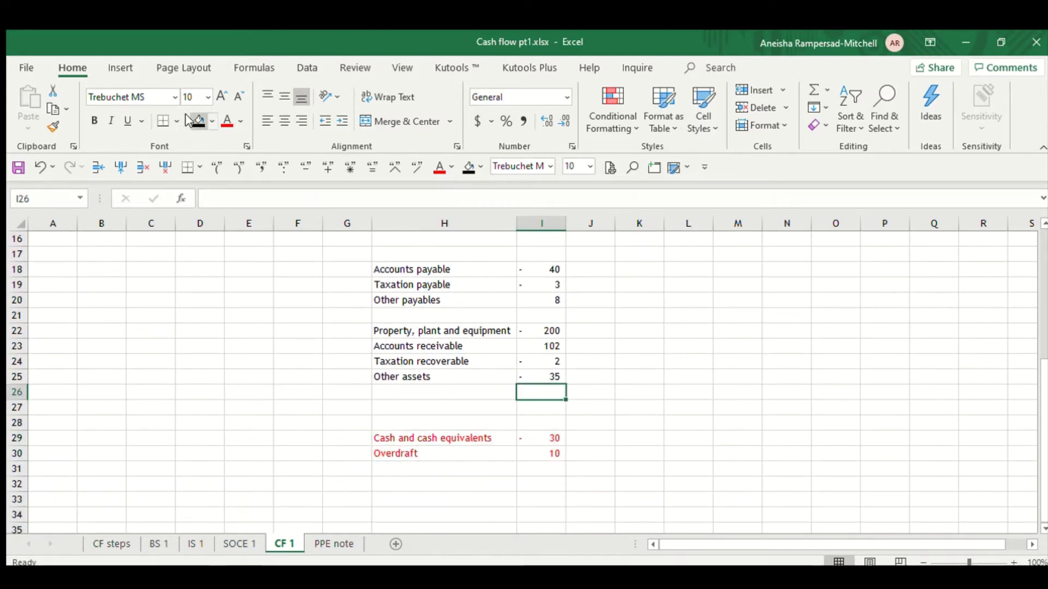
{"action": "scroll", "coordinate": [627, 363], "scroll_direction": "up", "scroll_amount": 2}
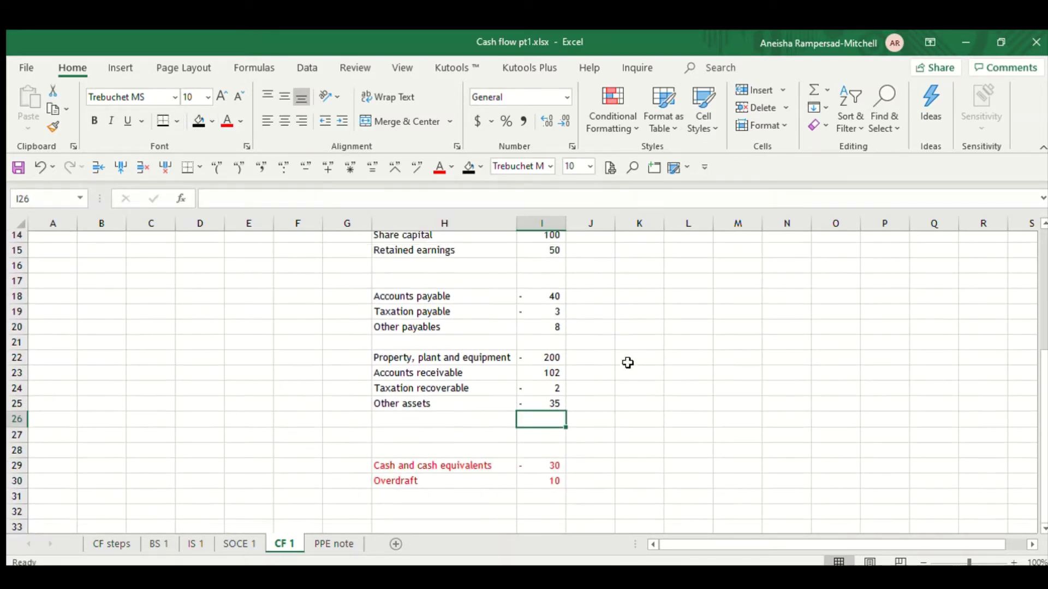
{"action": "left_click", "coordinate": [812, 89]}
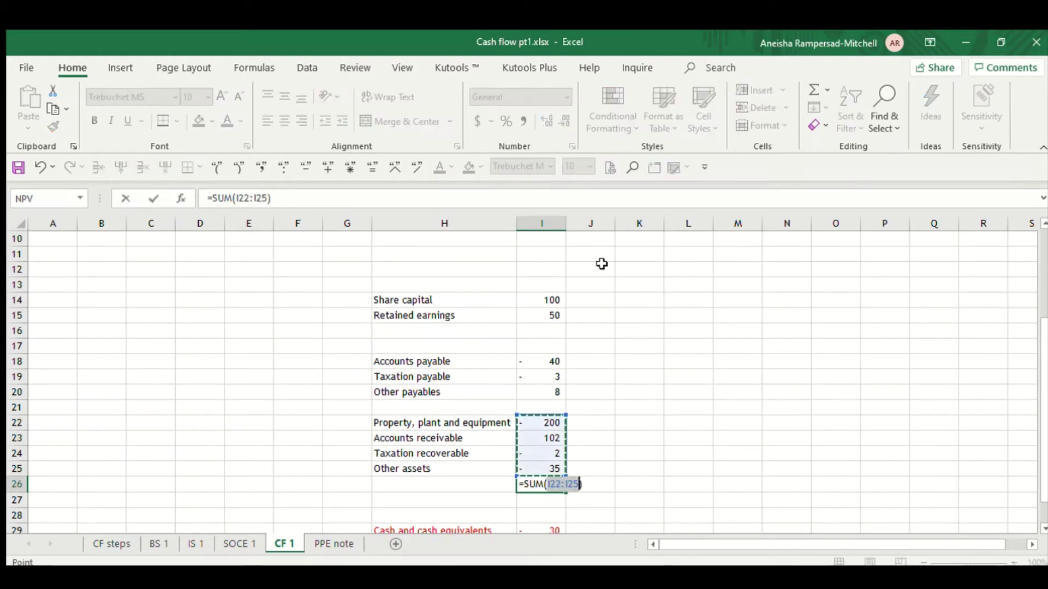
{"action": "left_click_drag", "start_coordinate": [552, 301], "coordinate": [553, 465]}
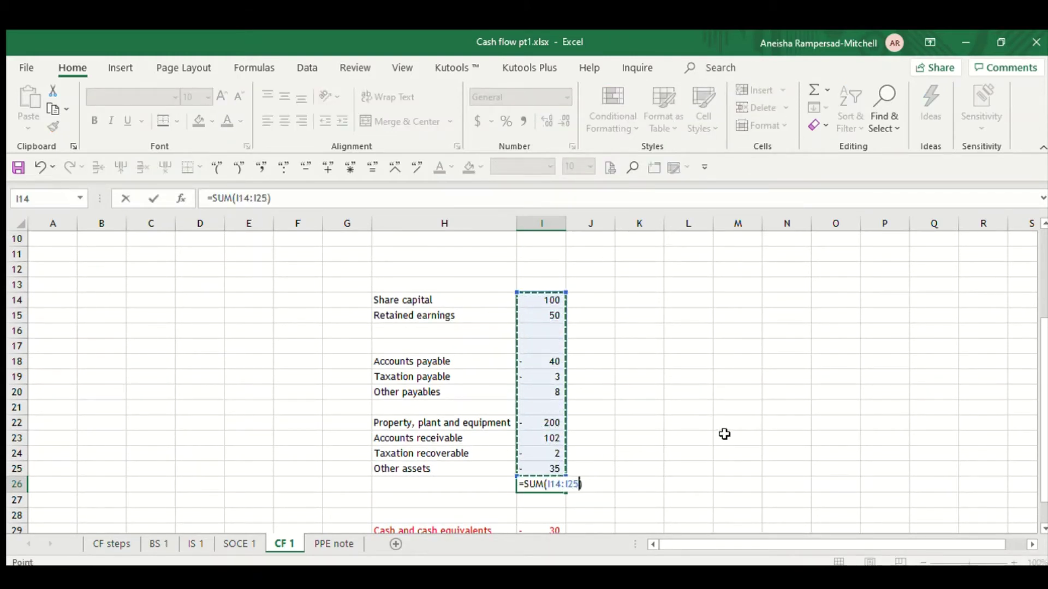
{"action": "key", "text": "Return"}
{"action": "scroll", "coordinate": [692, 433], "scroll_direction": "down", "scroll_amount": 2}
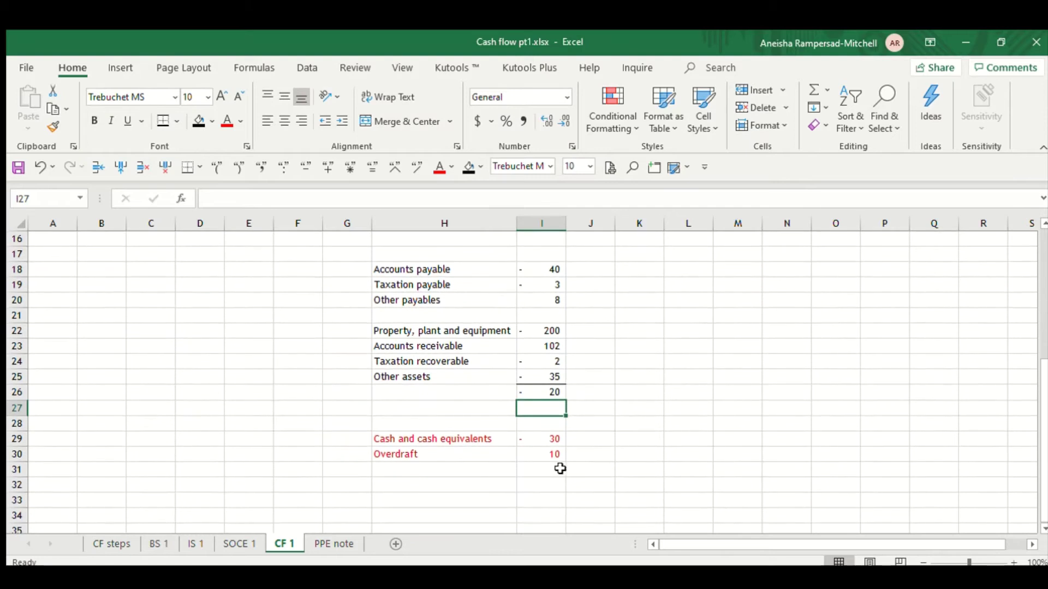
Total the cash and overdraft changes in I31 with =SUM(I29:I30) and give the total top and bottom borders
{"action": "left_click", "coordinate": [556, 470]}
{"action": "left_click", "coordinate": [810, 89]}
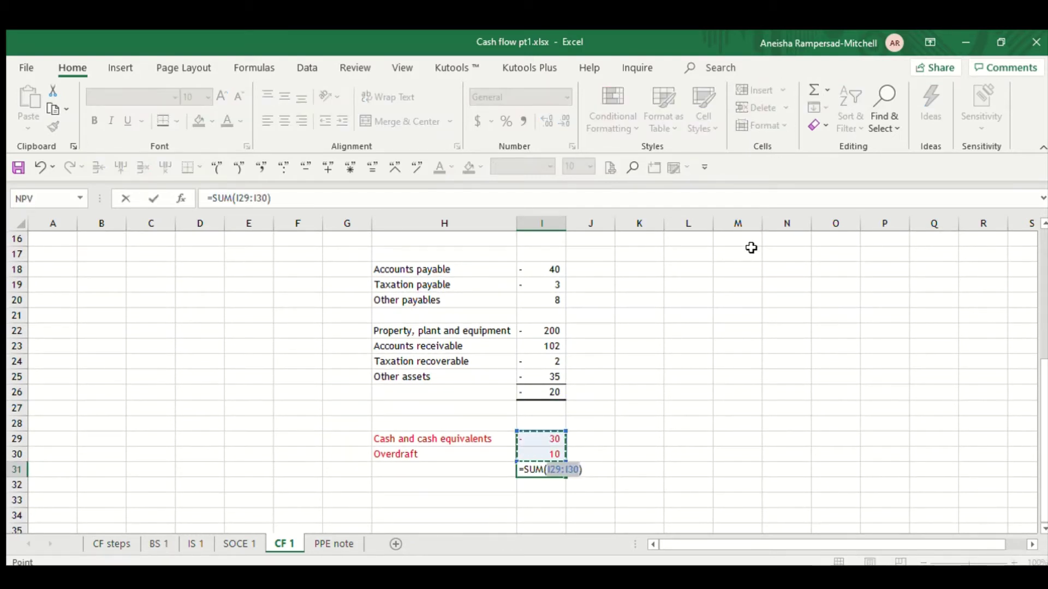
{"action": "key", "text": "Return"}
{"action": "left_click", "coordinate": [557, 464]}
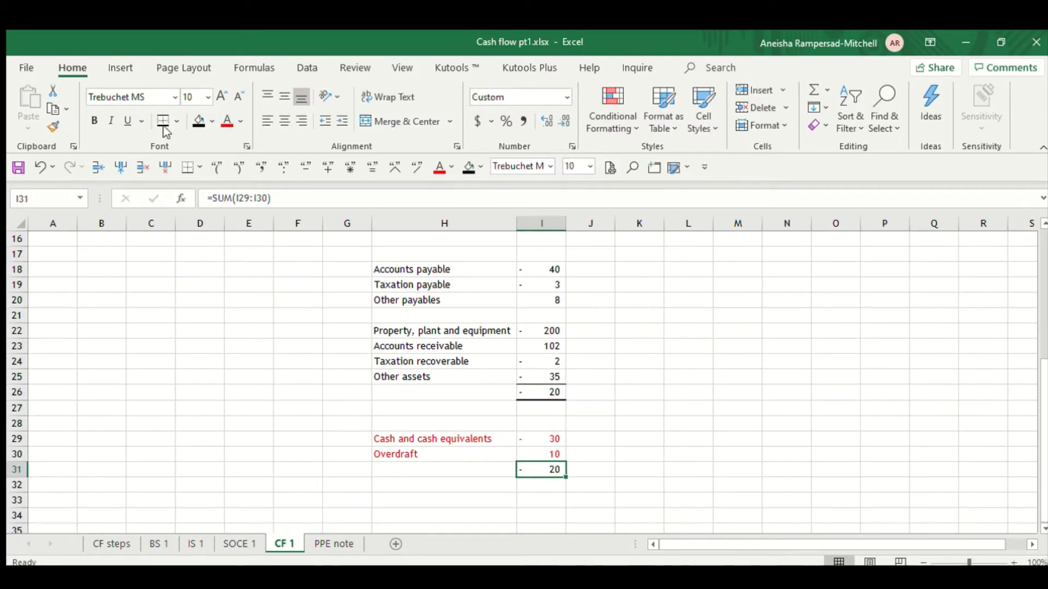
{"action": "left_click", "coordinate": [589, 346]}
{"action": "scroll", "coordinate": [779, 410], "scroll_direction": "up", "scroll_amount": 2}
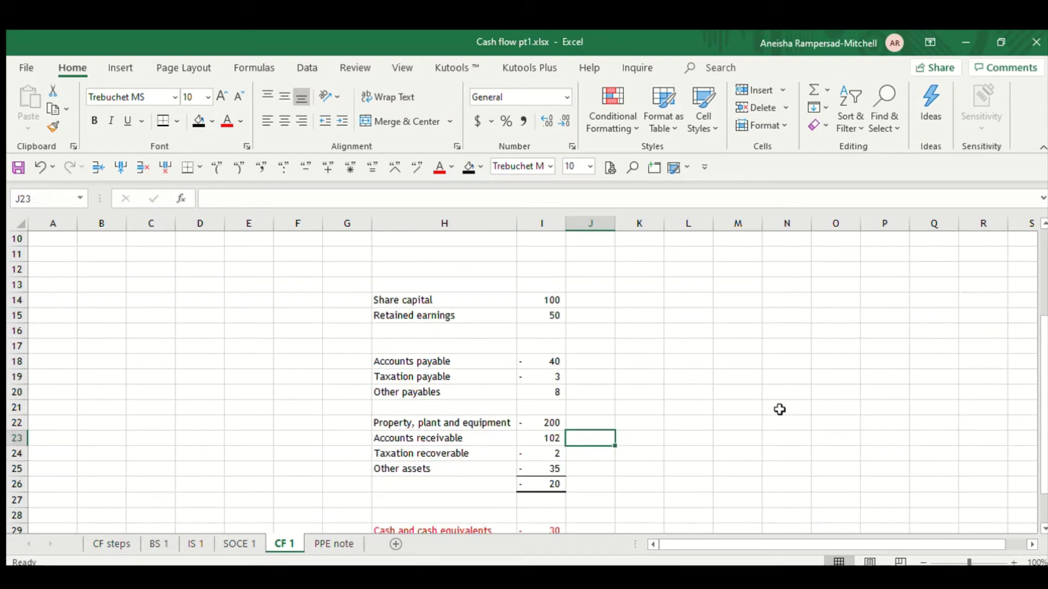
{"action": "scroll", "coordinate": [779, 409], "scroll_direction": "down", "scroll_amount": 1}
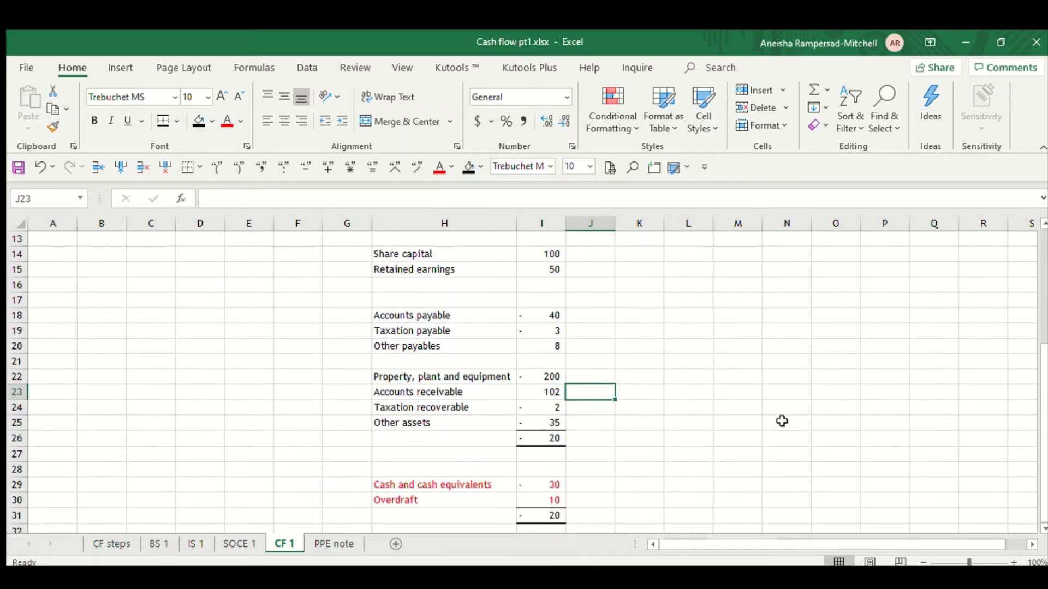
Compare the total of the non-cash changes in I26 with the cash total in I31
{"action": "left_click", "coordinate": [523, 439]}
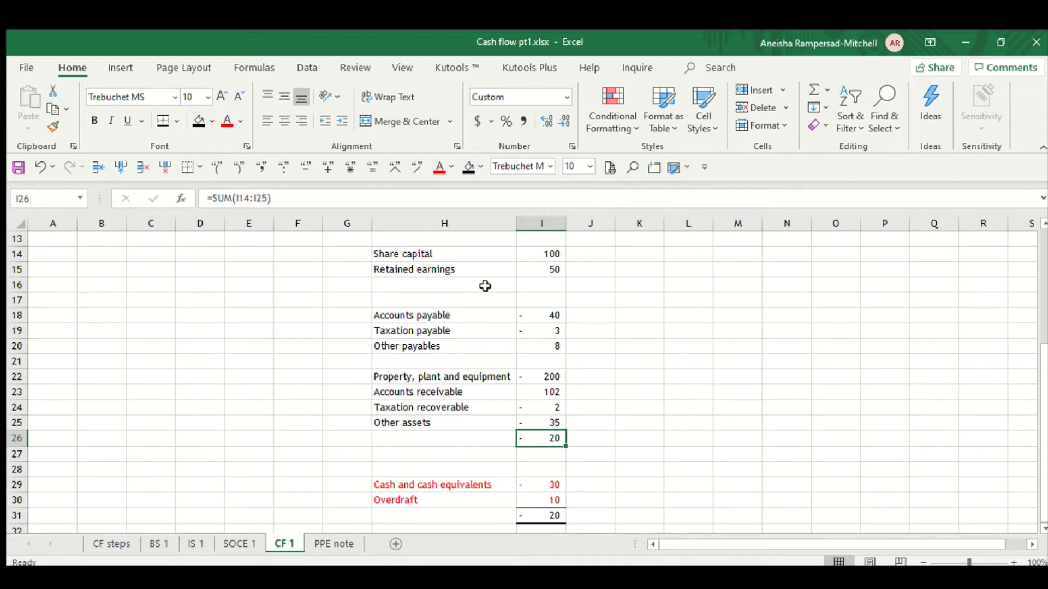
{"action": "left_click_drag", "start_coordinate": [454, 254], "coordinate": [561, 505]}
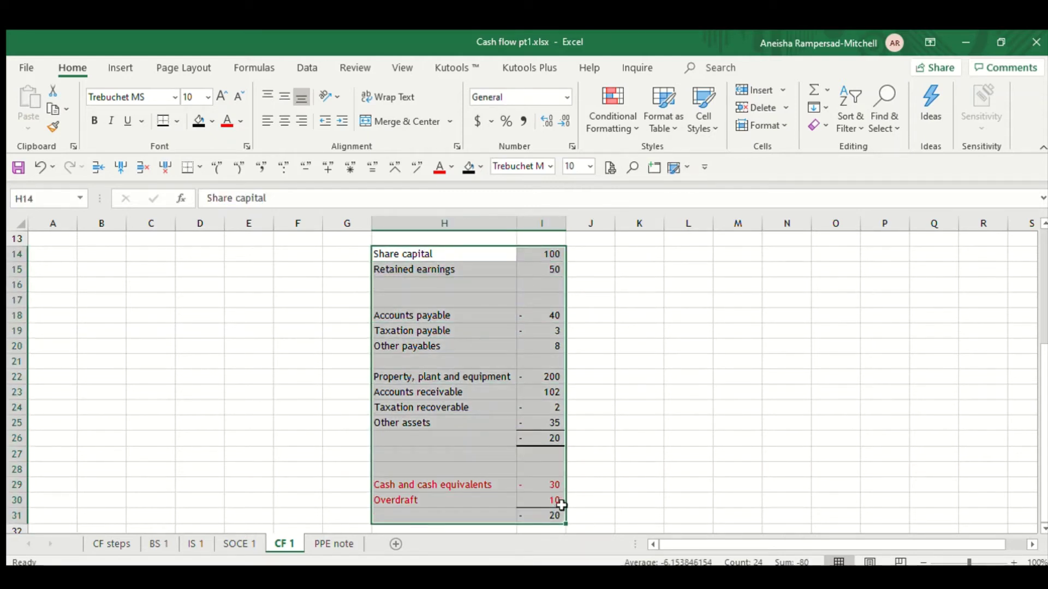
{"action": "left_click", "coordinate": [701, 439]}
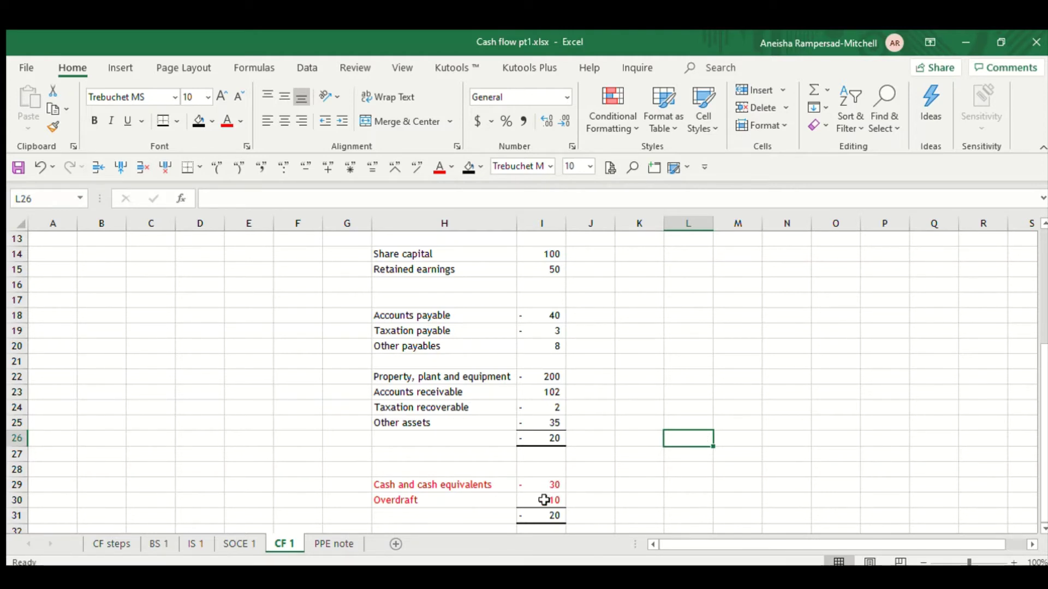
Examine the retained earnings, payables, receivables, other assets and property, plant and equipment lines as sources of the cash change
{"action": "left_click", "coordinate": [435, 271]}
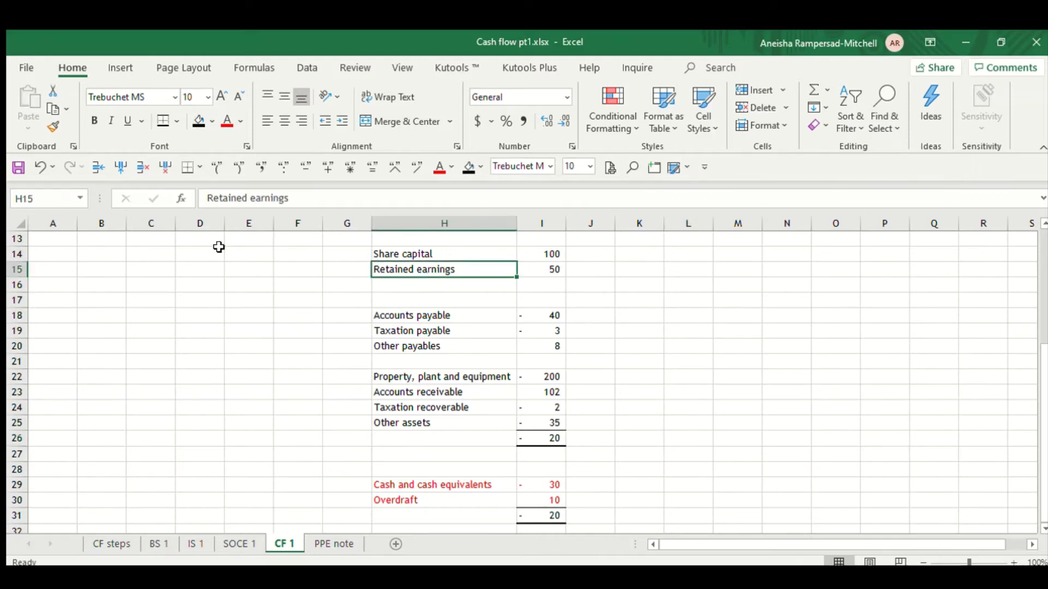
{"action": "left_click", "coordinate": [458, 393]}
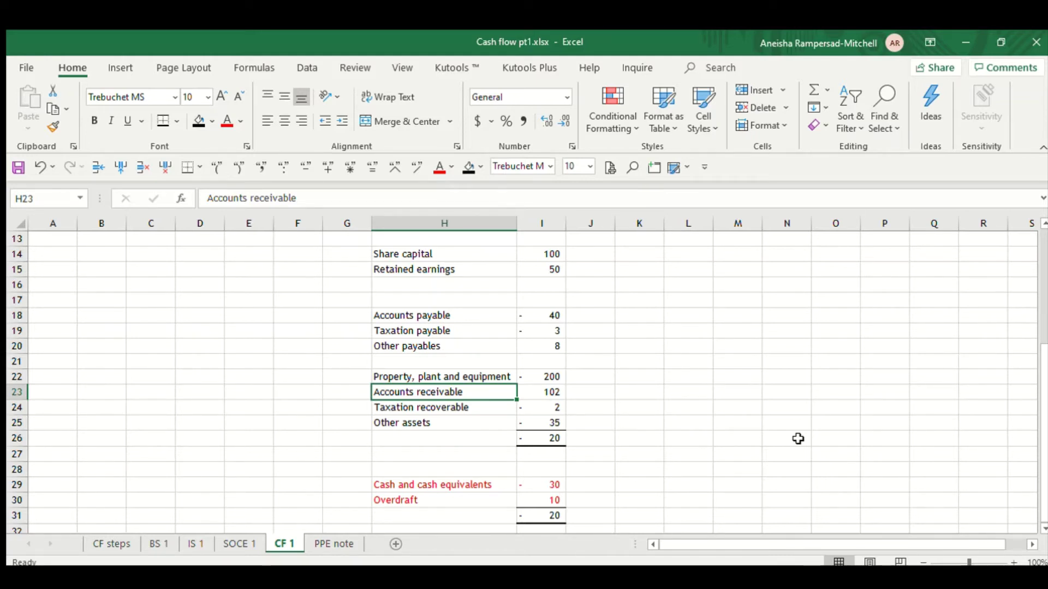
{"action": "left_click", "coordinate": [472, 317]}
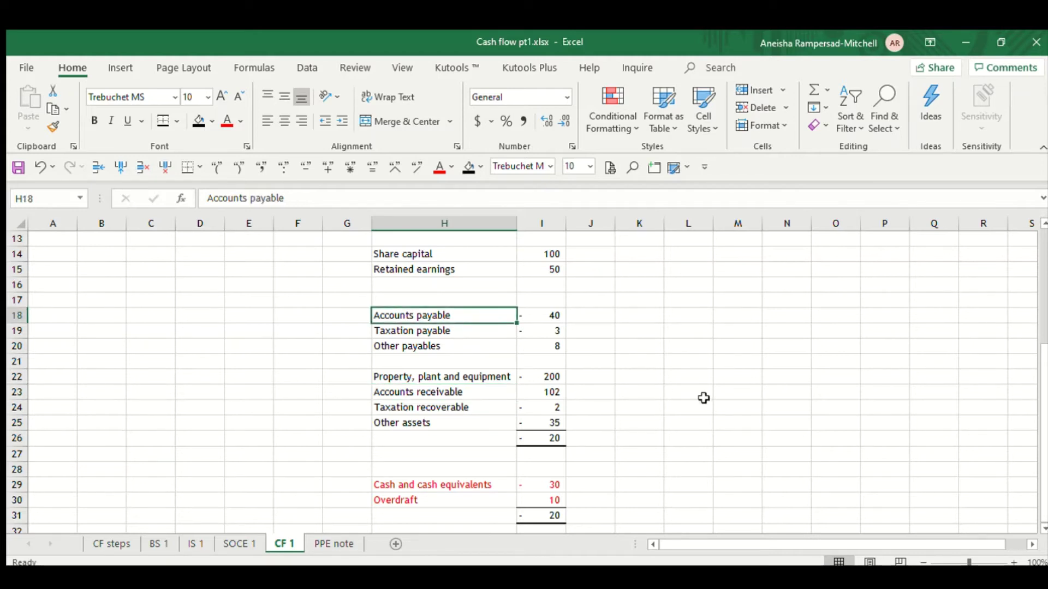
{"action": "left_click", "coordinate": [422, 350]}
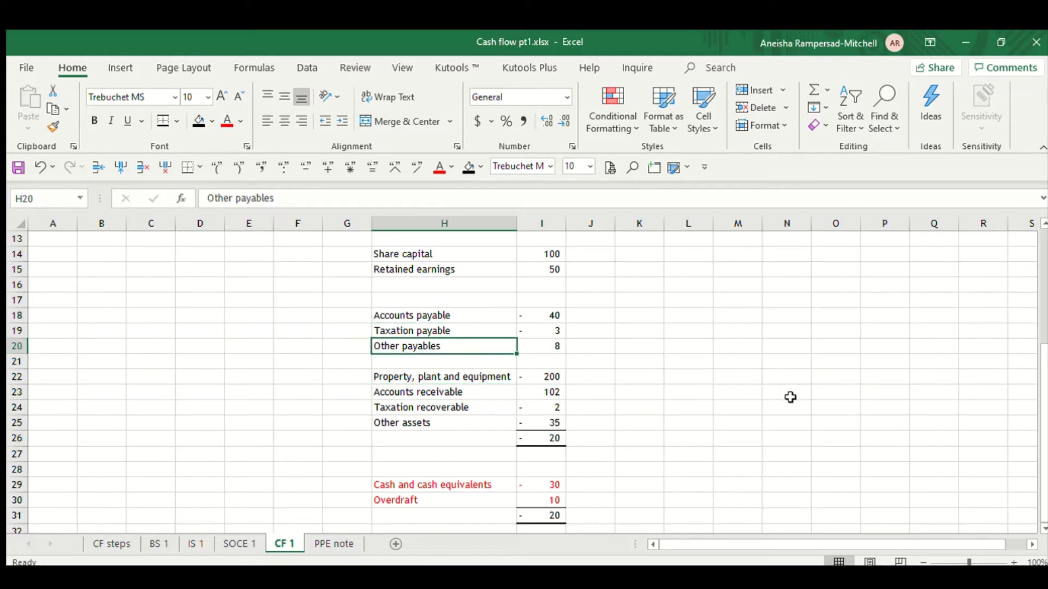
{"action": "left_click", "coordinate": [482, 391]}
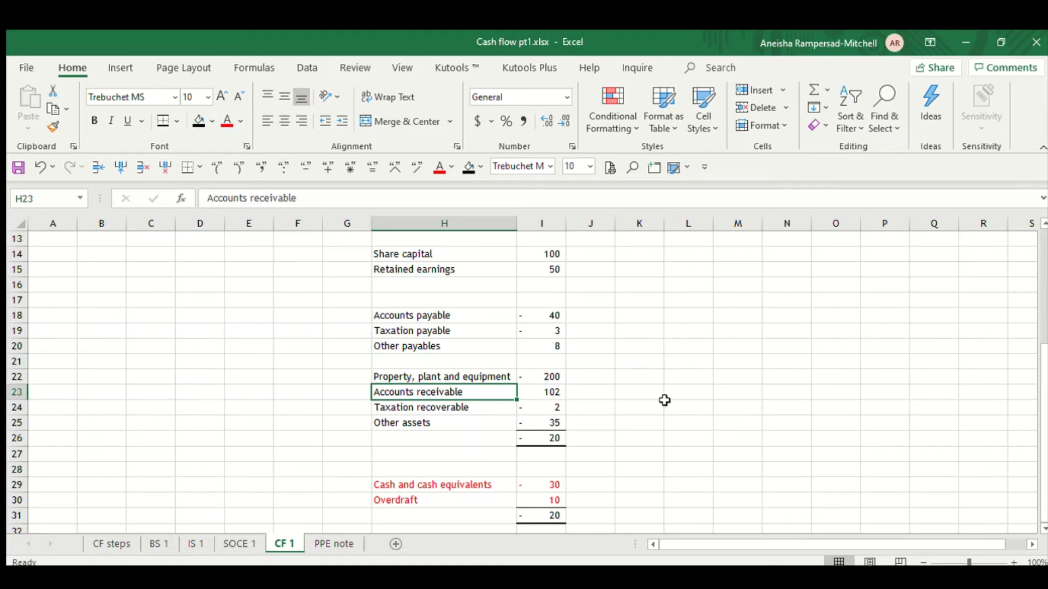
{"action": "left_click", "coordinate": [409, 428]}
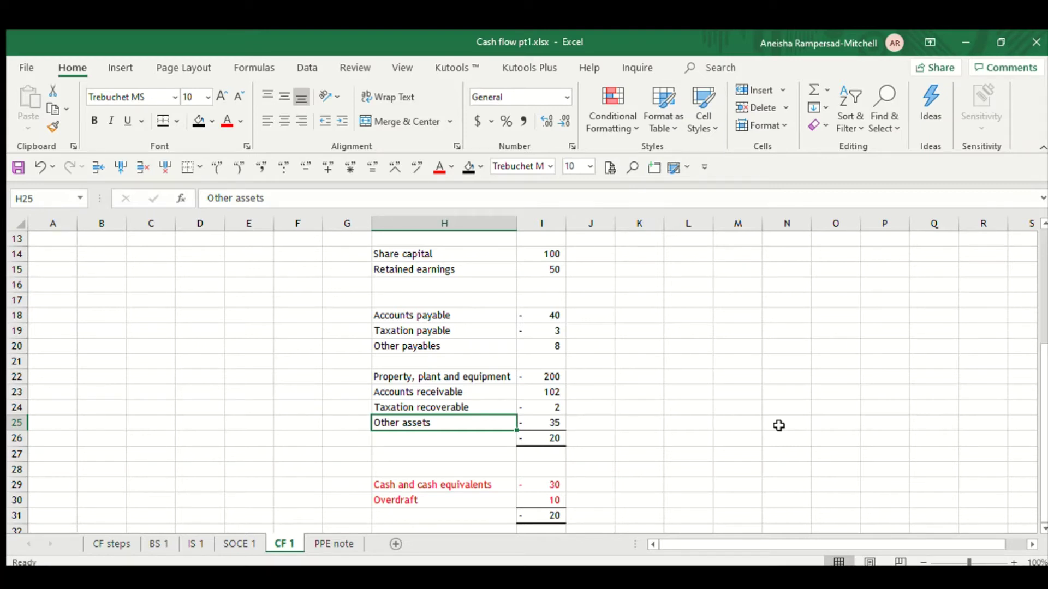
{"action": "left_click", "coordinate": [478, 348]}
{"action": "left_click", "coordinate": [539, 330]}
{"action": "left_click", "coordinate": [543, 346]}
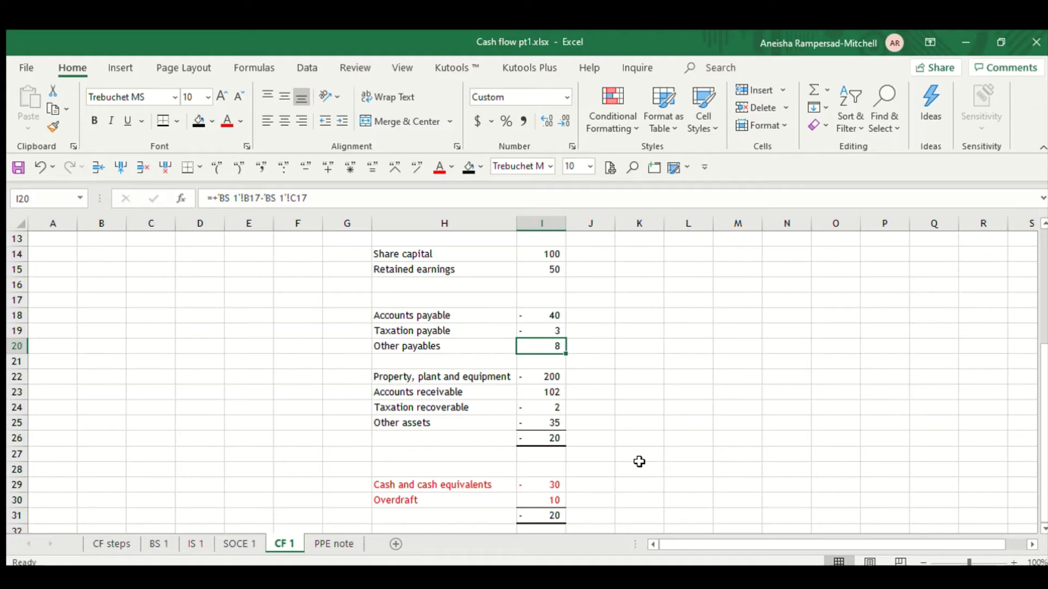
{"action": "left_click", "coordinate": [448, 378]}
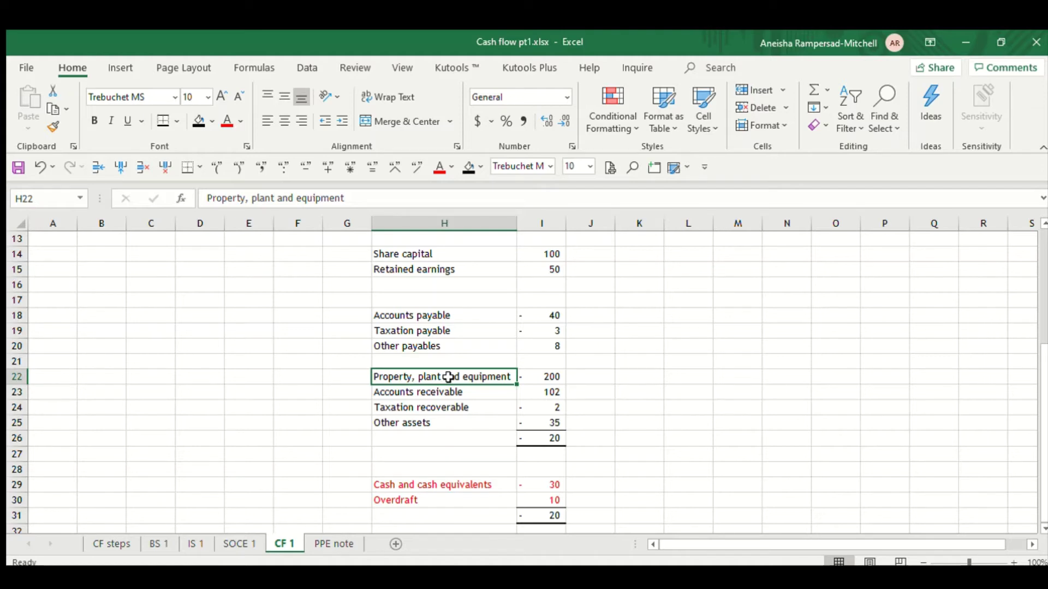
Read CF prep step 8 on the CF steps sheet about analysing each balance change into components
{"action": "left_click", "coordinate": [112, 544]}
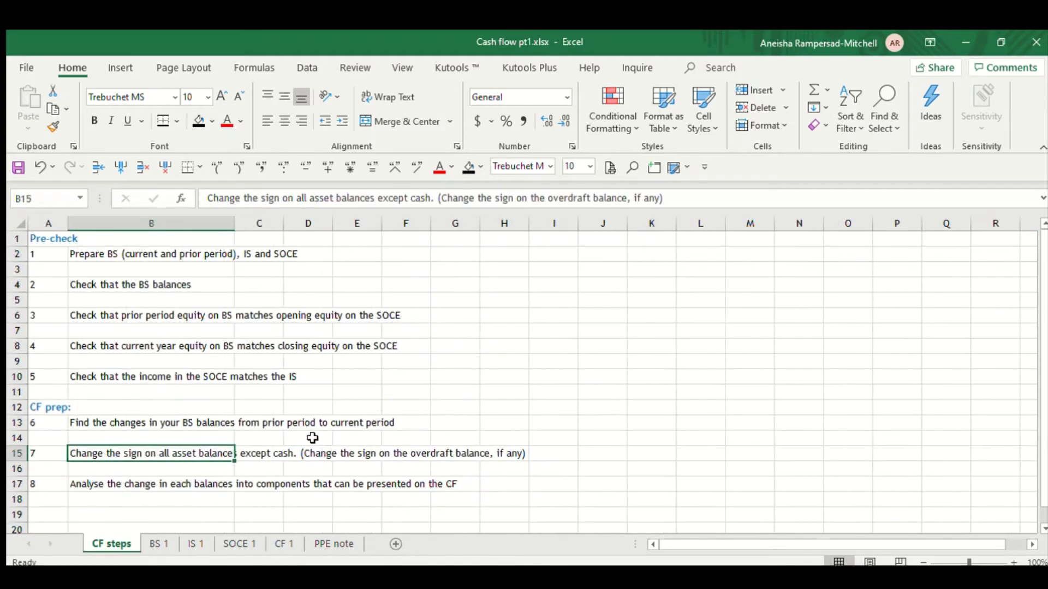
{"action": "left_click", "coordinate": [149, 494]}
{"action": "left_click", "coordinate": [152, 485]}
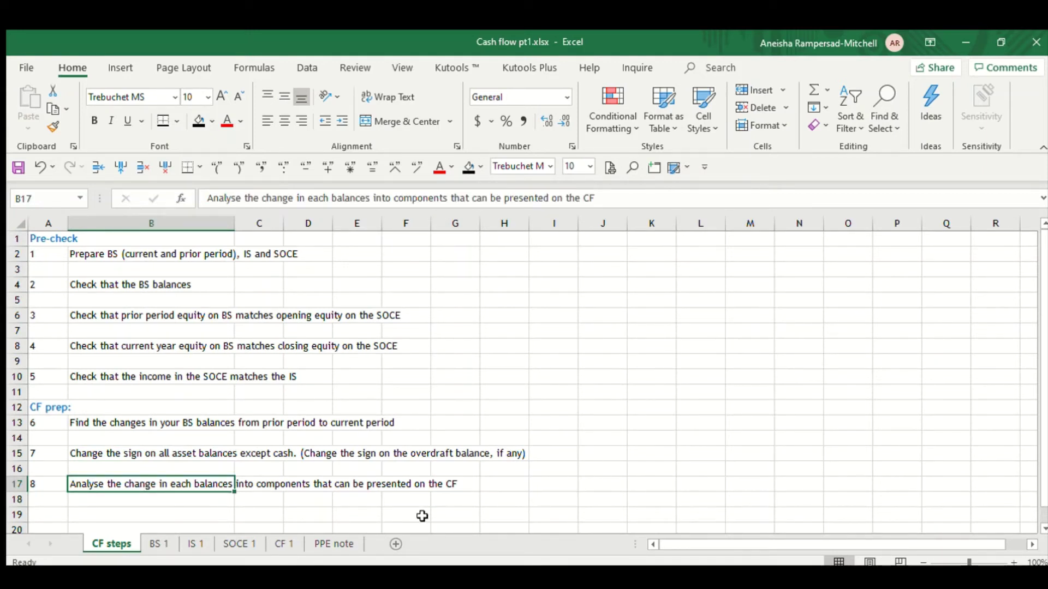
Insert a blank row between Share capital and Retained earnings on the CF 1 sheet
{"action": "left_click", "coordinate": [283, 543]}
{"action": "left_click", "coordinate": [720, 438]}
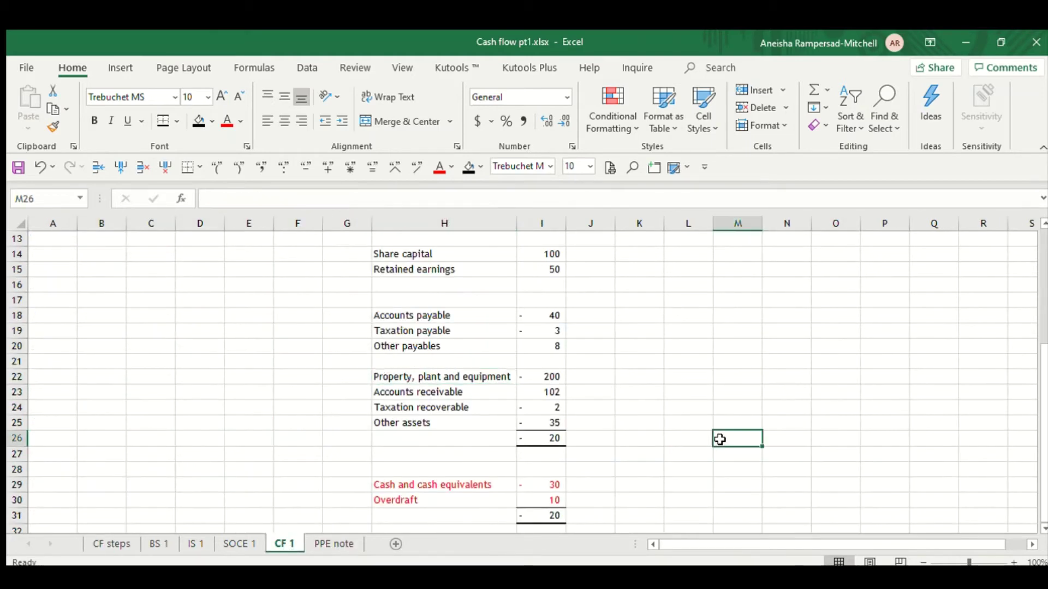
{"action": "left_click", "coordinate": [482, 315]}
{"action": "left_click", "coordinate": [482, 392]}
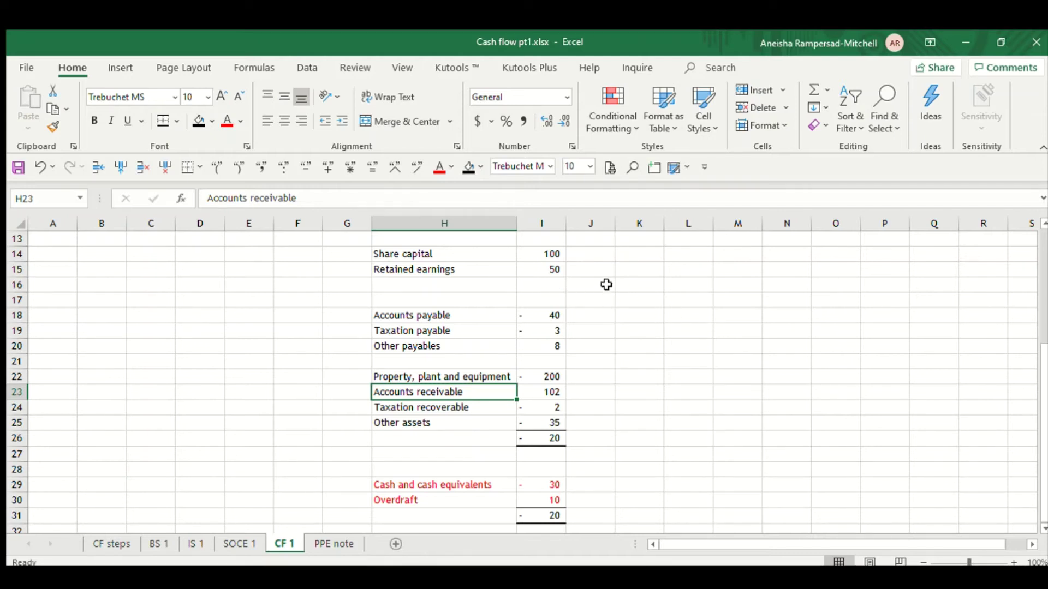
{"action": "left_click", "coordinate": [552, 269]}
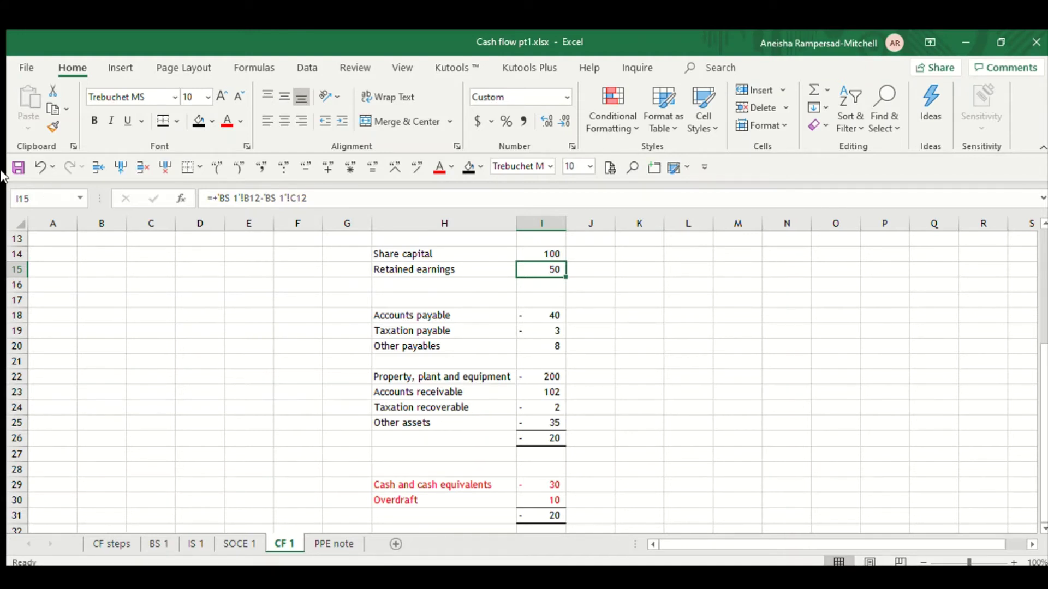
{"action": "left_click", "coordinate": [90, 166]}
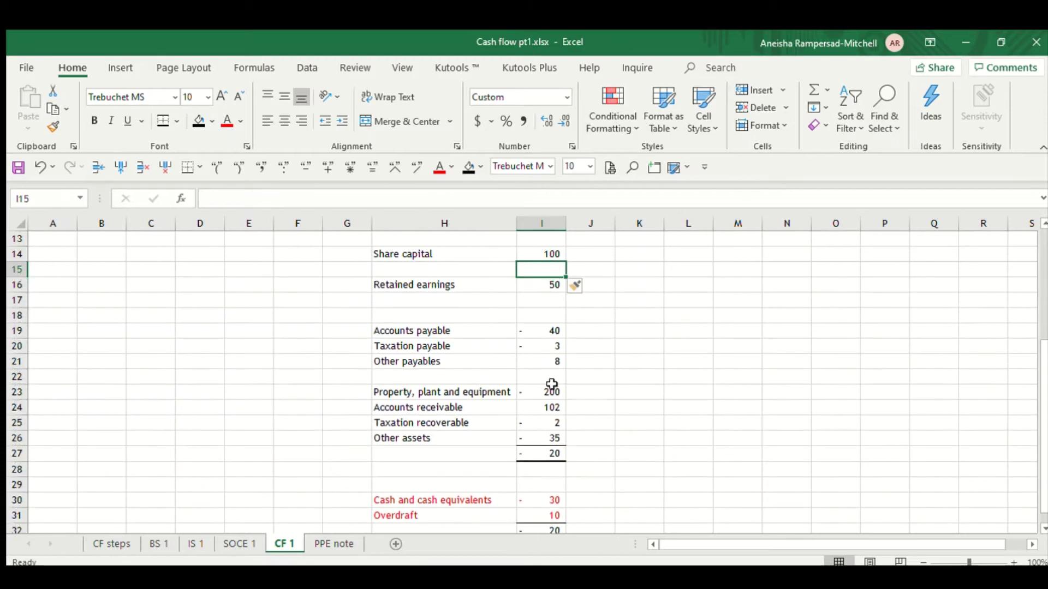
Trace the Share capital change in I14 to the 2020 issue of ordinary shares on the SOCE 1 sheet
{"action": "left_click", "coordinate": [396, 254]}
{"action": "left_click", "coordinate": [529, 259]}
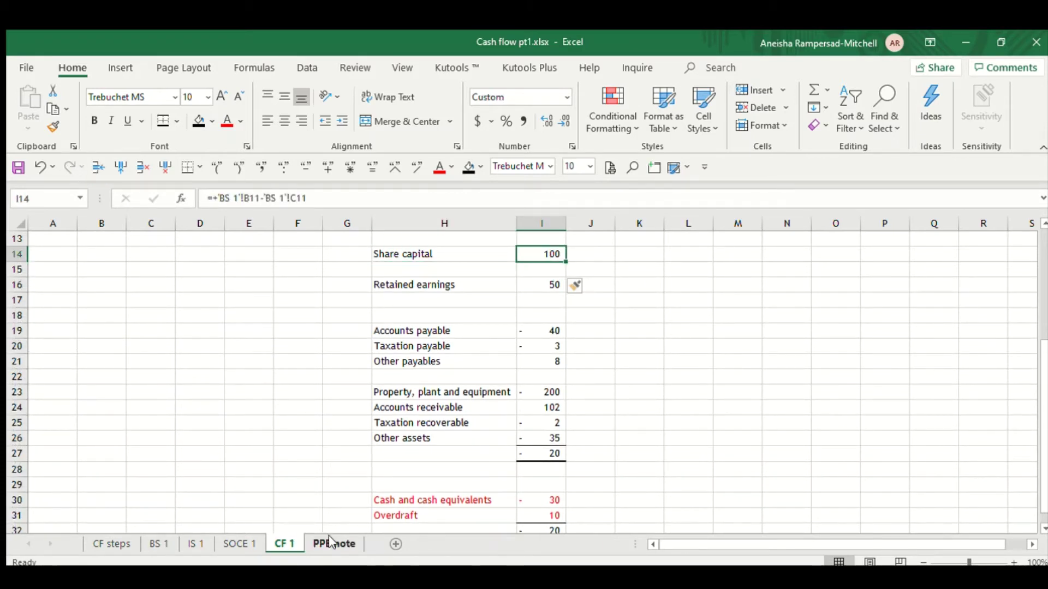
{"action": "left_click", "coordinate": [240, 544]}
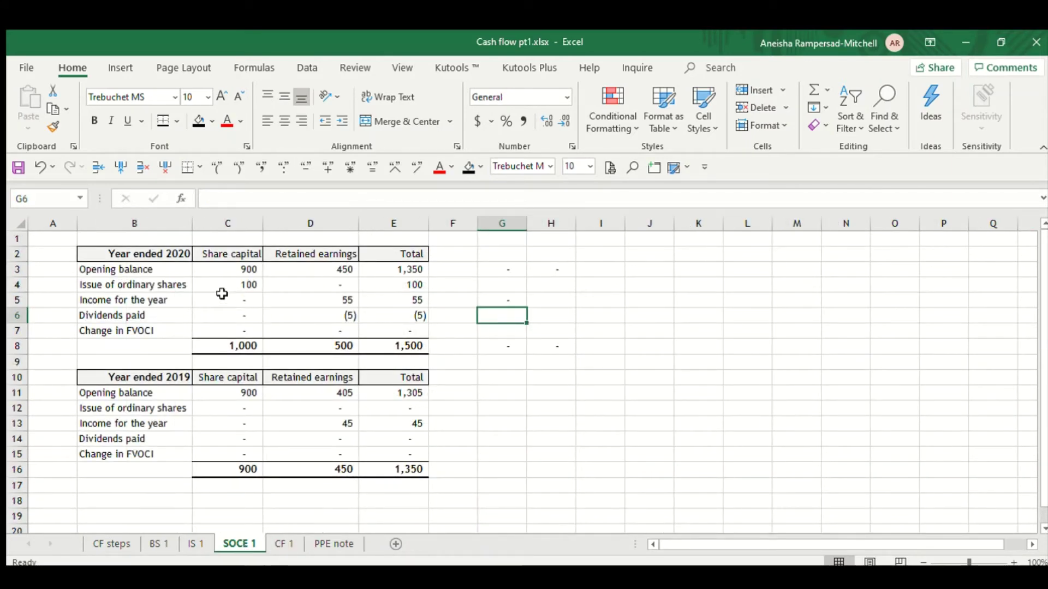
{"action": "left_click", "coordinate": [225, 268]}
{"action": "left_click", "coordinate": [226, 284]}
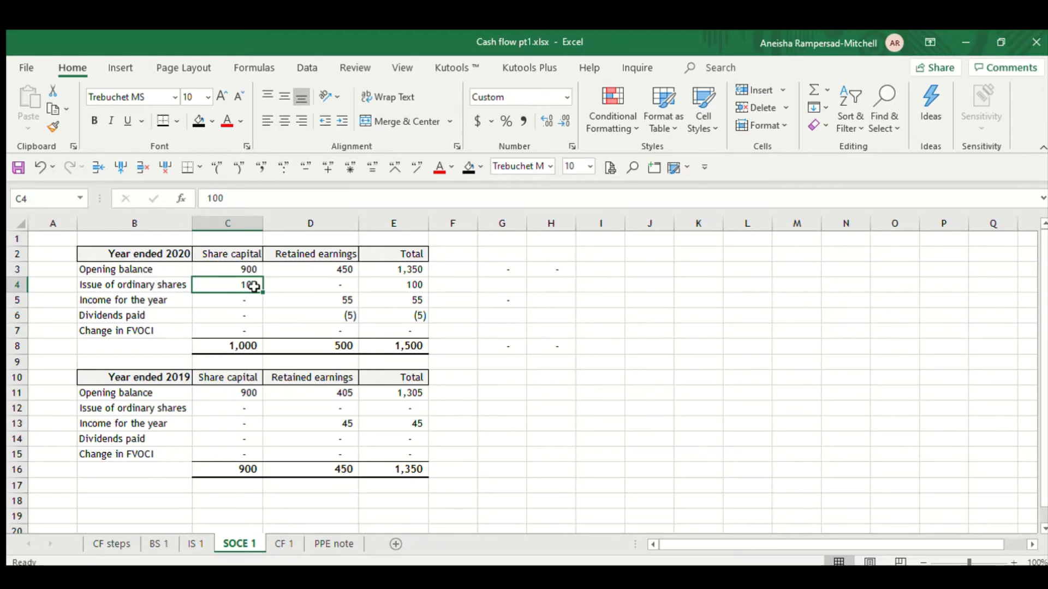
Copy the 2020 Issue of ordinary shares label and its 100 share capital amount from SOCE 1 to J14:K14 on CF 1, fitting column J's width
{"action": "left_click", "coordinate": [171, 286]}
{"action": "left_click", "coordinate": [235, 284]}
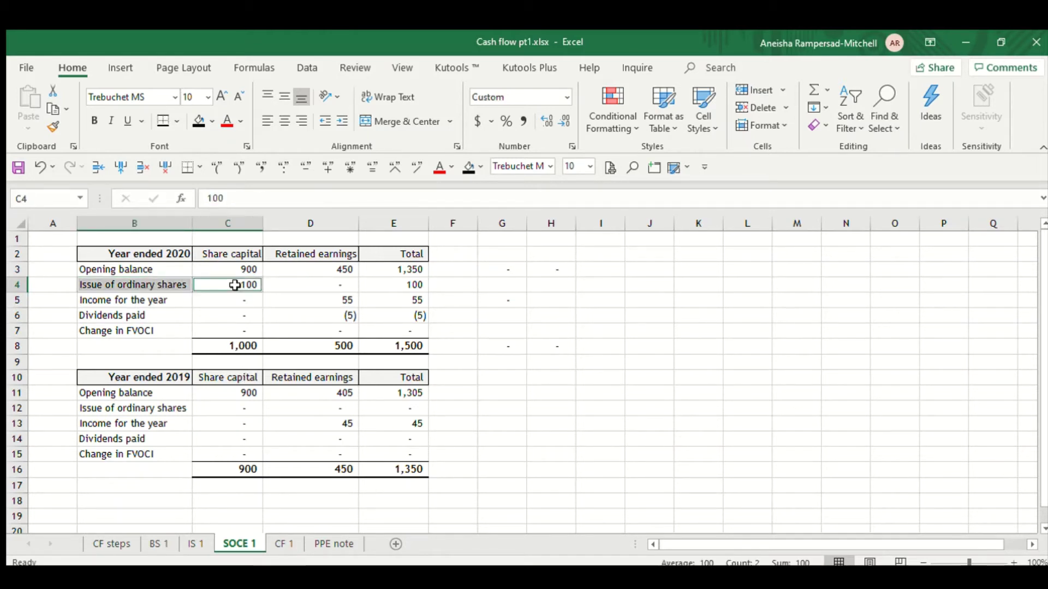
{"action": "key", "text": "ctrl+c"}
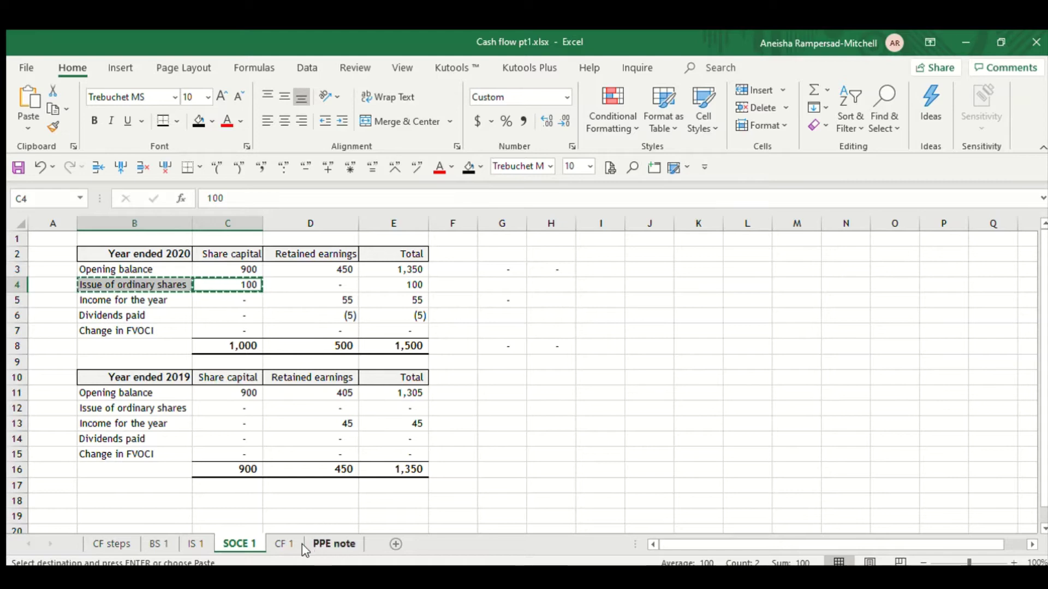
{"action": "left_click", "coordinate": [284, 544]}
{"action": "left_click", "coordinate": [601, 256]}
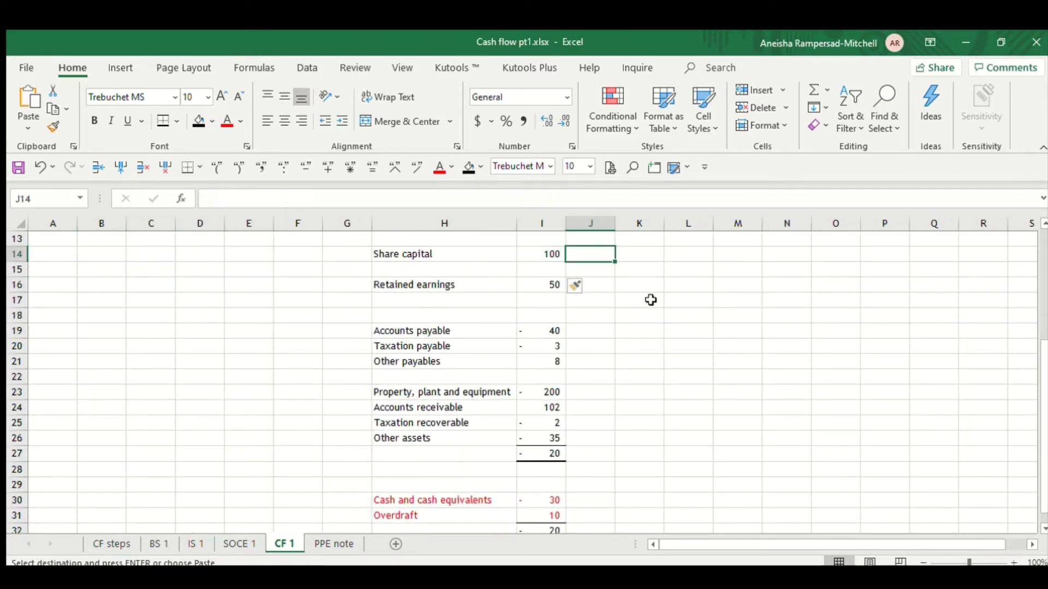
{"action": "key", "text": "ctrl+v"}
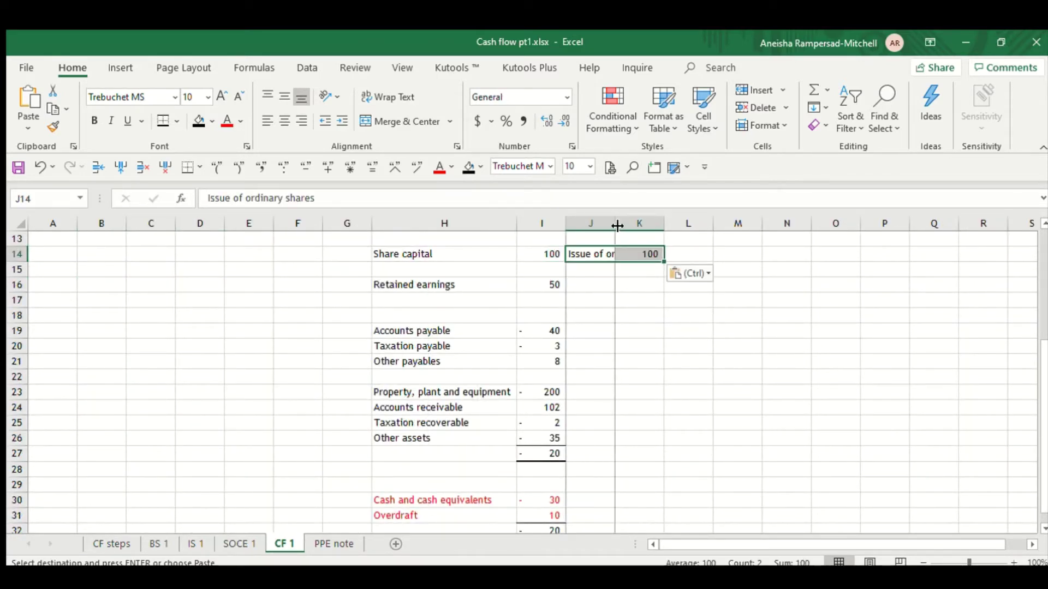
{"action": "double_click", "coordinate": [615, 223]}
{"action": "left_click", "coordinate": [632, 518]}
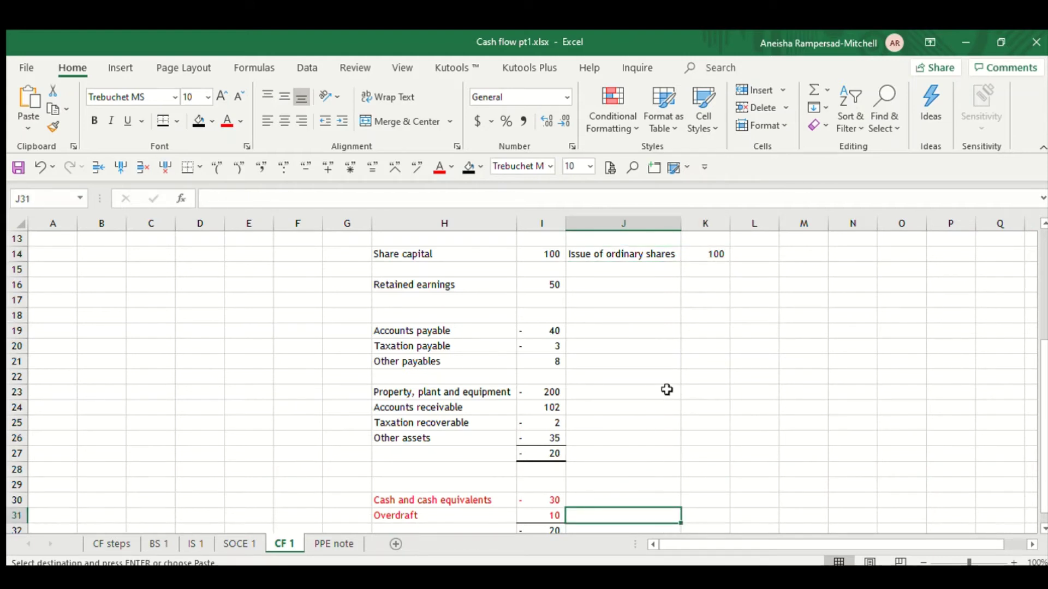
Compare the Share capital change in I14 with the issue of ordinary shares component in K14
{"action": "left_click", "coordinate": [712, 254]}
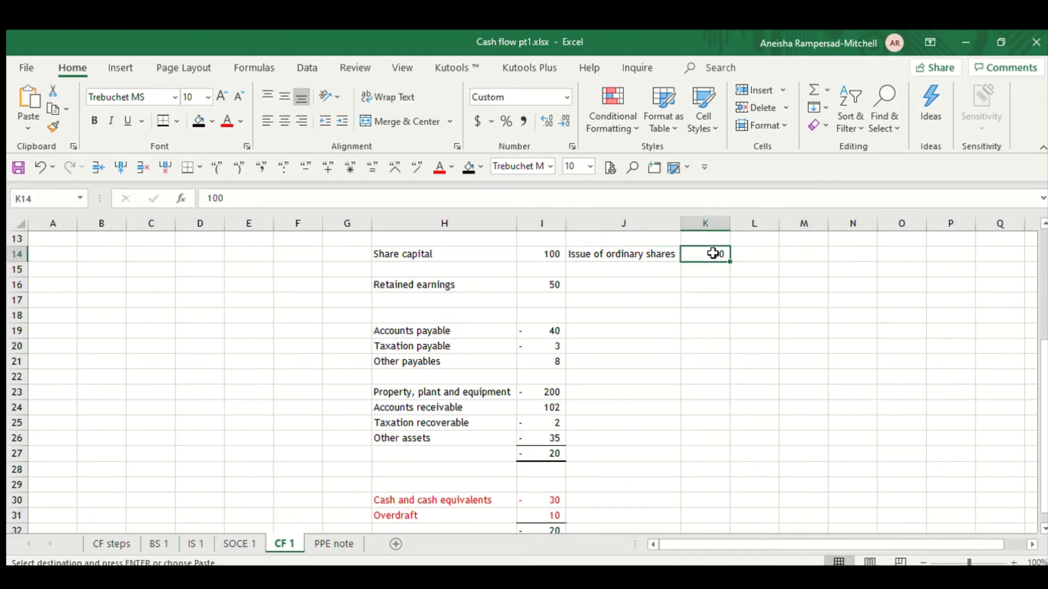
{"action": "left_click", "coordinate": [708, 282]}
{"action": "left_click", "coordinate": [711, 305]}
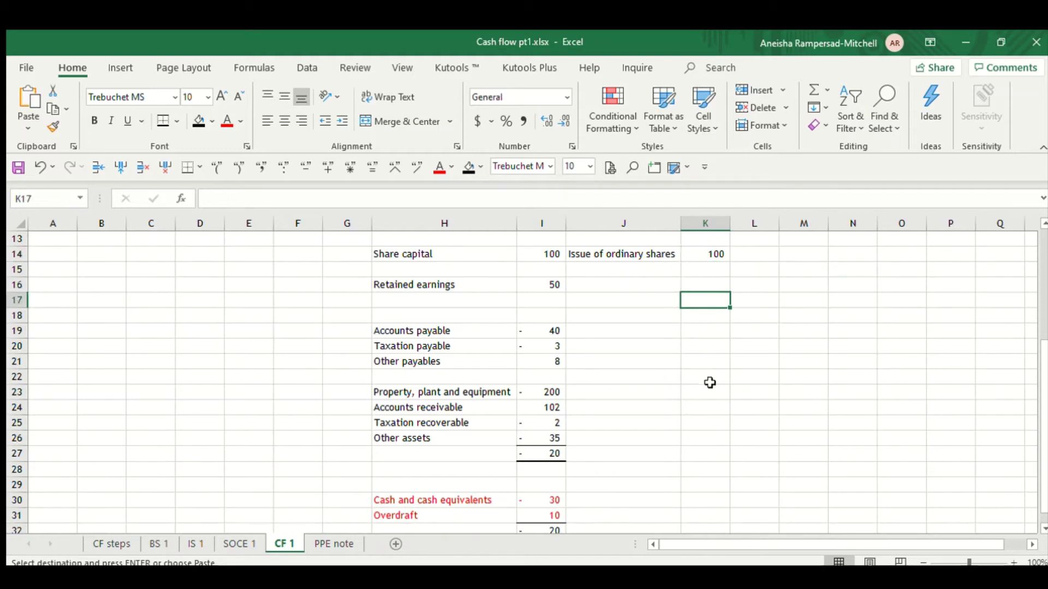
{"action": "left_click", "coordinate": [546, 261]}
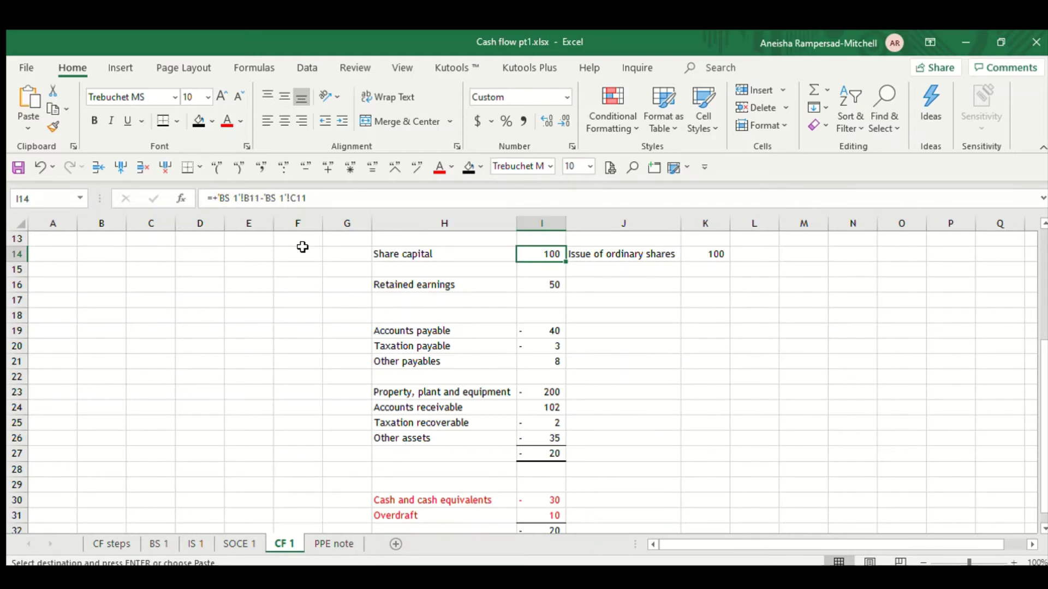
{"action": "left_click", "coordinate": [716, 254]}
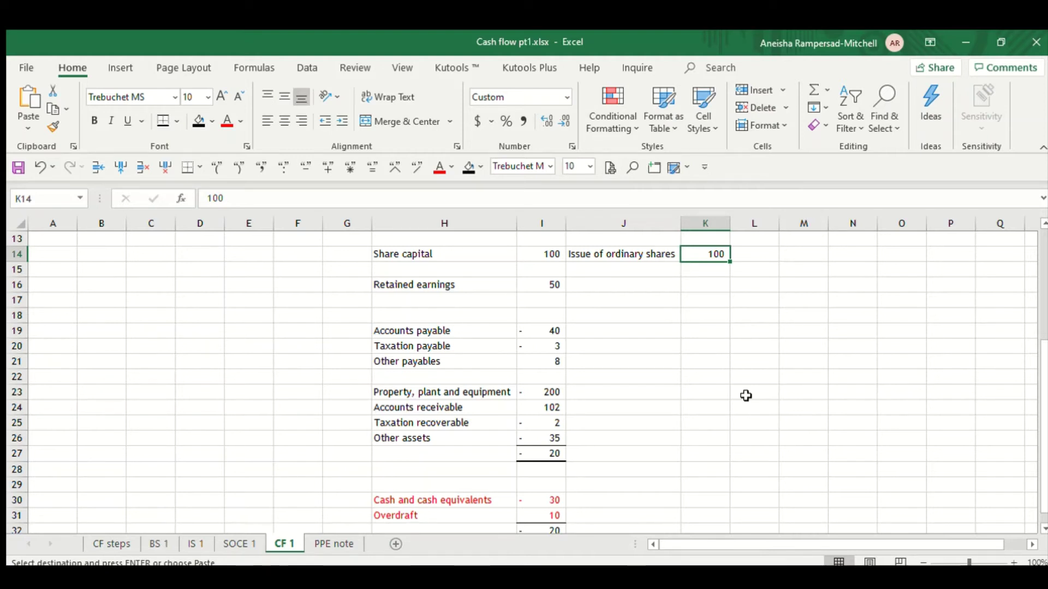
{"action": "left_click", "coordinate": [552, 257]}
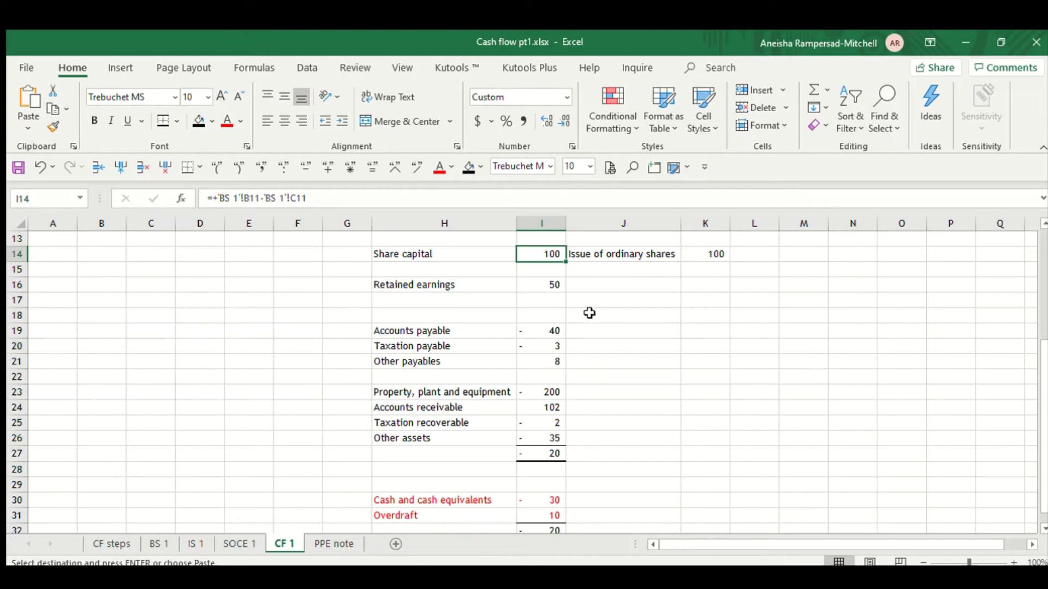
Trace the Retained earnings change to SOCE 1 and select the 2020 income for the year and dividends paid labels with their retained earnings amounts
{"action": "left_click", "coordinate": [550, 286]}
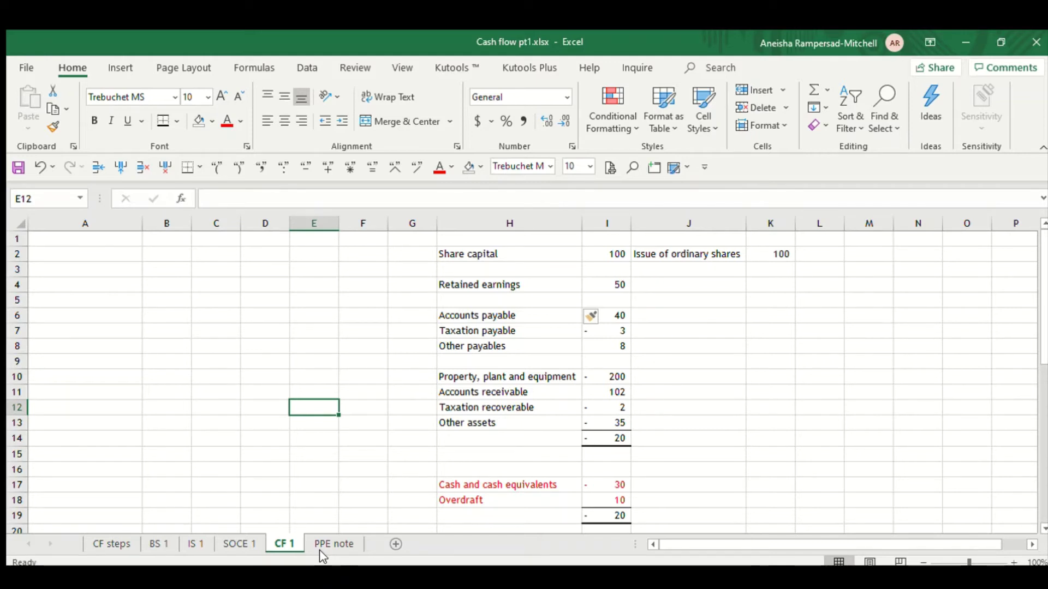
{"action": "left_click", "coordinate": [239, 543]}
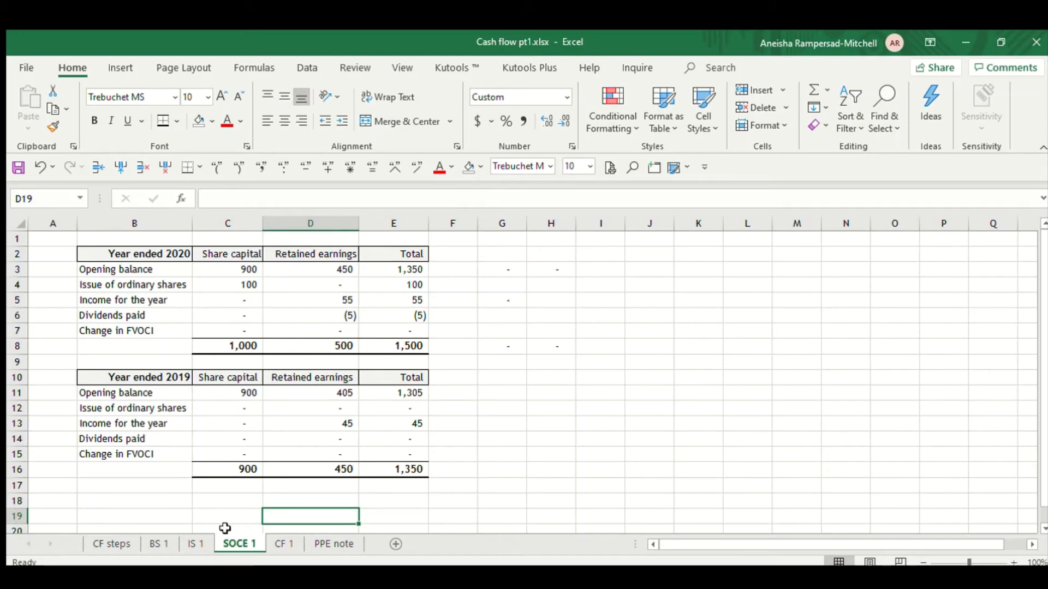
{"action": "left_click", "coordinate": [330, 256]}
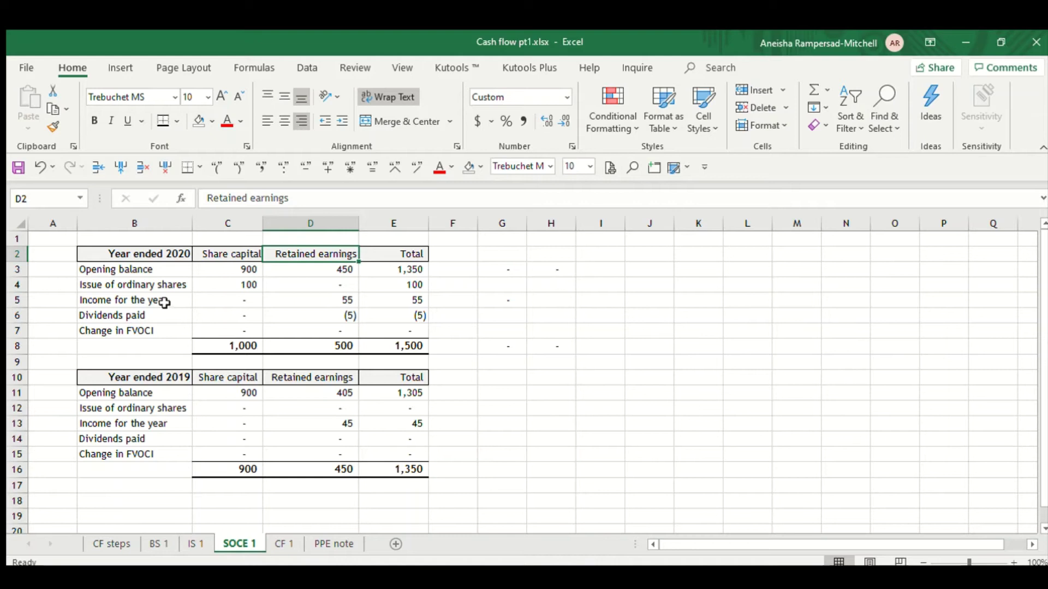
{"action": "left_click_drag", "start_coordinate": [164, 304], "coordinate": [167, 314]}
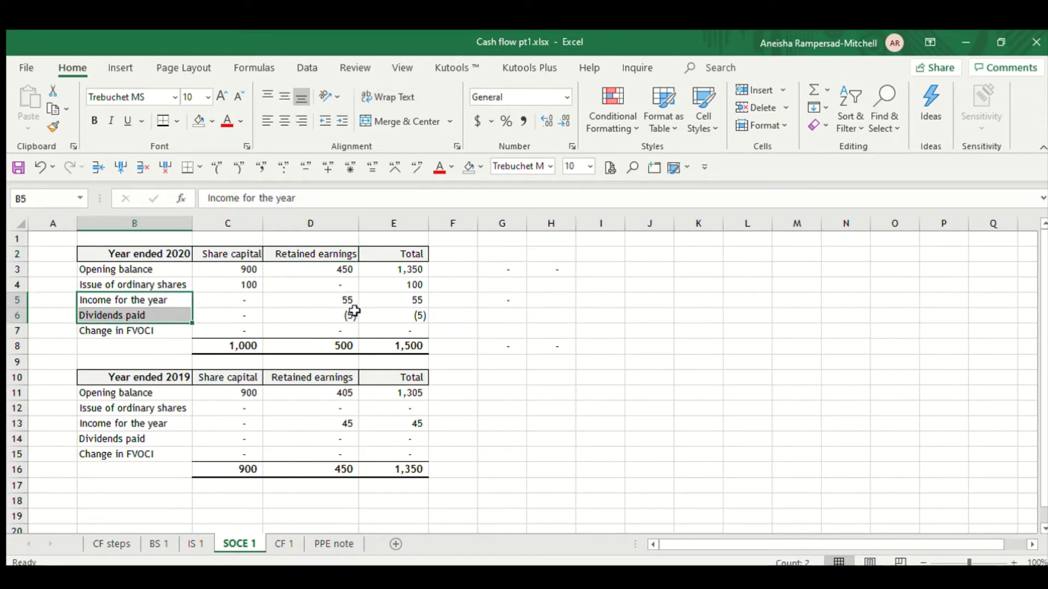
{"action": "left_click_drag", "start_coordinate": [346, 297], "coordinate": [346, 314], "text": "ctrl"}
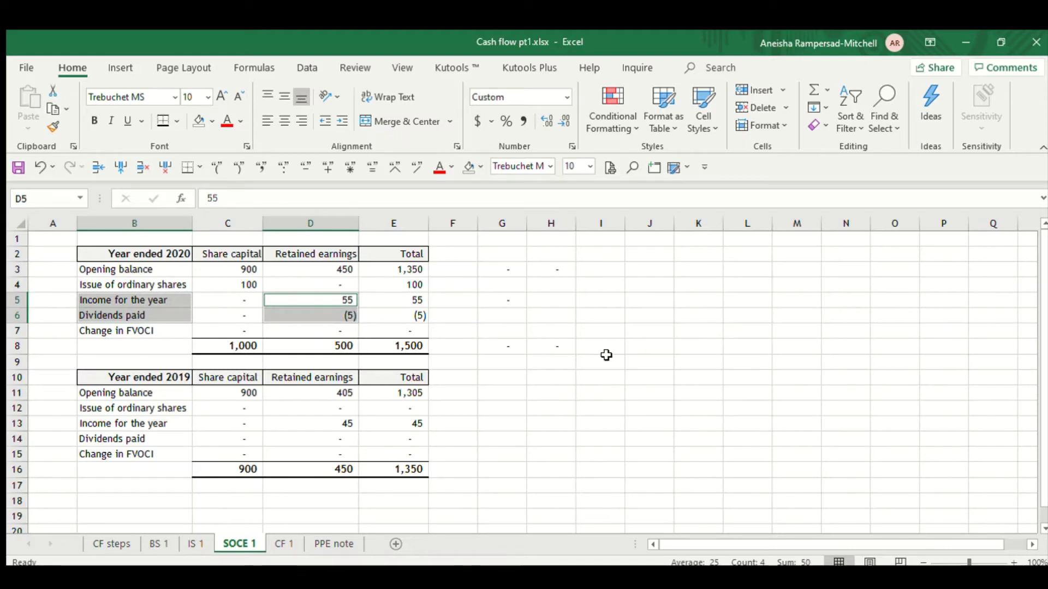
Copy the 2020 Income for the year and Dividends paid labels and retained earnings amounts from SOCE 1 into CF 1 at J4
{"action": "key", "text": "ctrl+c"}
{"action": "left_click", "coordinate": [284, 544]}
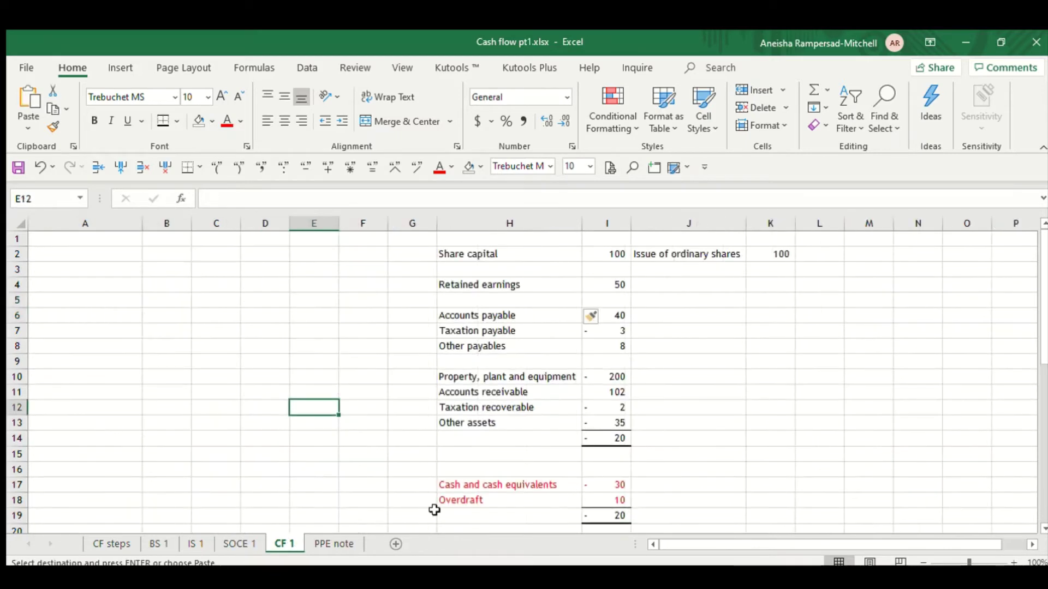
{"action": "left_click", "coordinate": [673, 284]}
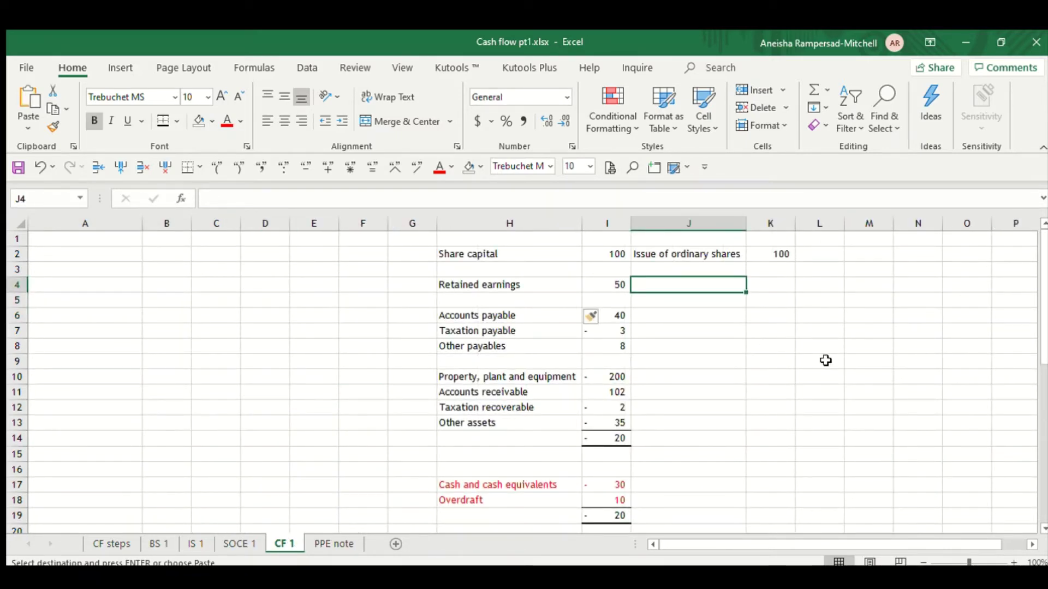
{"action": "key", "text": "ctrl+v"}
Insert a blank row above Accounts payable in CF 1
{"action": "left_click", "coordinate": [481, 316]}
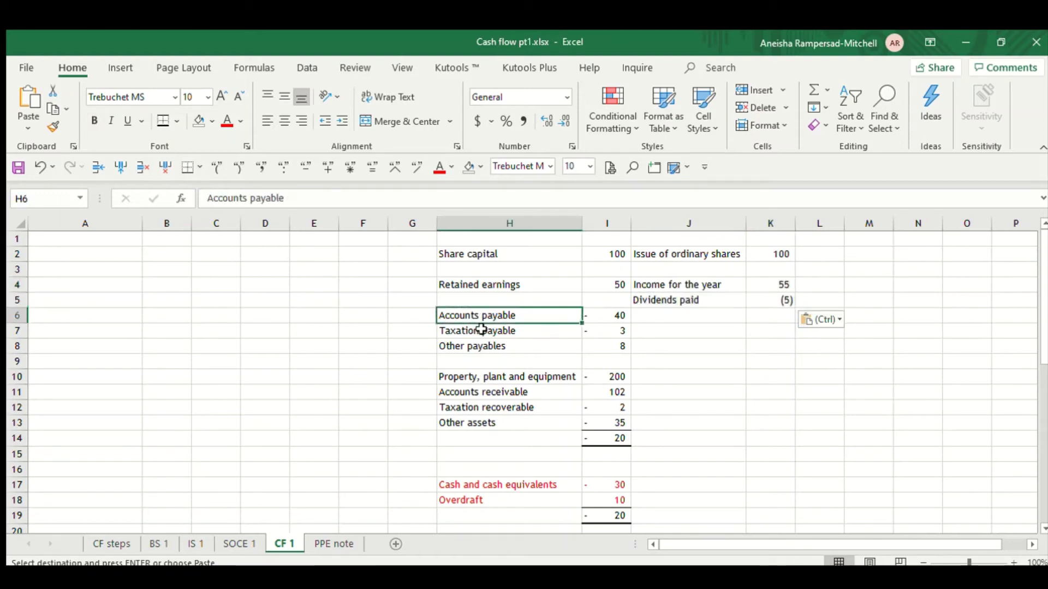
{"action": "left_click", "coordinate": [99, 167]}
{"action": "left_click", "coordinate": [778, 378]}
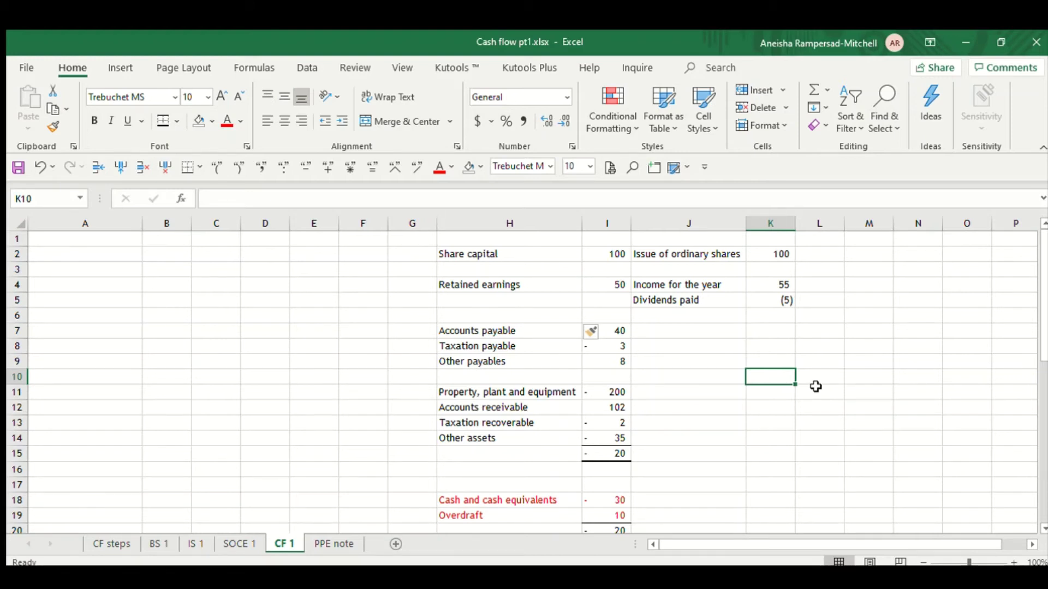
Move the Dividends paid label and amount down one row to J6:K6
{"action": "left_click", "coordinate": [472, 300]}
{"action": "left_click", "coordinate": [719, 291]}
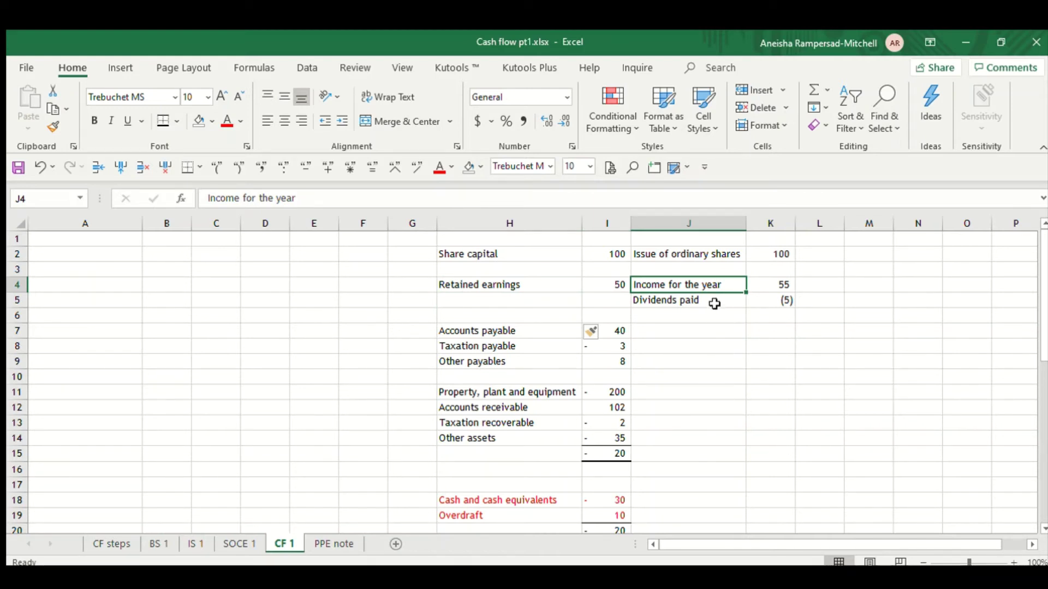
{"action": "left_click_drag", "start_coordinate": [714, 301], "coordinate": [724, 326]}
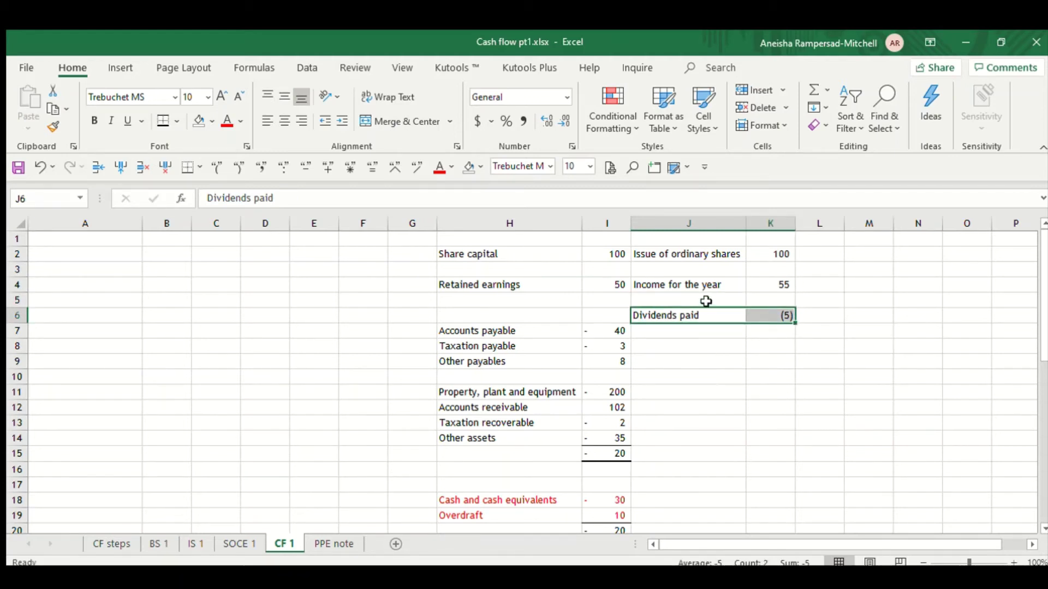
{"action": "key", "text": "Up"}
{"action": "key", "text": "Up"}
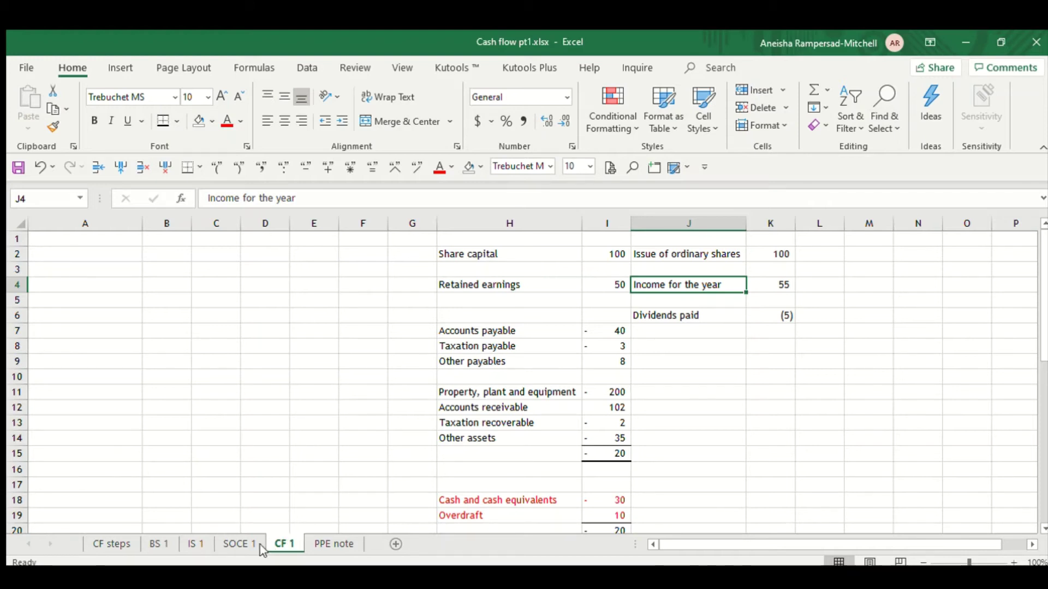
Replace the Income for the year entry at J4 with the 2020 Profit before tax and Taxation charge rows copied from IS 1
{"action": "left_click", "coordinate": [192, 545]}
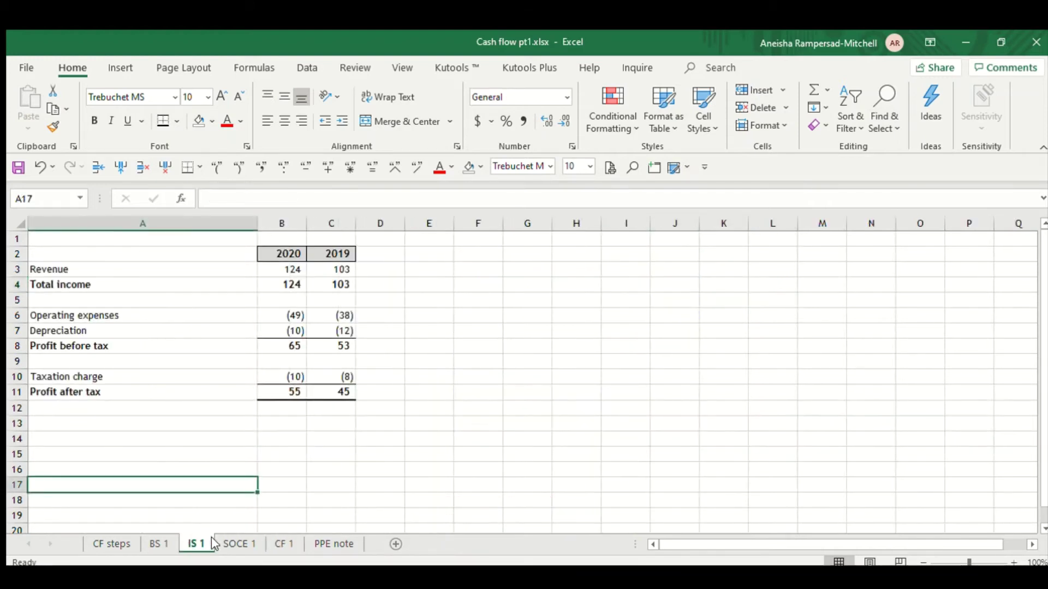
{"action": "left_click", "coordinate": [272, 483]}
{"action": "left_click_drag", "start_coordinate": [169, 350], "coordinate": [266, 344]}
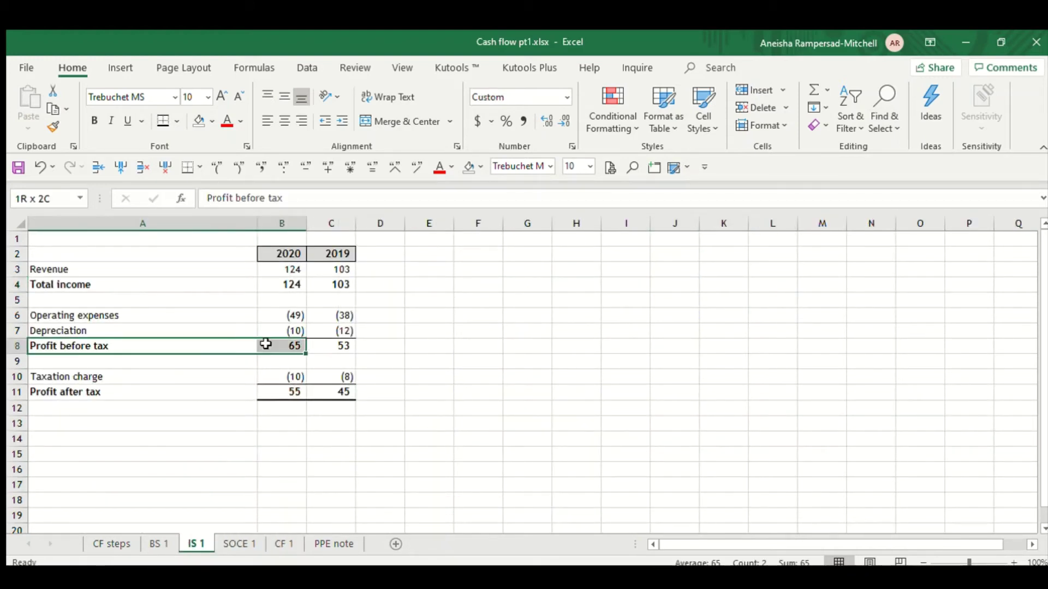
{"action": "left_click_drag", "start_coordinate": [240, 377], "coordinate": [265, 374], "text": "ctrl"}
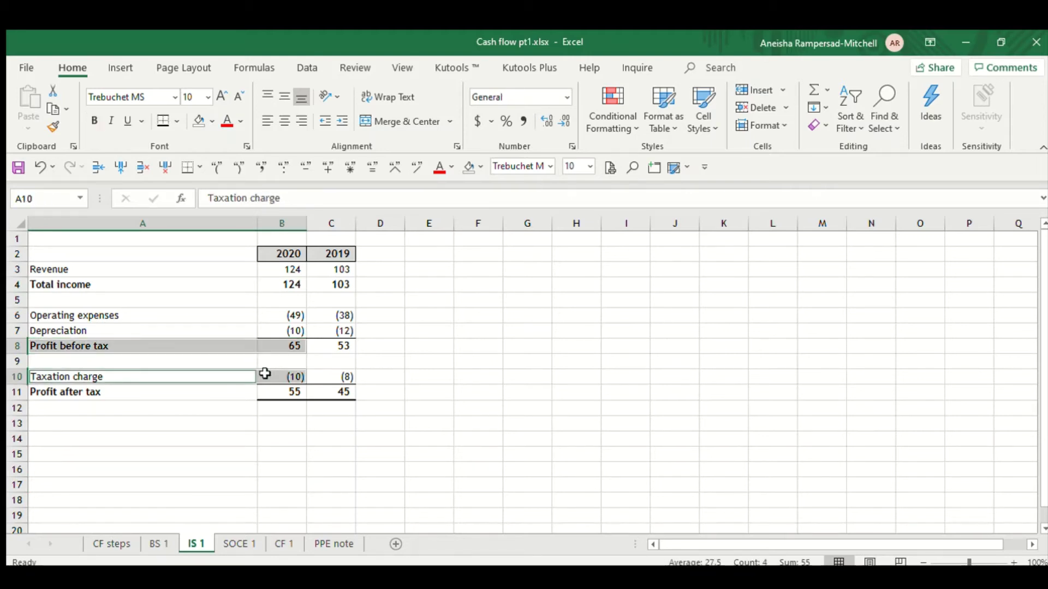
{"action": "key", "text": "ctrl+c"}
{"action": "left_click", "coordinate": [284, 544]}
{"action": "left_click", "coordinate": [685, 284]}
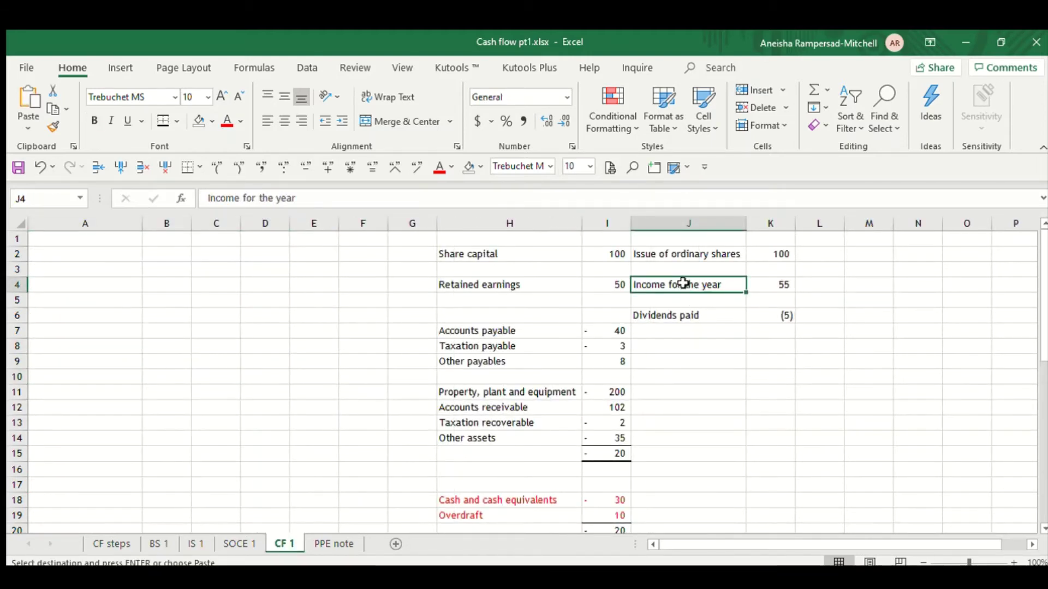
{"action": "left_click", "coordinate": [786, 285]}
{"action": "left_click", "coordinate": [718, 285]}
{"action": "key", "text": "ctrl+v"}
{"action": "left_click", "coordinate": [815, 418]}
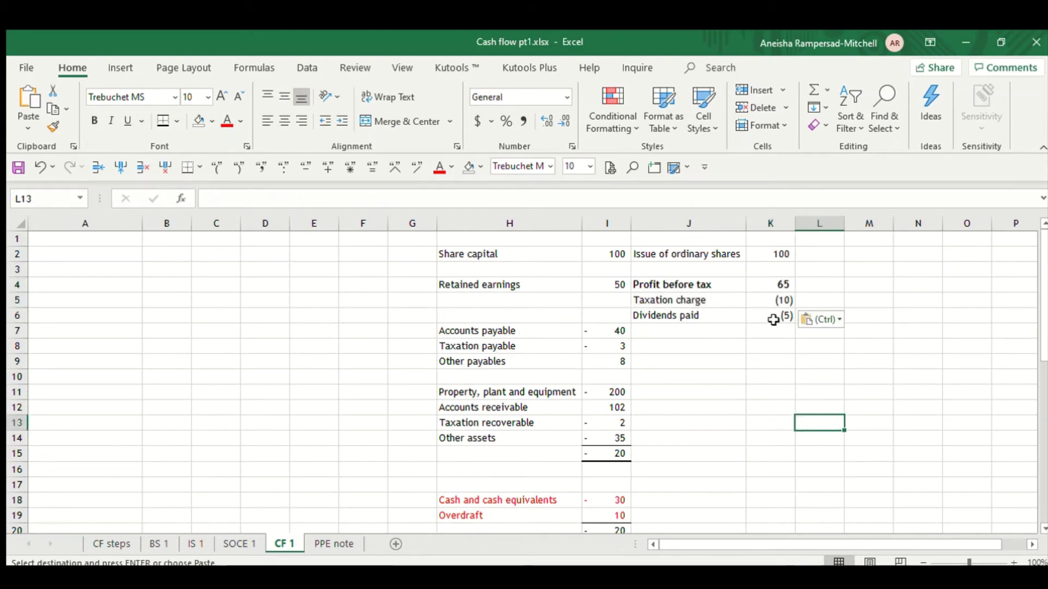
Compare the sum of profit before tax, taxation charge and dividends paid with the retained earnings movement in I4
{"action": "left_click_drag", "start_coordinate": [773, 284], "coordinate": [772, 318]}
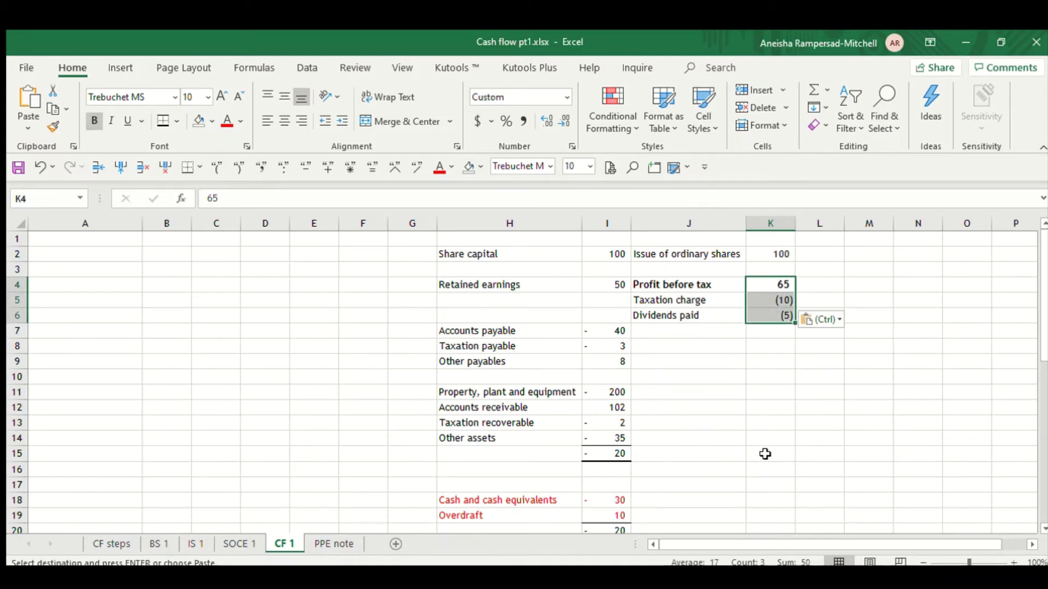
{"action": "left_click", "coordinate": [597, 285]}
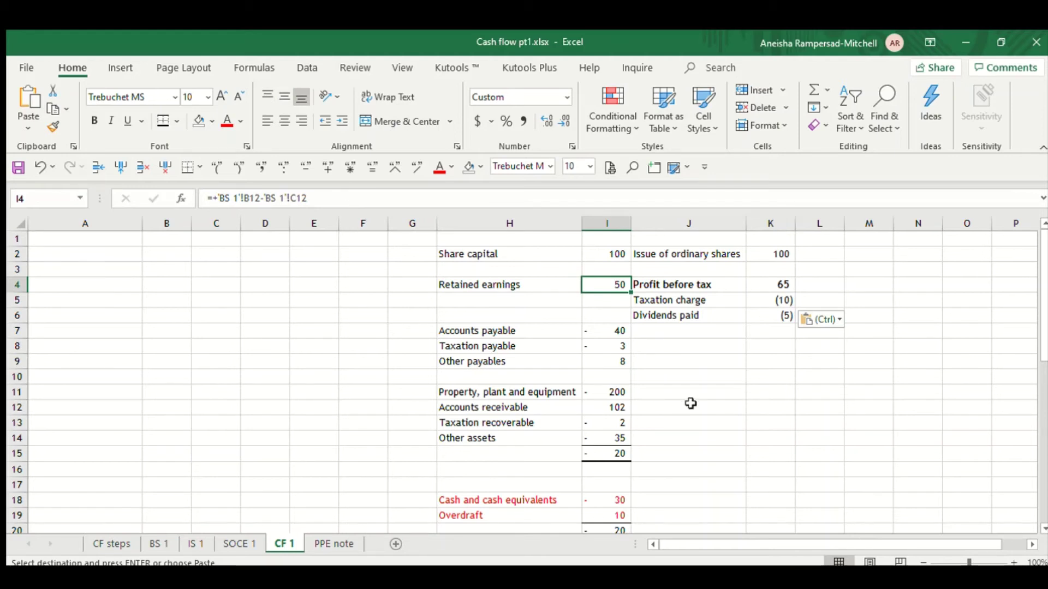
{"action": "left_click_drag", "start_coordinate": [785, 284], "coordinate": [781, 324]}
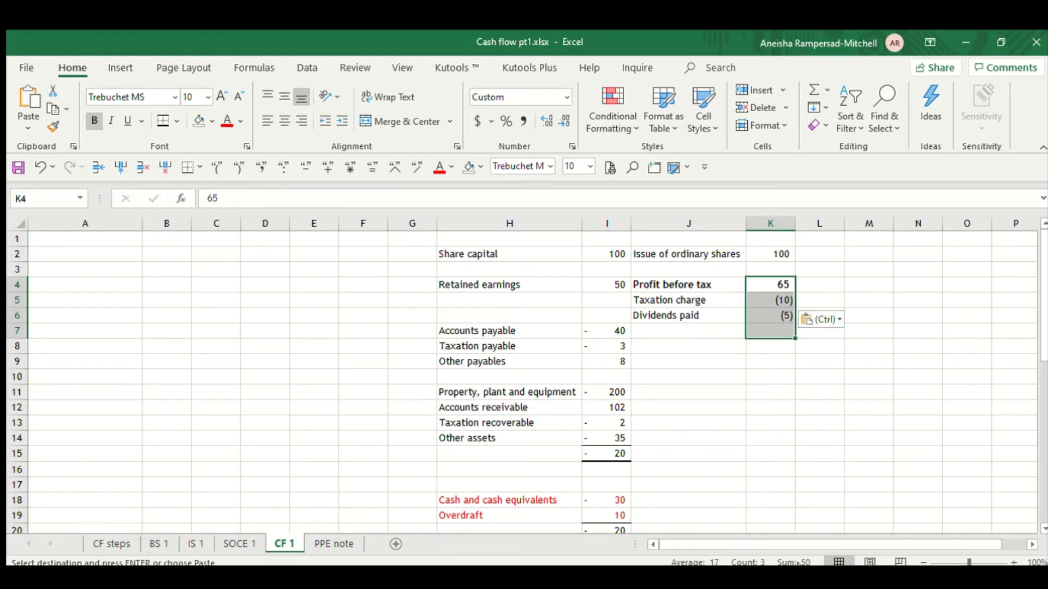
{"action": "left_click", "coordinate": [611, 290]}
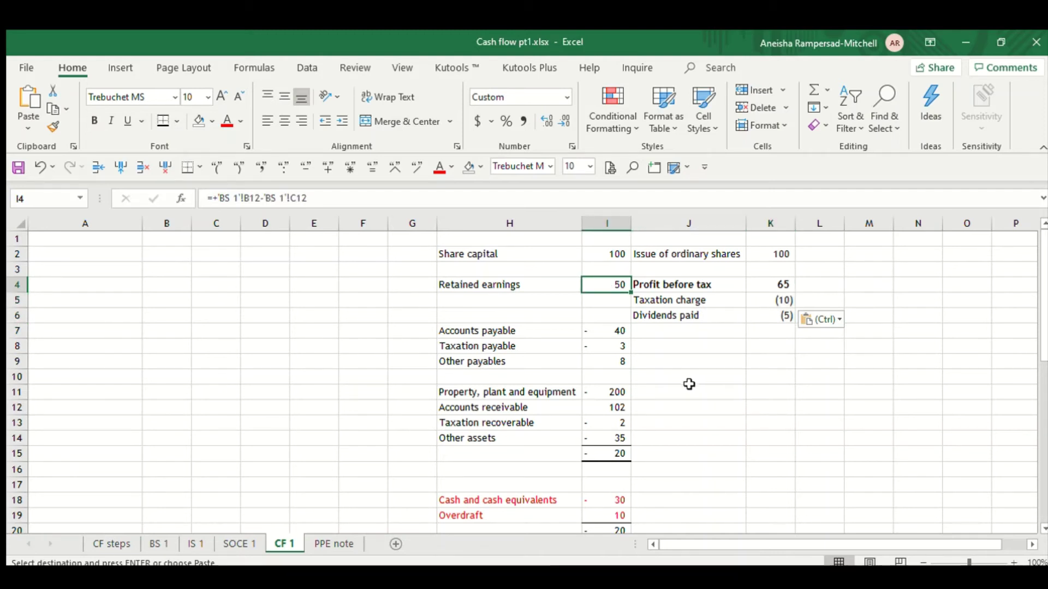
Insert a blank row above each of Accounts payable, Taxation payable and Other payables
{"action": "left_click", "coordinate": [515, 333]}
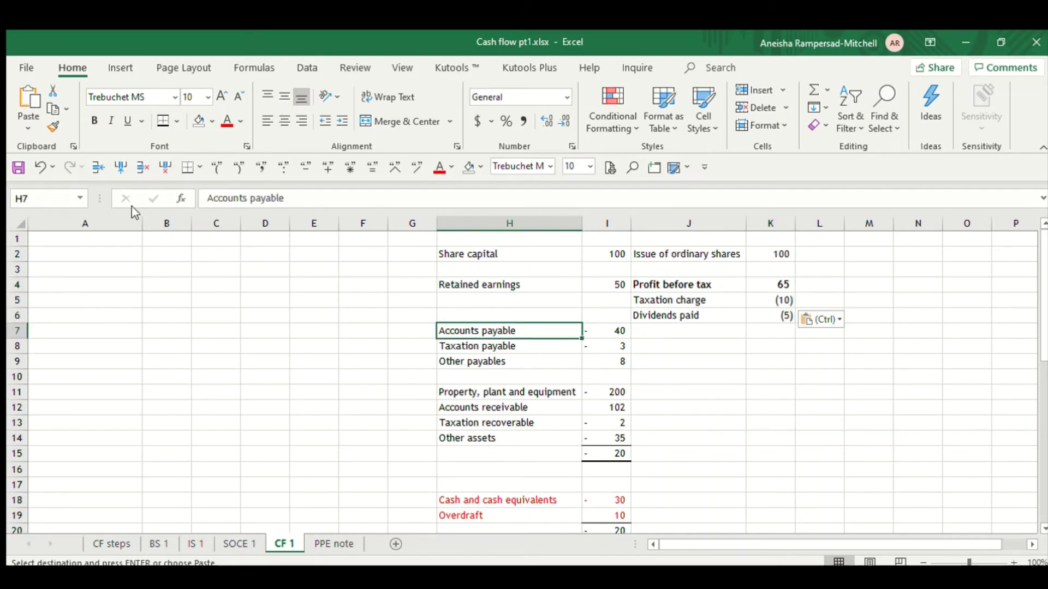
{"action": "left_click", "coordinate": [98, 167]}
{"action": "left_click", "coordinate": [465, 361]}
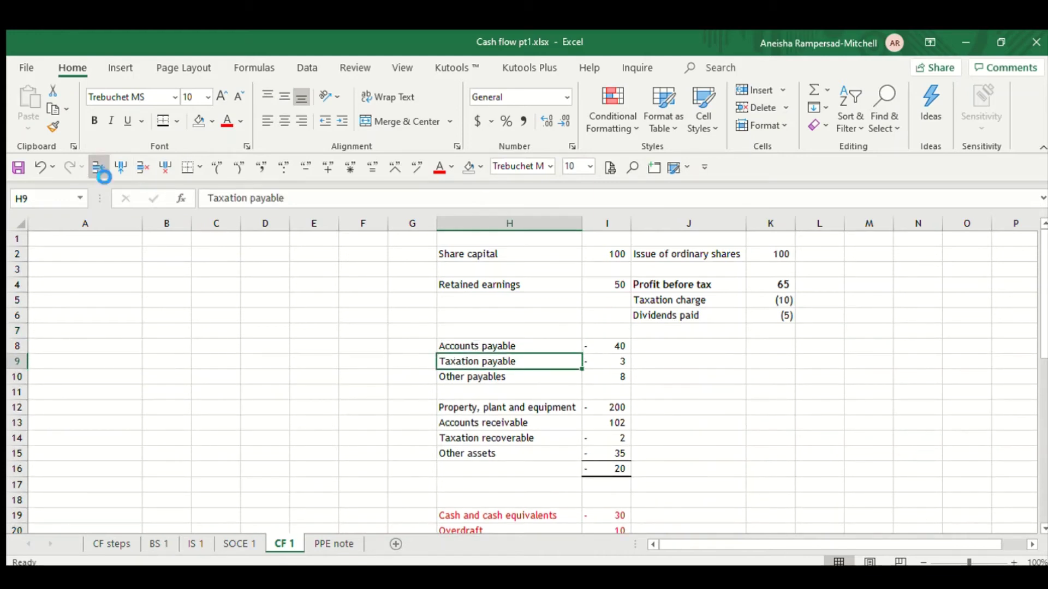
{"action": "left_click", "coordinate": [98, 167]}
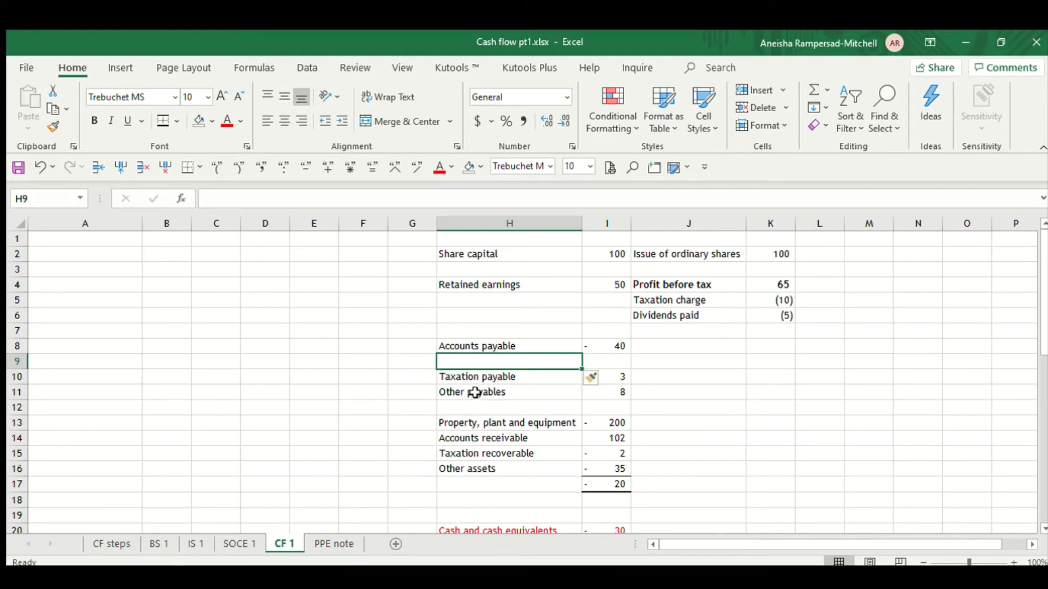
{"action": "left_click", "coordinate": [714, 345]}
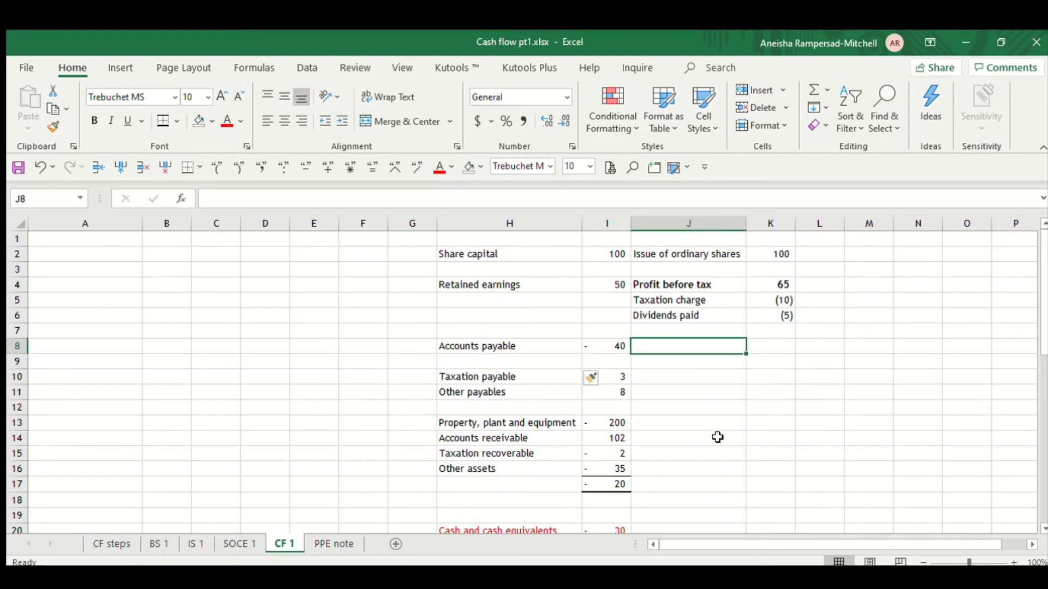
{"action": "left_click", "coordinate": [476, 390]}
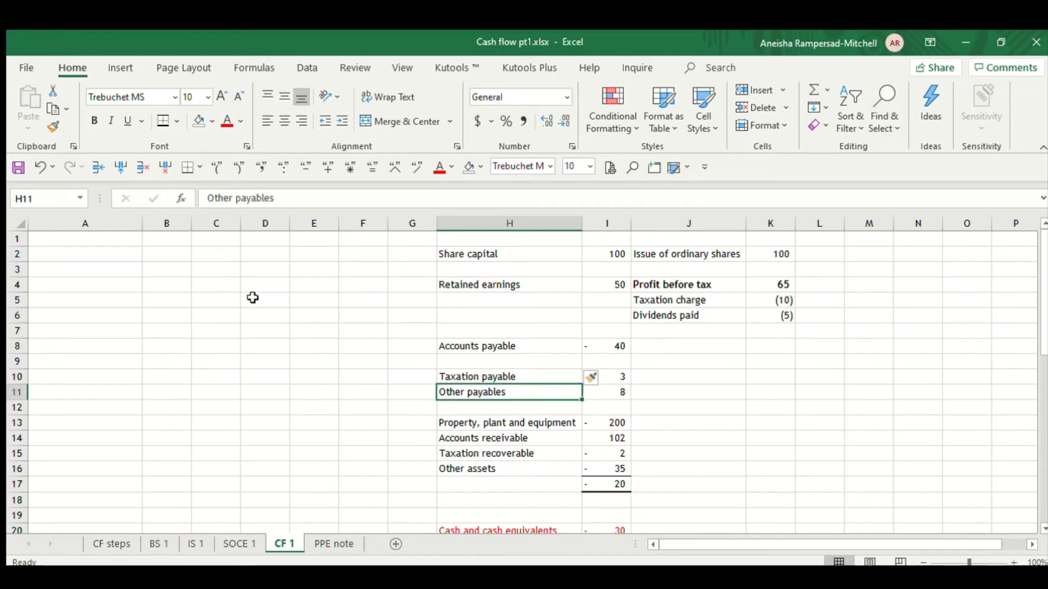
{"action": "left_click", "coordinate": [98, 167]}
Review the Taxation payable and Taxation recoverable movements together with the taxation charge in K5
{"action": "left_click", "coordinate": [594, 378]}
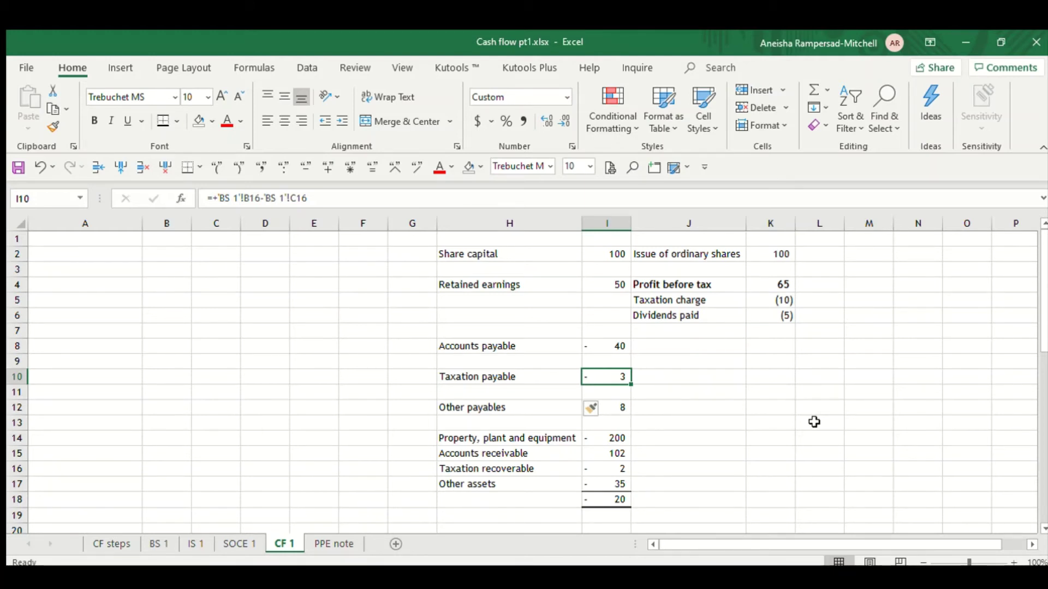
{"action": "left_click", "coordinate": [616, 469]}
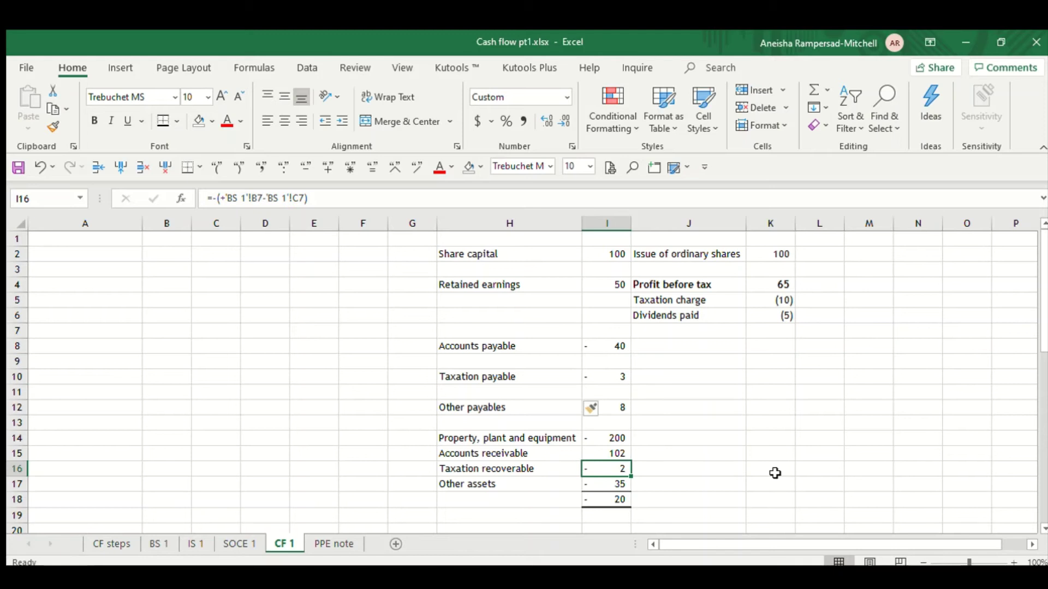
{"action": "left_click", "coordinate": [773, 299]}
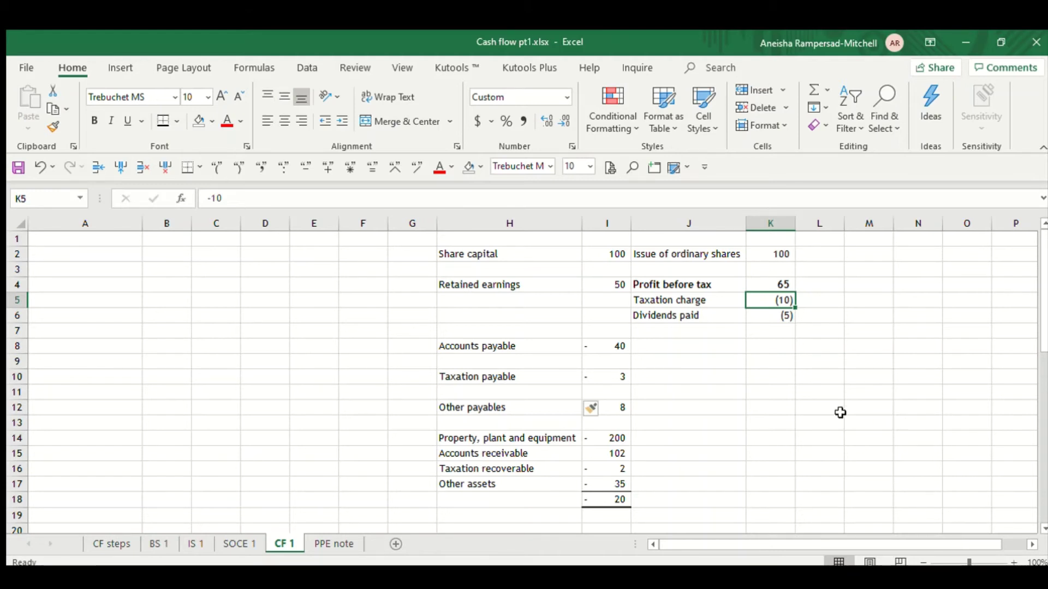
{"action": "left_click", "coordinate": [514, 375]}
{"action": "left_click", "coordinate": [620, 379]}
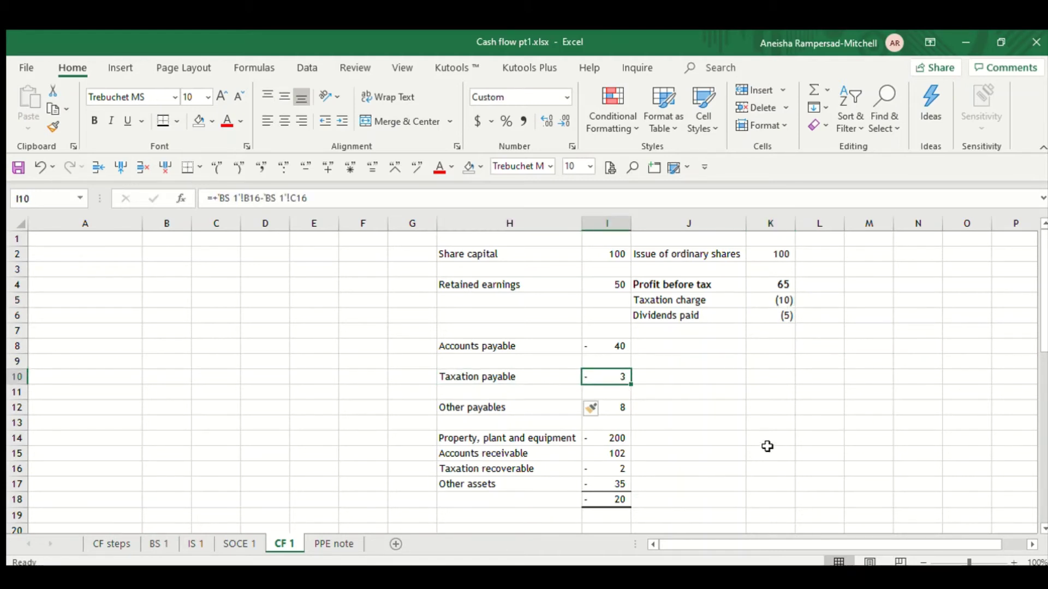
{"action": "left_click", "coordinate": [519, 373]}
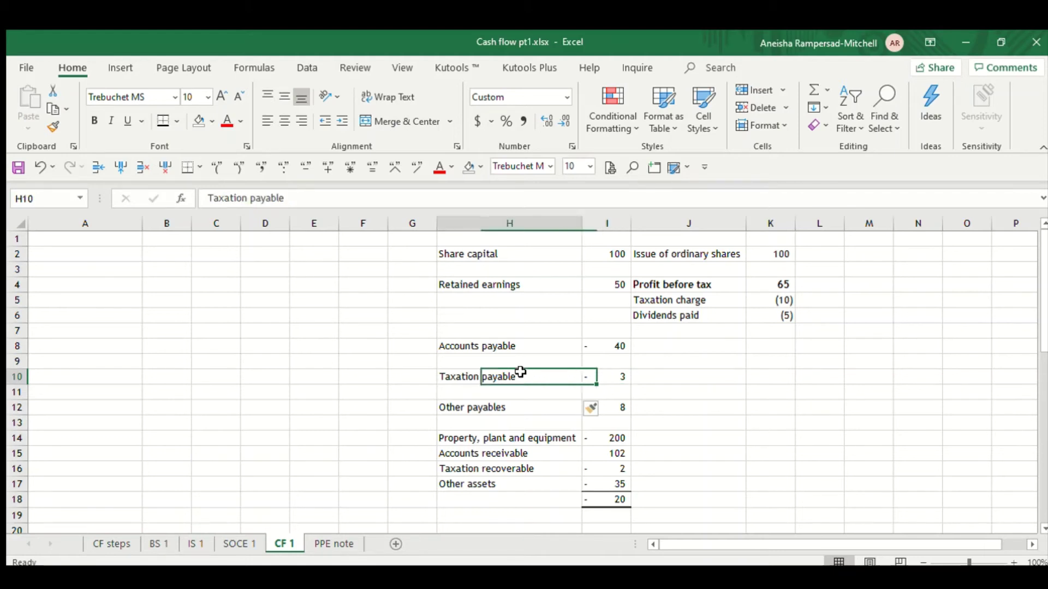
{"action": "left_click", "coordinate": [623, 378]}
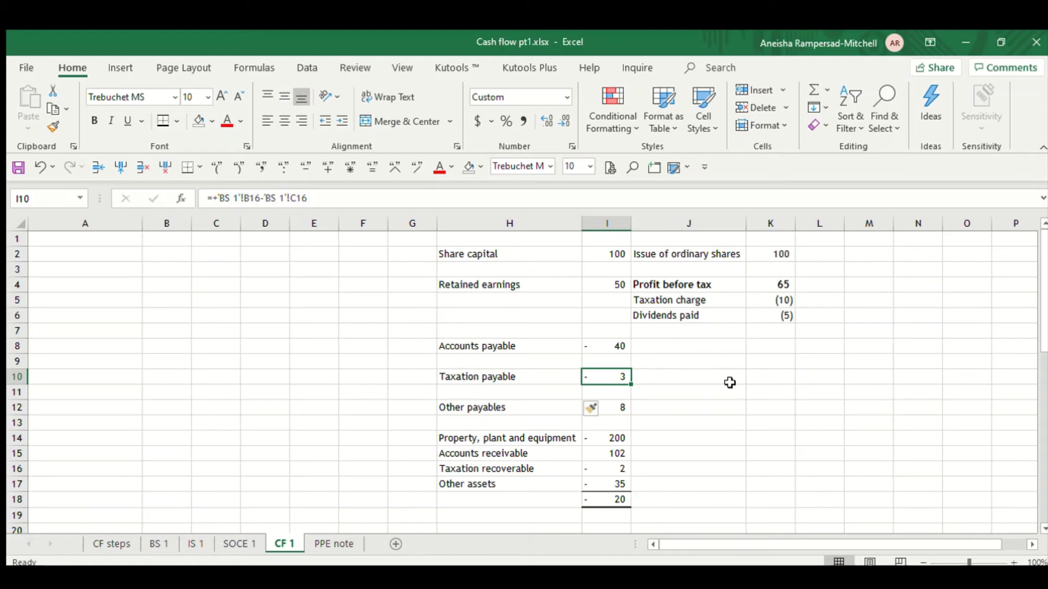
Insert two blank rows between Property, plant and equipment and Accounts receivable
{"action": "left_click", "coordinate": [531, 411]}
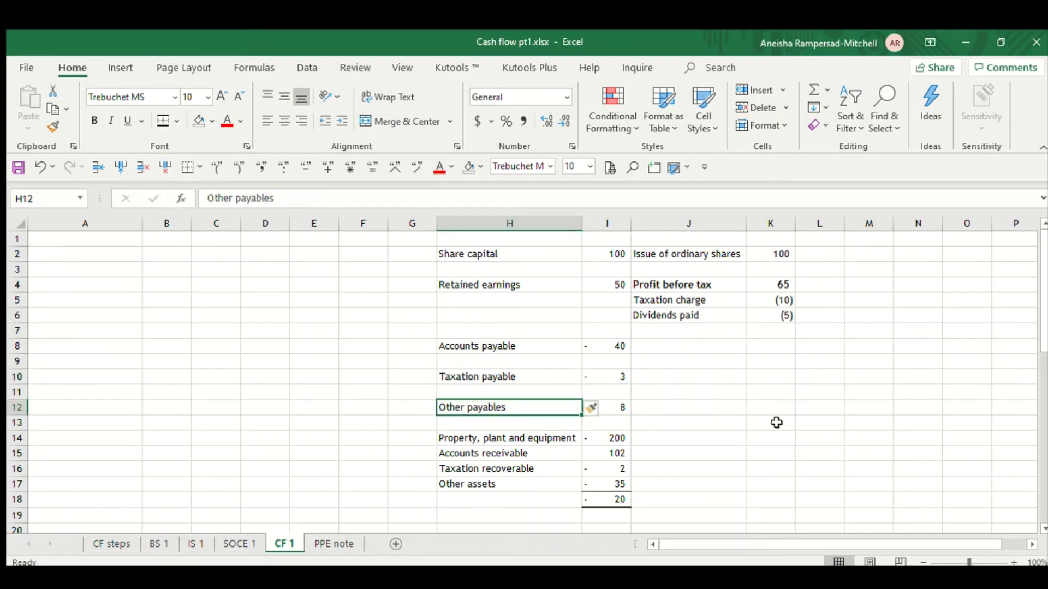
{"action": "left_click", "coordinate": [553, 453]}
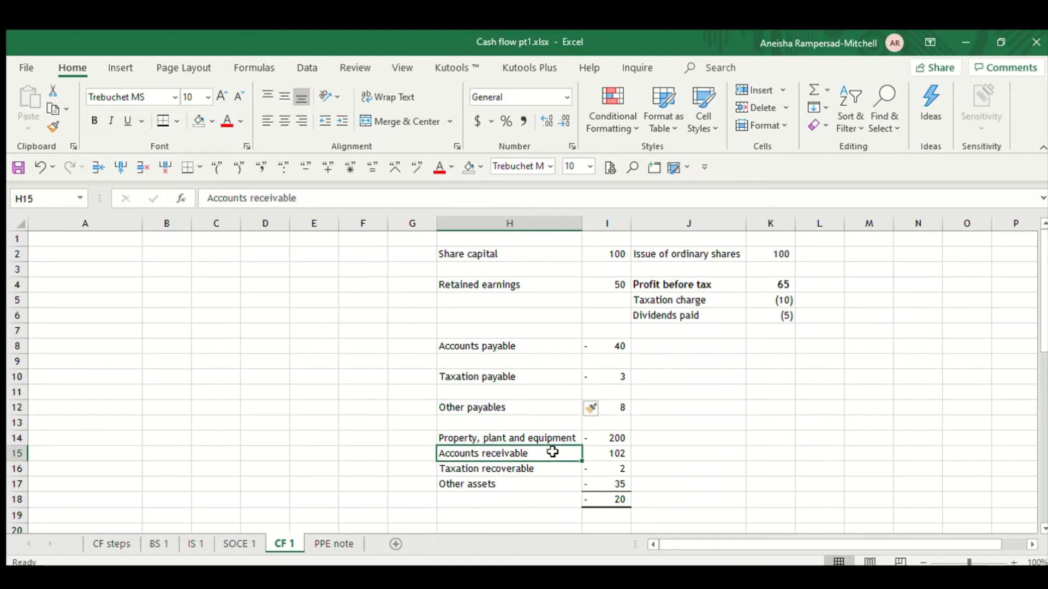
{"action": "left_click", "coordinate": [94, 166]}
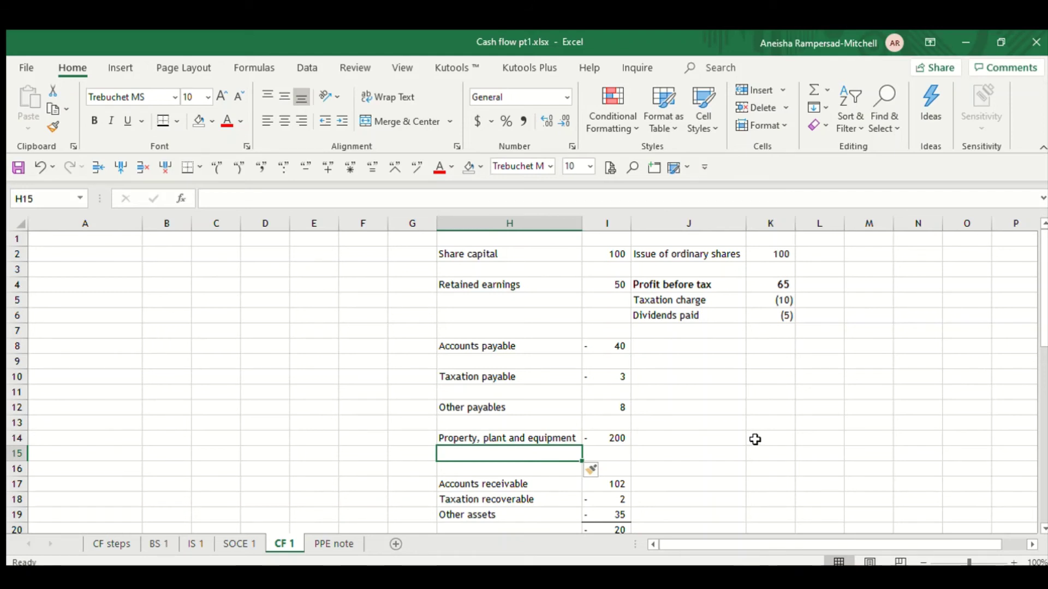
Copy the Additions and Charge for the year lines with their amounts from the PPE note sheet
{"action": "left_click", "coordinate": [542, 443]}
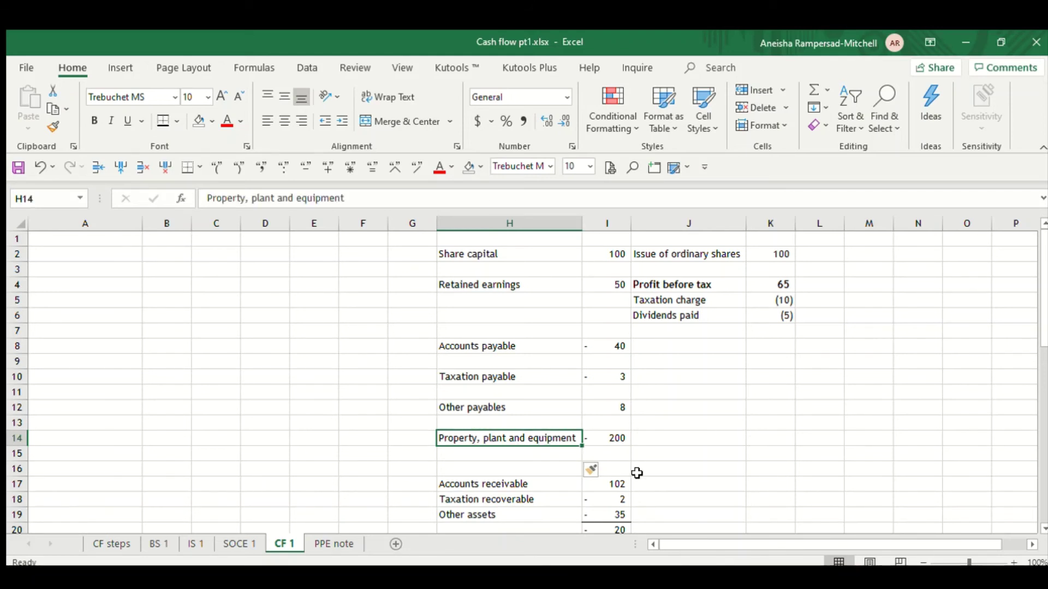
{"action": "left_click", "coordinate": [621, 439]}
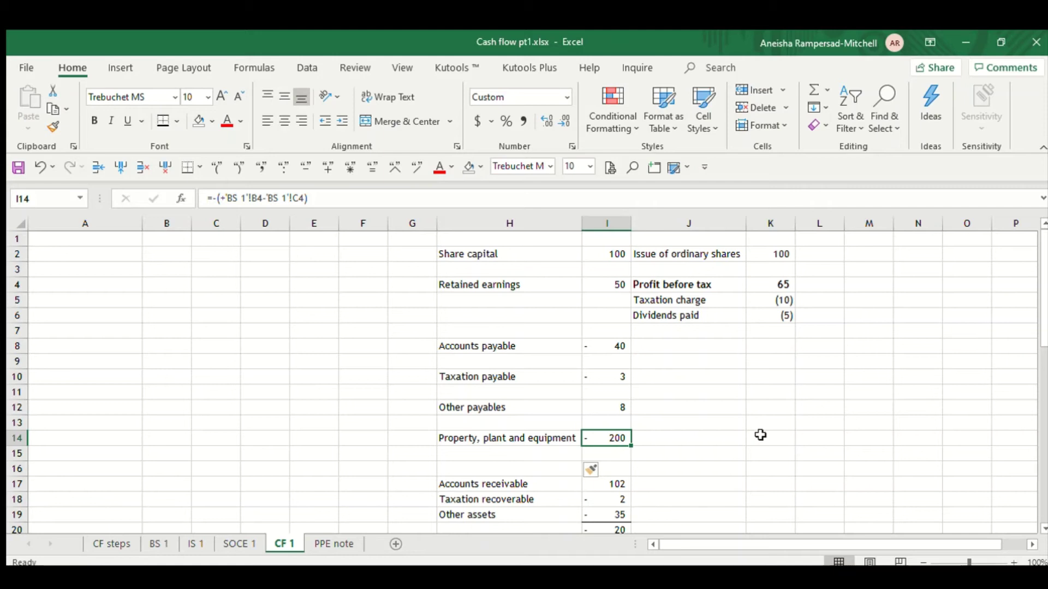
{"action": "left_click", "coordinate": [328, 544]}
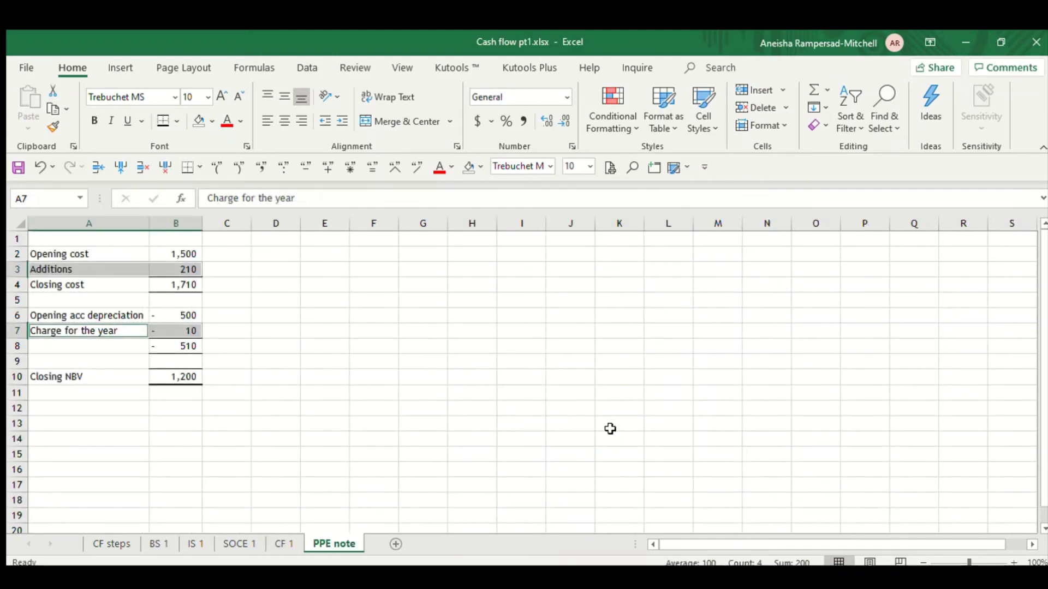
{"action": "left_click", "coordinate": [472, 267]}
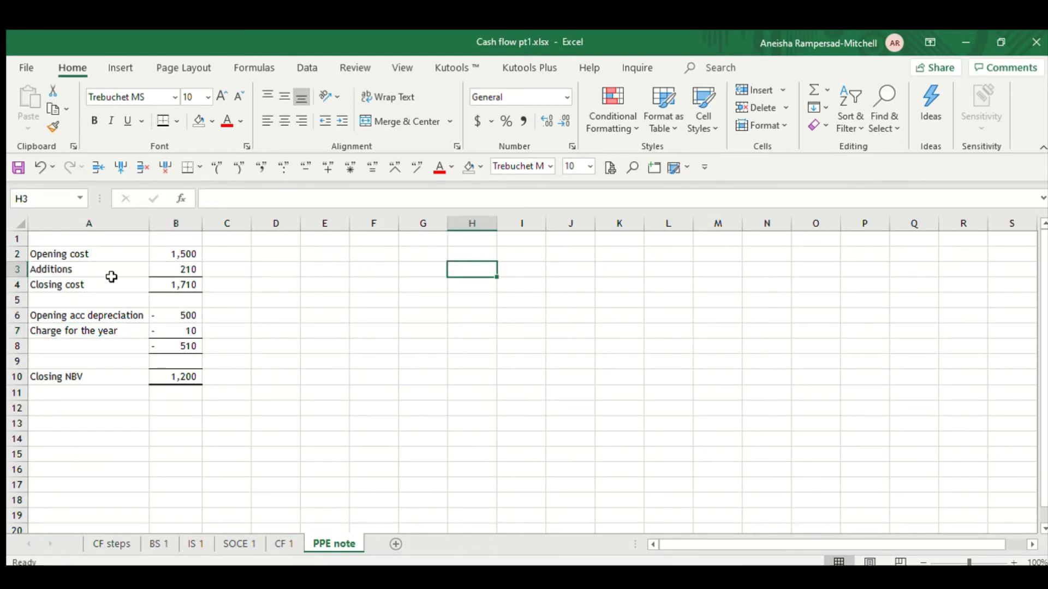
{"action": "left_click_drag", "start_coordinate": [113, 270], "coordinate": [166, 272]}
{"action": "left_click_drag", "start_coordinate": [119, 333], "coordinate": [180, 331], "text": "ctrl"}
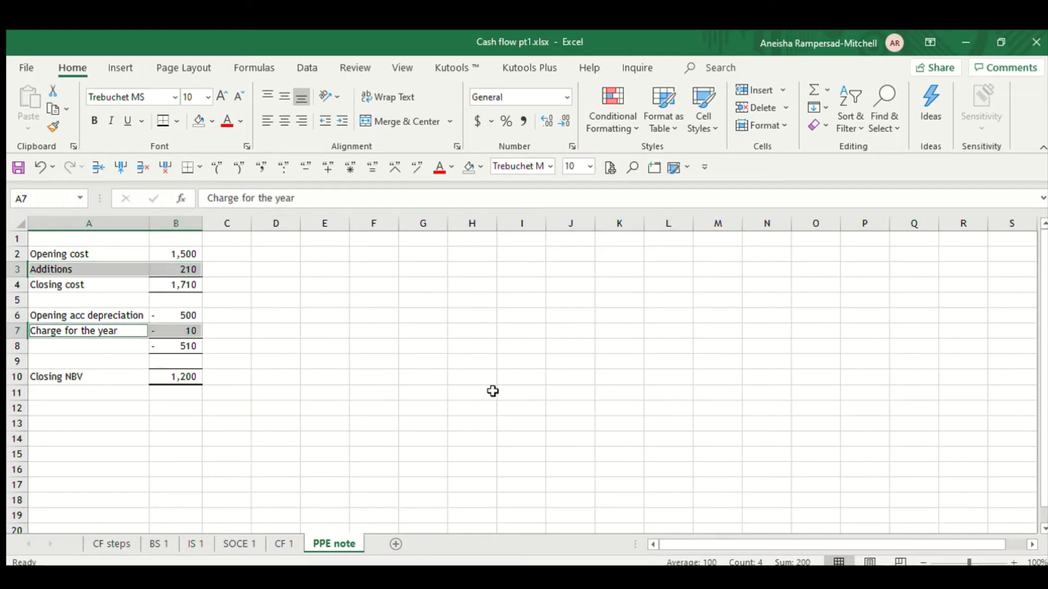
{"action": "key", "text": "ctrl+c"}
Paste the copied PPE lines into CF 1 and place them beside Property, plant and equipment in J14:K15
{"action": "left_click", "coordinate": [288, 543]}
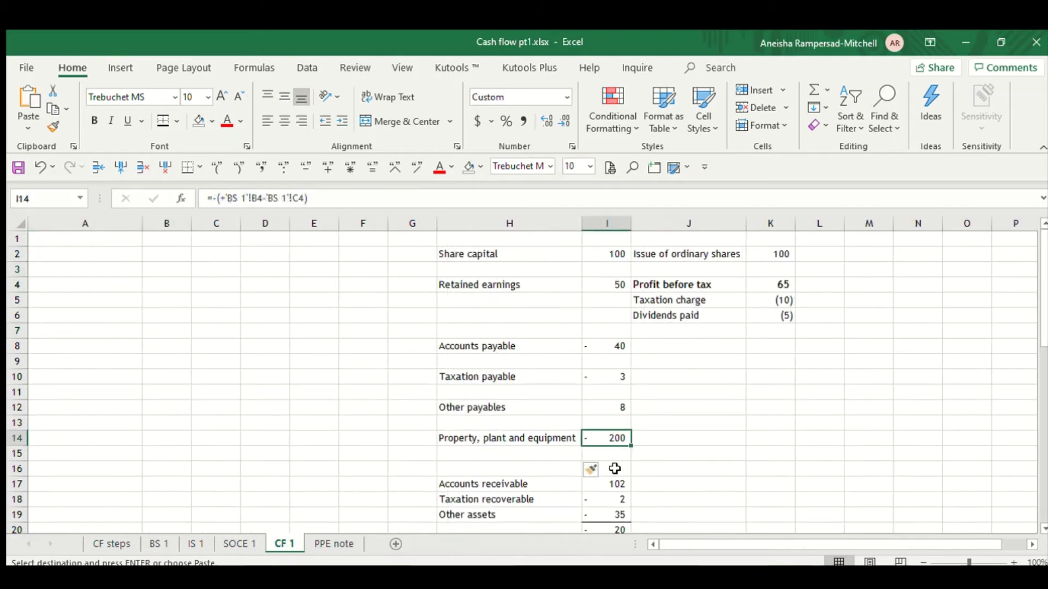
{"action": "left_click", "coordinate": [705, 343]}
{"action": "key", "text": "ctrl+v"}
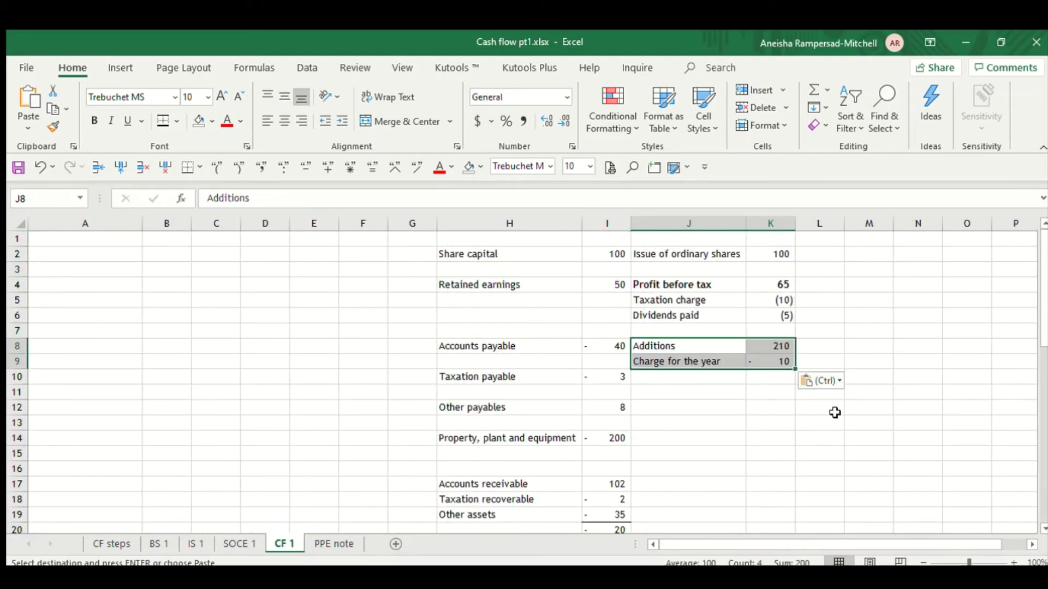
{"action": "left_click", "coordinate": [728, 484]}
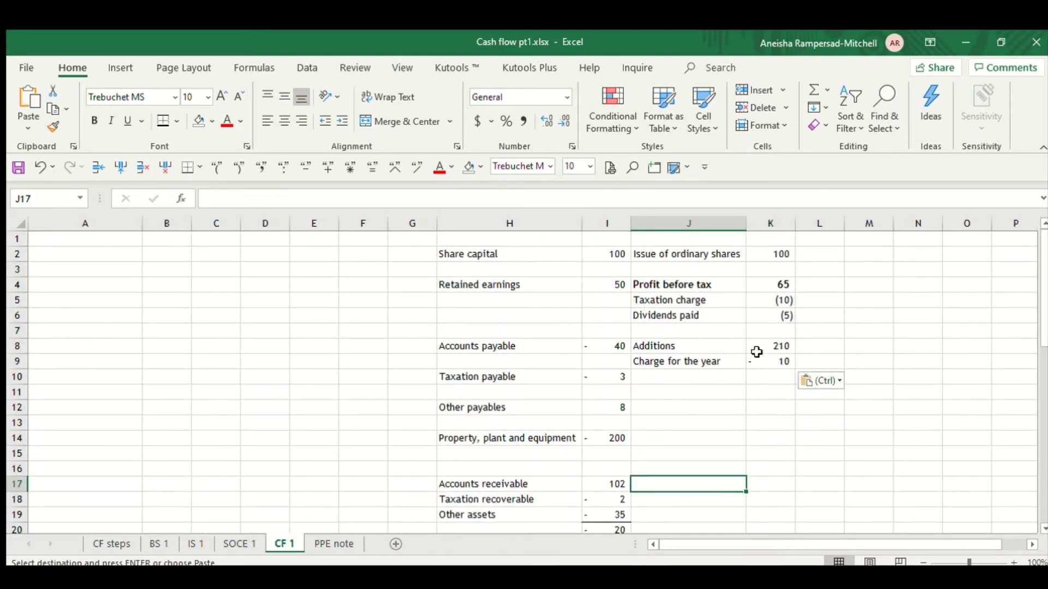
{"action": "left_click_drag", "start_coordinate": [709, 351], "coordinate": [752, 461]}
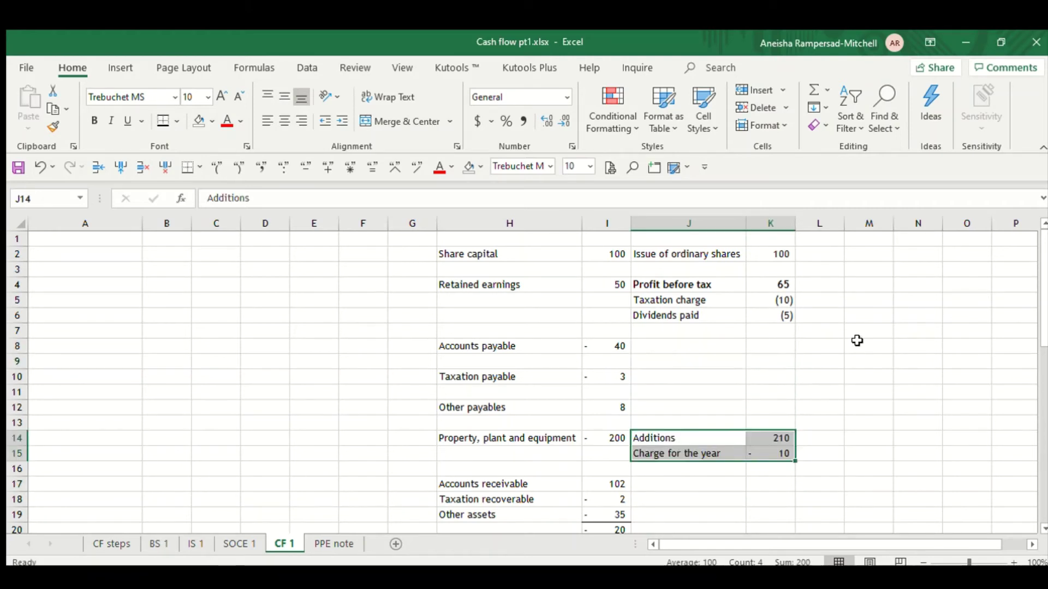
Compare the sum of Additions and Charge for the year with the Property, plant and equipment movement in I14
{"action": "scroll", "coordinate": [821, 374], "scroll_direction": "down", "scroll_amount": 2}
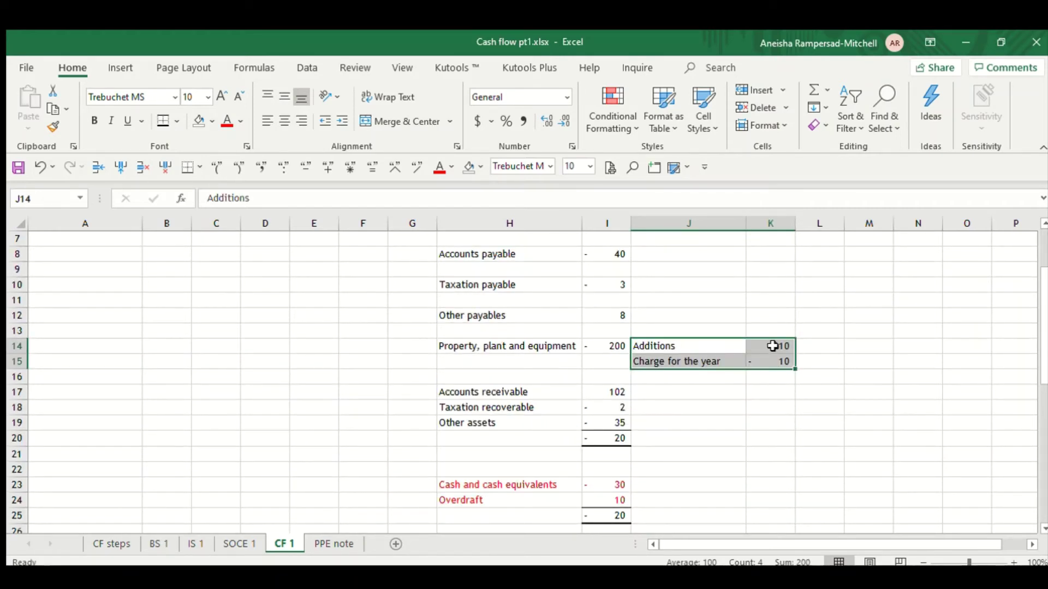
{"action": "left_click_drag", "start_coordinate": [772, 347], "coordinate": [772, 367]}
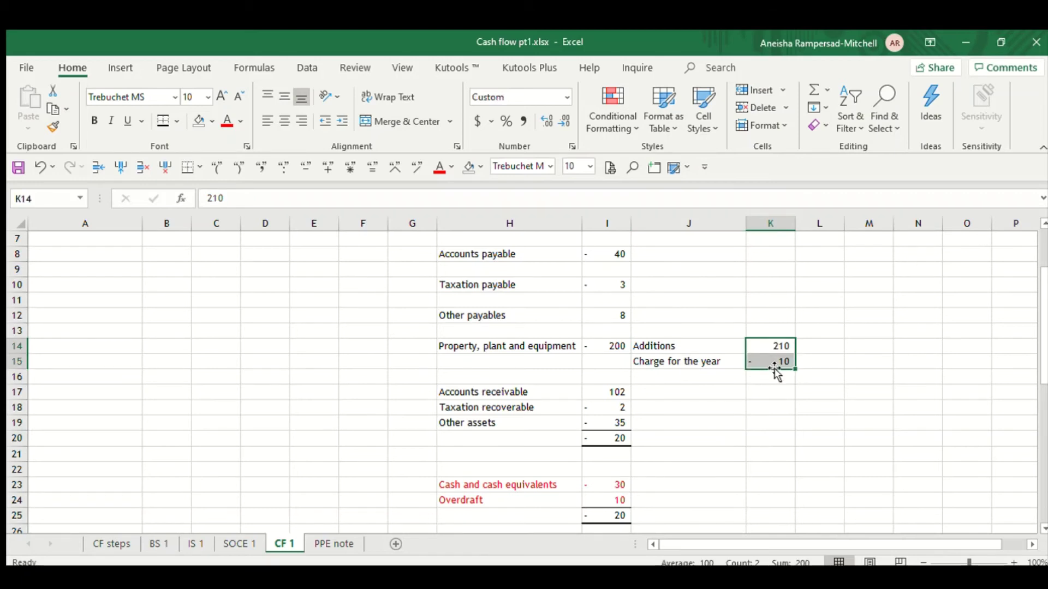
{"action": "left_click", "coordinate": [589, 345]}
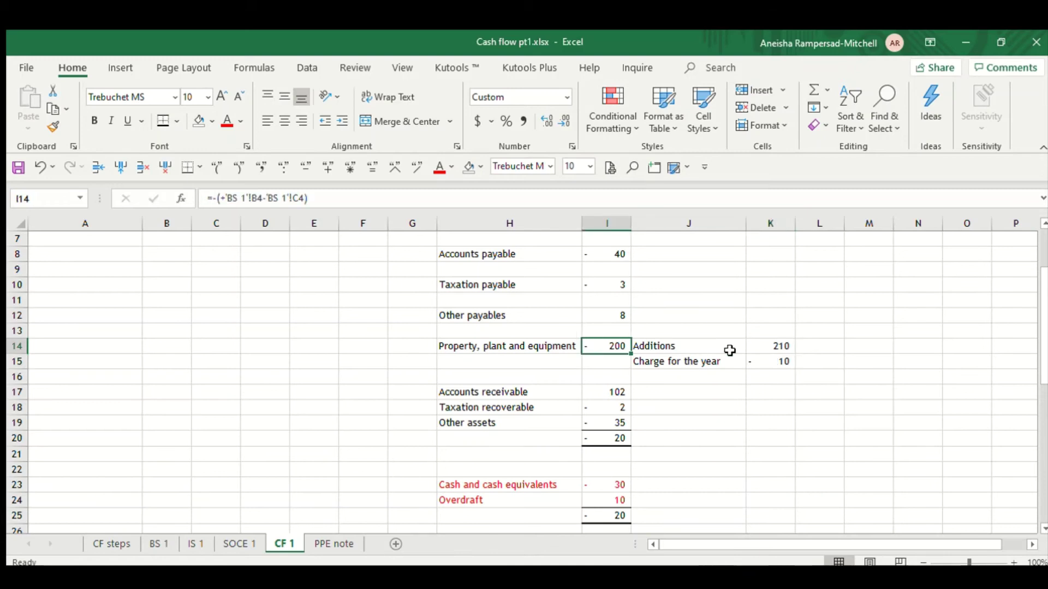
{"action": "left_click_drag", "start_coordinate": [779, 345], "coordinate": [778, 364]}
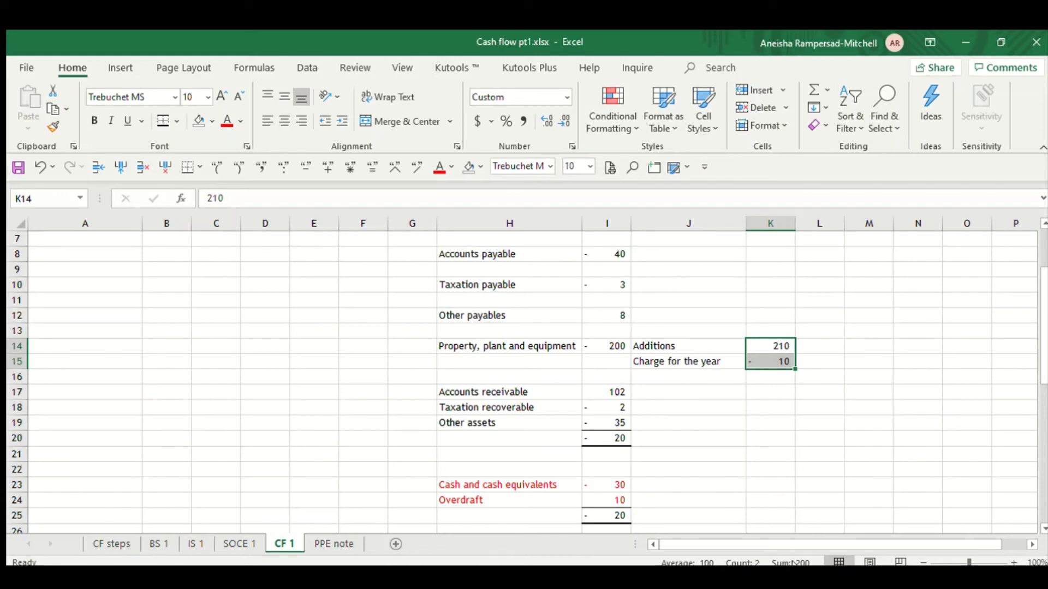
{"action": "left_click", "coordinate": [605, 350]}
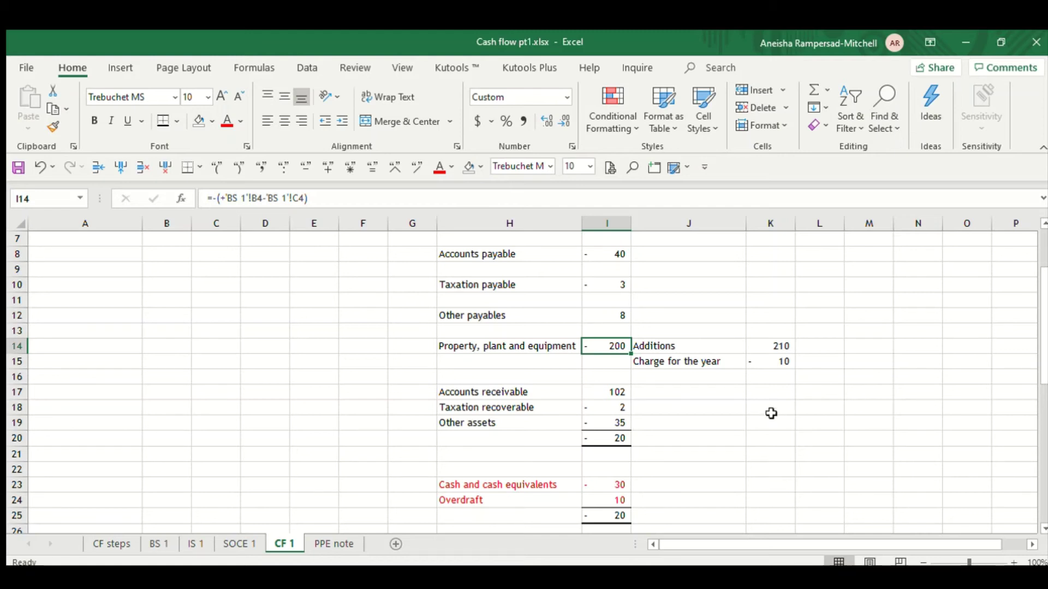
Reverse the signs of the PPE items, setting Additions in K14 to -210 and Charge for the year in K15 to 10
{"action": "left_click", "coordinate": [781, 343]}
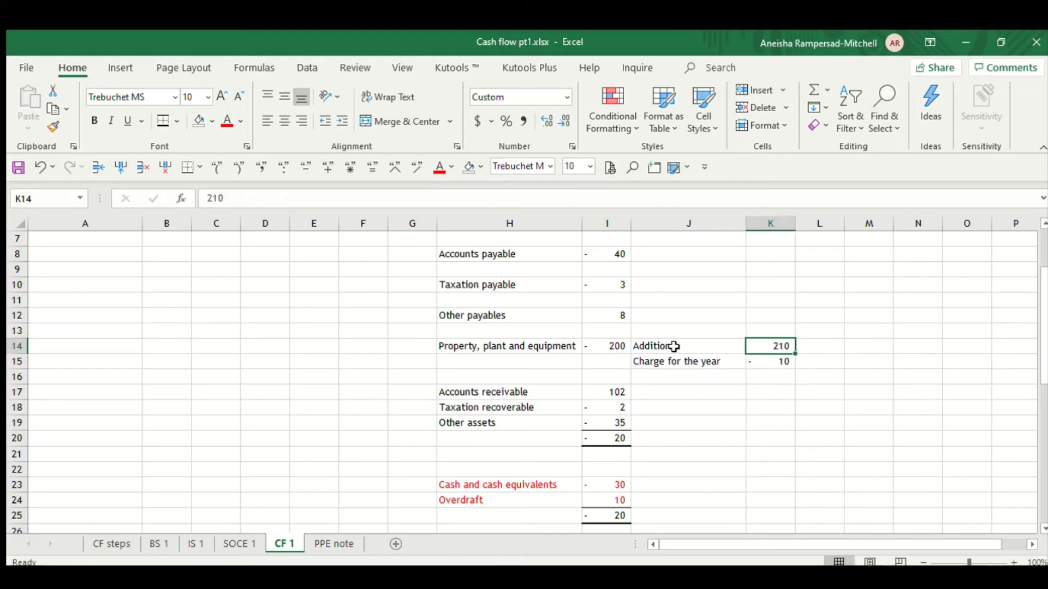
{"action": "left_click", "coordinate": [212, 199]}
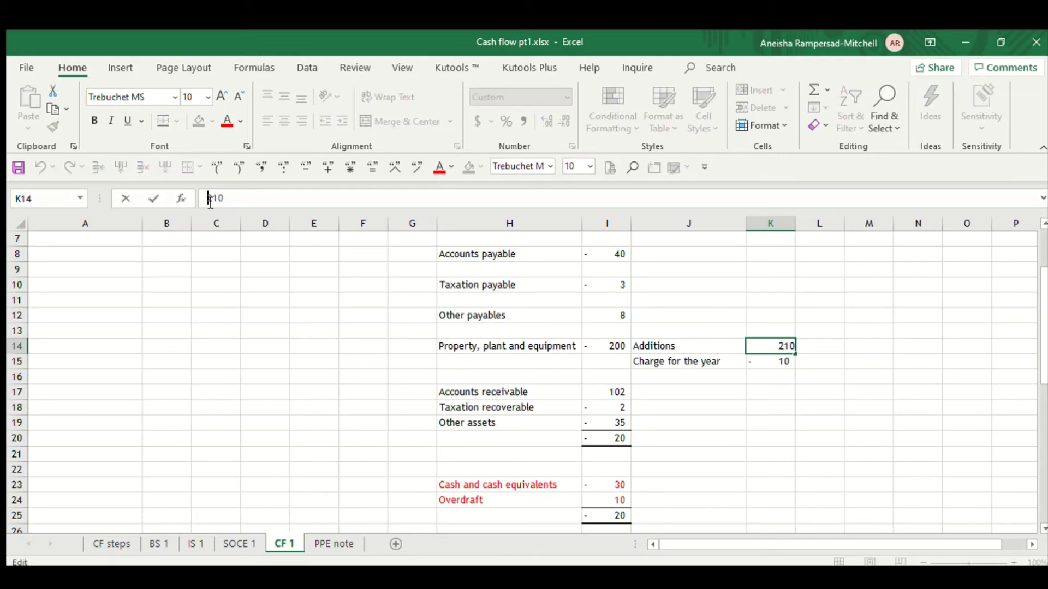
{"action": "type", "text": "-"}
{"action": "key", "text": "Return"}
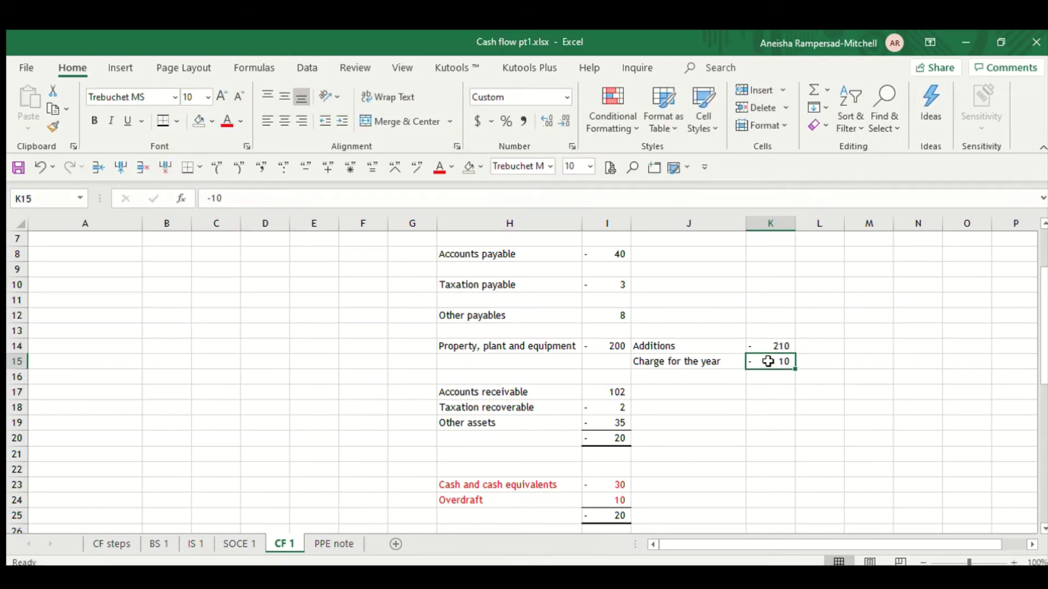
{"action": "left_click", "coordinate": [207, 200]}
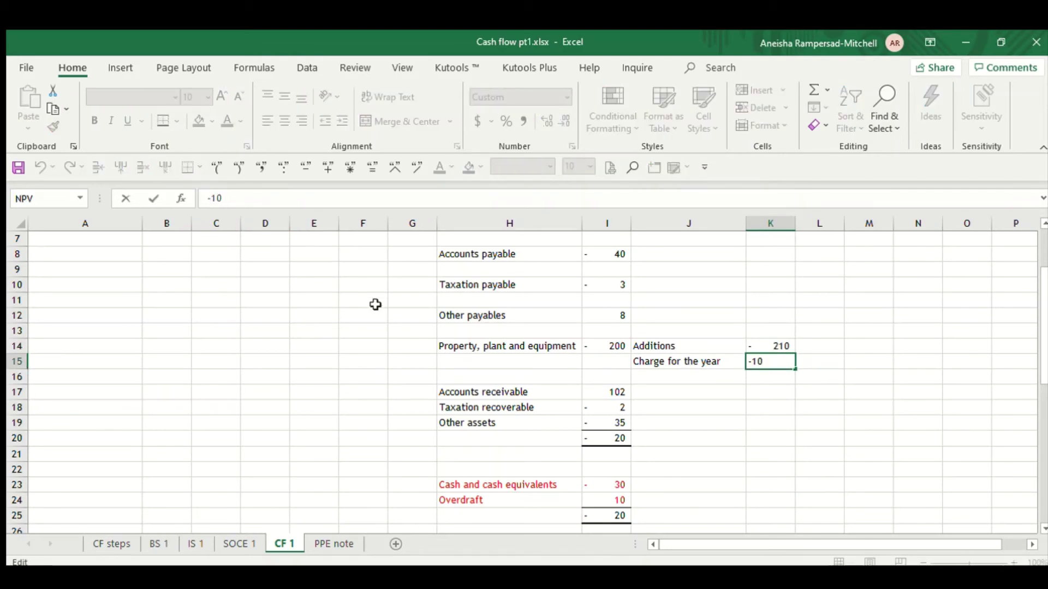
{"action": "key", "text": "Delete"}
{"action": "key", "text": "Return"}
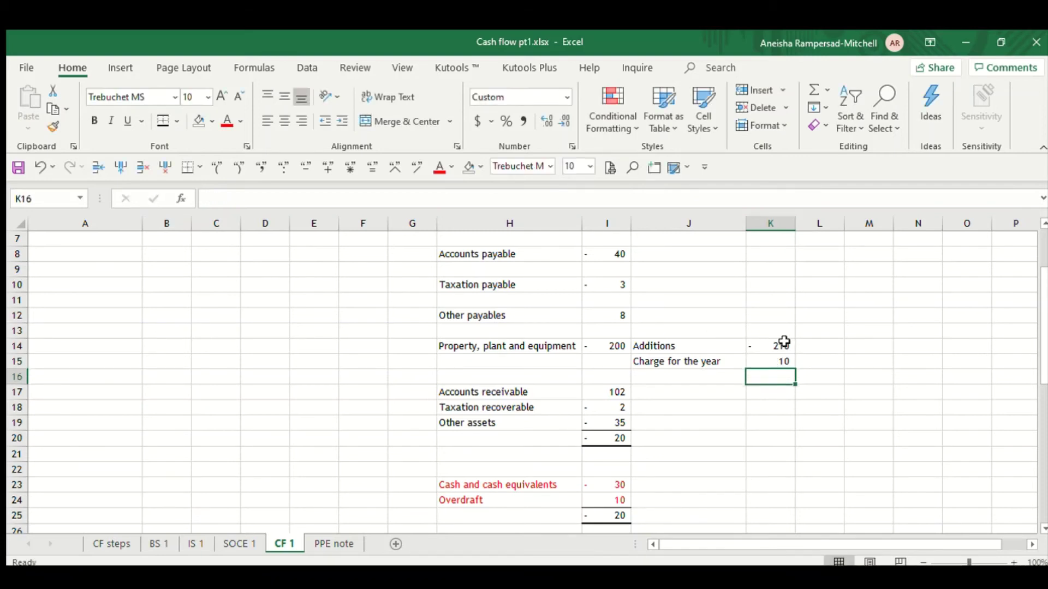
Check the sum of K14:K15 against the Property, plant and equipment movement in I14
{"action": "left_click_drag", "start_coordinate": [784, 344], "coordinate": [786, 362]}
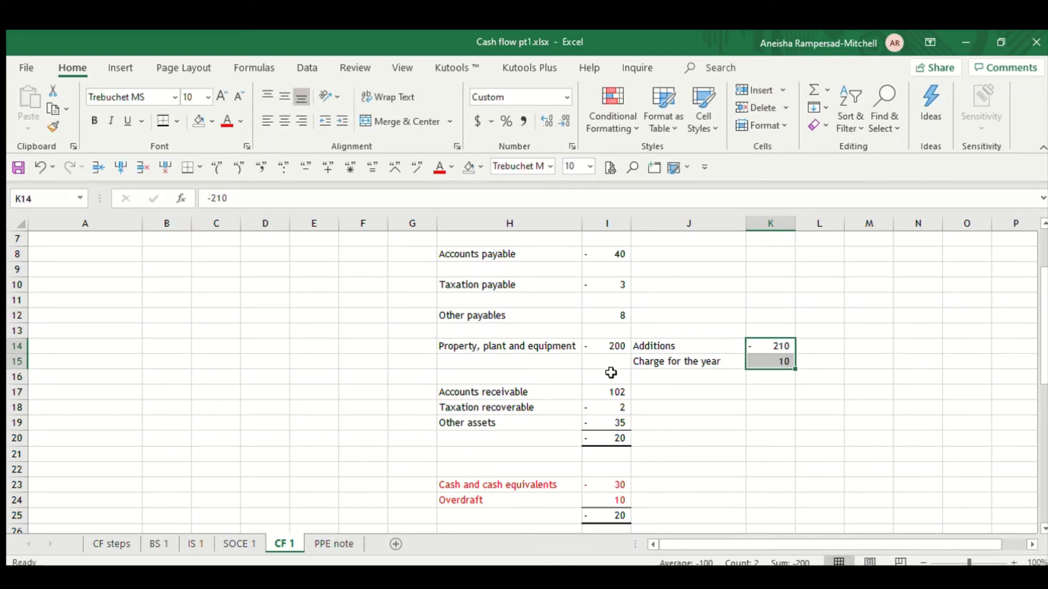
{"action": "left_click", "coordinate": [540, 344]}
{"action": "key", "text": "Right"}
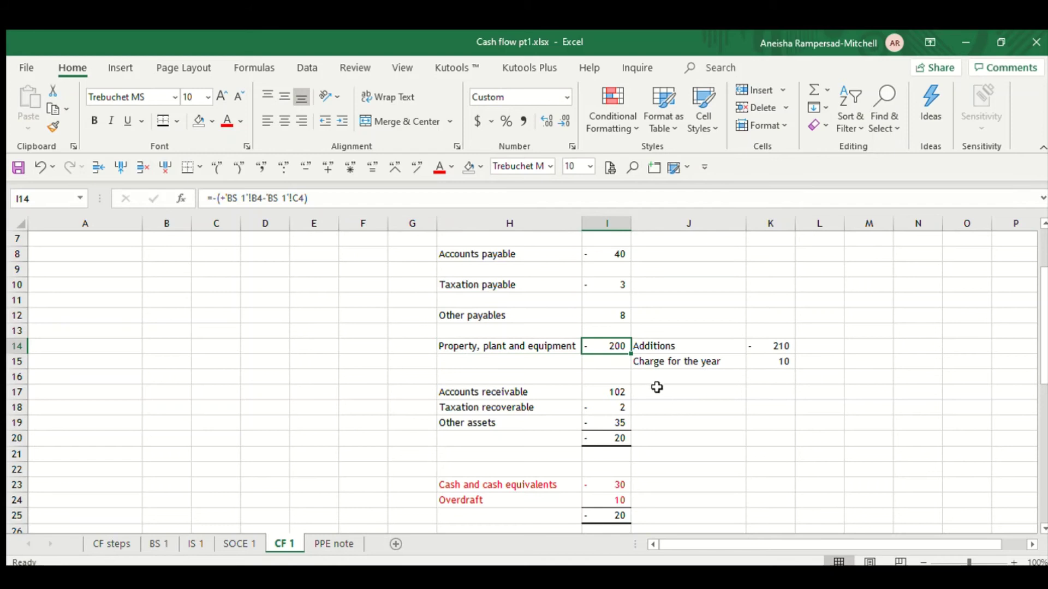
{"action": "left_click", "coordinate": [554, 346]}
{"action": "left_click", "coordinate": [601, 347]}
Insert a blank row above each of Taxation recoverable and Other assets
{"action": "left_click", "coordinate": [543, 392]}
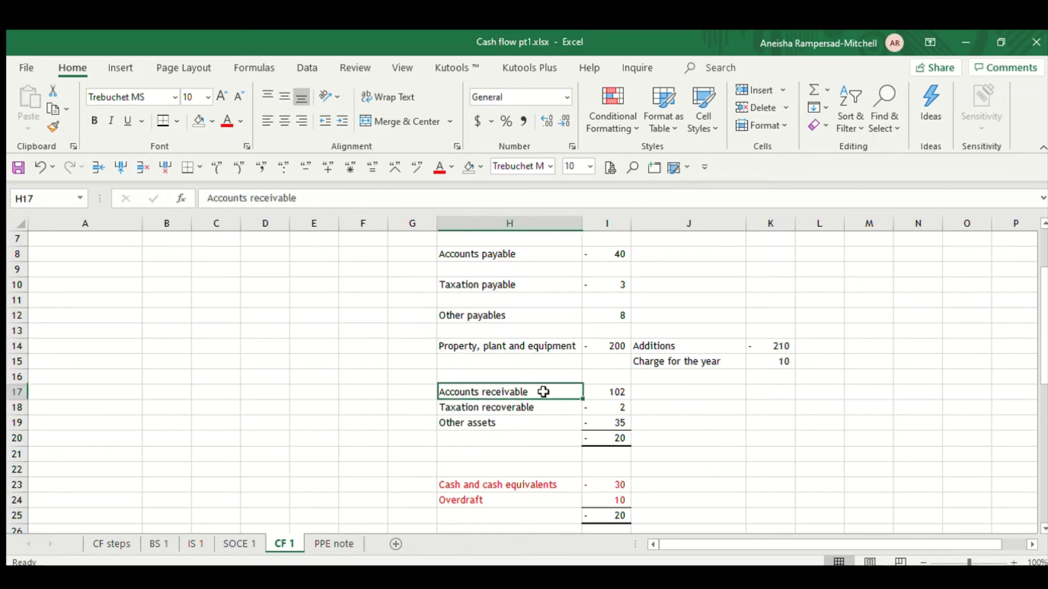
{"action": "key", "text": "Down"}
{"action": "left_click", "coordinate": [99, 167]}
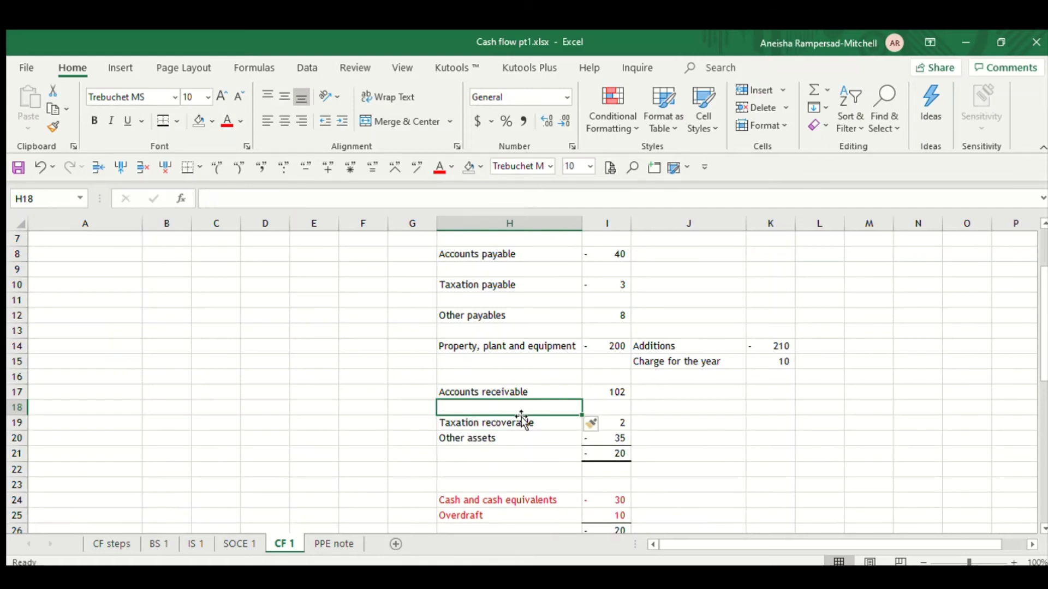
{"action": "left_click", "coordinate": [534, 389]}
{"action": "key", "text": "Right"}
{"action": "left_click", "coordinate": [533, 438]}
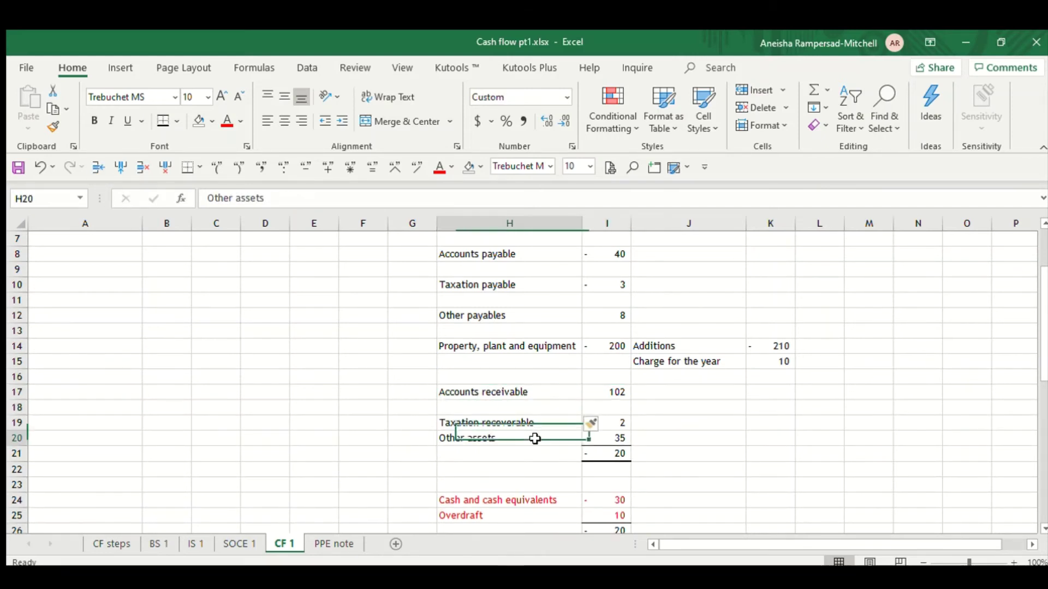
{"action": "left_click", "coordinate": [99, 167]}
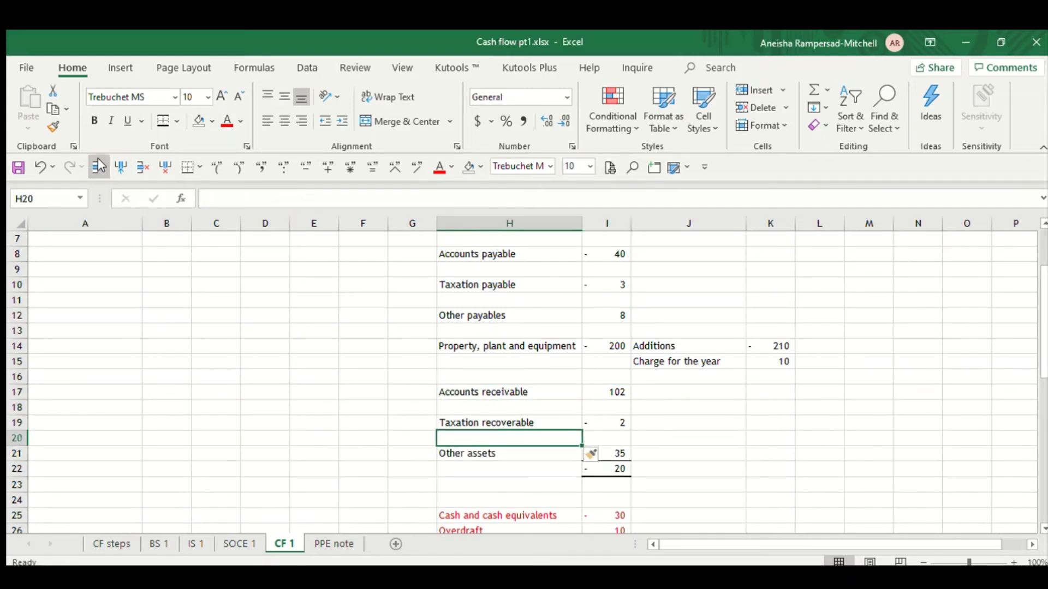
Insert a blank row between Other assets and the total of the balance sheet movements
{"action": "left_click", "coordinate": [505, 417]}
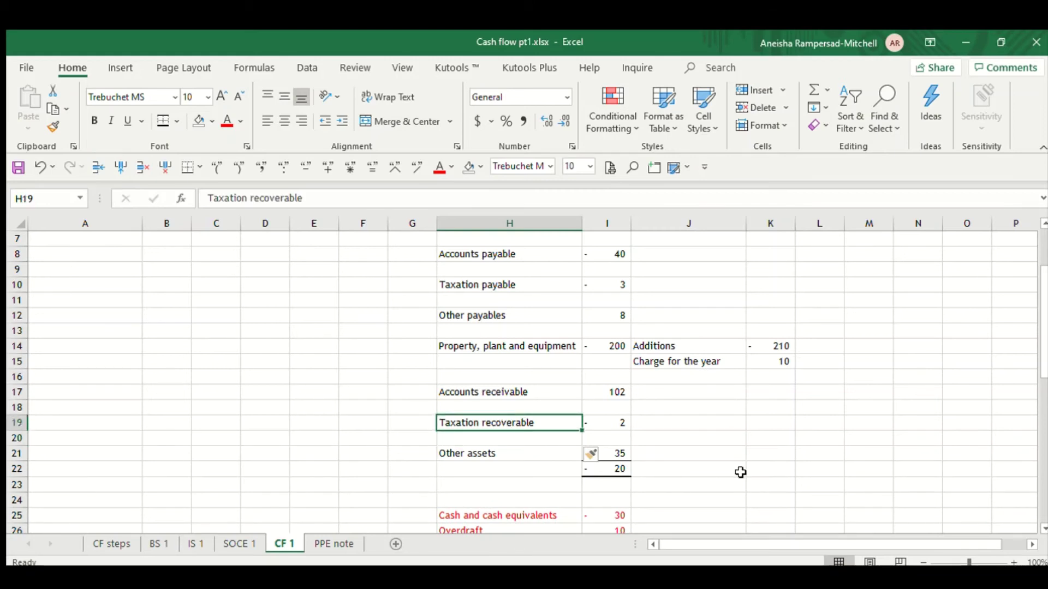
{"action": "left_click", "coordinate": [532, 283]}
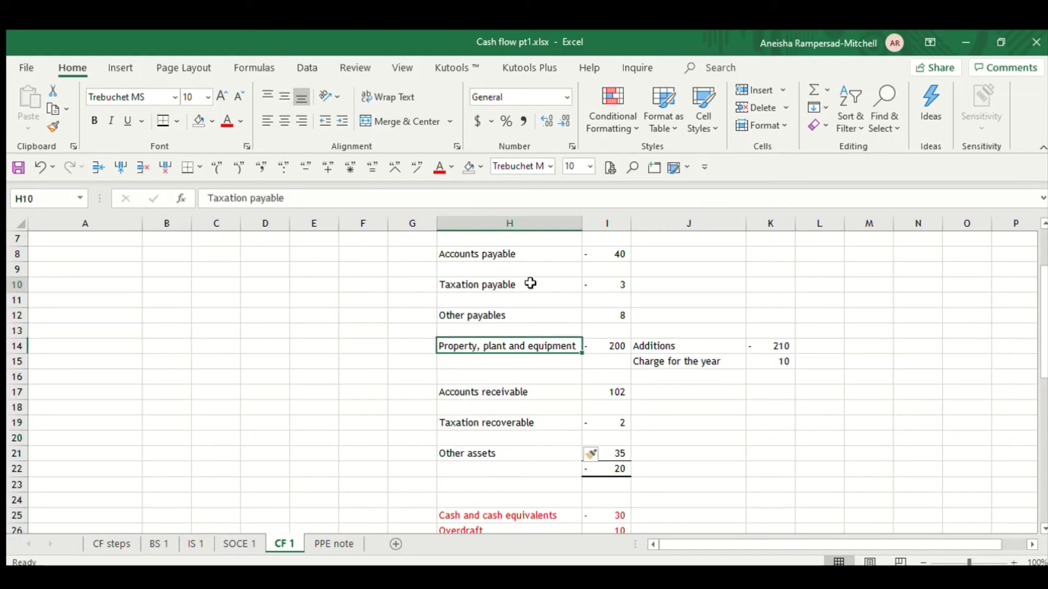
{"action": "scroll", "coordinate": [710, 461], "scroll_direction": "up", "scroll_amount": 2}
{"action": "scroll", "coordinate": [706, 458], "scroll_direction": "down", "scroll_amount": 3}
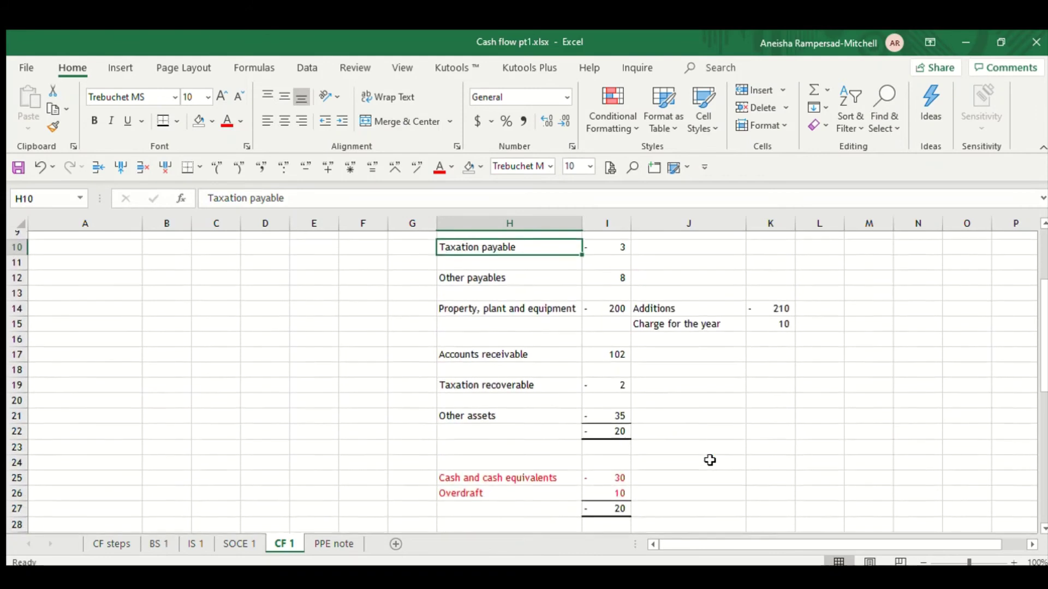
{"action": "left_click", "coordinate": [540, 409]}
{"action": "left_click", "coordinate": [524, 423]}
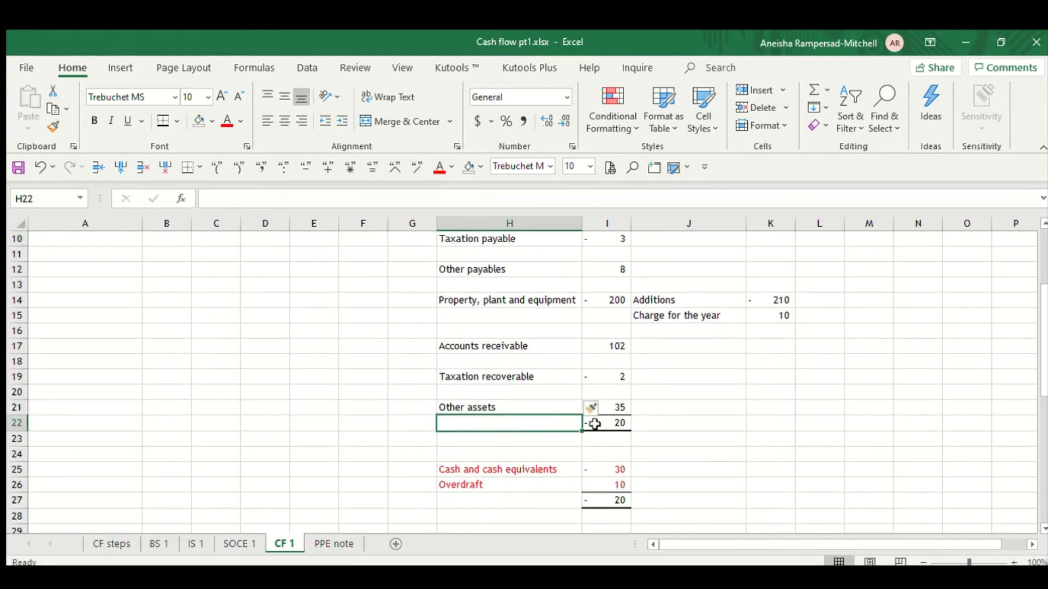
{"action": "left_click", "coordinate": [97, 167]}
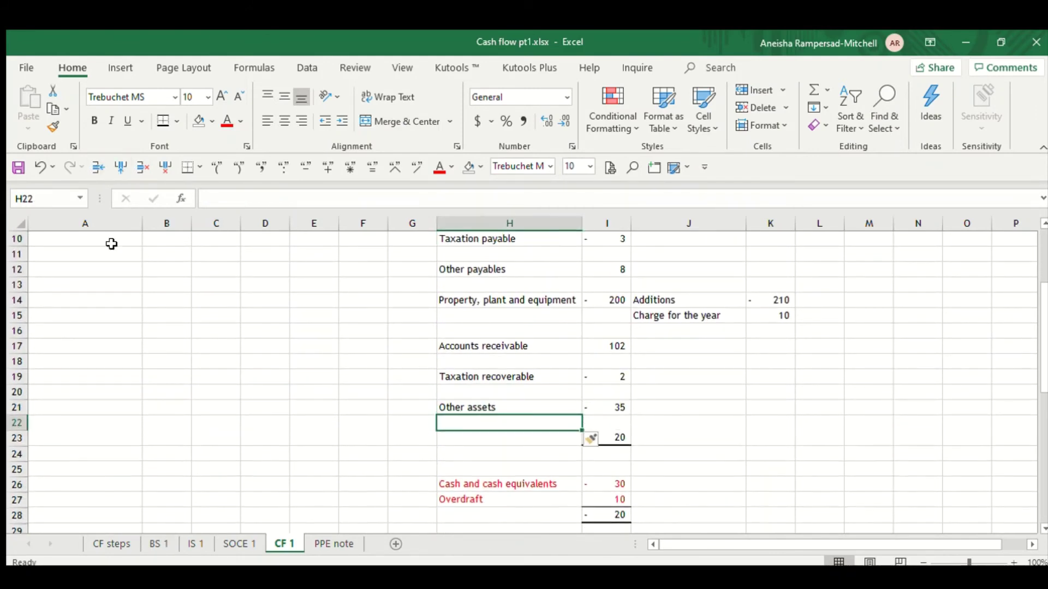
{"action": "left_click", "coordinate": [492, 409]}
Enter the label "Profit before tax" in cell A2 as the first line of the cash flow statement
{"action": "scroll", "coordinate": [519, 483], "scroll_direction": "up", "scroll_amount": 3}
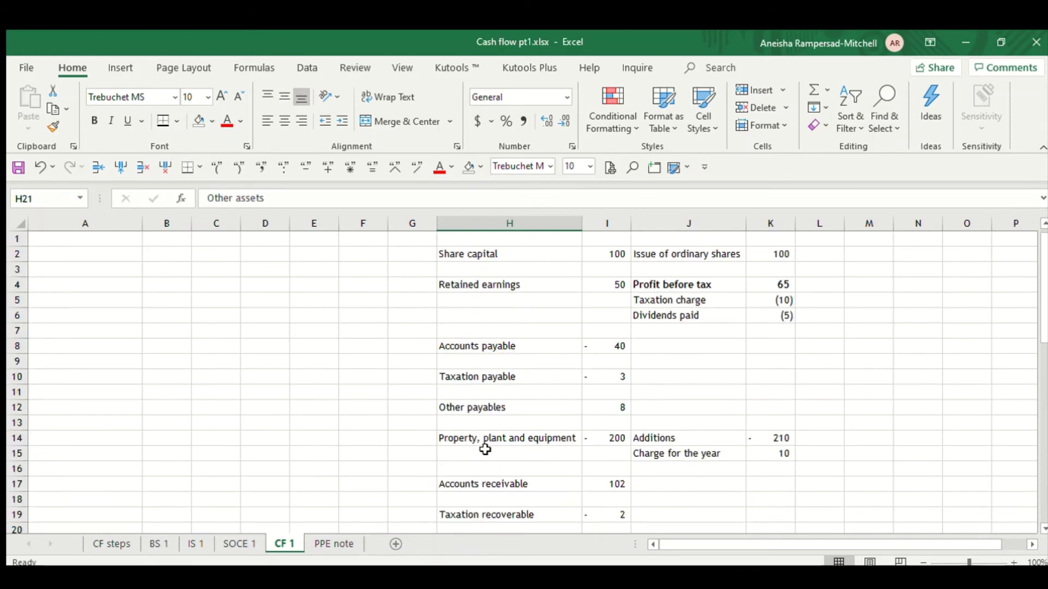
{"action": "left_click", "coordinate": [104, 256]}
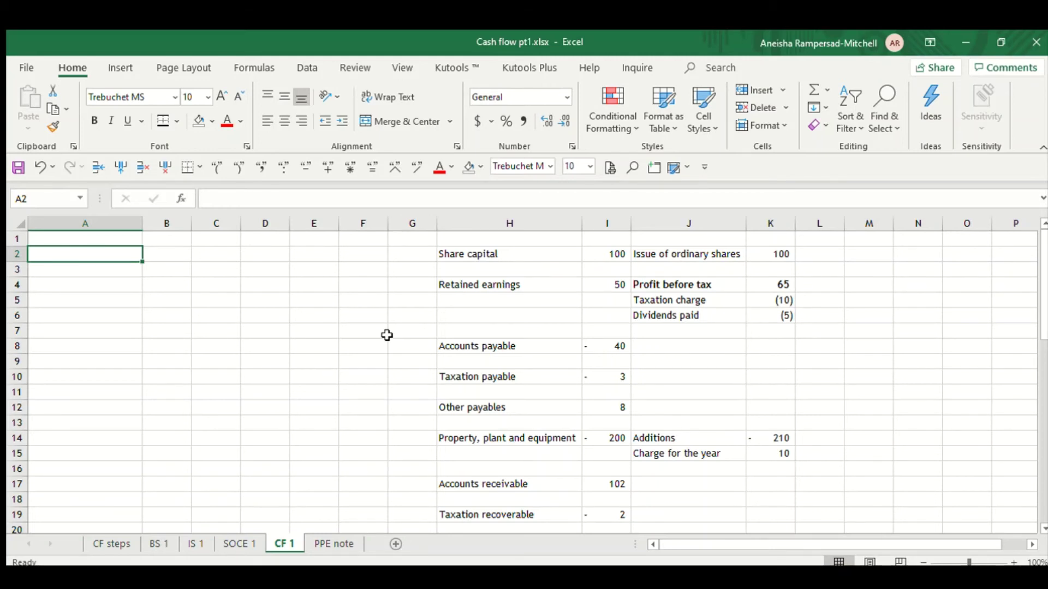
{"action": "type", "text": "Profit"}
{"action": "key", "text": "BackSpace"}
{"action": "key", "text": "BackSpace"}
{"action": "key", "text": "BackSpace"}
{"action": "key", "text": "BackSpace"}
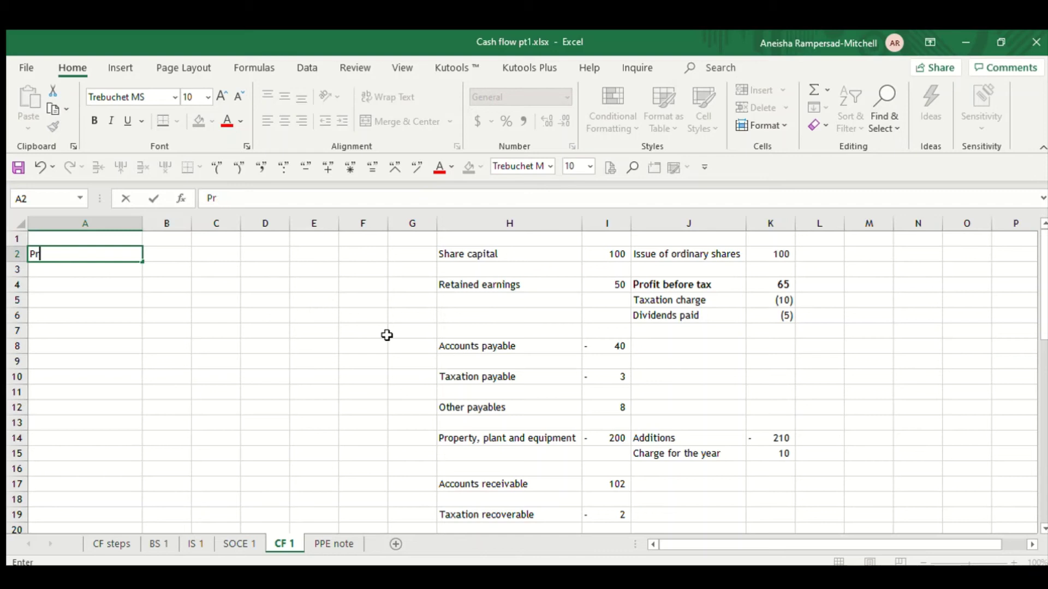
{"action": "type", "text": "ofit before tax"}
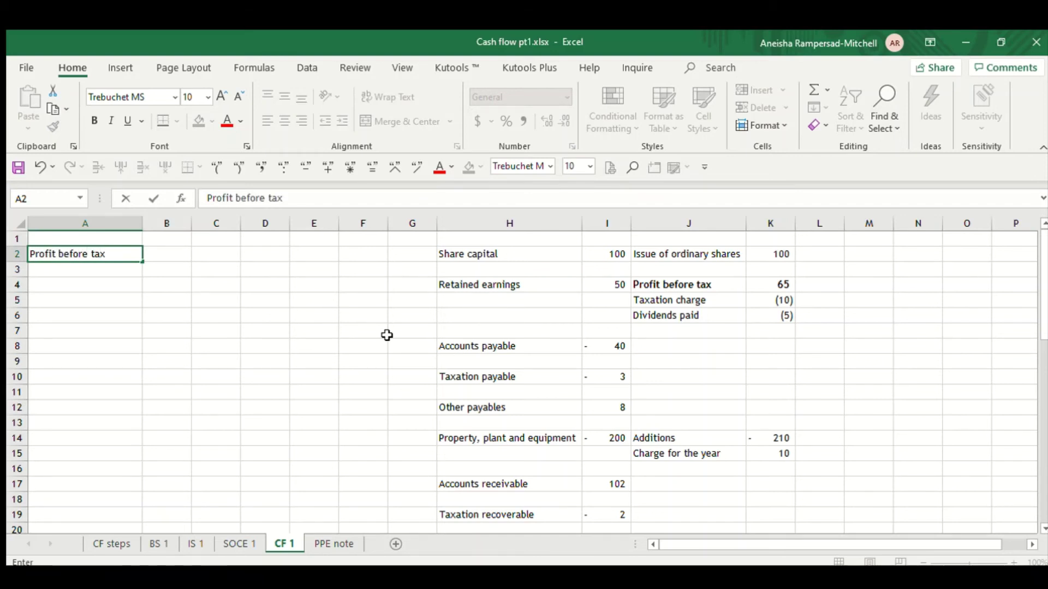
{"action": "key", "text": "Return"}
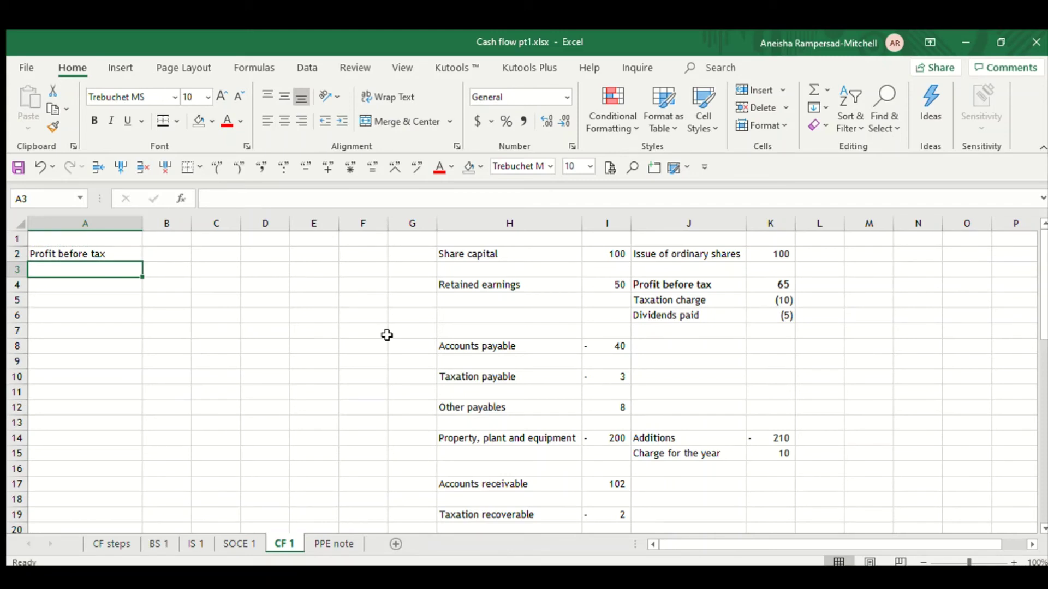
Enter the heading "Adjustments:" in A3 and the label "Depreciation charge" in A4
{"action": "type", "text": "Adjustments:"}
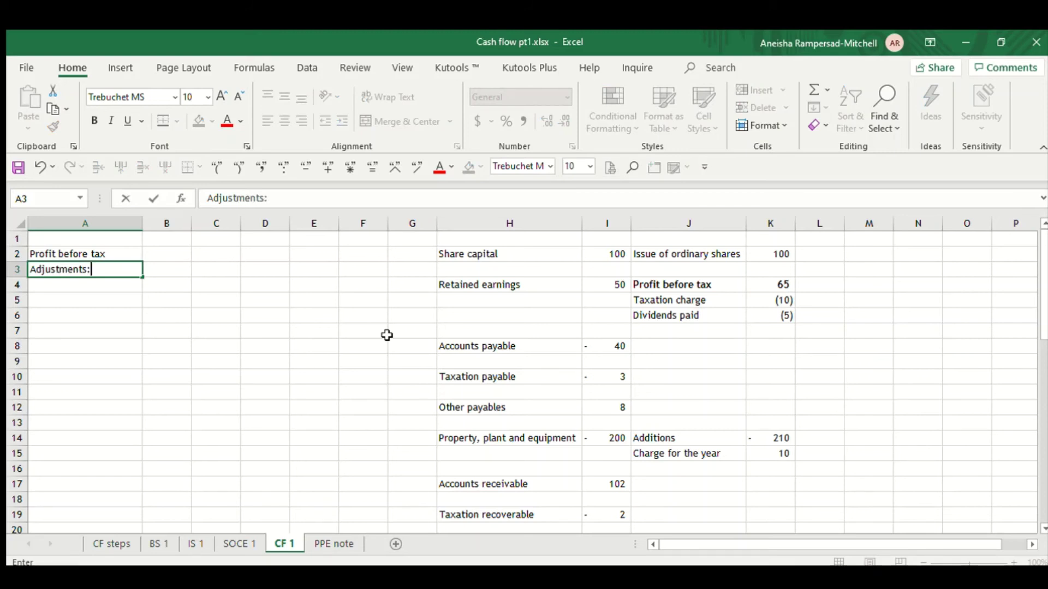
{"action": "key", "text": "Return"}
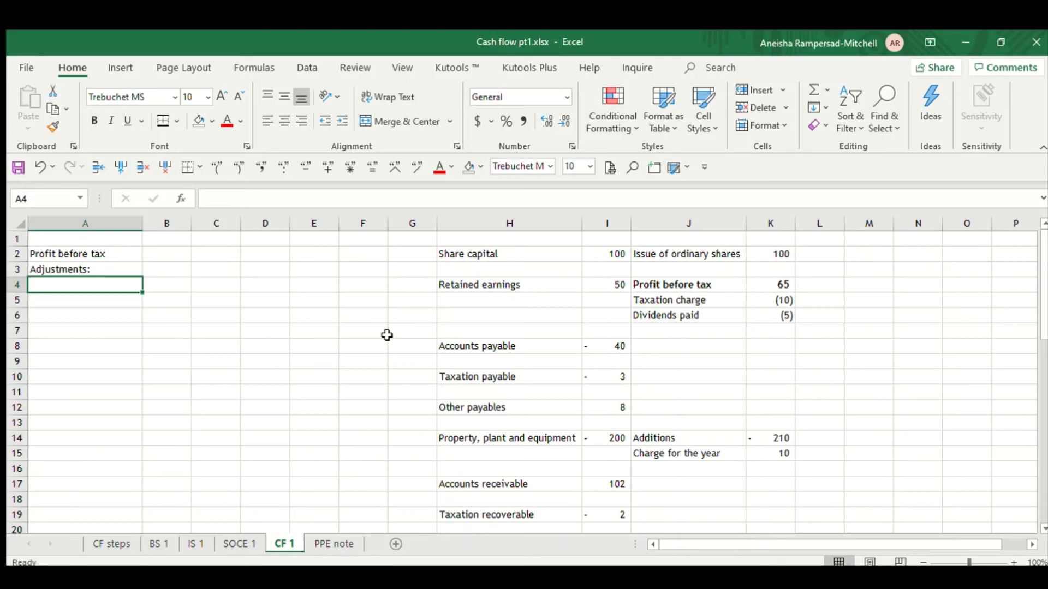
{"action": "type", "text": "Dre"}
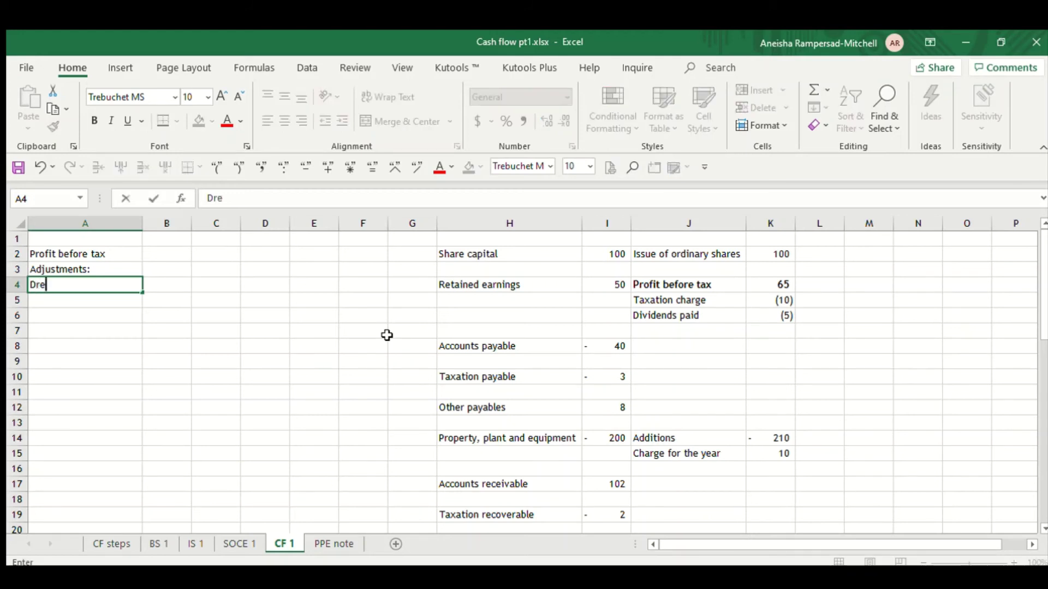
{"action": "key", "text": "BackSpace"}
{"action": "key", "text": "BackSpace"}
{"action": "type", "text": "epreciat"}
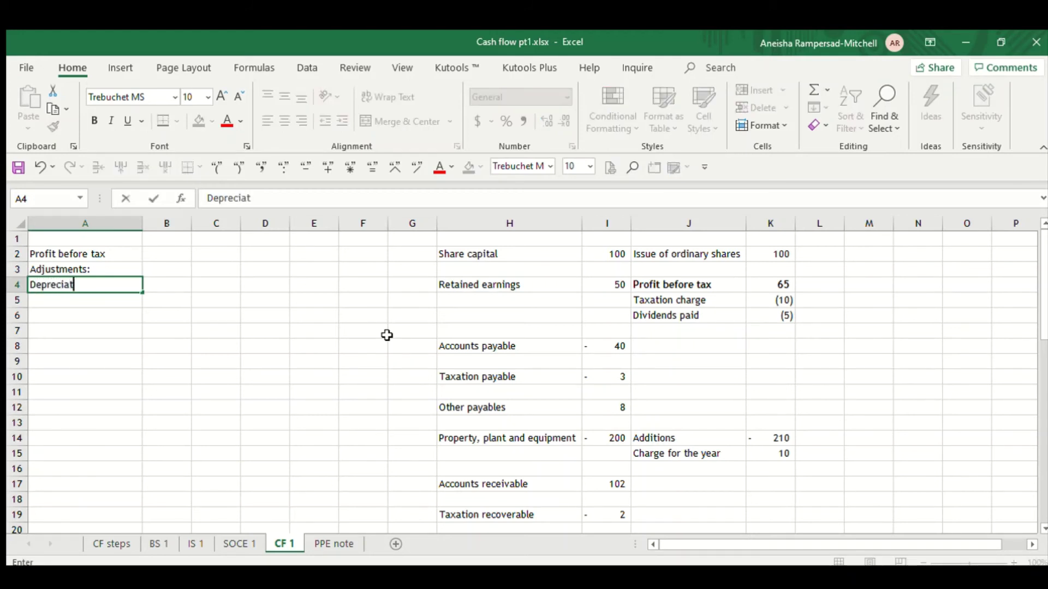
{"action": "type", "text": "ion charge"}
{"action": "key", "text": "Return"}
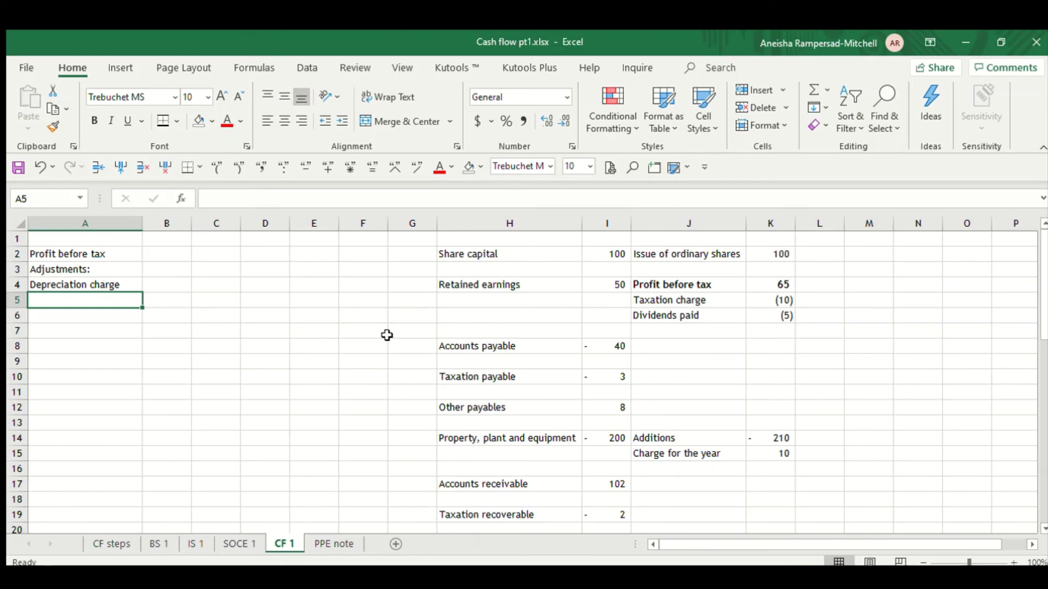
Enter the labels "Change in Accounts payable" in A5 and "Change in Other payables" in A6
{"action": "type", "text": "Cha"}
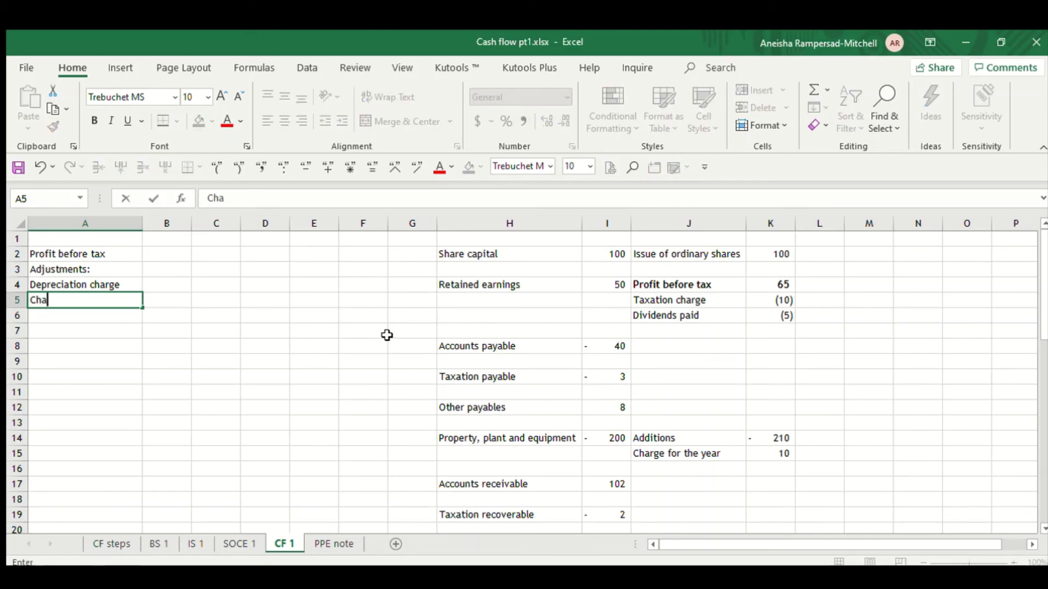
{"action": "type", "text": "nge in Accou"}
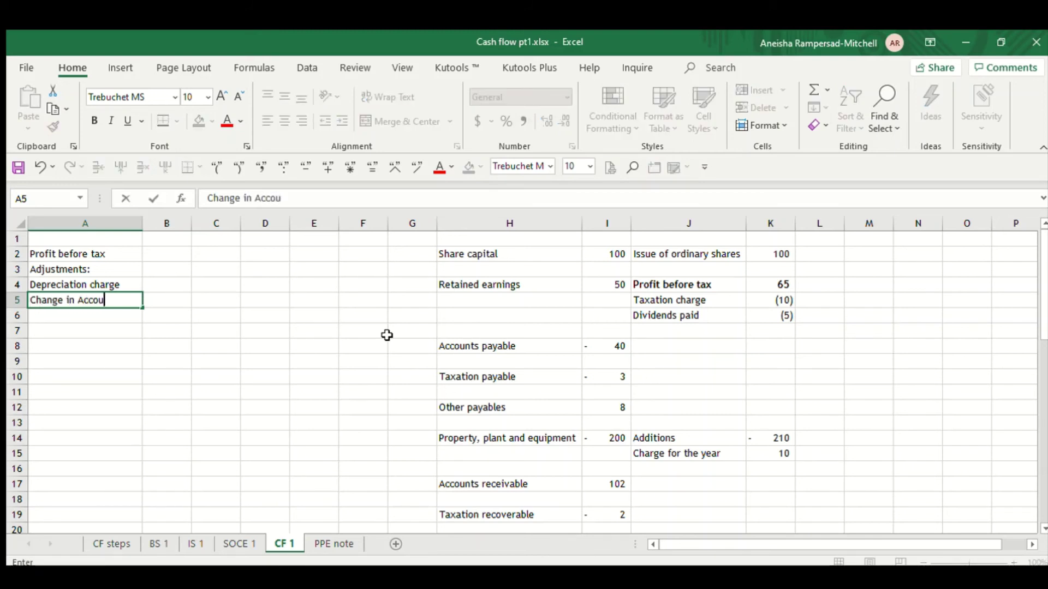
{"action": "type", "text": "nts payables"}
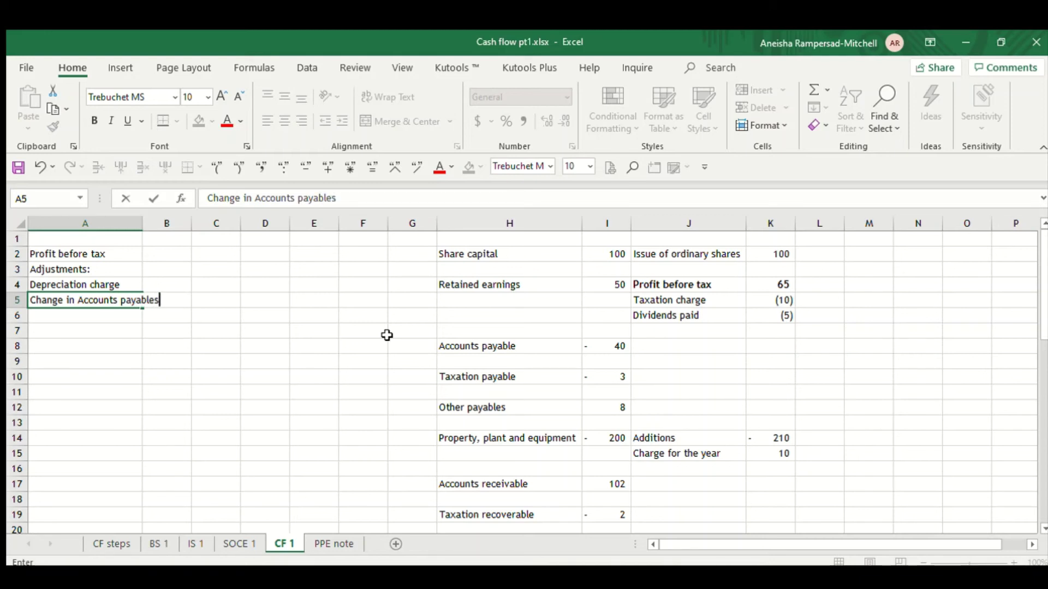
{"action": "key", "text": "BackSpace"}
{"action": "key", "text": "Return"}
{"action": "type", "text": "Change in "}
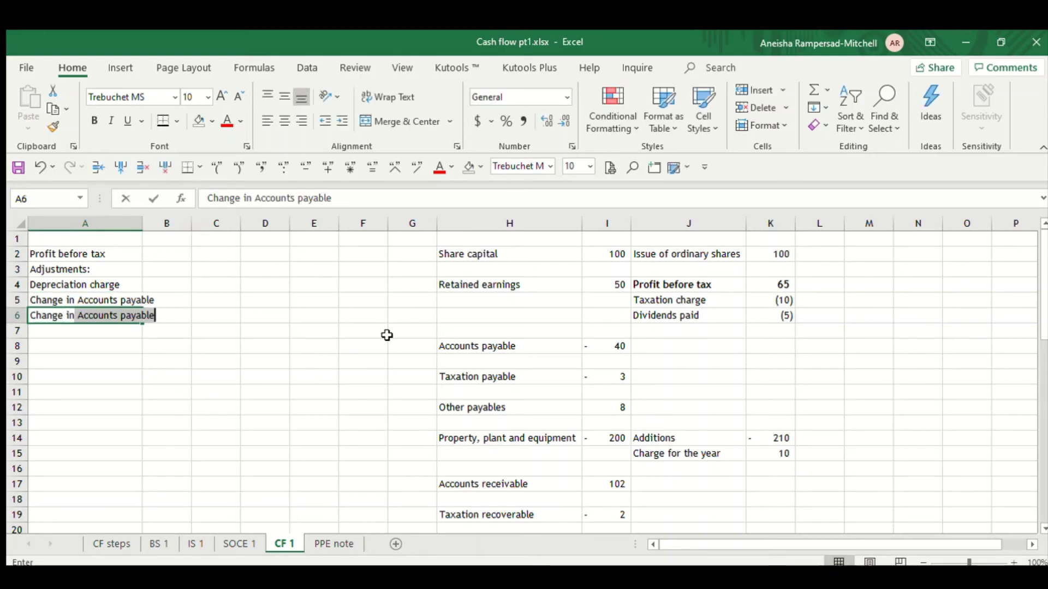
{"action": "type", "text": "Other payabl"}
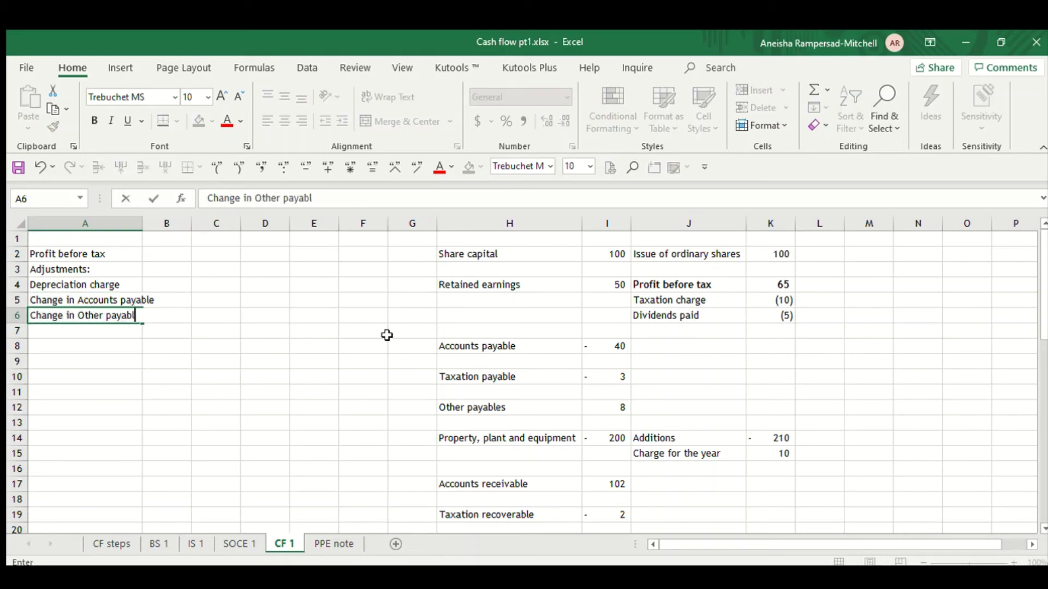
{"action": "type", "text": "es"}
{"action": "key", "text": "Return"}
Enter the labels "Change in Accounts receivable" in A7 and "Change in other assets" in A8
{"action": "type", "text": "Chan"}
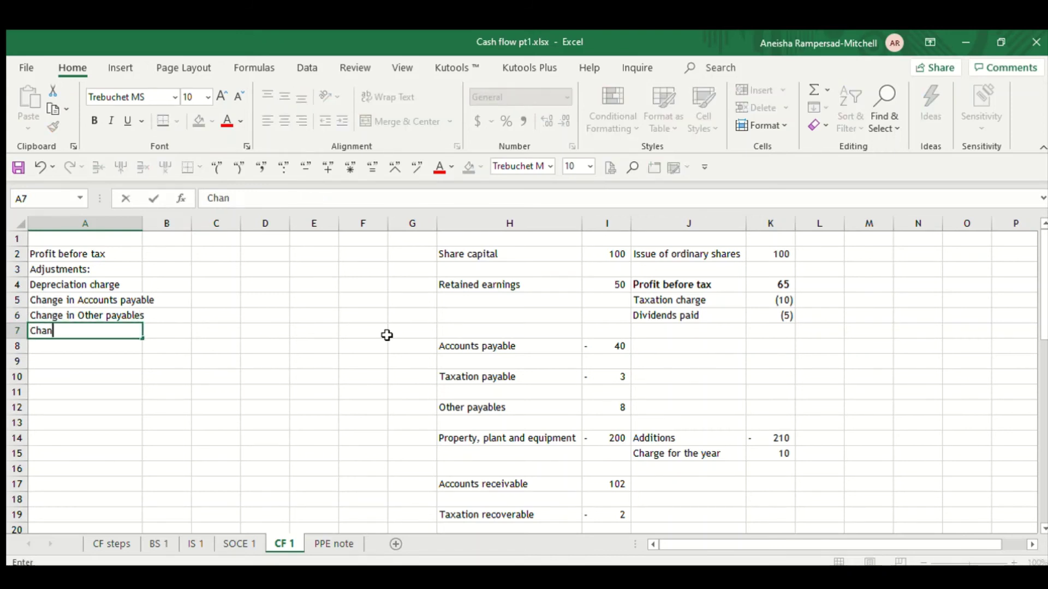
{"action": "type", "text": "ge in Accounts receivable"}
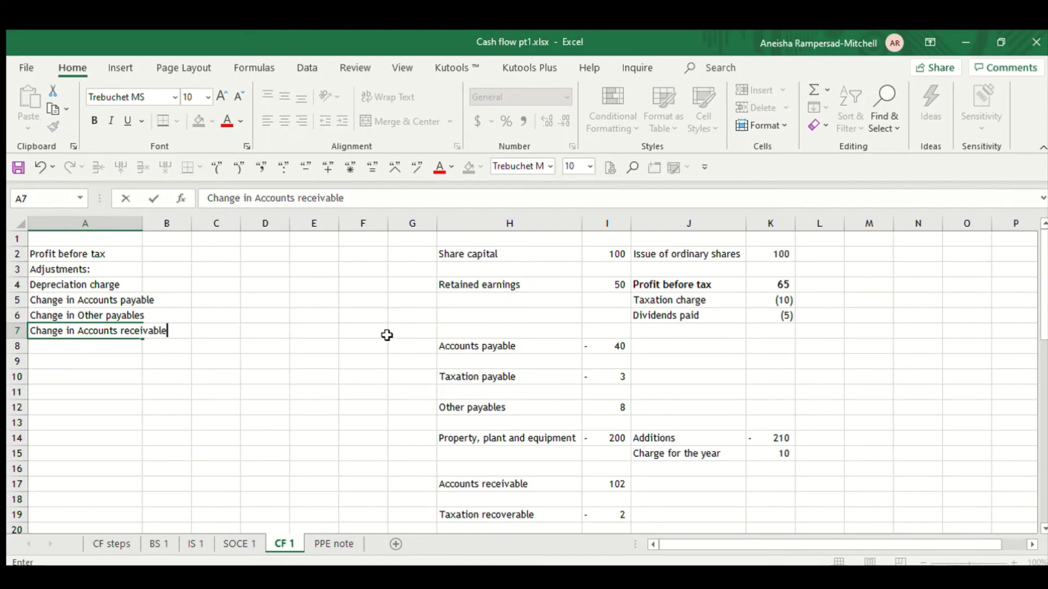
{"action": "key", "text": "Return"}
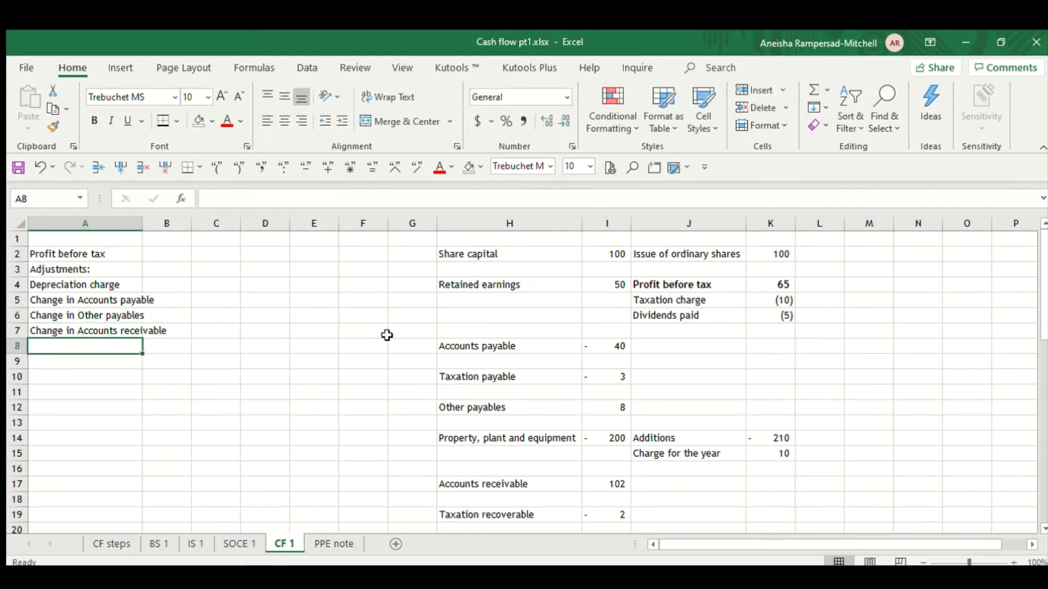
{"action": "scroll", "coordinate": [387, 335], "scroll_direction": "down", "scroll_amount": 2}
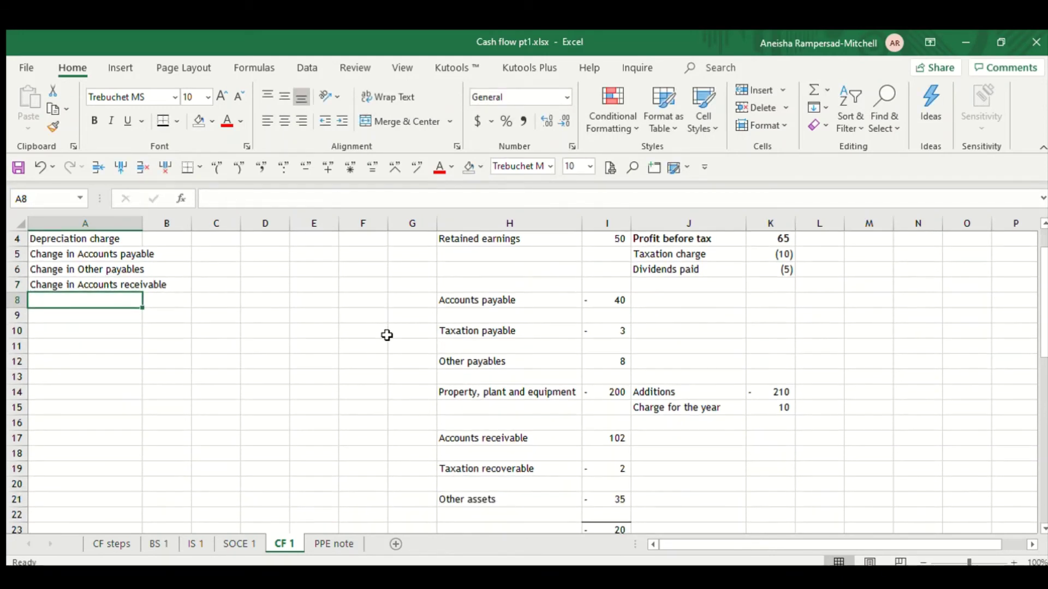
{"action": "left_click", "coordinate": [518, 452]}
{"action": "scroll", "coordinate": [513, 450], "scroll_direction": "up", "scroll_amount": 2}
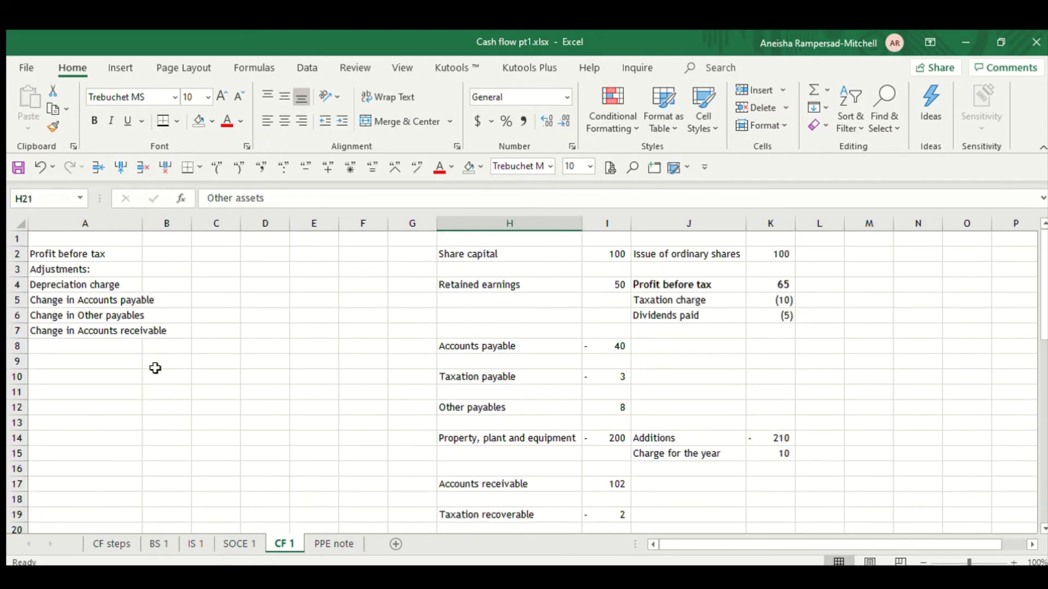
{"action": "left_click", "coordinate": [126, 346]}
{"action": "type", "text": "Change "}
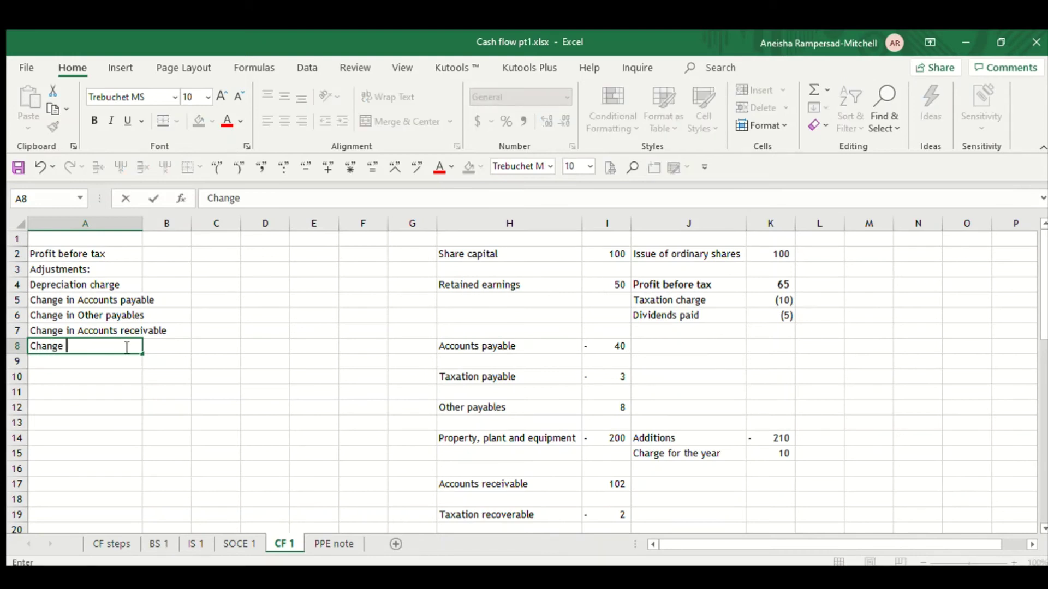
{"action": "type", "text": "in other assets"}
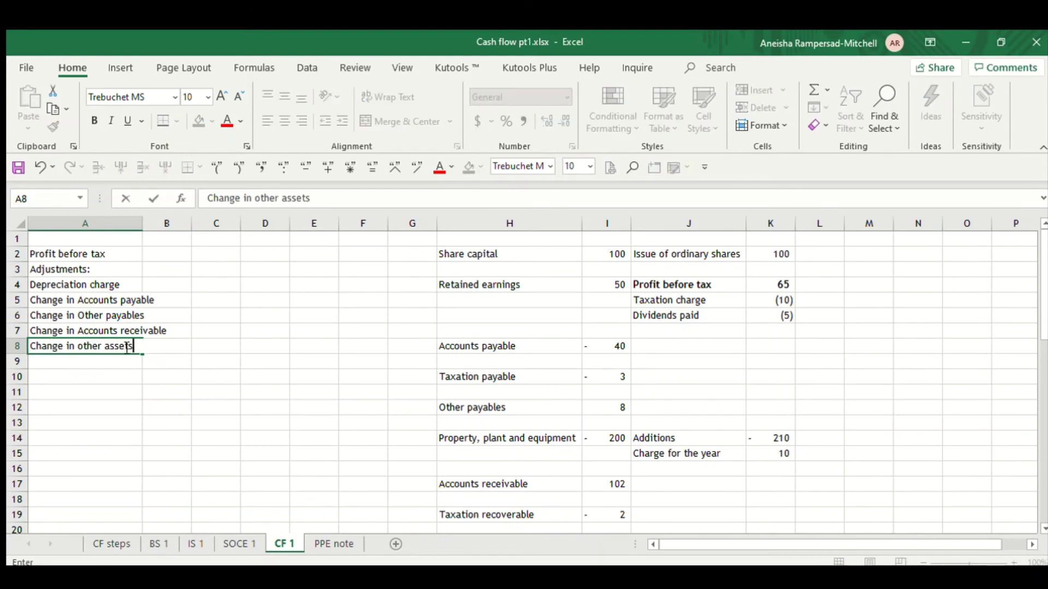
{"action": "key", "text": "Return"}
Enter the label "Taxation paid" in A9 below the working capital changes
{"action": "left_click", "coordinate": [128, 335]}
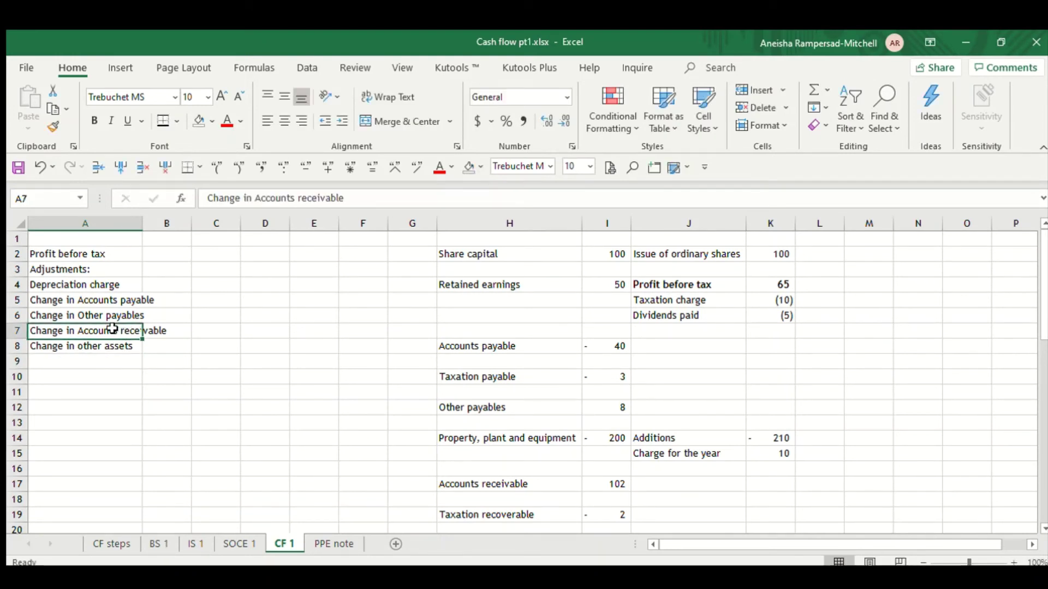
{"action": "left_click", "coordinate": [137, 361]}
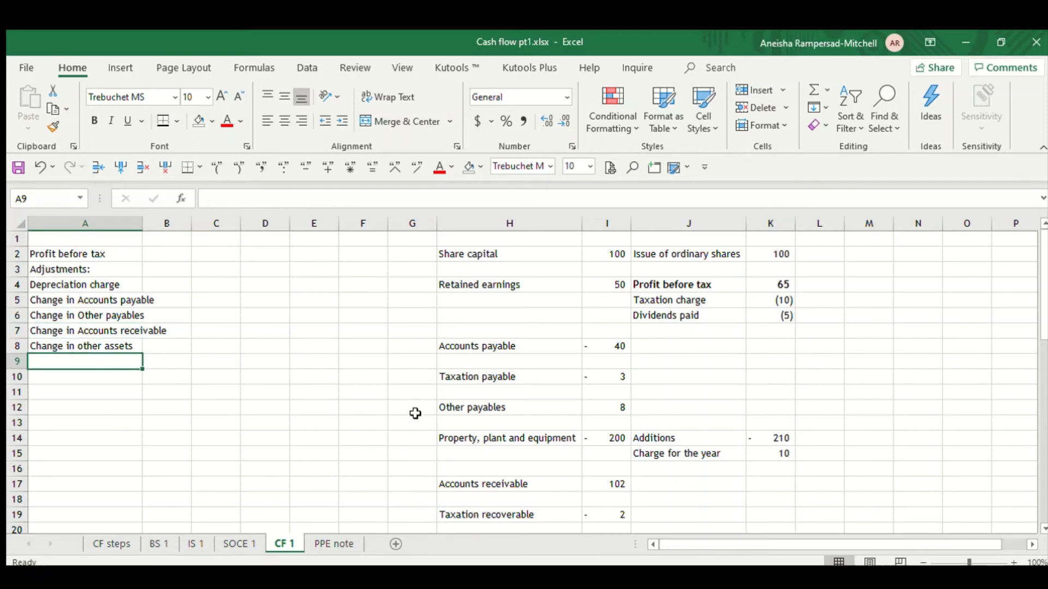
{"action": "type", "text": "Taxa"}
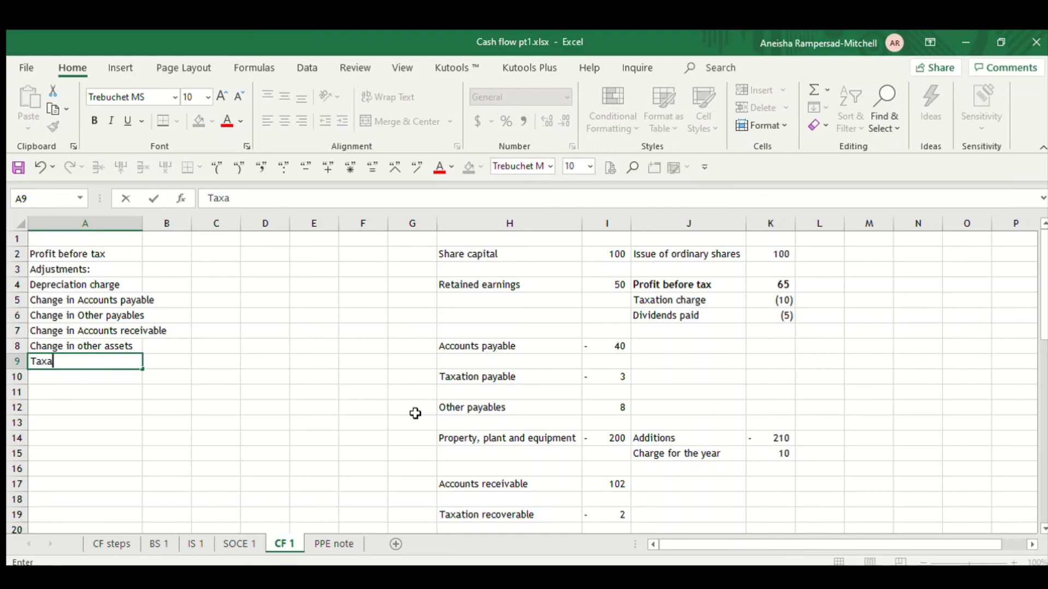
{"action": "type", "text": "tion paid"}
{"action": "key", "text": "Return"}
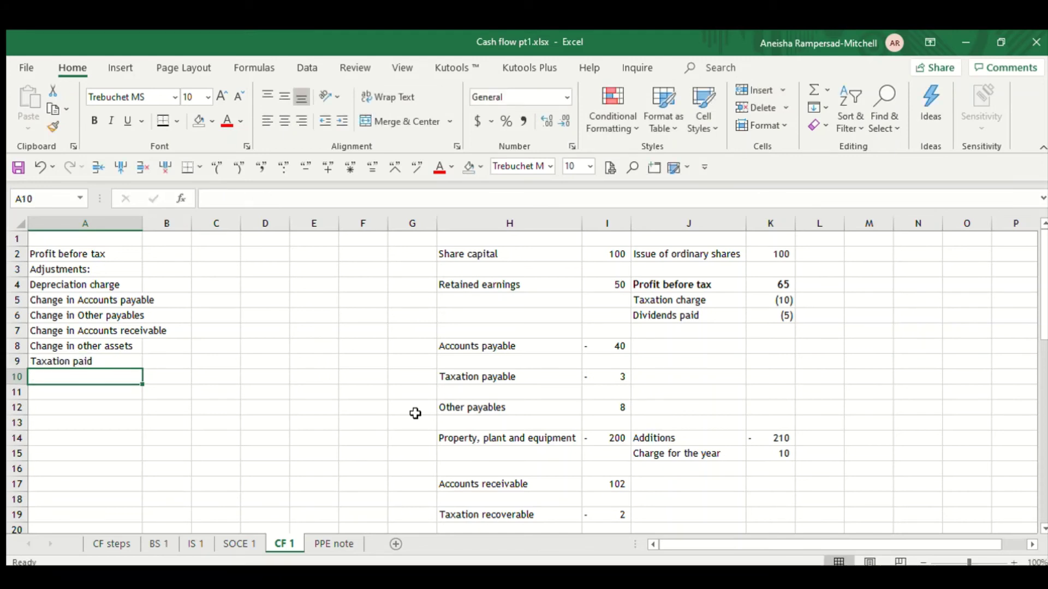
Link Profit before tax in B2 to K4 and the Depreciation charge in B4 to the charge for the year in K15
{"action": "left_click", "coordinate": [57, 248]}
{"action": "left_click_drag", "start_coordinate": [58, 248], "coordinate": [116, 346]}
{"action": "left_click", "coordinate": [159, 254]}
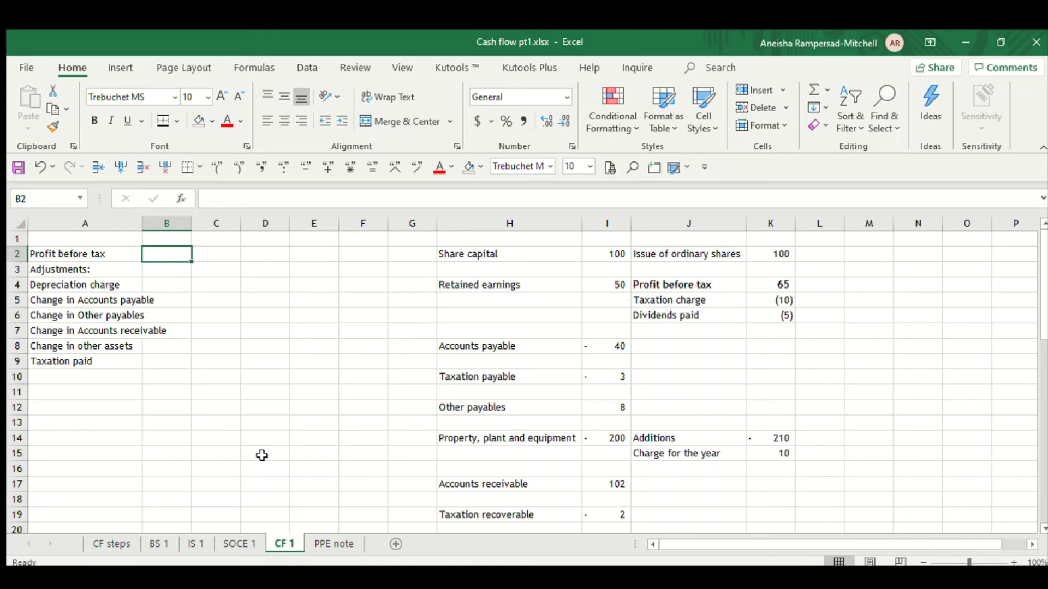
{"action": "type", "text": "+"}
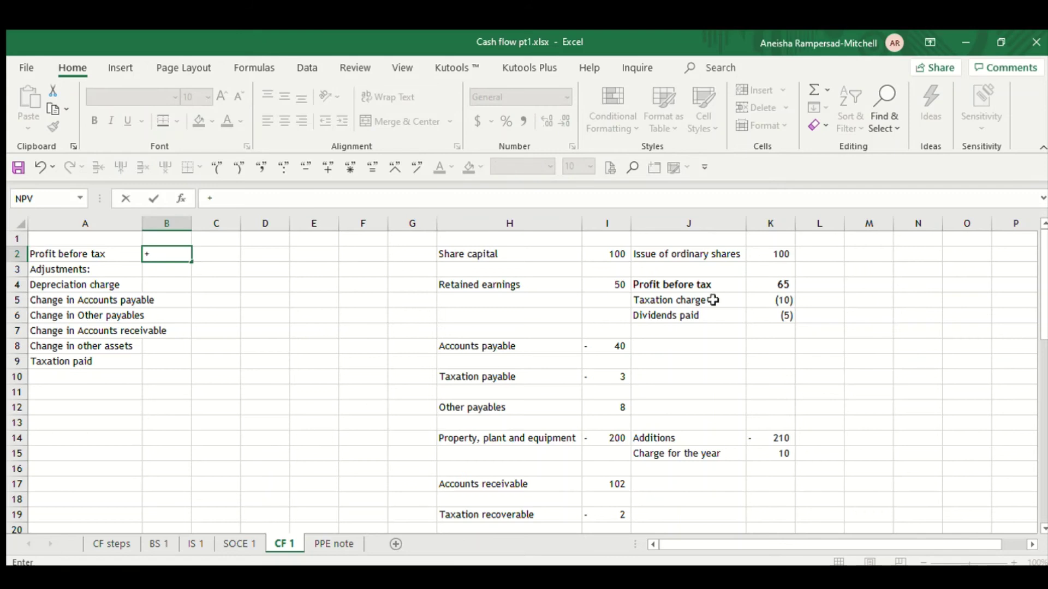
{"action": "left_click", "coordinate": [762, 284]}
{"action": "key", "text": "Return"}
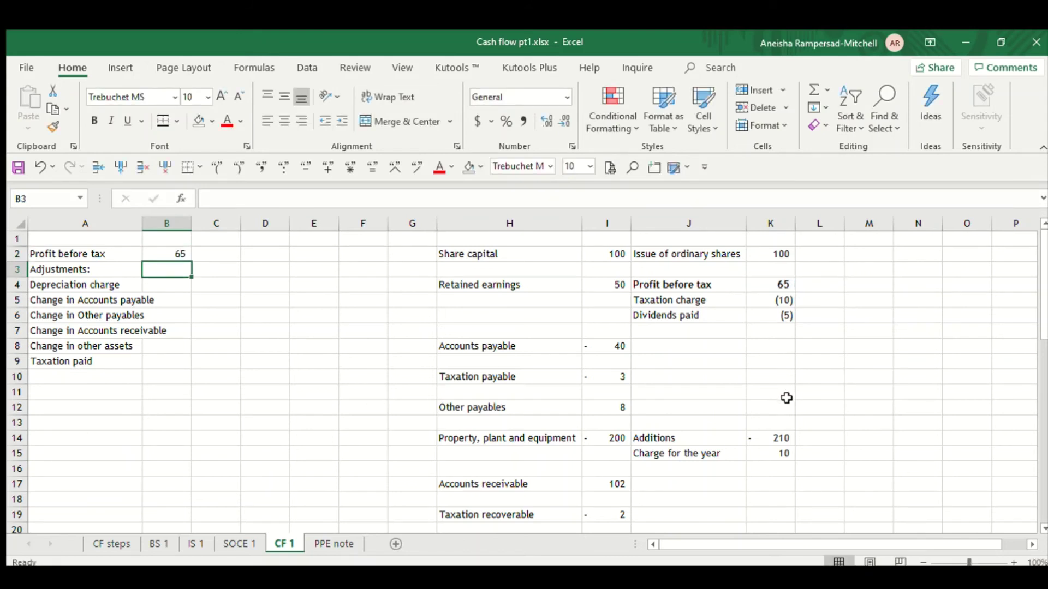
{"action": "key", "text": "Return"}
{"action": "type", "text": "+"}
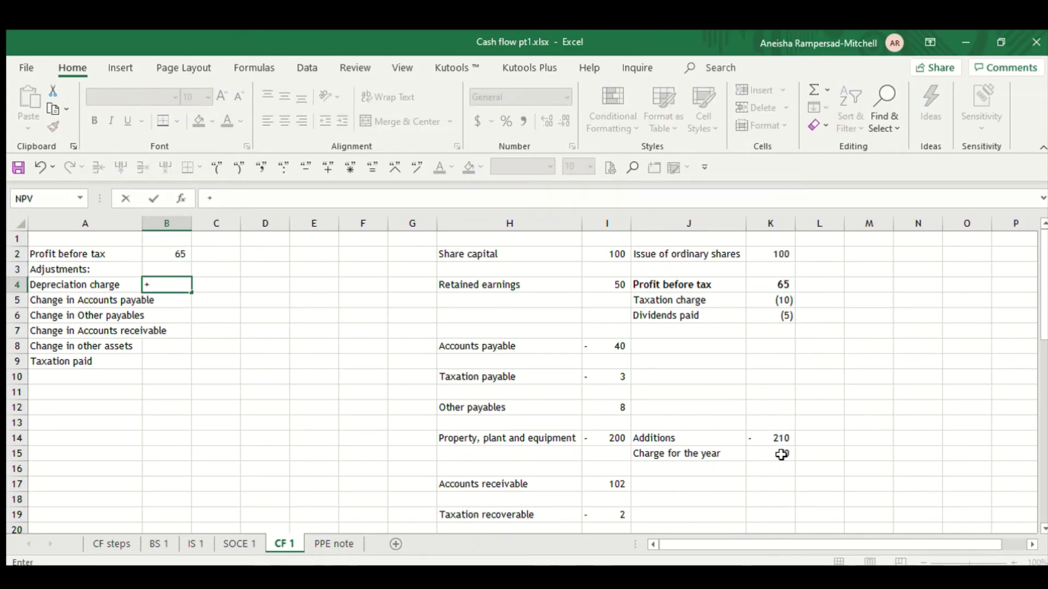
{"action": "left_click", "coordinate": [783, 455]}
{"action": "key", "text": "Return"}
Link Change in Accounts payable in B5 to I8 and Change in Other payables in B6 to I12
{"action": "type", "text": "+"}
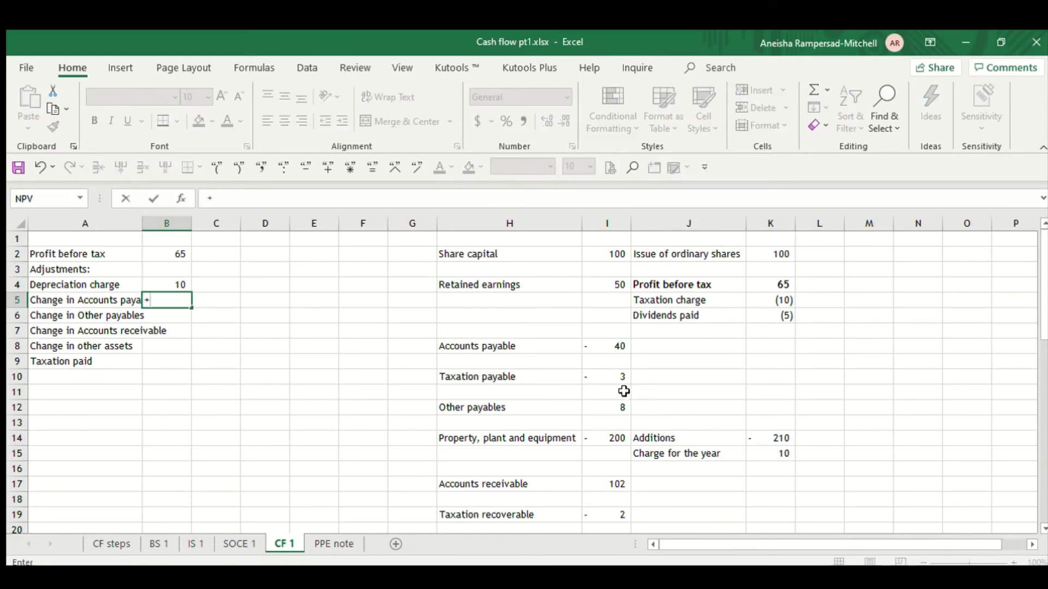
{"action": "left_click", "coordinate": [614, 345]}
{"action": "key", "text": "Return"}
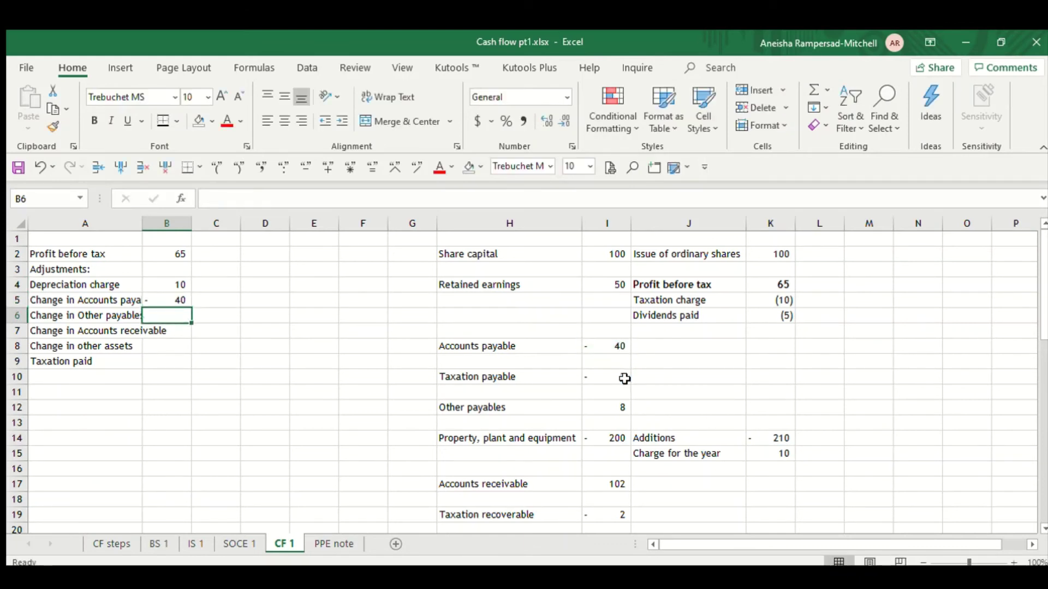
{"action": "type", "text": "+"}
{"action": "left_click", "coordinate": [622, 410]}
{"action": "key", "text": "Return"}
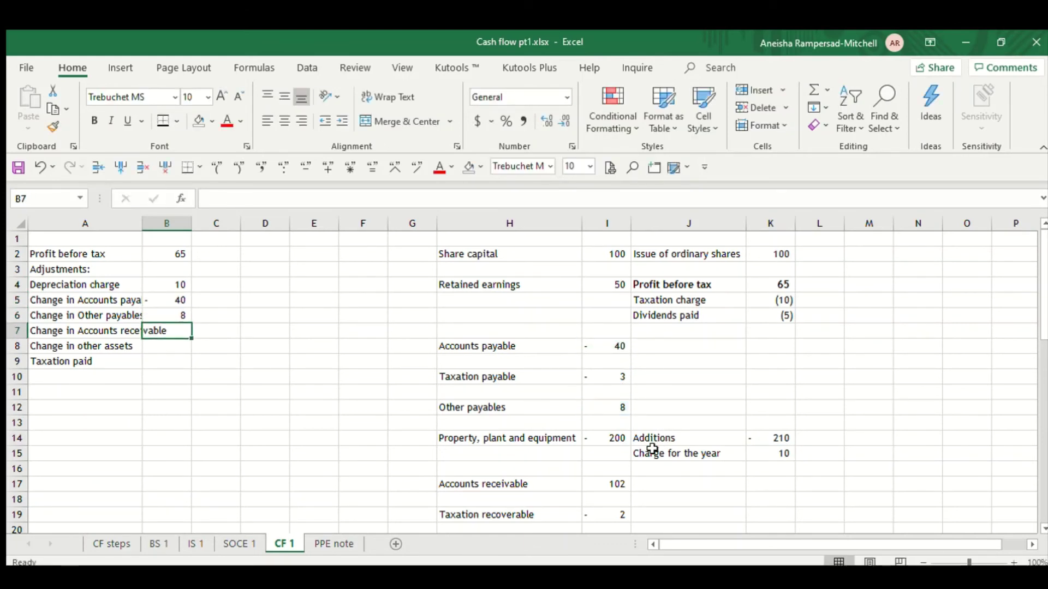
Link Change in Accounts receivable in B7 to I17 and Change in other assets in B8 to I21
{"action": "type", "text": "+"}
{"action": "left_click", "coordinate": [608, 484]}
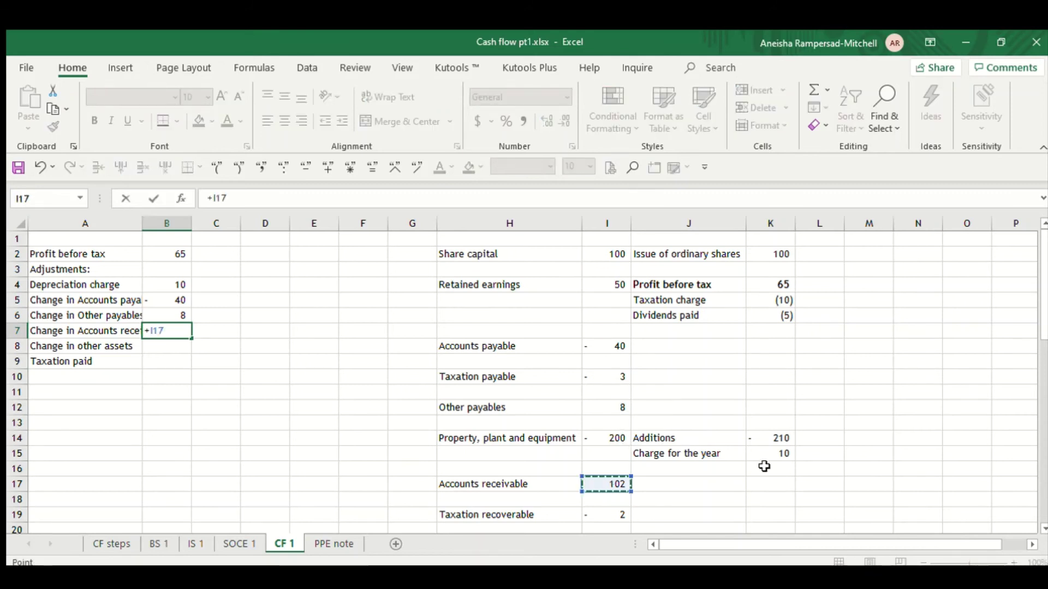
{"action": "key", "text": "Return"}
{"action": "type", "text": "+"}
{"action": "scroll", "coordinate": [716, 469], "scroll_direction": "down", "scroll_amount": 2}
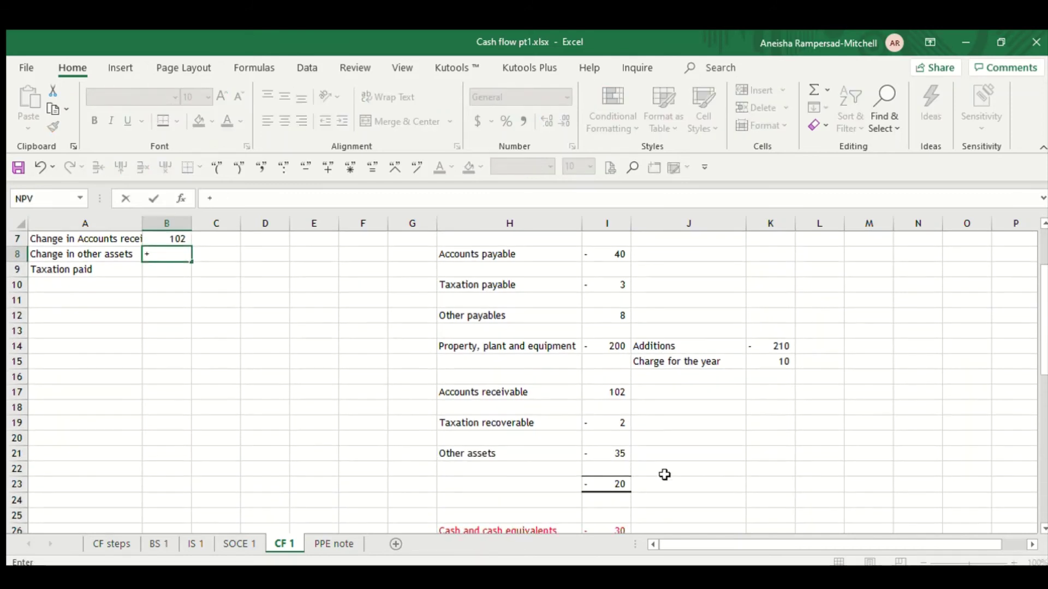
{"action": "left_click", "coordinate": [603, 454]}
{"action": "key", "text": "Return"}
{"action": "scroll", "coordinate": [662, 445], "scroll_direction": "up", "scroll_amount": 2}
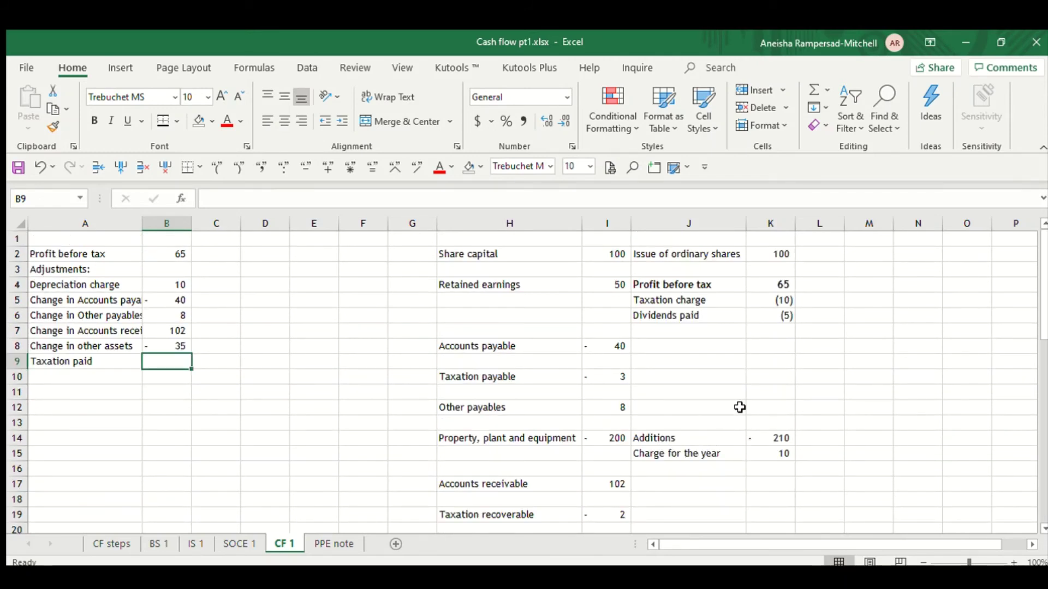
Calculate Taxation paid in B9 by adding the taxation charge K5, taxation payable I10 and taxation recoverable I19
{"action": "type", "text": "+"}
{"action": "left_click", "coordinate": [770, 302]}
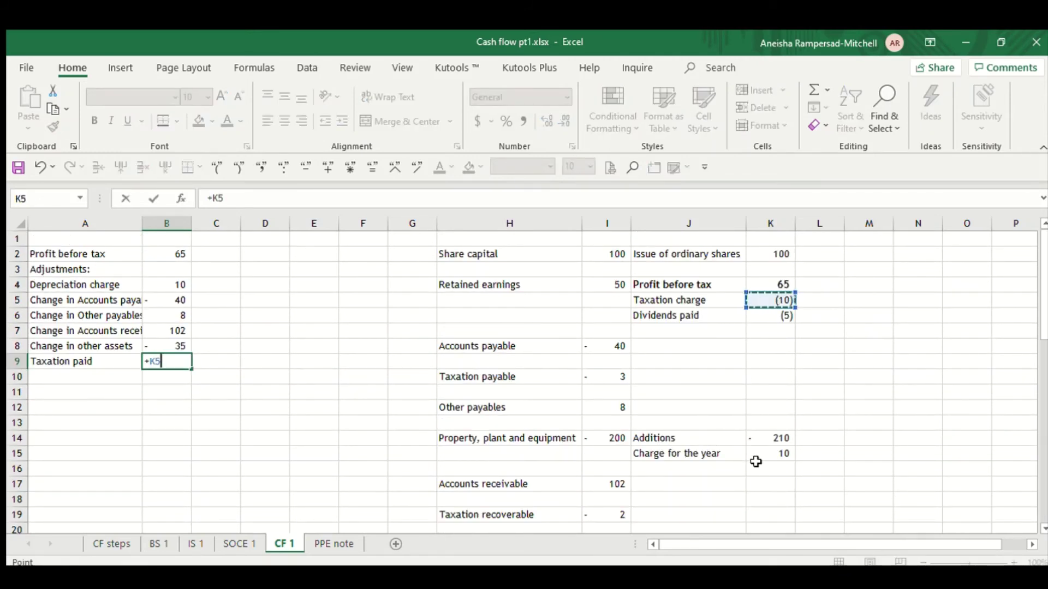
{"action": "type", "text": "+"}
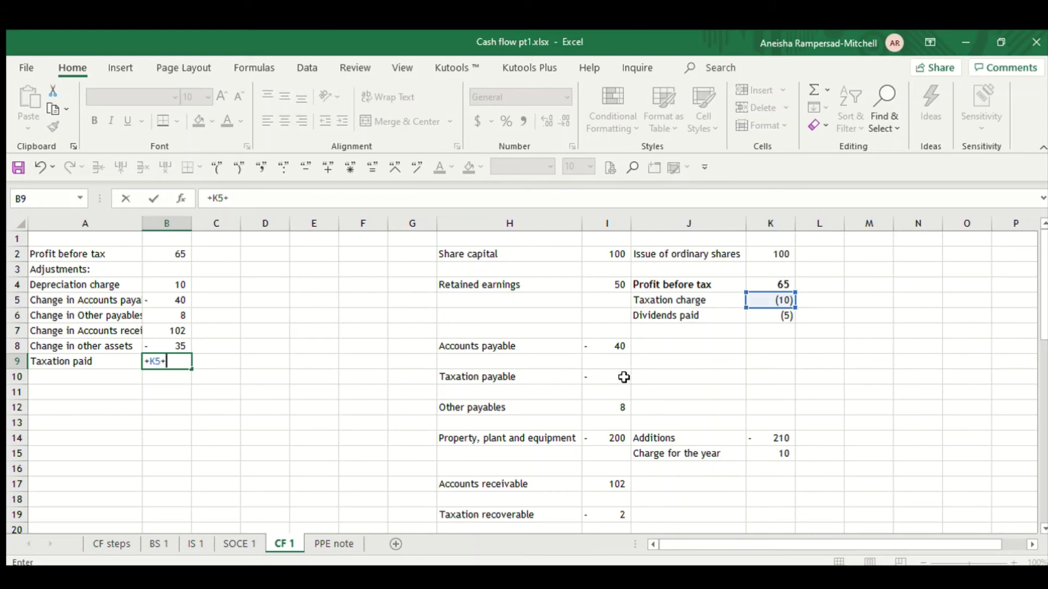
{"action": "left_click", "coordinate": [624, 378]}
{"action": "scroll", "coordinate": [699, 385], "scroll_direction": "down", "scroll_amount": 2}
{"action": "type", "text": "+"}
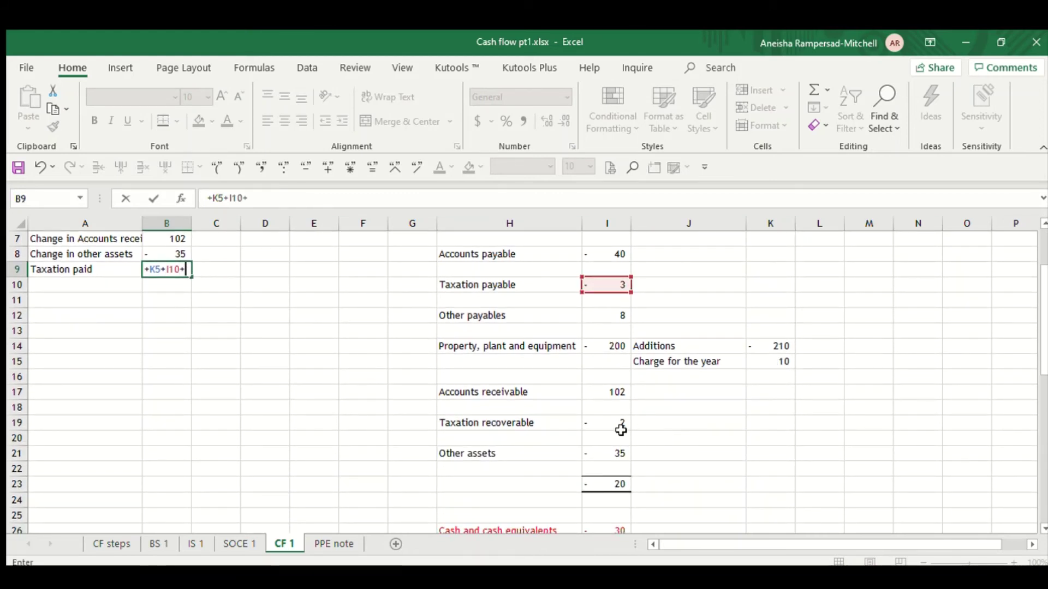
{"action": "left_click", "coordinate": [620, 424]}
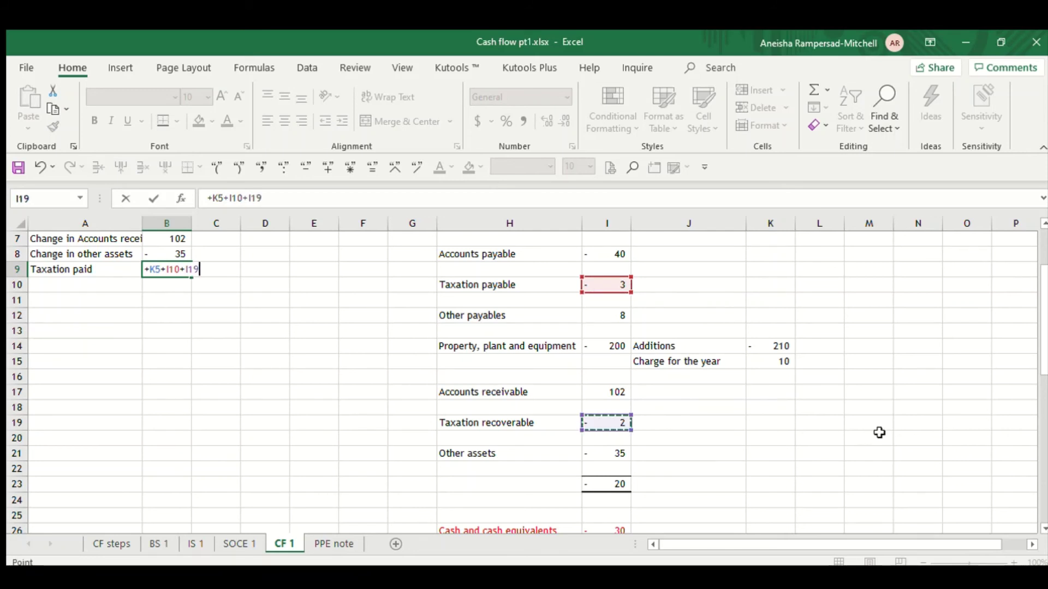
{"action": "key", "text": "Return"}
{"action": "left_click", "coordinate": [280, 394]}
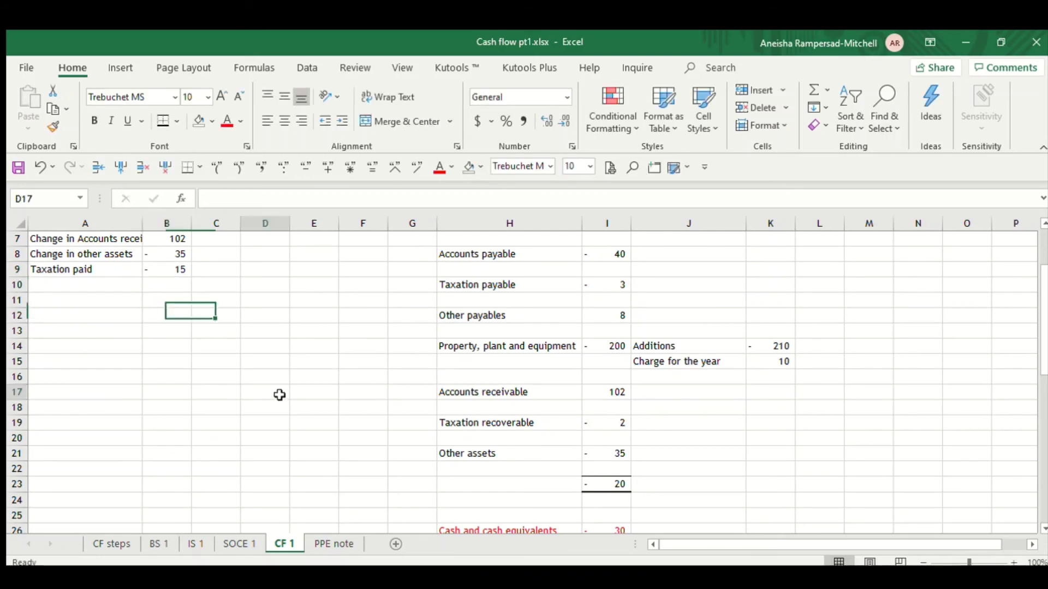
Total the operating lines in B10 with a SUM over B2:B9
{"action": "scroll", "coordinate": [280, 395], "scroll_direction": "up", "scroll_amount": 2}
{"action": "left_click", "coordinate": [151, 376]}
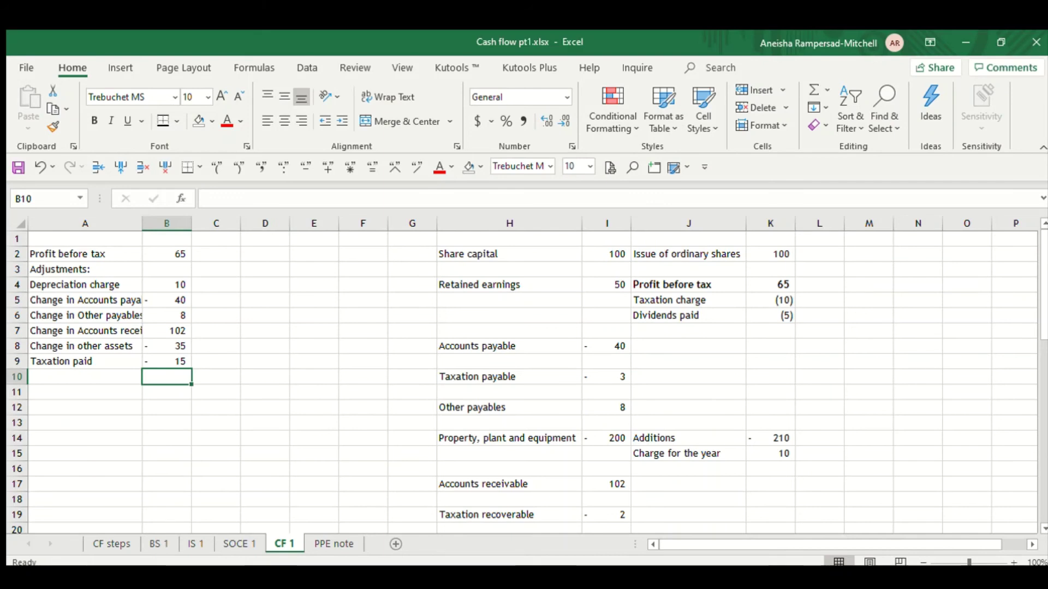
{"action": "key", "text": "alt+Tab"}
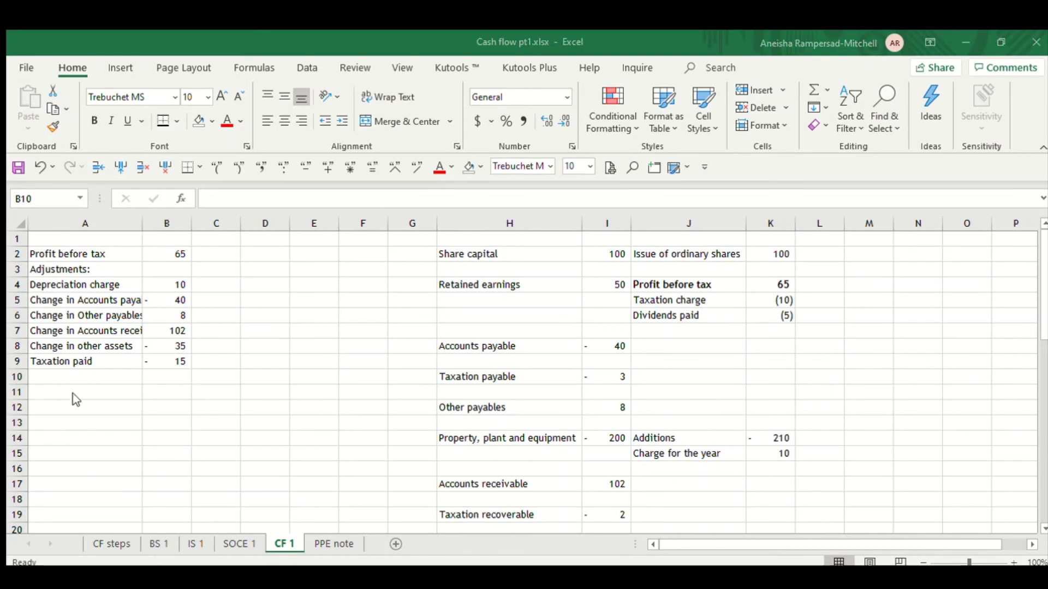
{"action": "left_click", "coordinate": [155, 375]}
{"action": "left_click", "coordinate": [814, 89]}
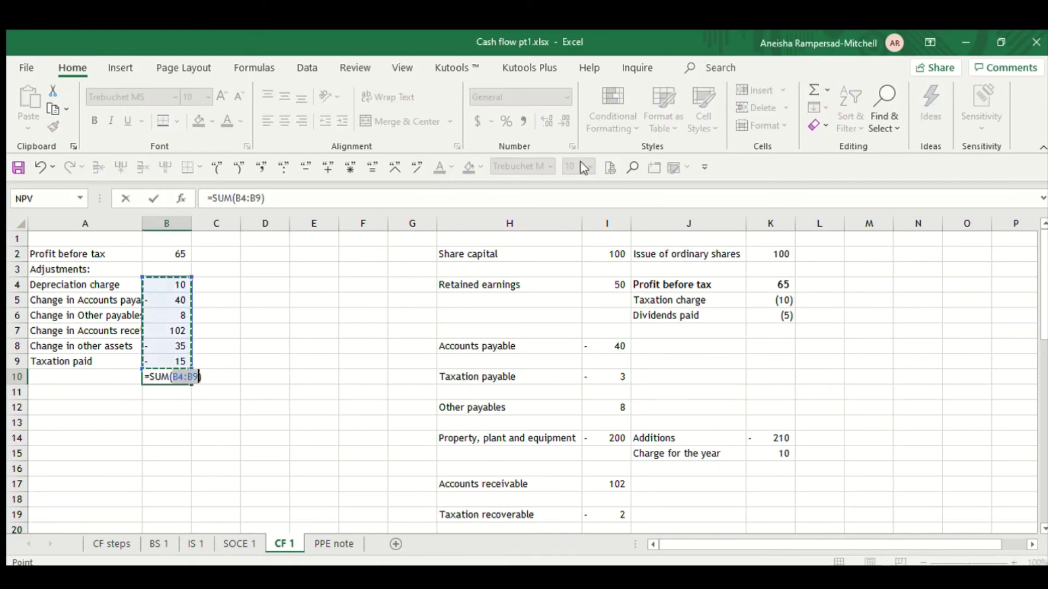
{"action": "left_click_drag", "start_coordinate": [185, 254], "coordinate": [186, 361]}
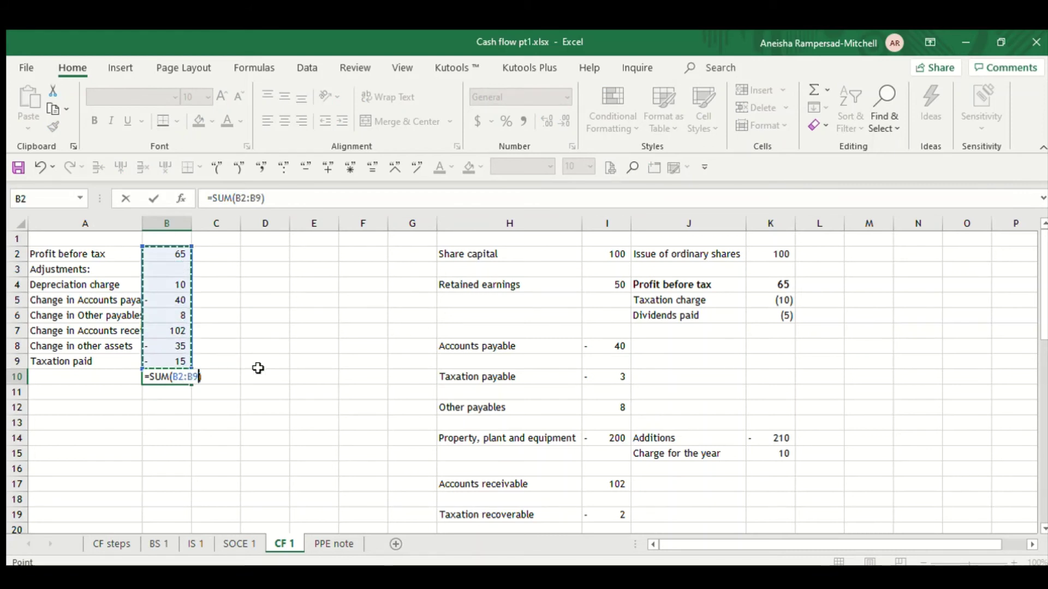
{"action": "key", "text": "Return"}
{"action": "left_click", "coordinate": [112, 374]}
{"action": "left_click", "coordinate": [149, 382]}
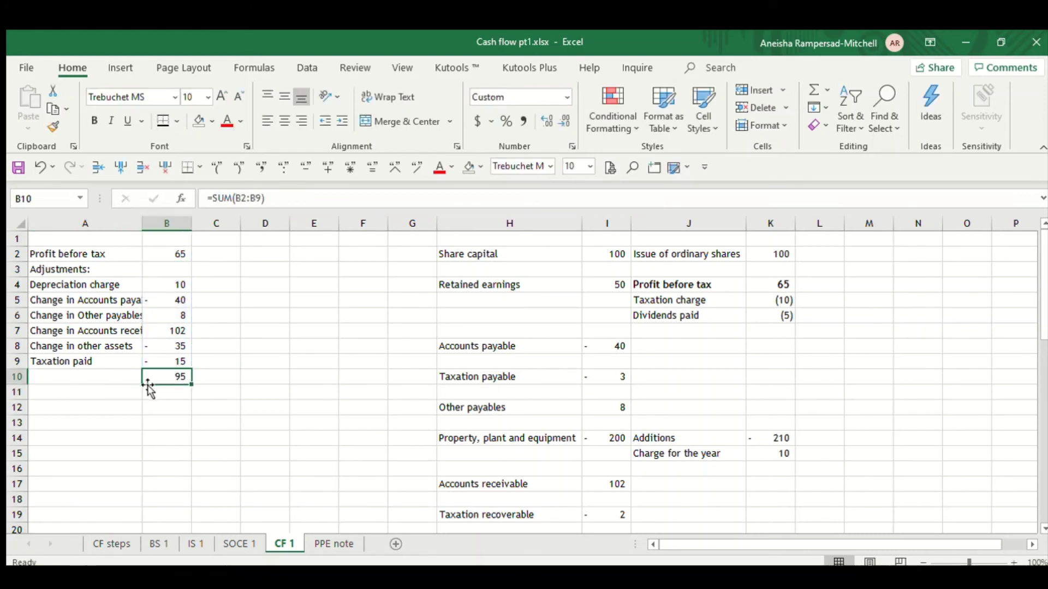
Label the total in A10 as "Cash flow from operations"
{"action": "key", "text": "Left"}
{"action": "type", "text": "C"}
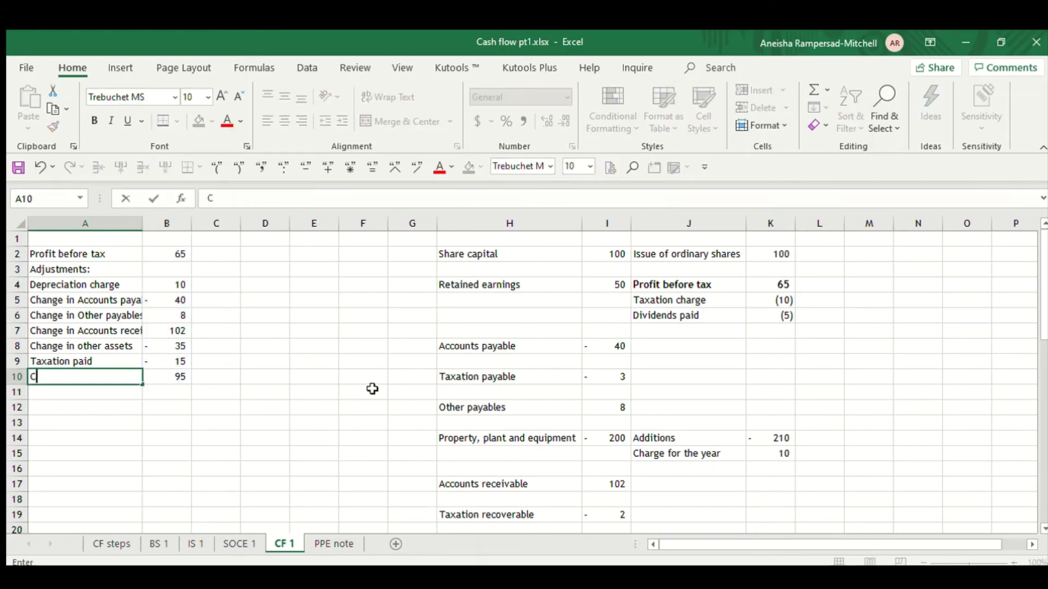
{"action": "type", "text": "hange in"}
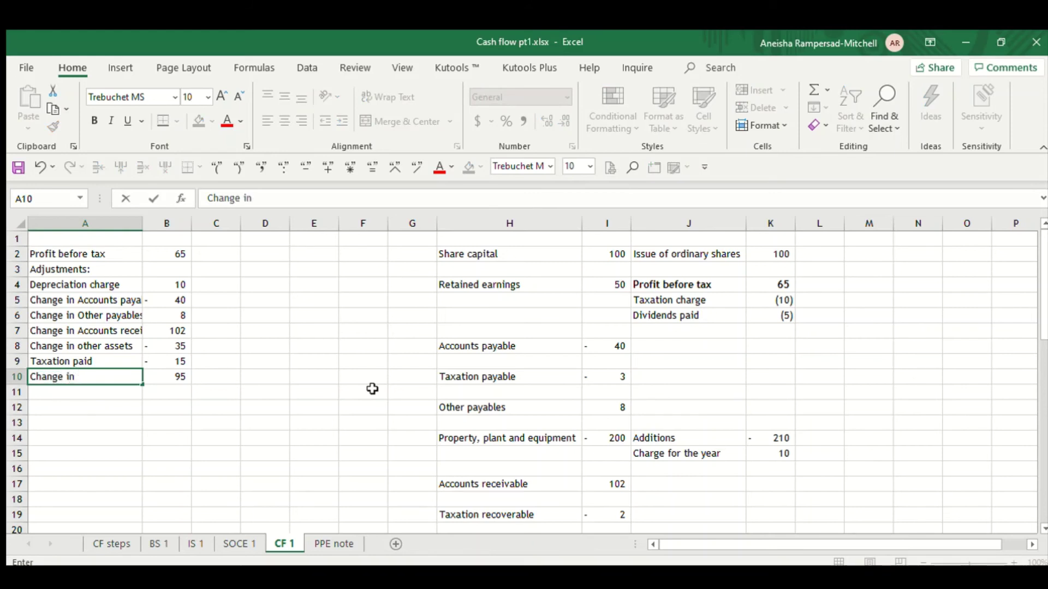
{"action": "key", "text": "BackSpace"}
{"action": "key", "text": "BackSpace"}
{"action": "key", "text": "BackSpace"}
{"action": "key", "text": "BackSpace"}
{"action": "key", "text": "BackSpace"}
{"action": "type", "text": "Cash "}
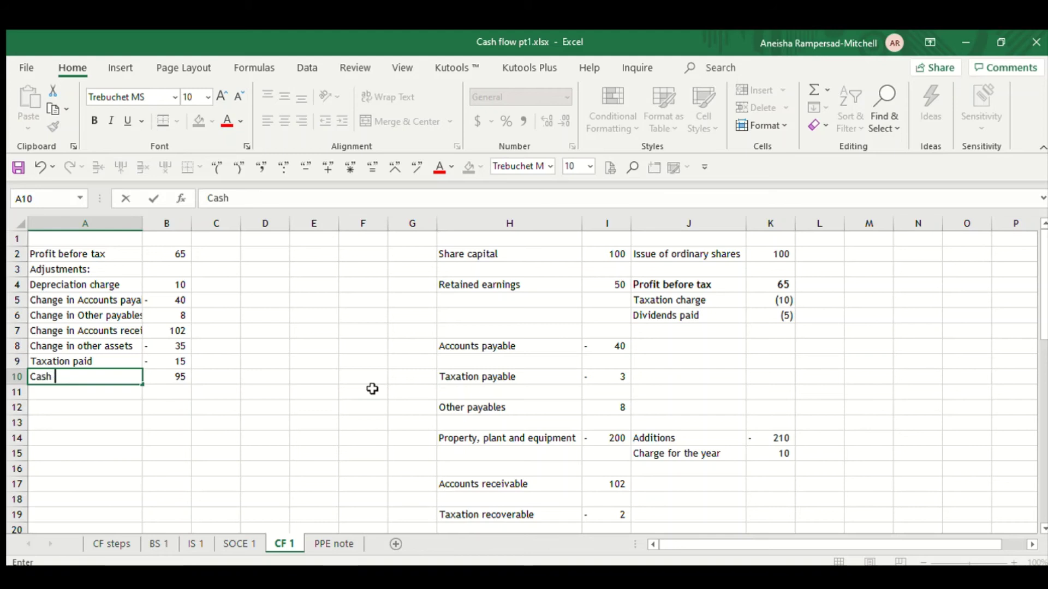
{"action": "type", "text": "flow from p"}
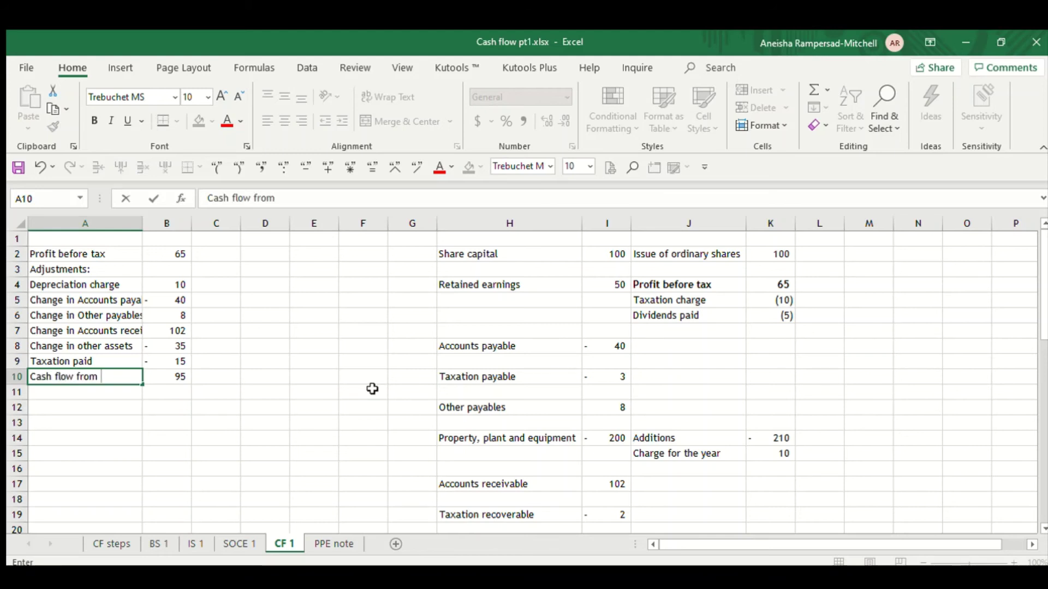
{"action": "key", "text": "BackSpace"}
{"action": "key", "text": "BackSpace"}
{"action": "type", "text": "operations"}
{"action": "key", "text": "Return"}
{"action": "left_click", "coordinate": [372, 389]}
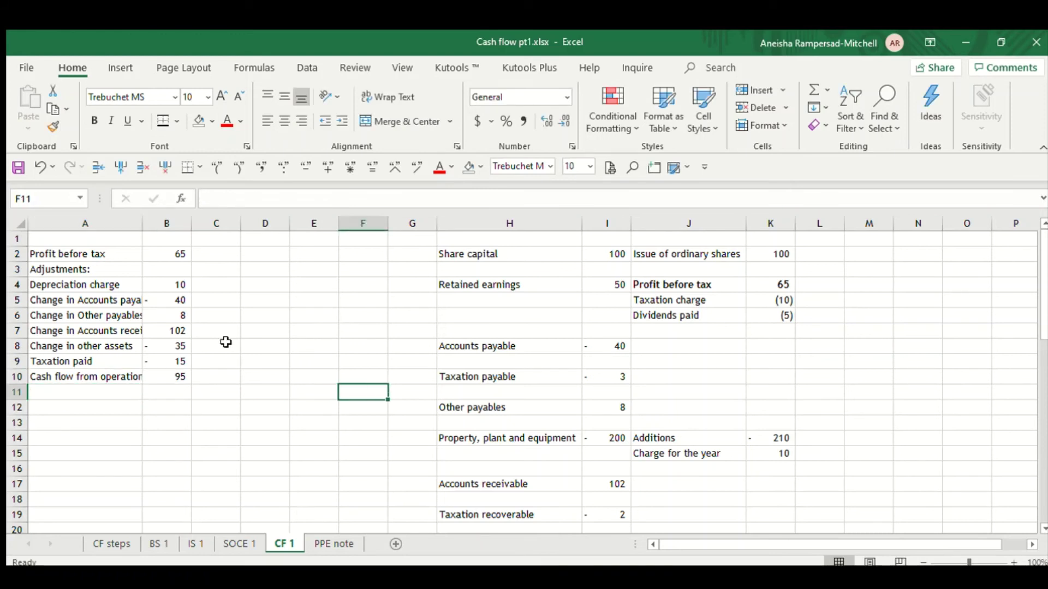
Widen column A so that the operating line labels are readable in full
{"action": "left_click_drag", "start_coordinate": [143, 225], "coordinate": [200, 225]}
{"action": "left_click", "coordinate": [110, 375]}
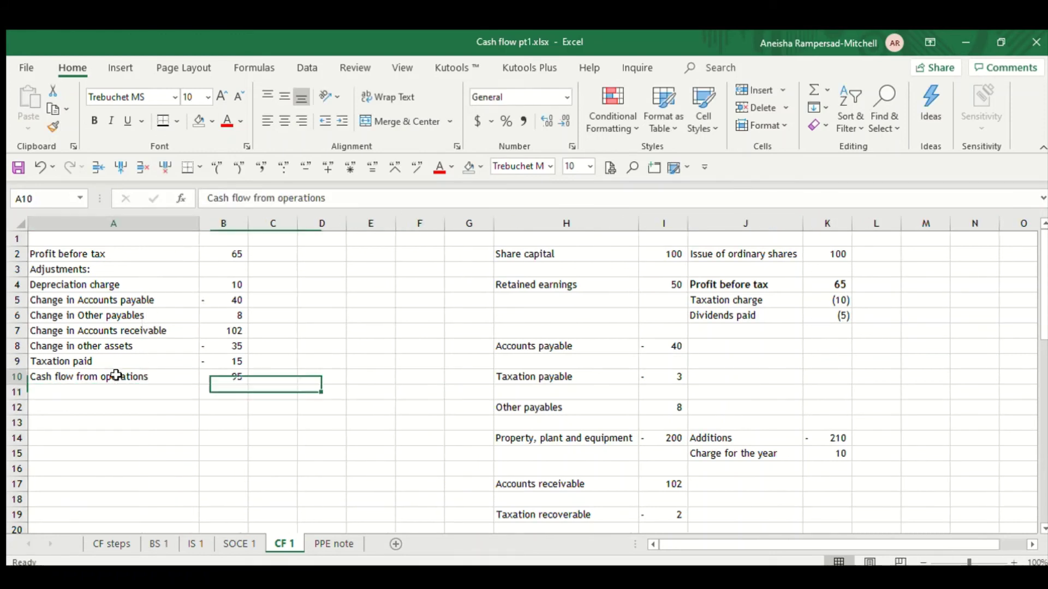
{"action": "key", "text": "Down"}
{"action": "key", "text": "Down"}
{"action": "scroll", "coordinate": [324, 411], "scroll_direction": "down", "scroll_amount": 1}
{"action": "scroll", "coordinate": [311, 420], "scroll_direction": "up", "scroll_amount": 1}
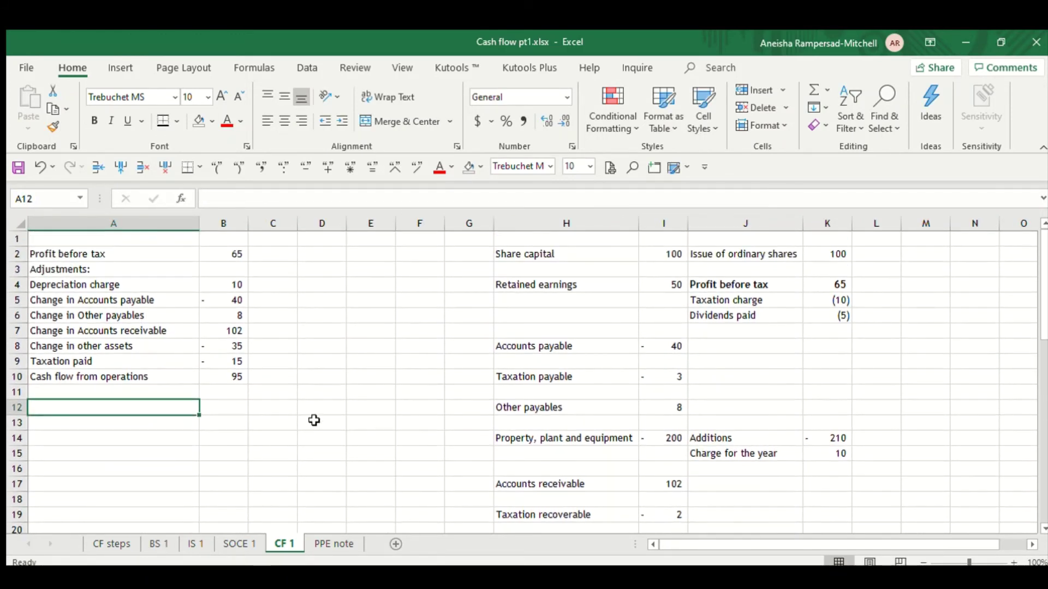
Apply a top and bottom total border to the Cash flow from operations amount in B10
{"action": "left_click_drag", "start_coordinate": [115, 377], "coordinate": [232, 377]}
{"action": "left_click", "coordinate": [231, 376]}
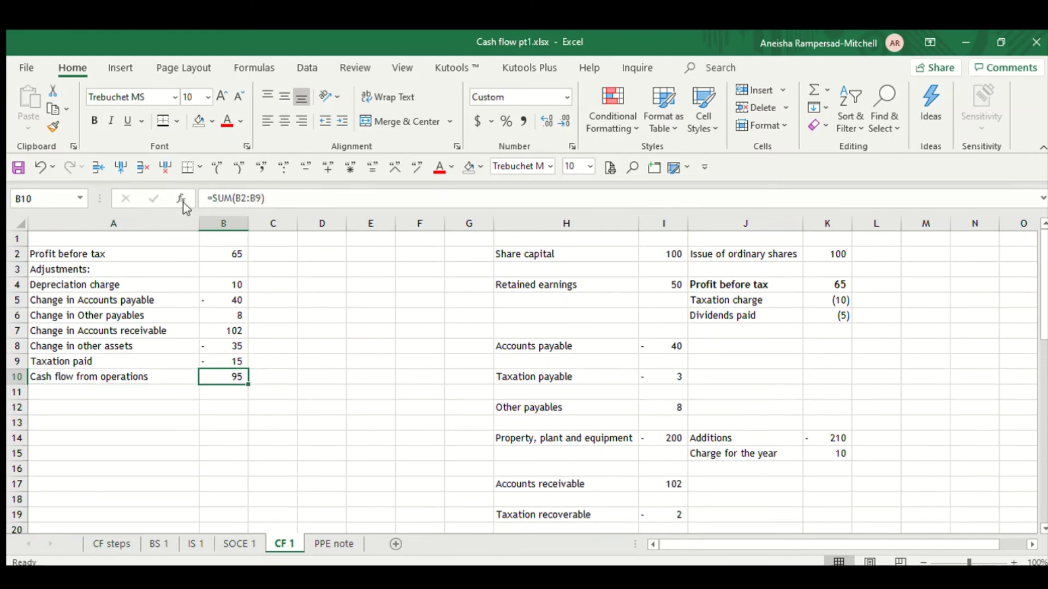
{"action": "left_click", "coordinate": [164, 122]}
{"action": "left_click", "coordinate": [165, 377]}
{"action": "key", "text": "Down"}
{"action": "key", "text": "Down"}
{"action": "key", "text": "Down"}
{"action": "key", "text": "Down"}
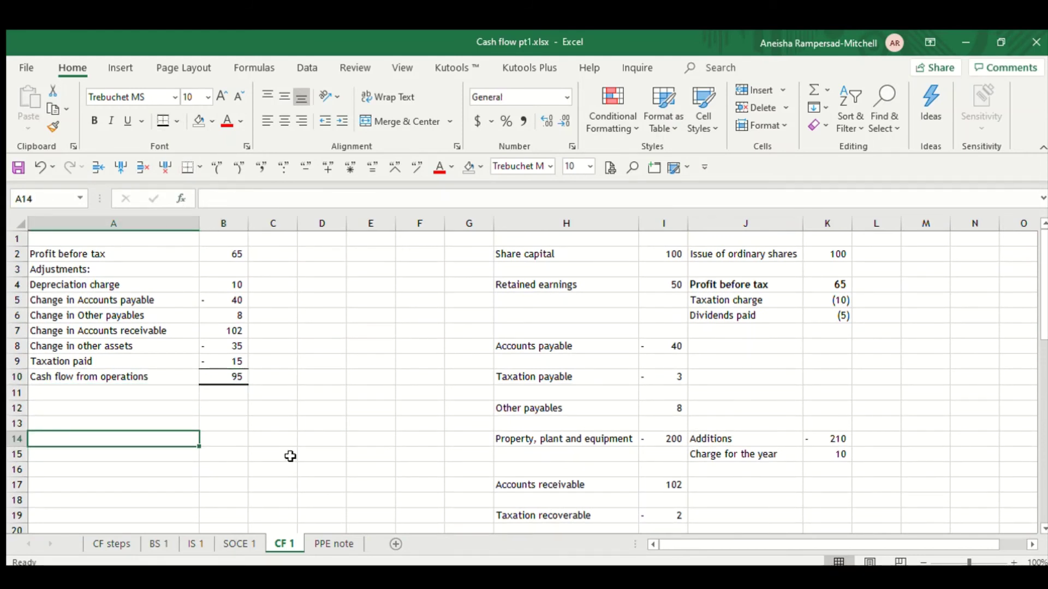
Enter the label "Purchase of property, plant and equipment" in A12 below the operating total
{"action": "left_click", "coordinate": [141, 403]}
{"action": "scroll", "coordinate": [468, 379], "scroll_direction": "down", "scroll_amount": 1}
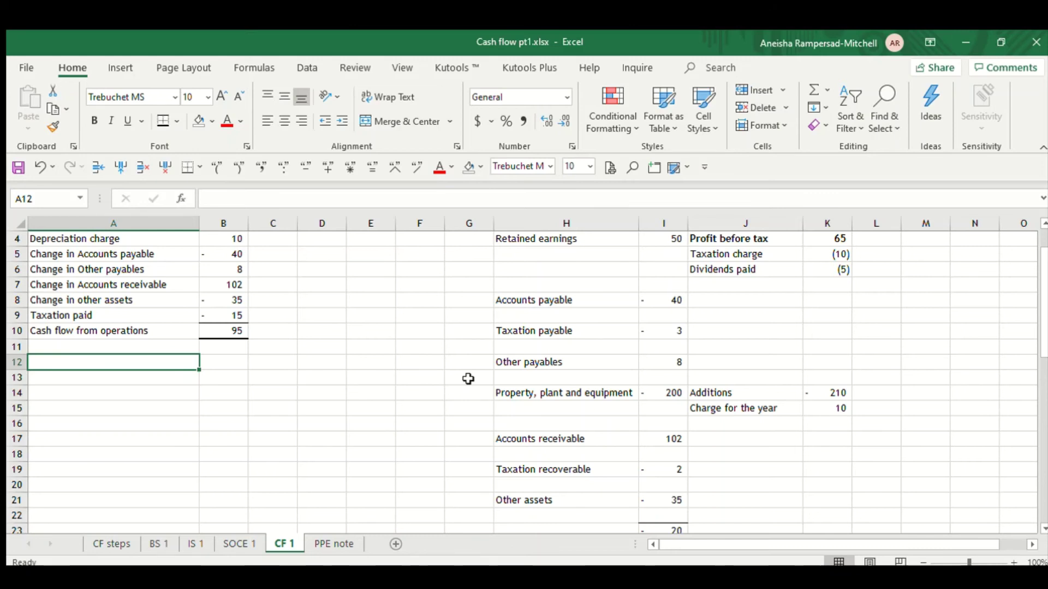
{"action": "scroll", "coordinate": [494, 310], "scroll_direction": "up", "scroll_amount": 1}
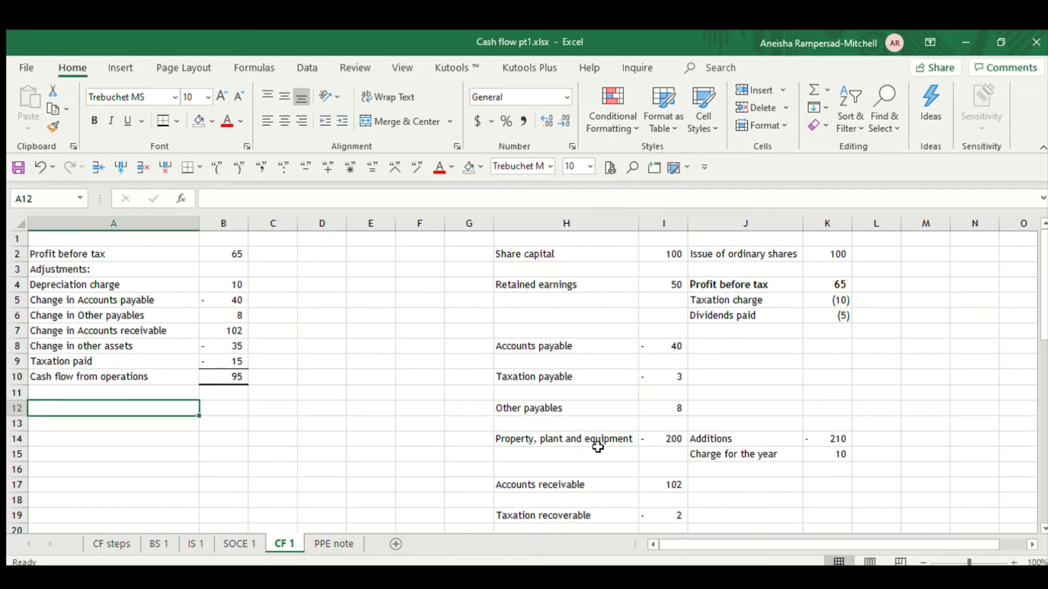
{"action": "left_click", "coordinate": [598, 448]}
{"action": "scroll", "coordinate": [693, 445], "scroll_direction": "down", "scroll_amount": 1}
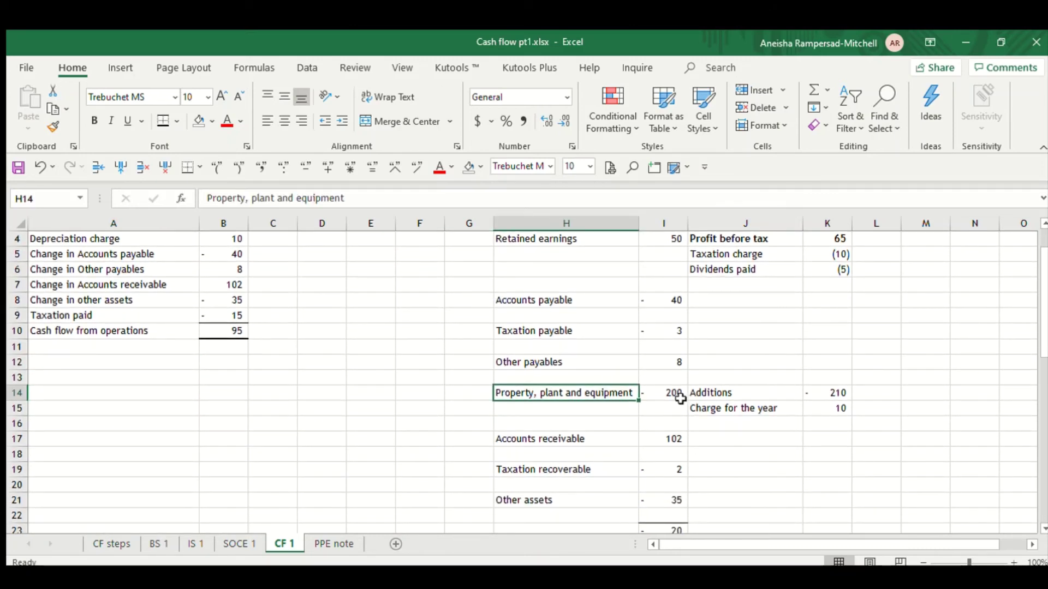
{"action": "left_click", "coordinate": [719, 392]}
{"action": "left_click", "coordinate": [194, 363]}
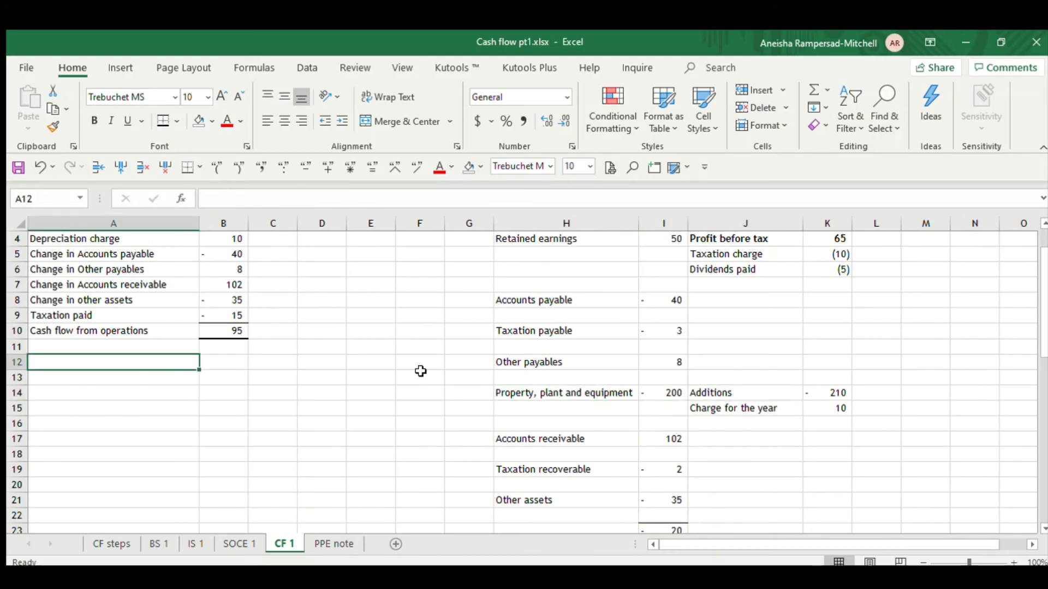
{"action": "type", "text": "Purc"}
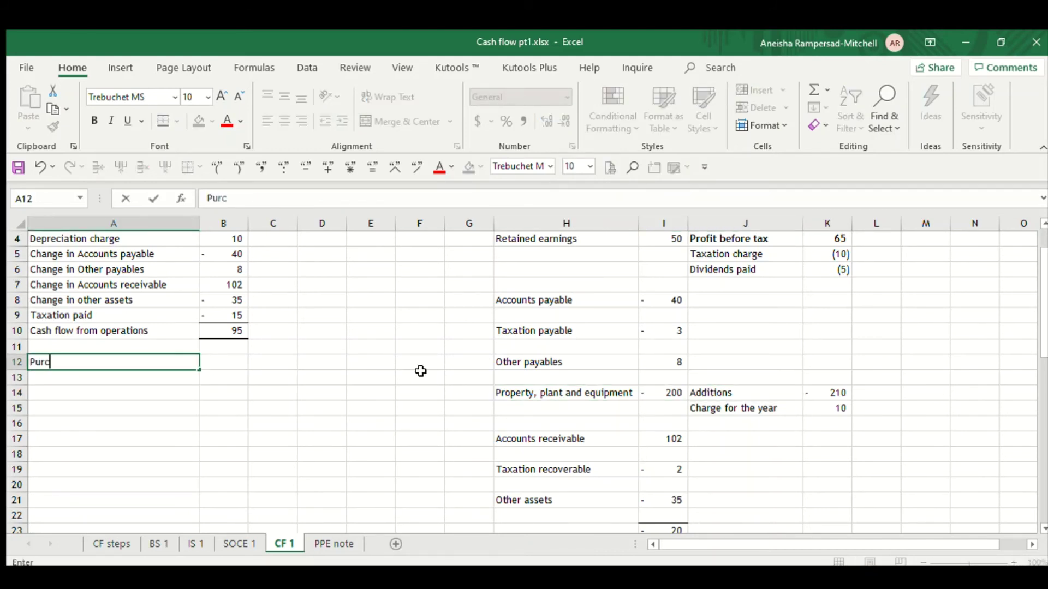
{"action": "type", "text": "hase of pro"}
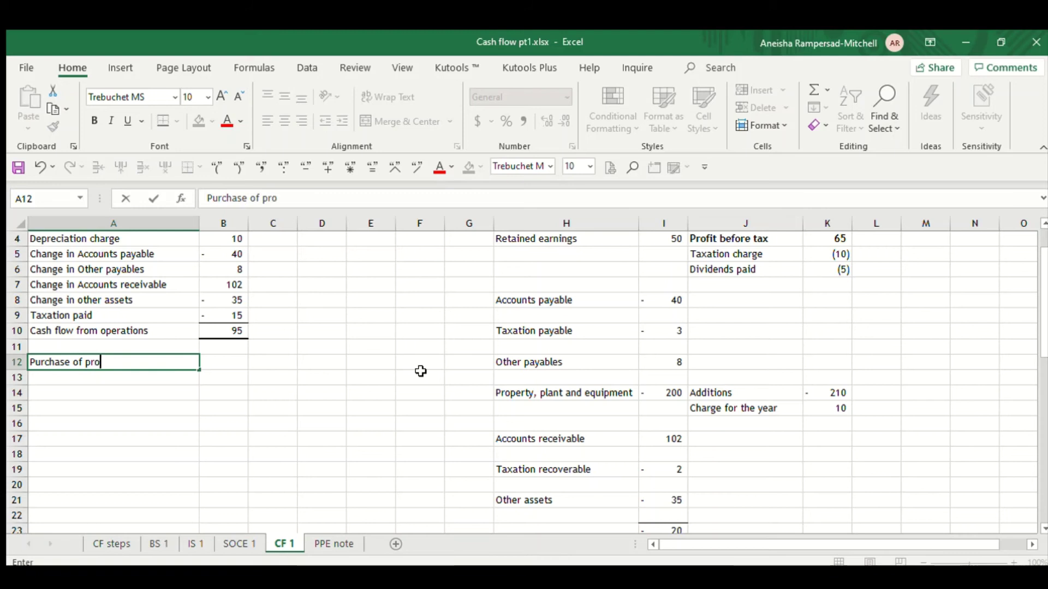
{"action": "type", "text": "perty , p"}
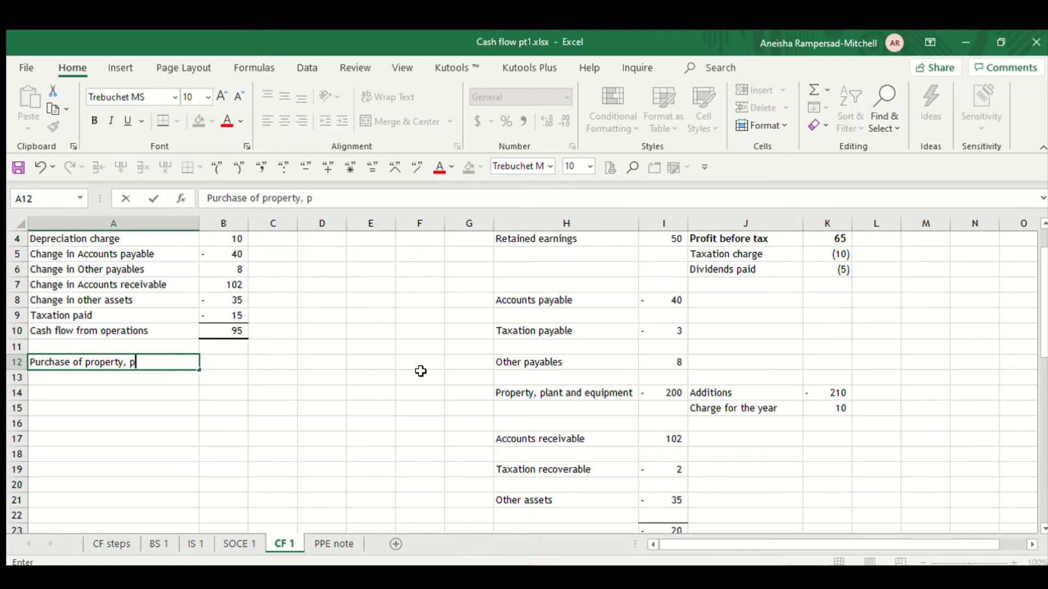
{"action": "type", "text": "lant and ewq"}
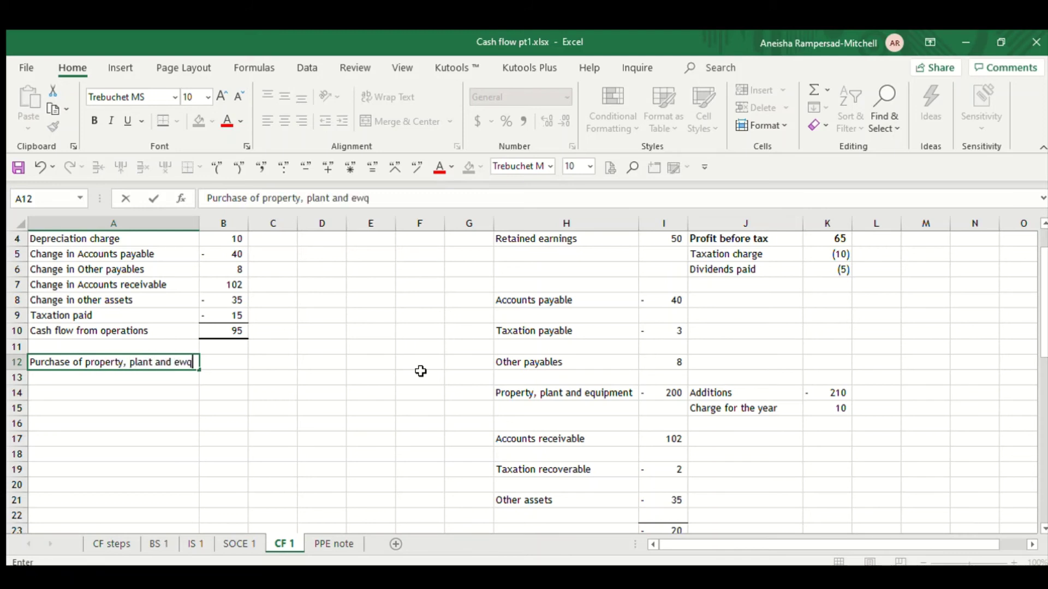
{"action": "key", "text": "BackSpace"}
{"action": "key", "text": "BackSpace"}
{"action": "type", "text": "quipment"}
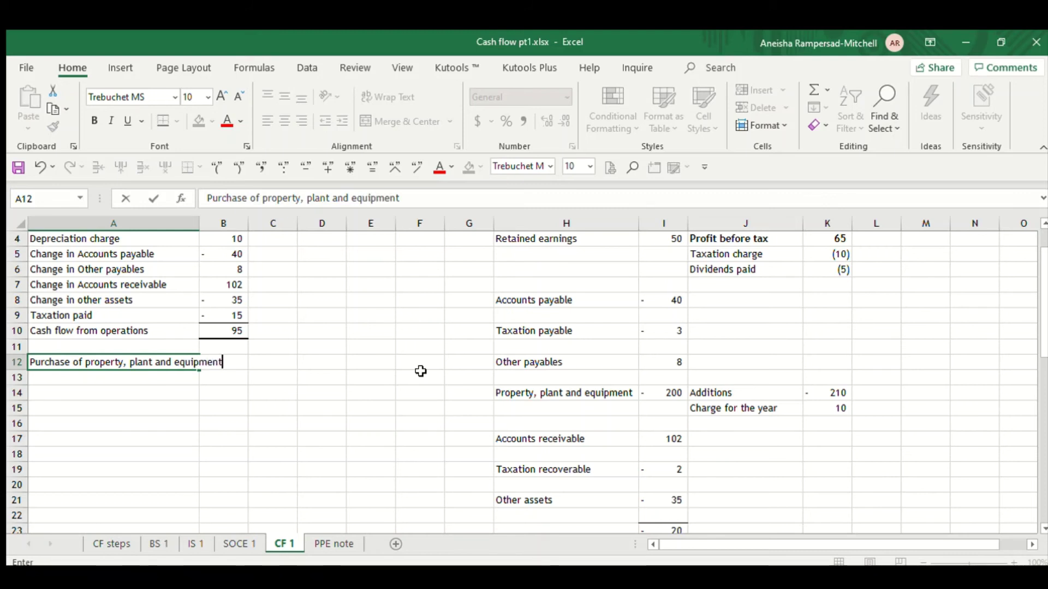
{"action": "key", "text": "Return"}
Link the Purchase of property, plant and equipment amount in B12 to the Additions in K14
{"action": "left_click", "coordinate": [213, 365]}
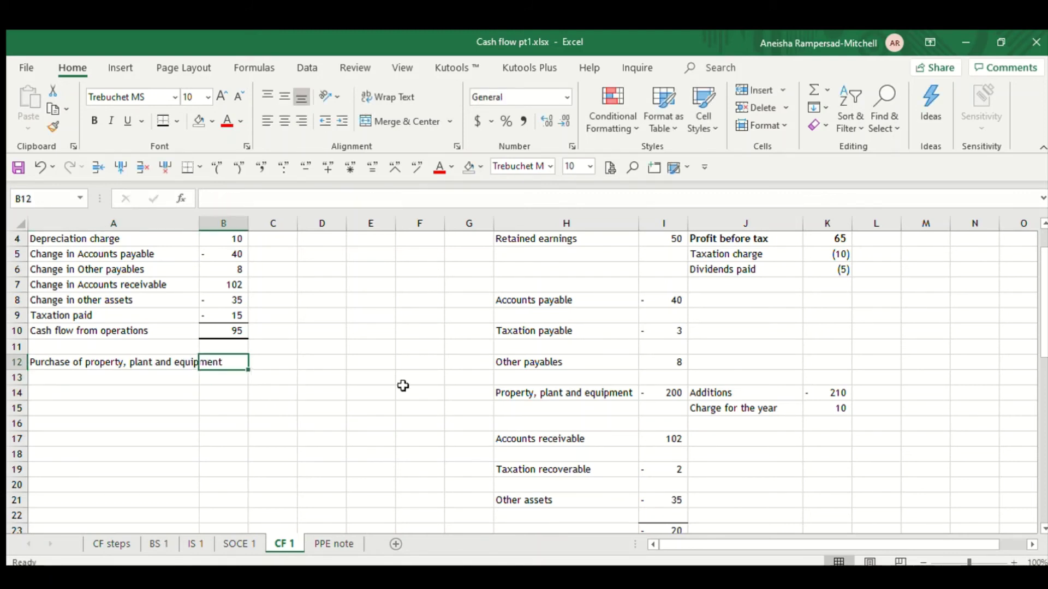
{"action": "type", "text": "="}
{"action": "left_click", "coordinate": [819, 392]}
{"action": "key", "text": "Return"}
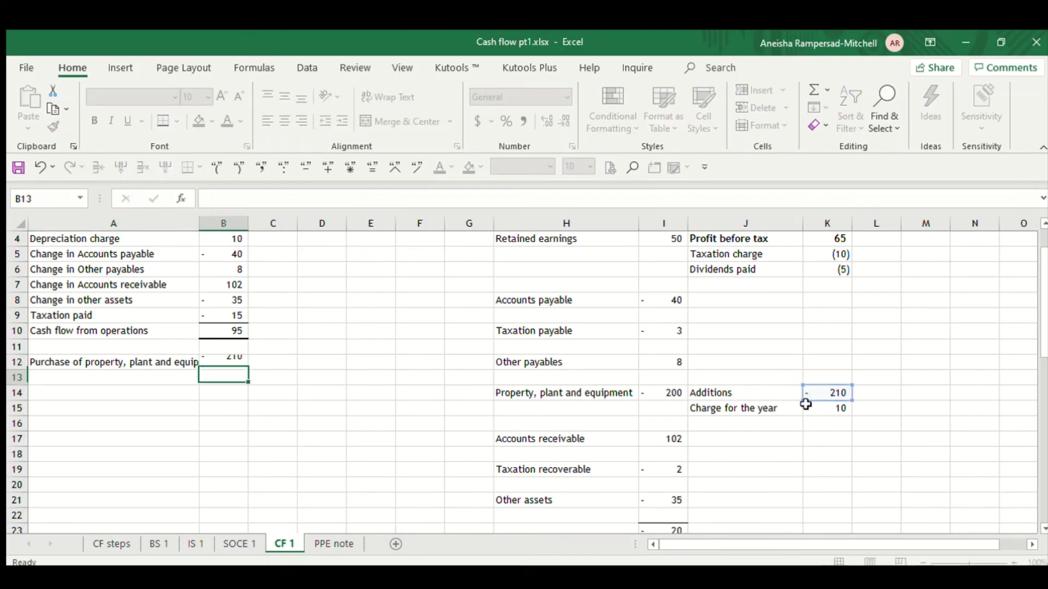
Enter the label "Cash flow from investing activities" in A13
{"action": "left_click", "coordinate": [170, 377]}
{"action": "type", "text": "C"}
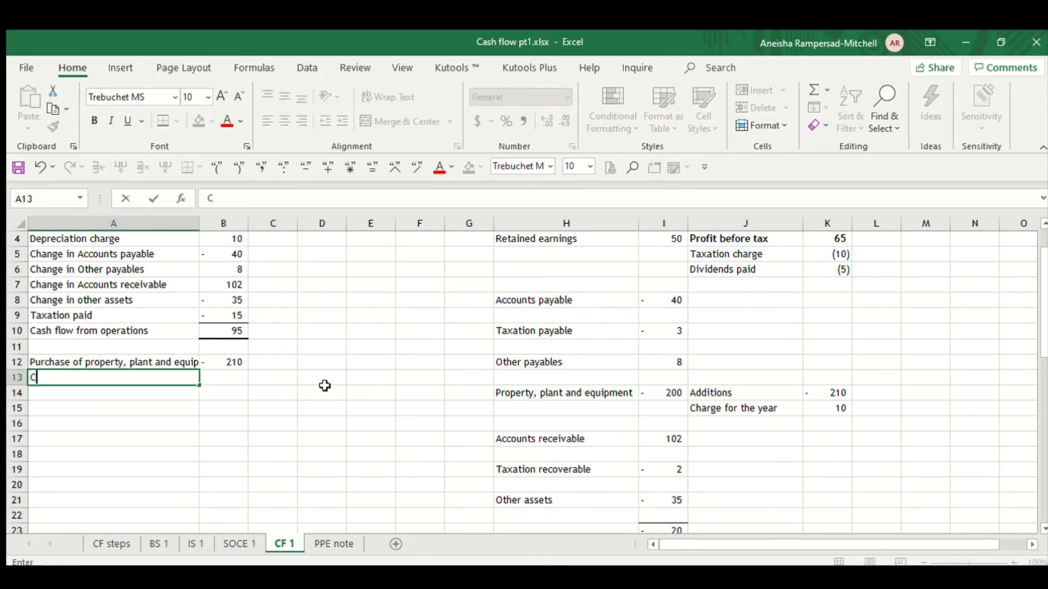
{"action": "type", "text": "ash flow from "}
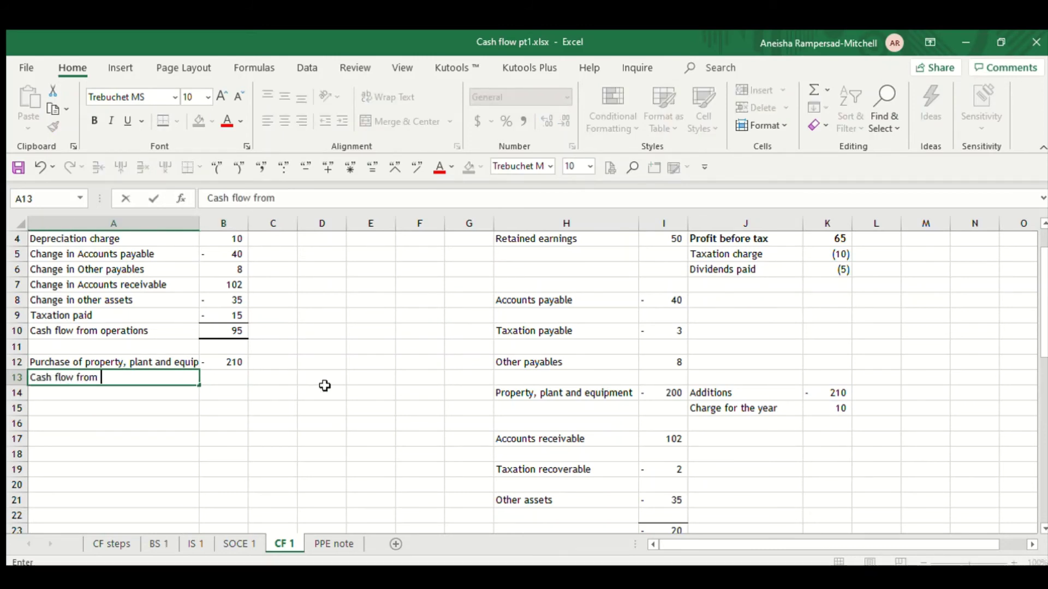
{"action": "type", "text": "investin"}
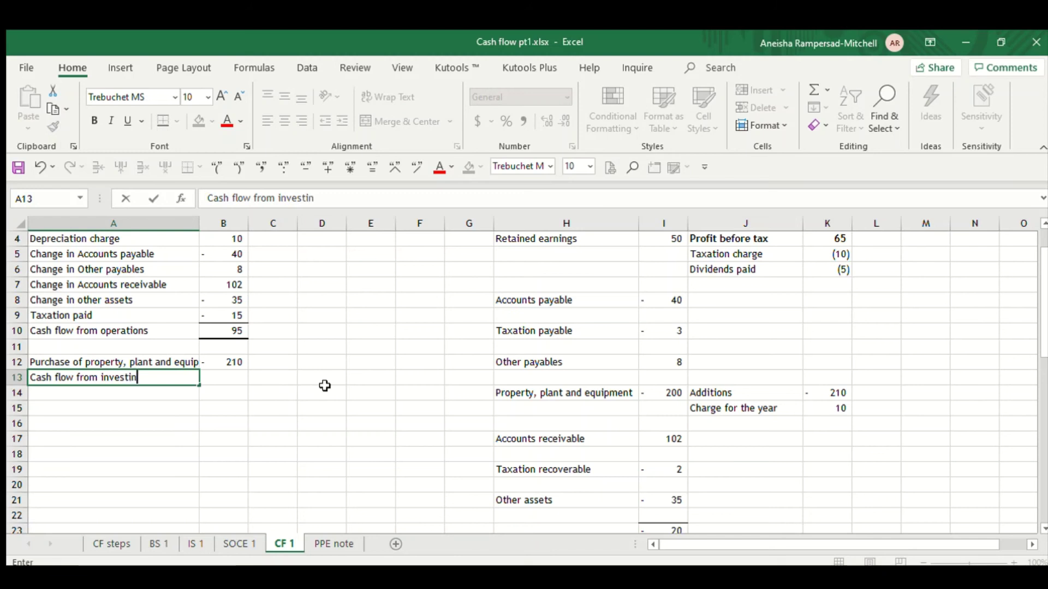
{"action": "type", "text": "g activi"}
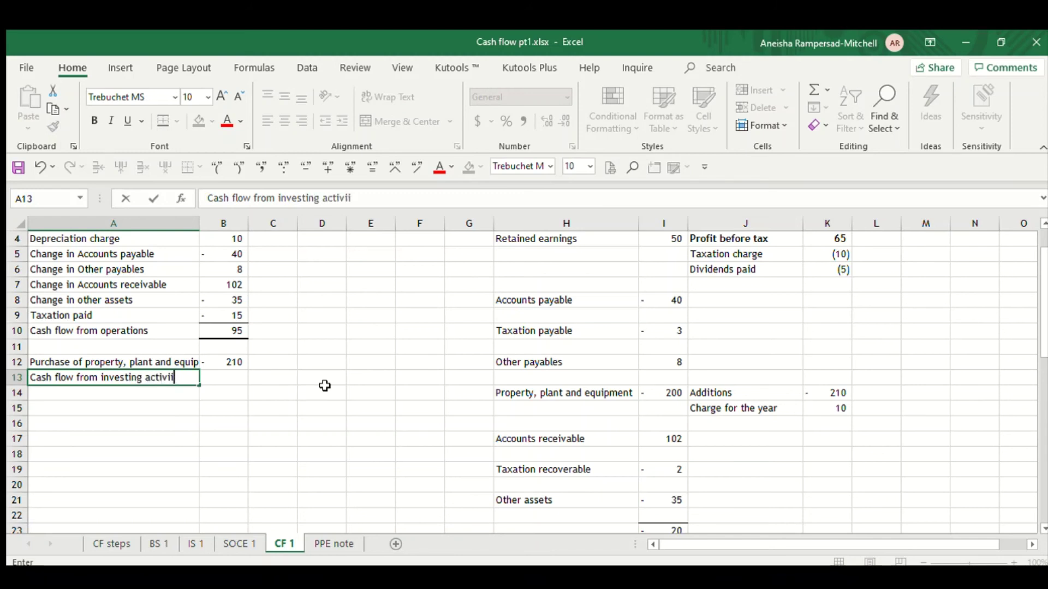
{"action": "type", "text": "ties"}
{"action": "key", "text": "Return"}
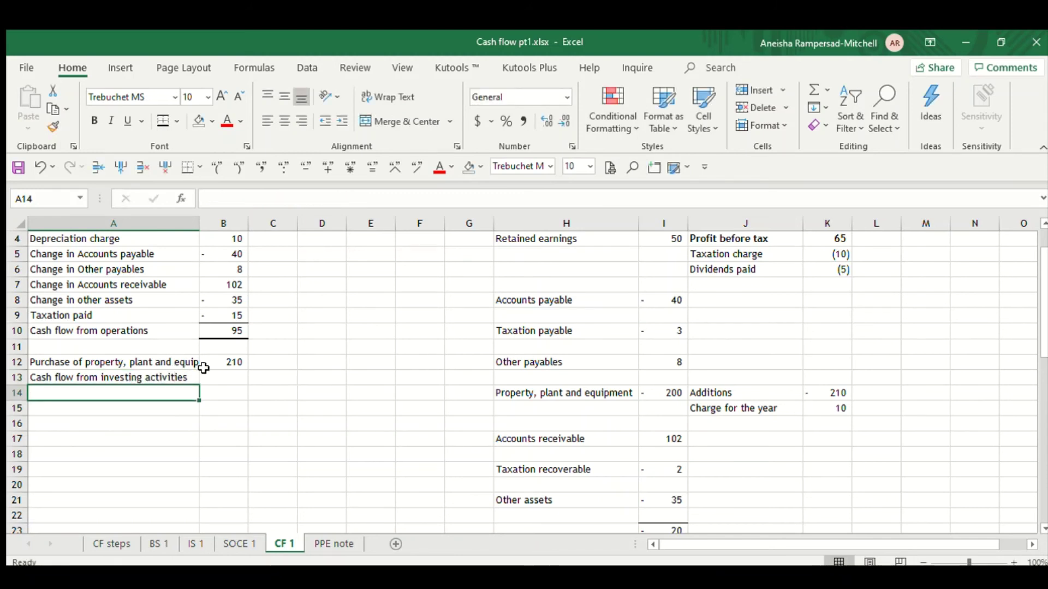
Total the investing cash flows in B13 with AutoSum and give the cell a top and bottom total border
{"action": "left_click", "coordinate": [218, 376]}
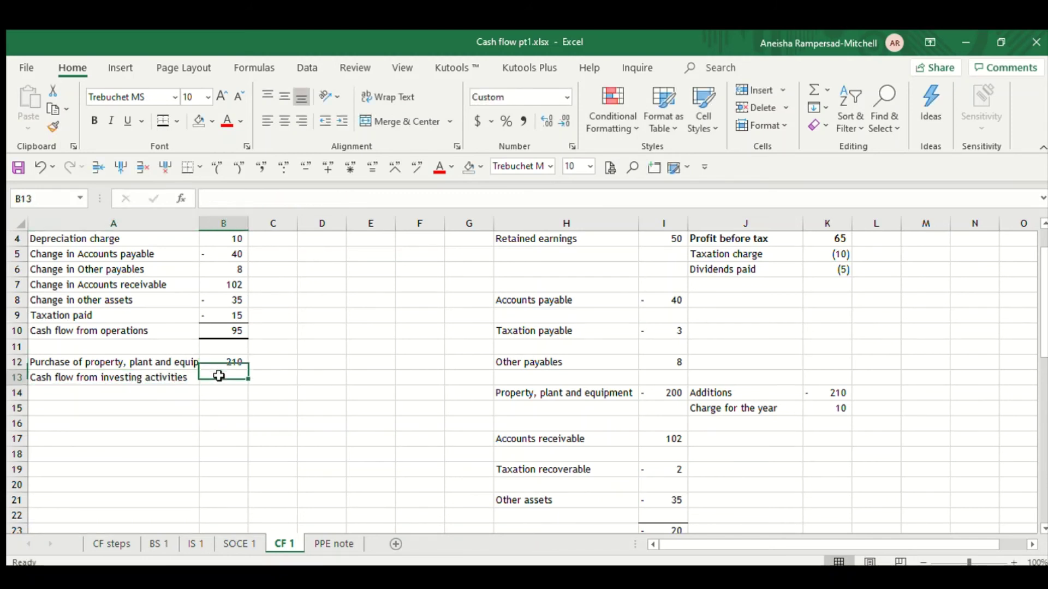
{"action": "left_click", "coordinate": [811, 92]}
{"action": "key", "text": "Return"}
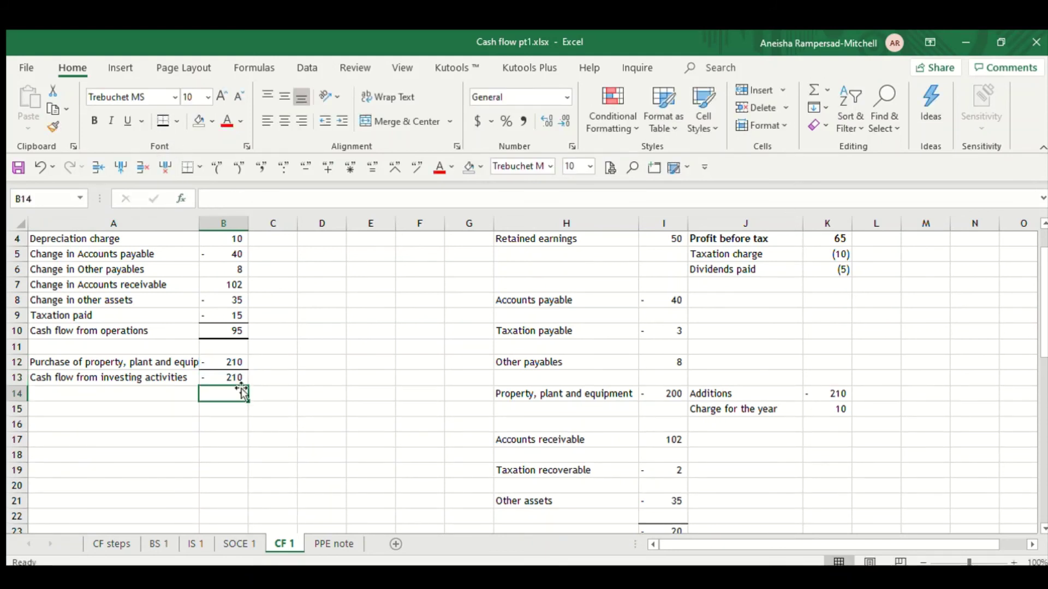
Review the broken-down balance sheet movements for financing items, such as the issue of ordinary shares and dividends paid
{"action": "left_click", "coordinate": [89, 406]}
{"action": "scroll", "coordinate": [429, 426], "scroll_direction": "down", "scroll_amount": 1}
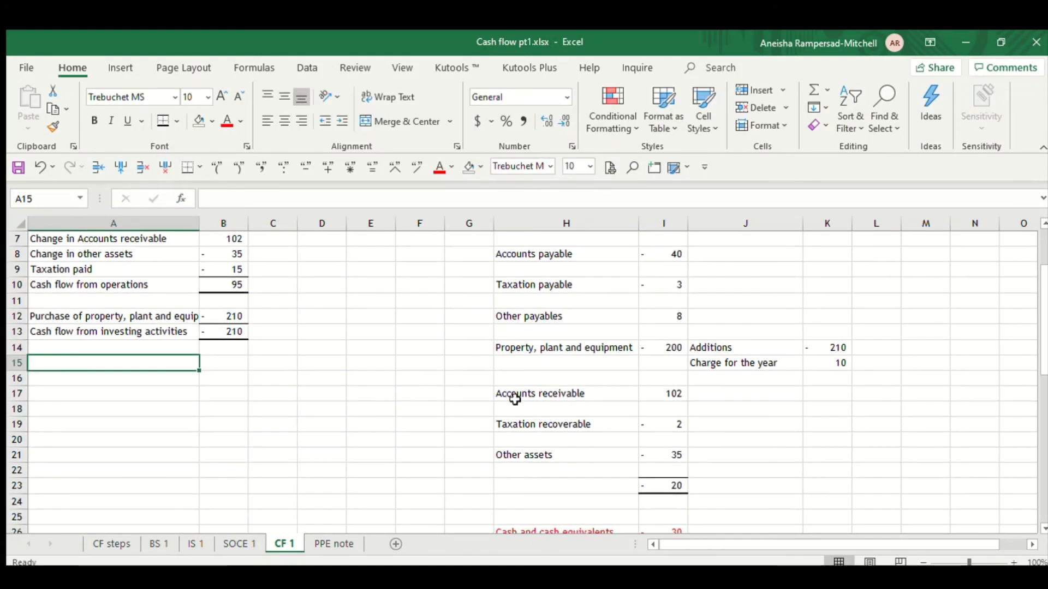
{"action": "scroll", "coordinate": [669, 421], "scroll_direction": "up", "scroll_amount": 2}
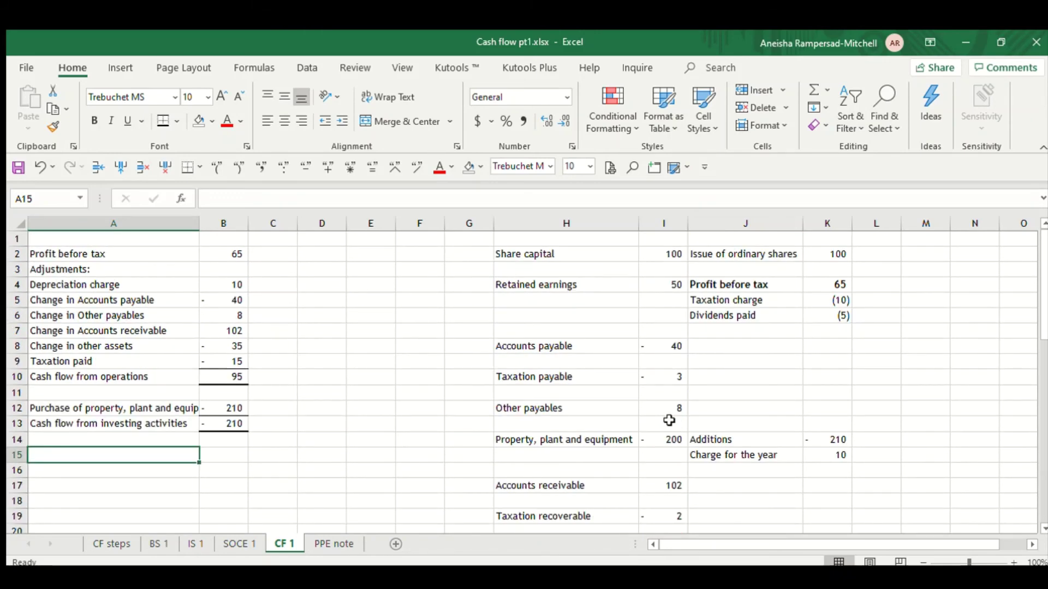
{"action": "left_click", "coordinate": [707, 254]}
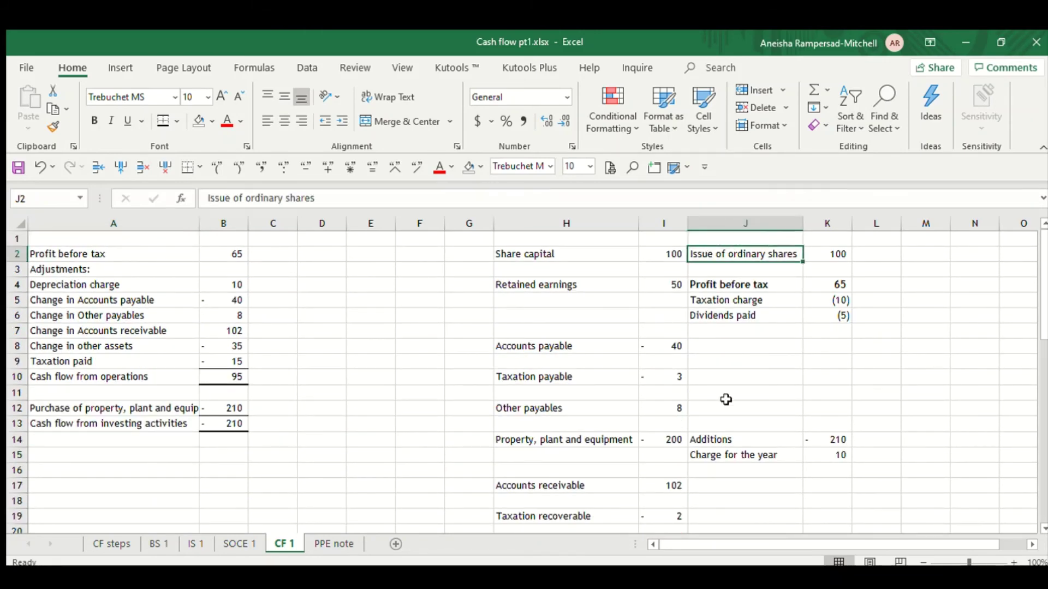
{"action": "scroll", "coordinate": [726, 400], "scroll_direction": "down", "scroll_amount": 1}
{"action": "scroll", "coordinate": [726, 399], "scroll_direction": "up", "scroll_amount": 1}
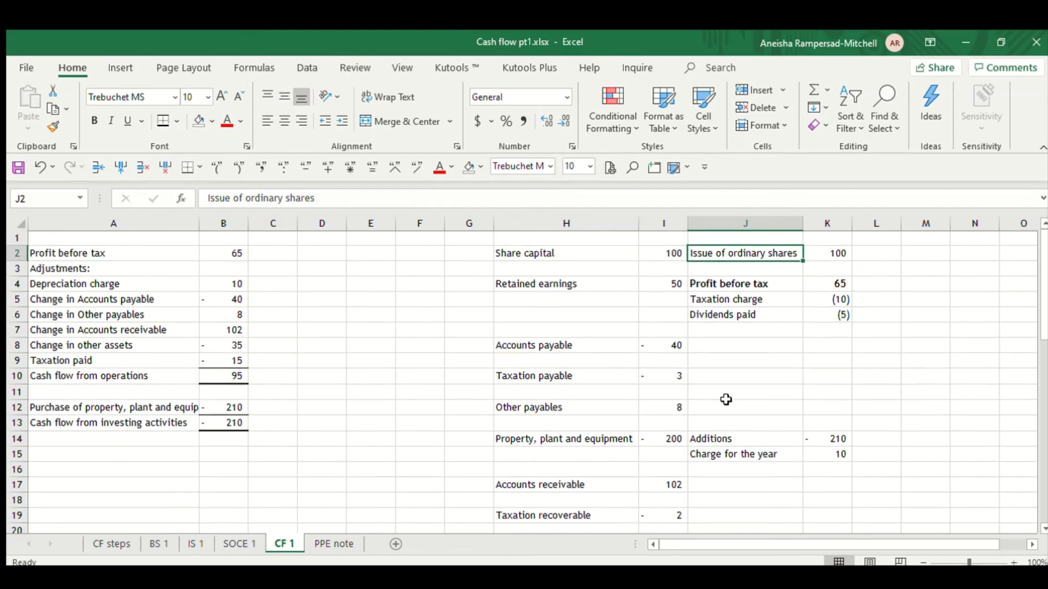
{"action": "left_click", "coordinate": [759, 313]}
Enter the label "Proceeds from issue of ordinary shares" in A15 below the investing total
{"action": "left_click", "coordinate": [65, 457]}
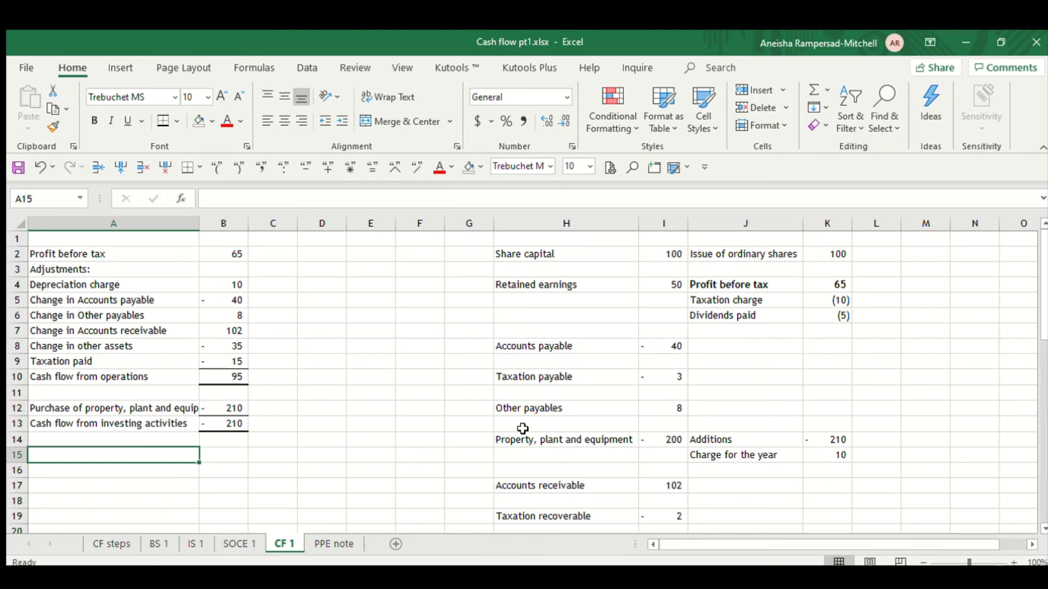
{"action": "type", "text": "Procee"}
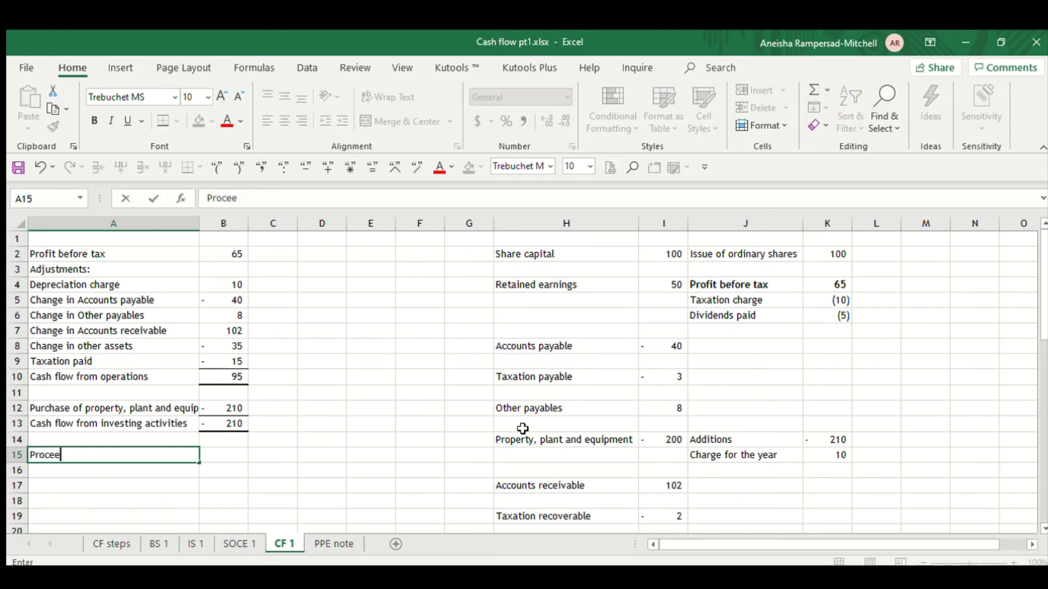
{"action": "type", "text": "ds from"}
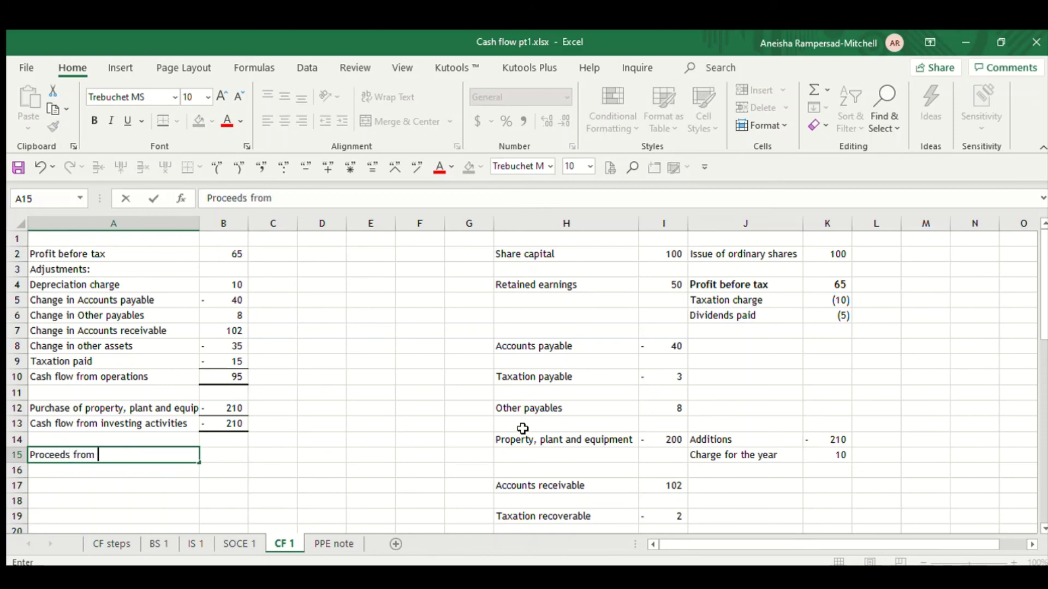
{"action": "type", "text": " issue of ordinar"}
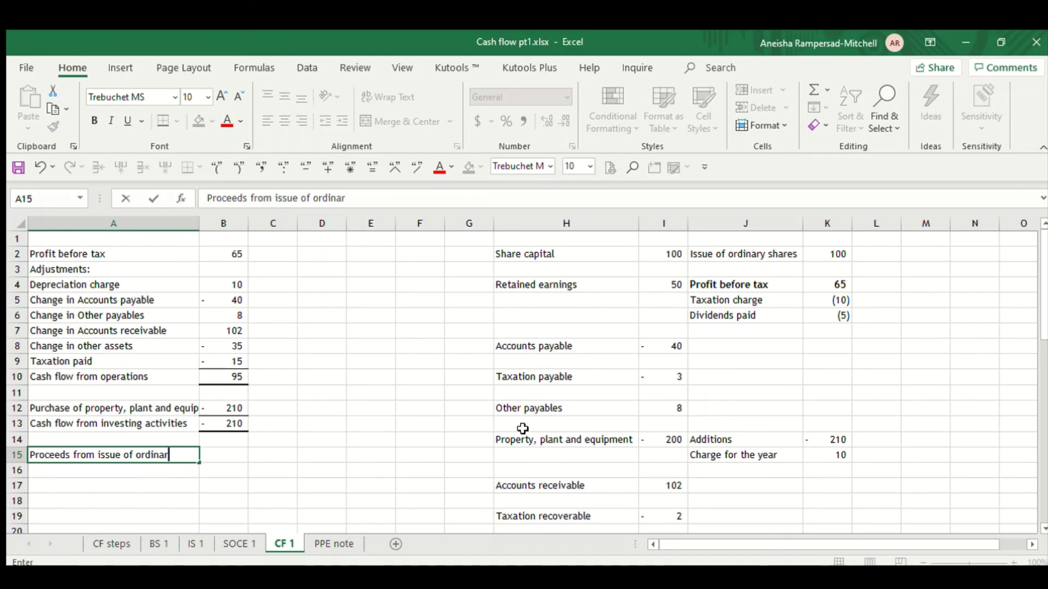
{"action": "type", "text": "y shares"}
{"action": "key", "text": "Return"}
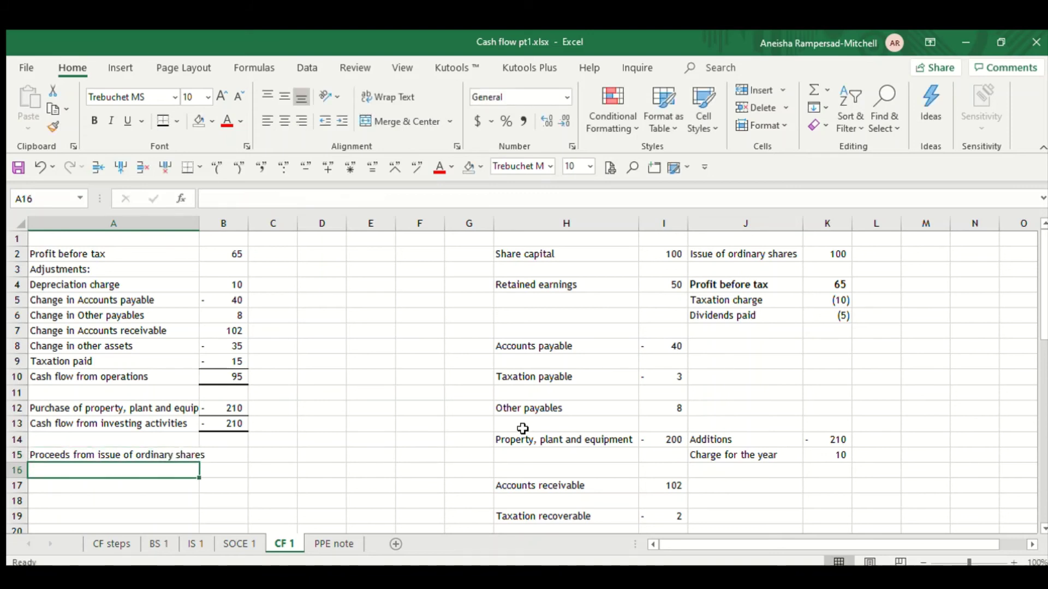
Link the share issue proceeds in B15 to the Issue of ordinary shares amount in K2
{"action": "key", "text": "Up"}
{"action": "key", "text": "Right"}
{"action": "type", "text": "+"}
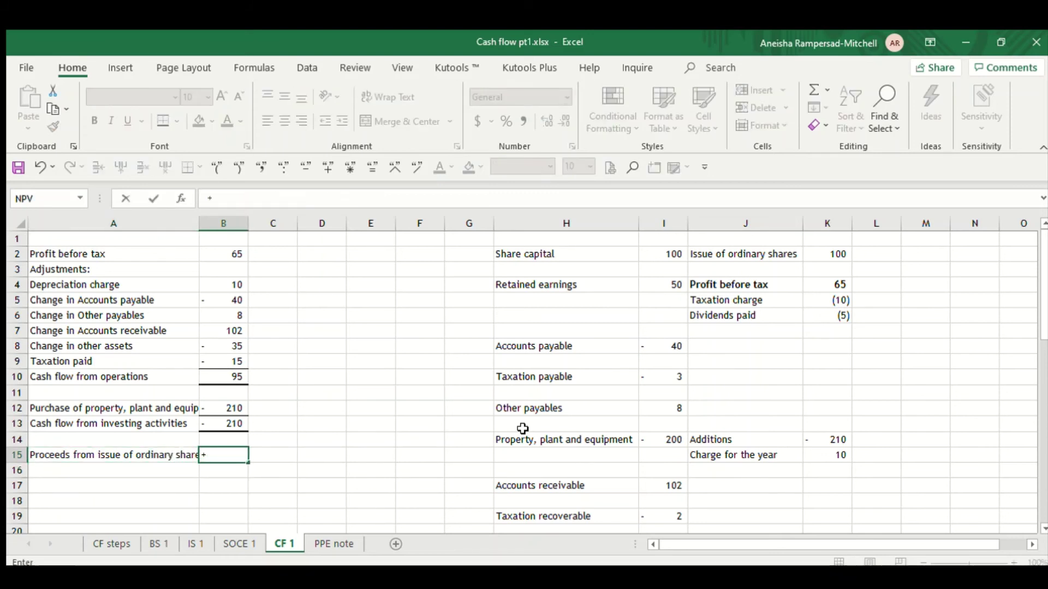
{"action": "left_click", "coordinate": [841, 254]}
{"action": "key", "text": "Return"}
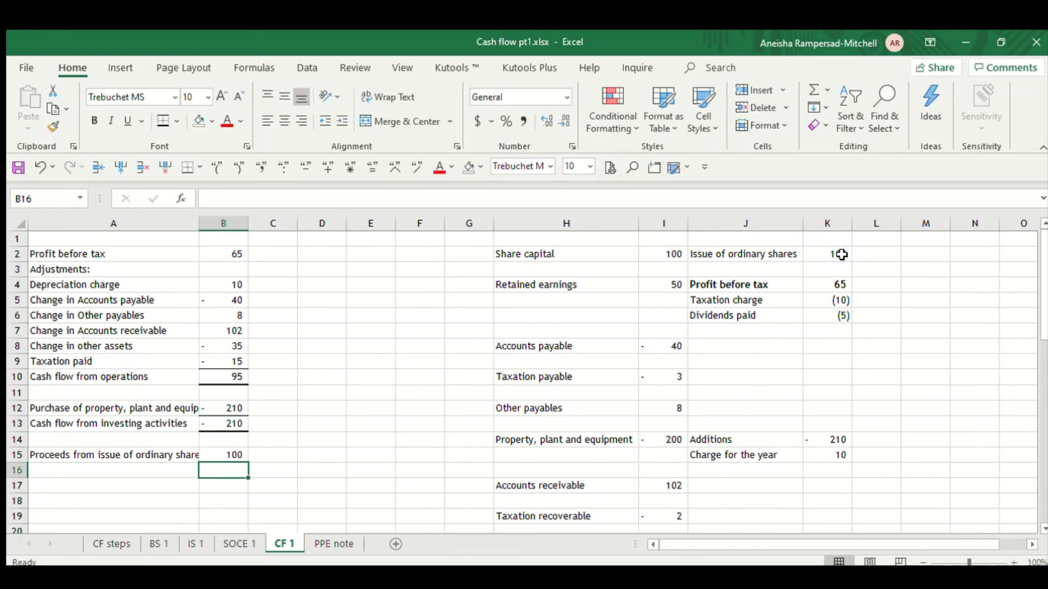
{"action": "left_click", "coordinate": [830, 255]}
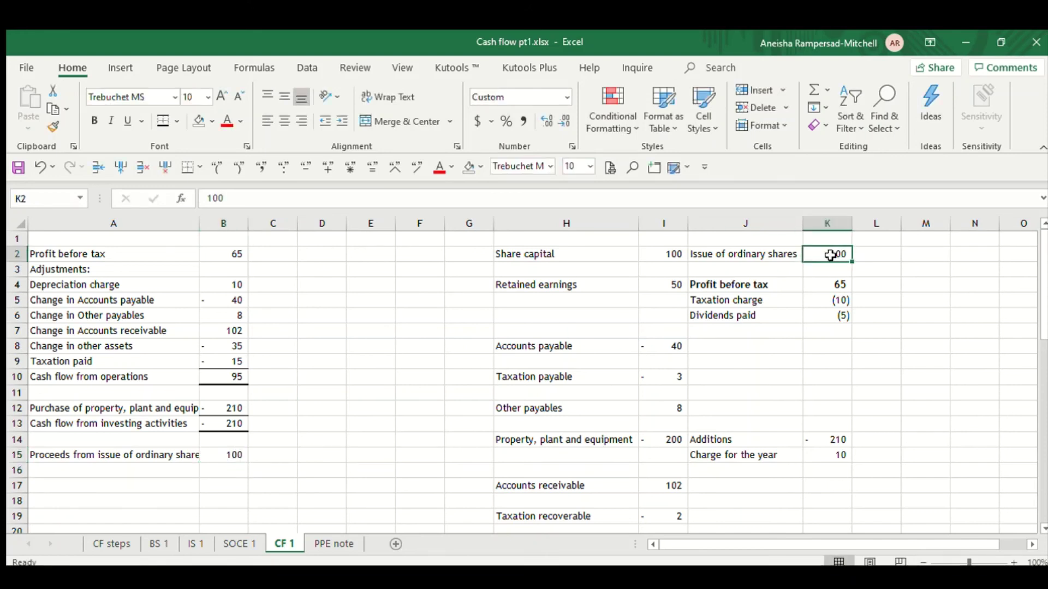
Enter the label "Dividends paid" in A16 below the share issue proceeds
{"action": "left_click", "coordinate": [92, 473]}
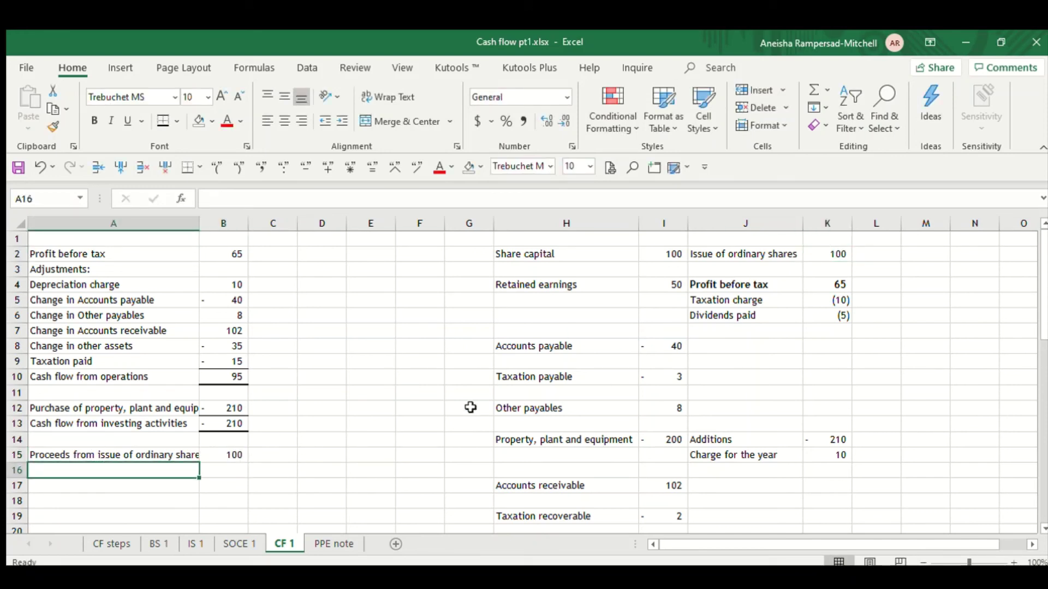
{"action": "type", "text": "Di"}
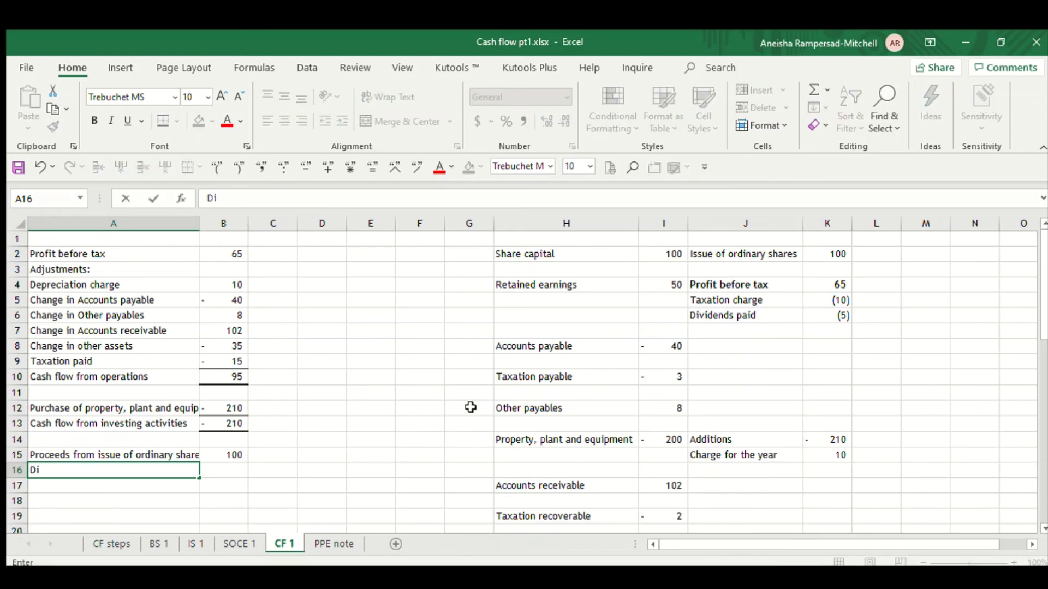
{"action": "type", "text": "vidends paid"}
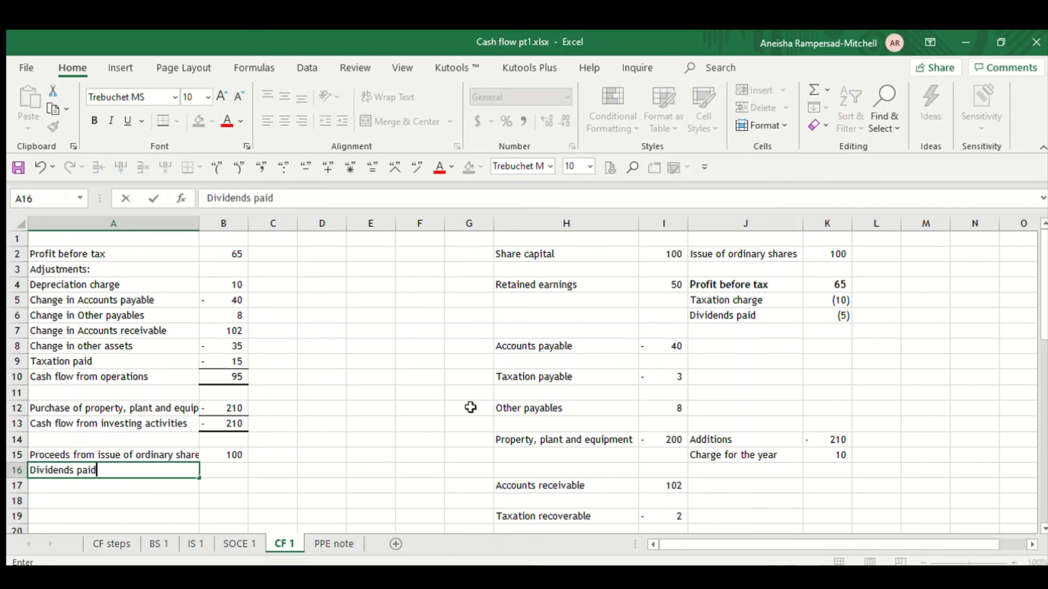
{"action": "key", "text": "Return"}
Link the Dividends paid amount in B16 to the Dividends paid figure in K6
{"action": "left_click", "coordinate": [232, 471]}
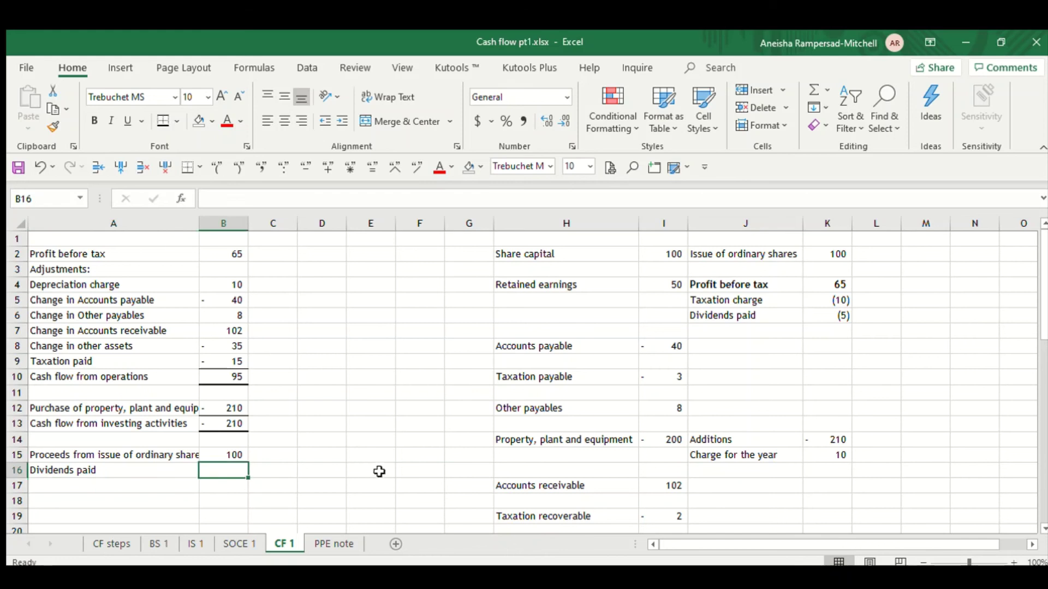
{"action": "type", "text": "+"}
{"action": "left_click", "coordinate": [818, 320]}
{"action": "key", "text": "Return"}
{"action": "left_click", "coordinate": [408, 363]}
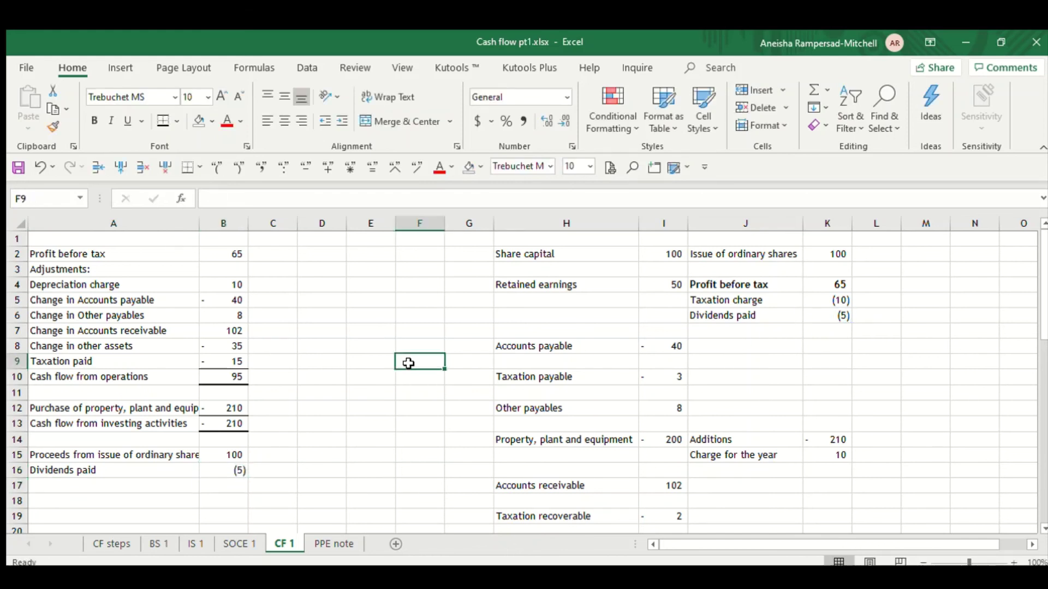
Apply a top and bottom total border to B17 and enter the label "Cash flow from financing activities" in A17
{"action": "left_click", "coordinate": [239, 486]}
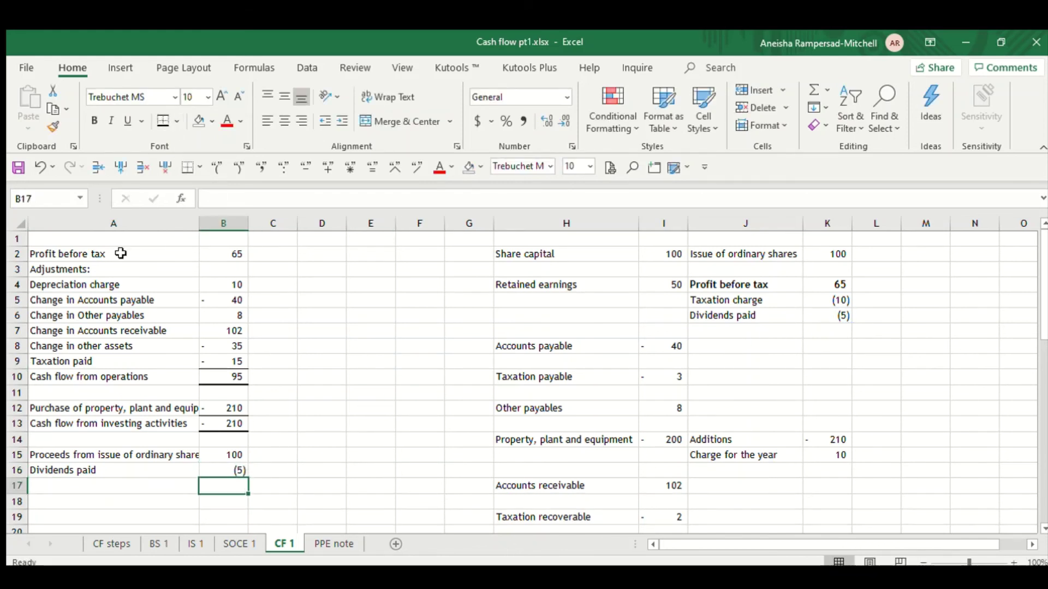
{"action": "left_click", "coordinate": [109, 486]}
{"action": "type", "text": "Cash "}
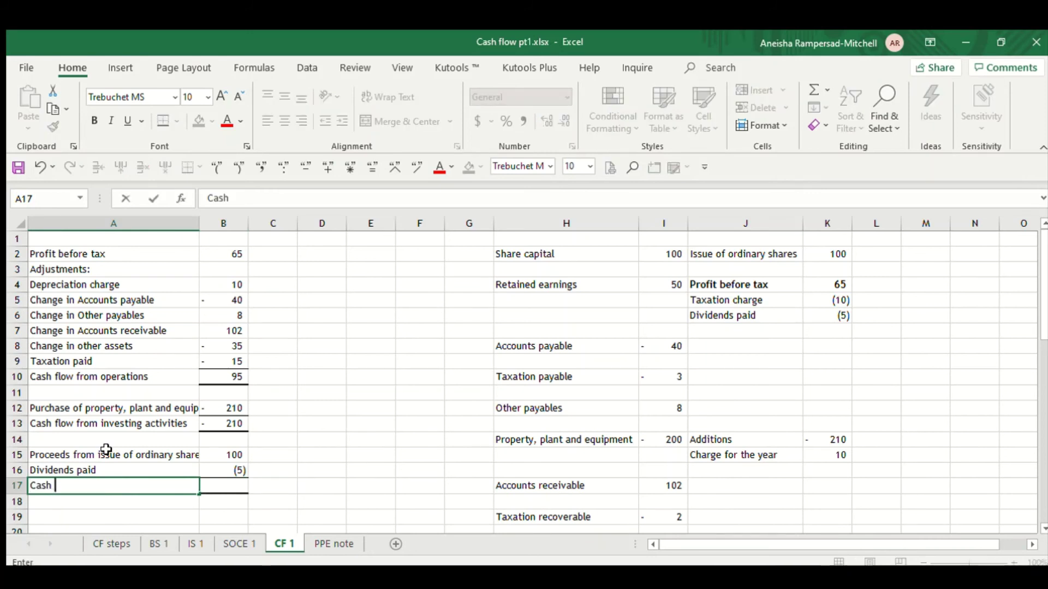
{"action": "type", "text": "flow fo"}
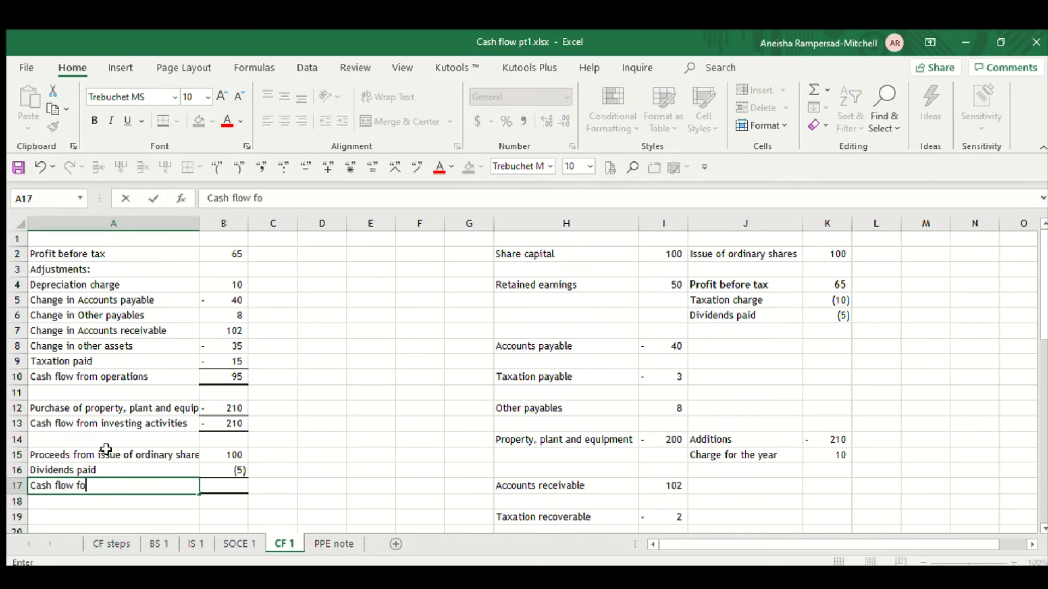
{"action": "key", "text": "BackSpace"}
{"action": "type", "text": "rom financing acti"}
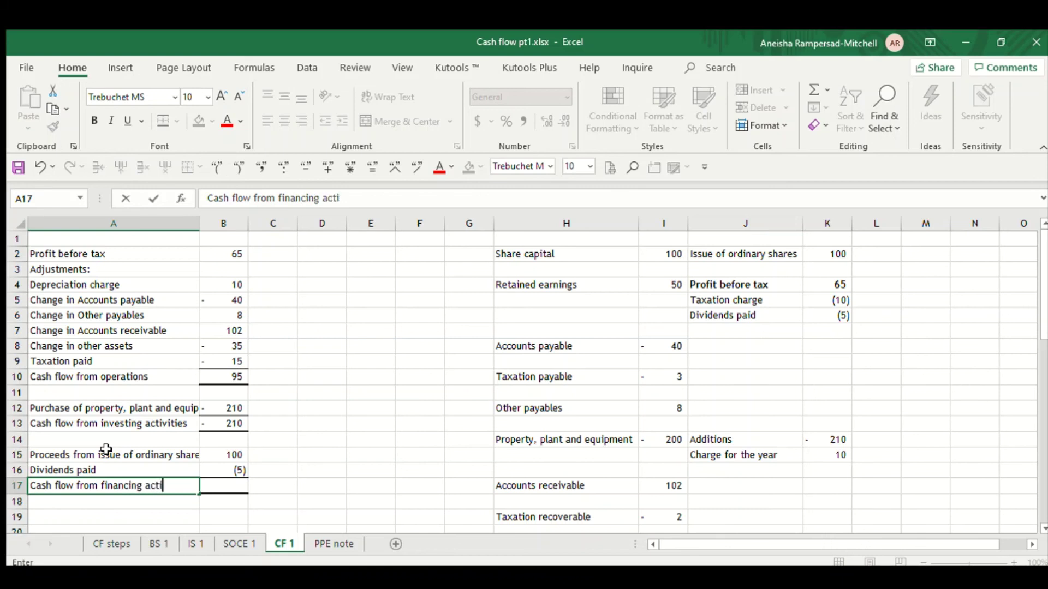
{"action": "type", "text": "vities"}
{"action": "key", "text": "Return"}
Total the financing cash flows in B17 with AutoSum
{"action": "left_click", "coordinate": [244, 486]}
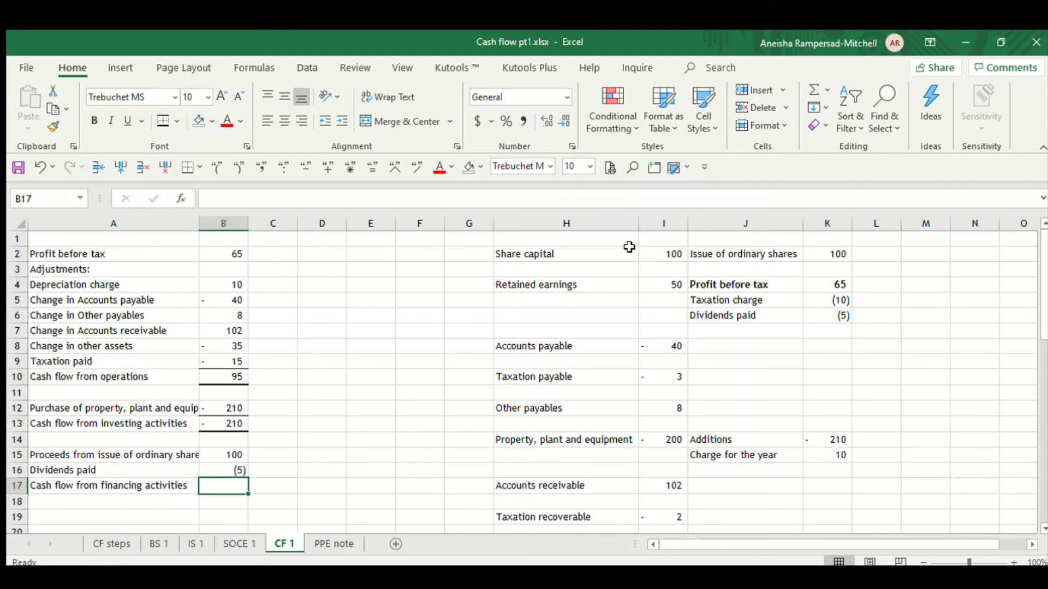
{"action": "left_click", "coordinate": [812, 90]}
{"action": "key", "text": "Return"}
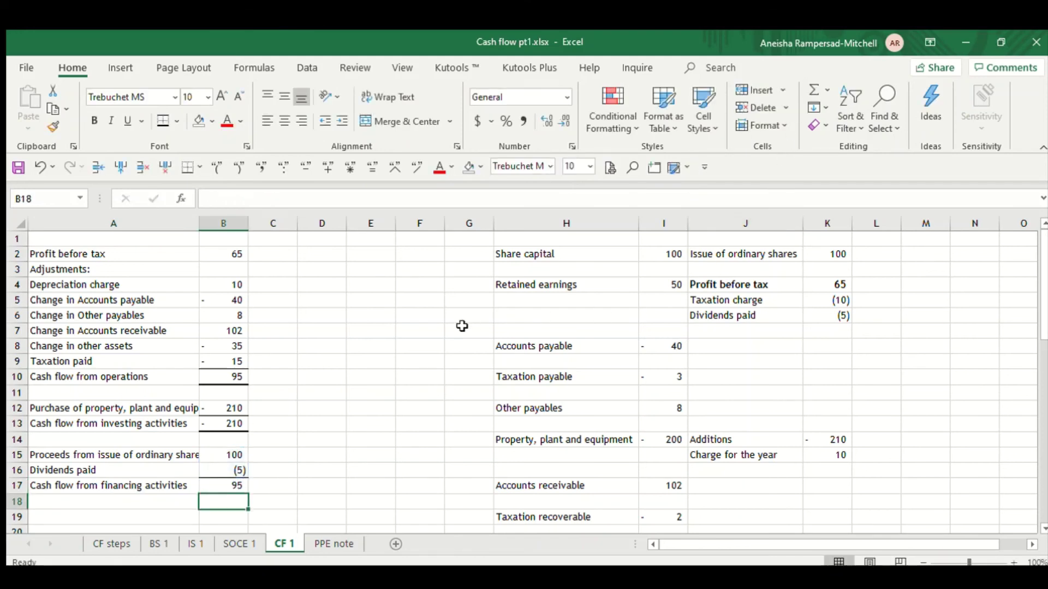
Add the financing, investing and operating totals in B19 with the formula +B17+B13+B10
{"action": "scroll", "coordinate": [202, 411], "scroll_direction": "down", "scroll_amount": 2}
{"action": "left_click", "coordinate": [178, 421]}
{"action": "left_click", "coordinate": [223, 424]}
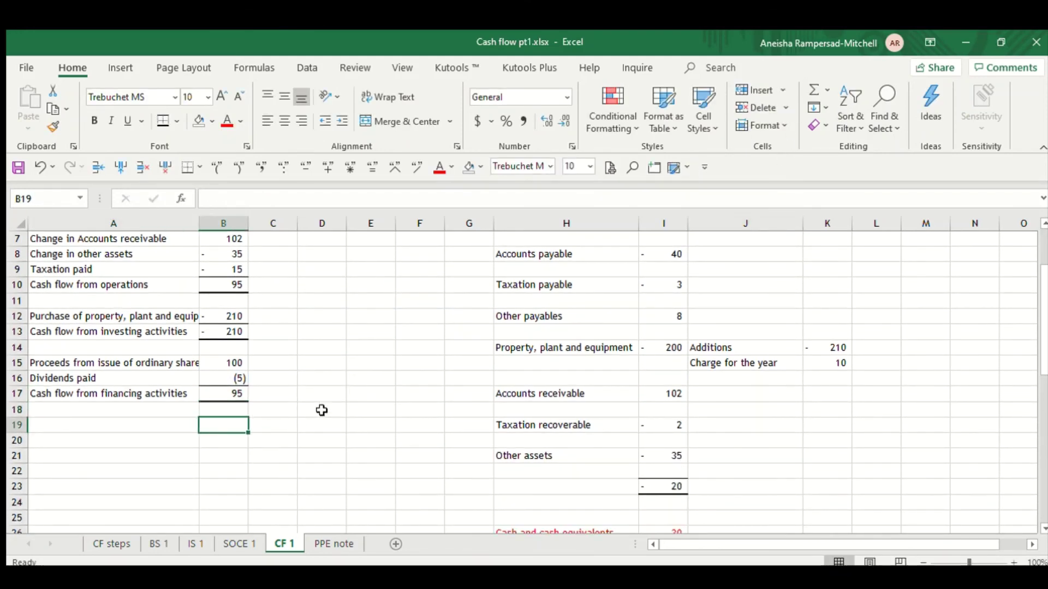
{"action": "type", "text": "+"}
{"action": "left_click", "coordinate": [233, 393]}
{"action": "type", "text": "+"}
{"action": "left_click", "coordinate": [233, 332]}
{"action": "type", "text": "+"}
{"action": "left_click", "coordinate": [234, 284]}
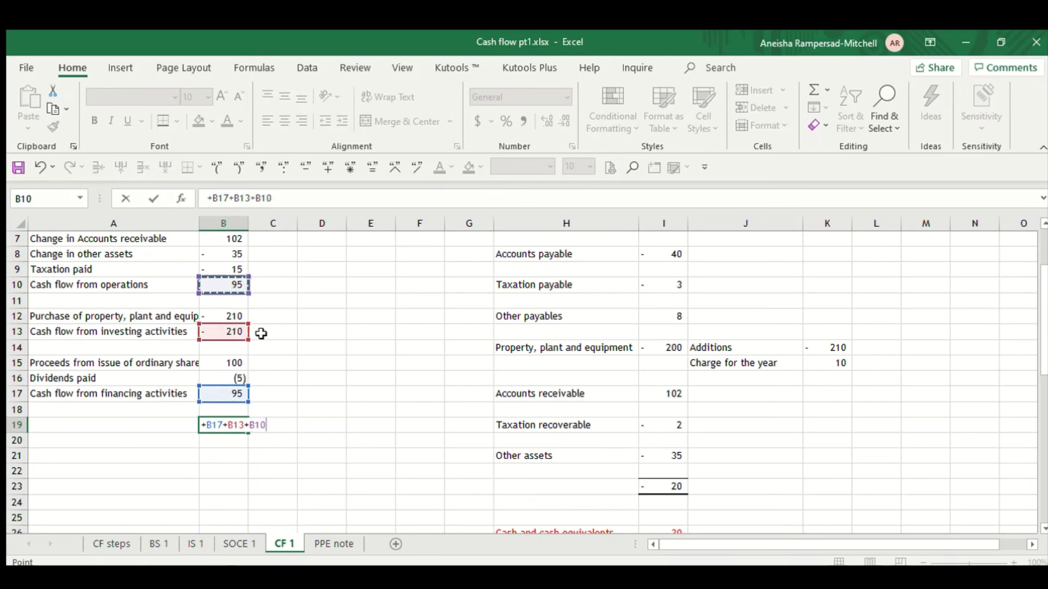
{"action": "key", "text": "shift+Tab"}
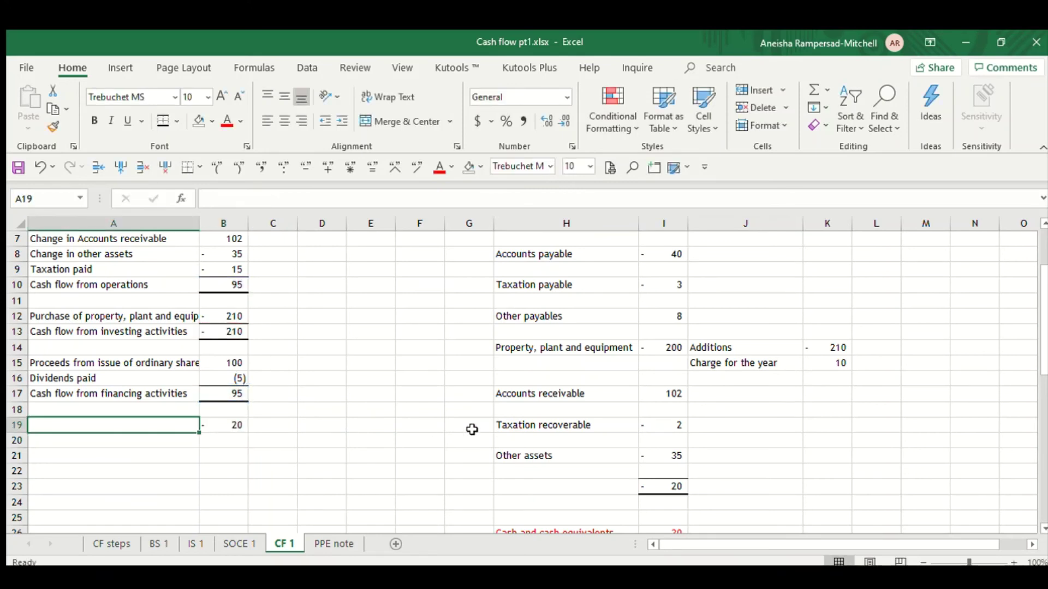
Enter the label "Net cash flow for the year" in A19
{"action": "type", "text": "Cas"}
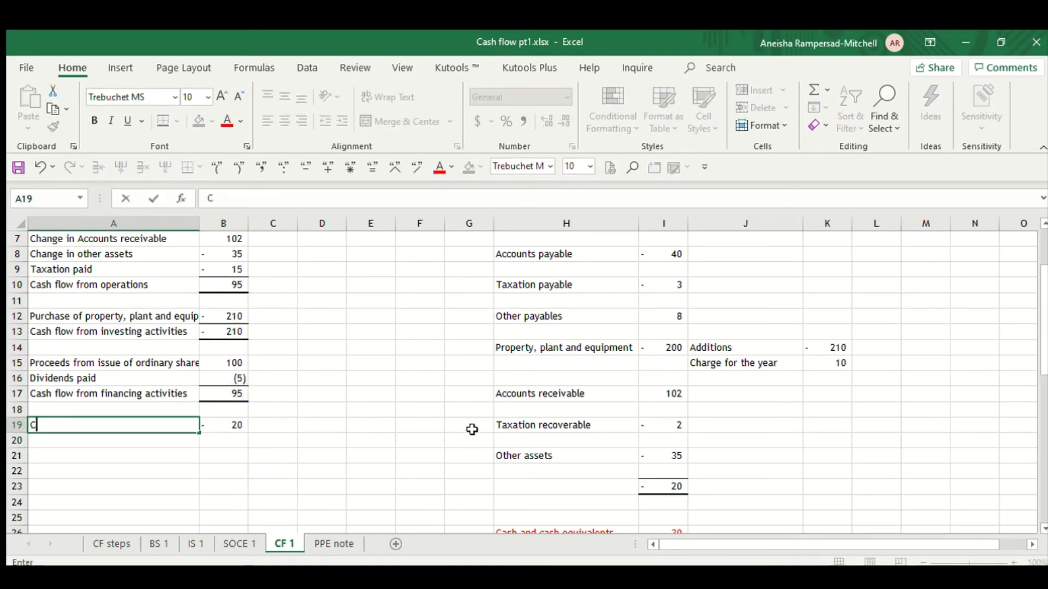
{"action": "key", "text": "BackSpace"}
{"action": "type", "text": "Net cash f"}
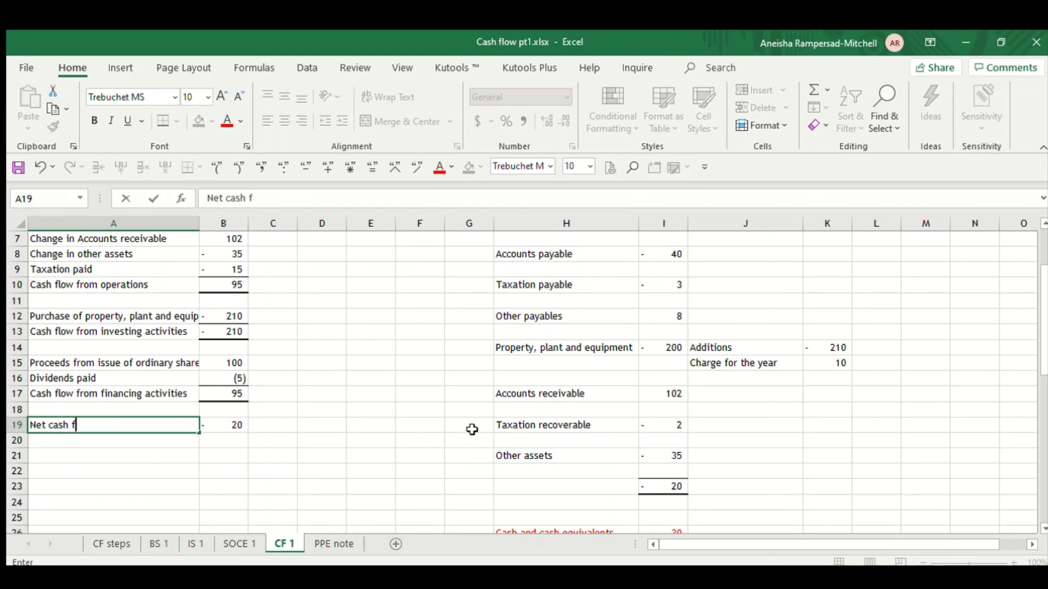
{"action": "type", "text": "low for the"}
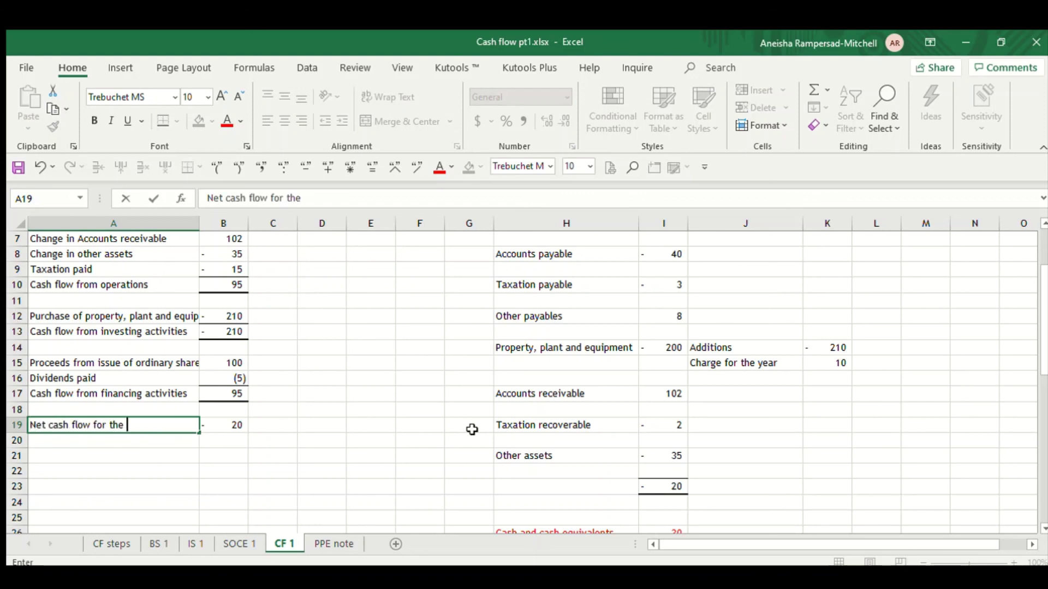
{"action": "type", "text": " year"}
{"action": "key", "text": "Return"}
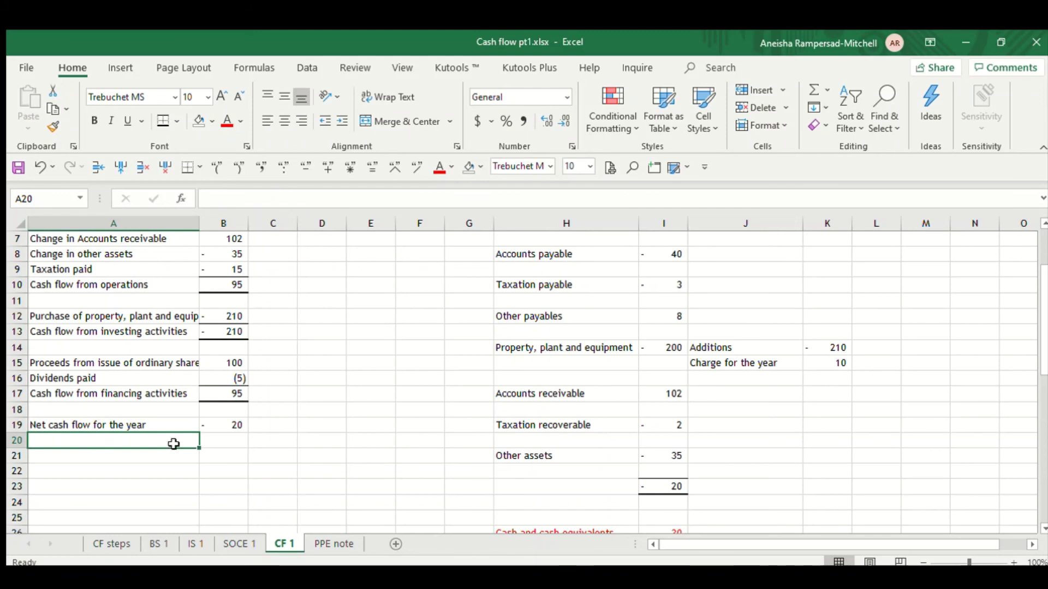
Enter the label "Opening cash balance" in A20 below the net cash flow
{"action": "type", "text": "Open"}
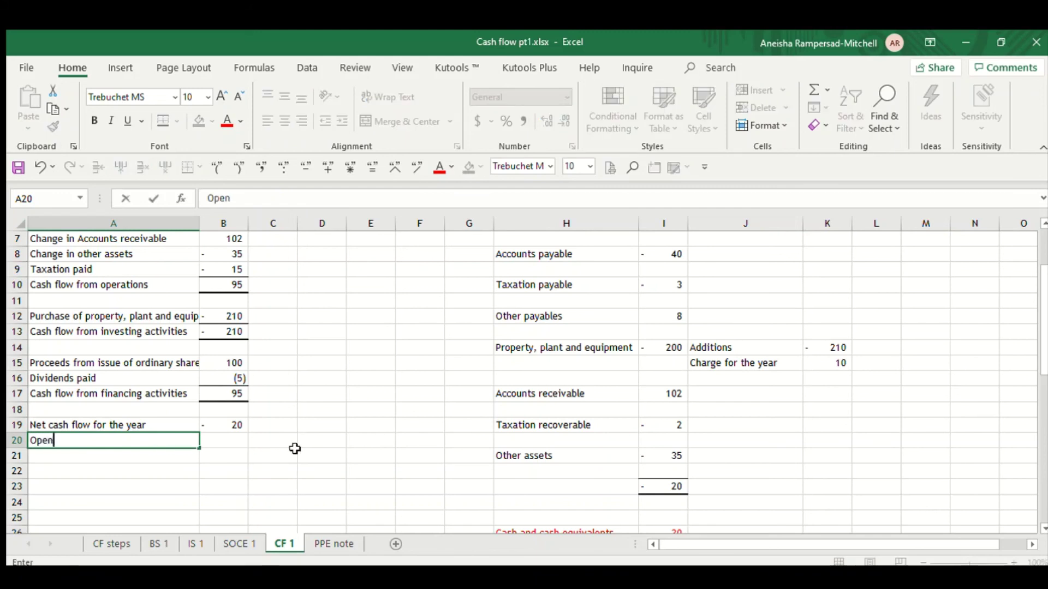
{"action": "type", "text": "ing cash balance"}
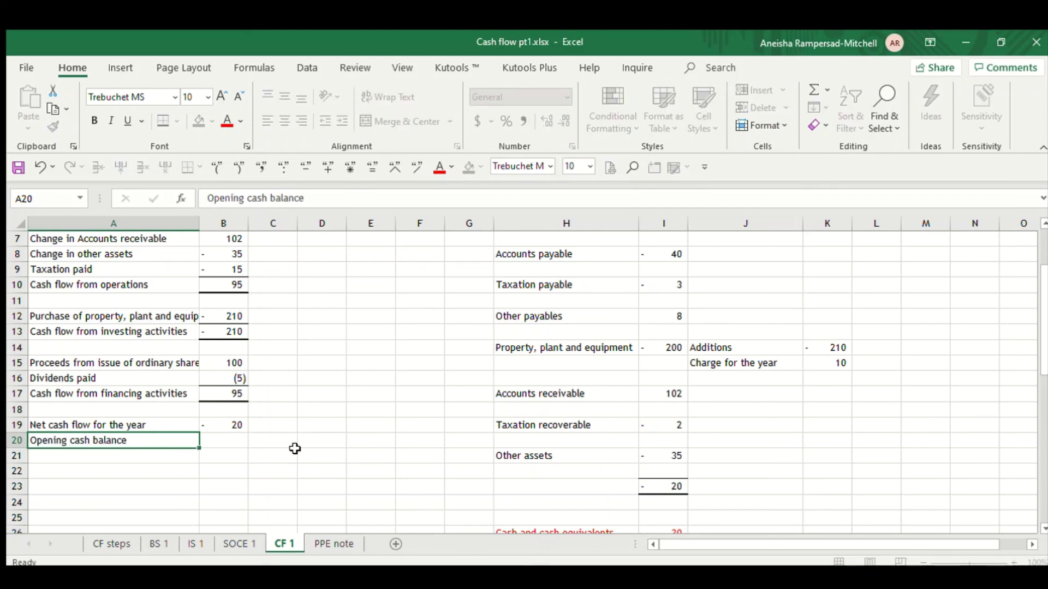
{"action": "key", "text": "Return"}
{"action": "left_click", "coordinate": [217, 440]}
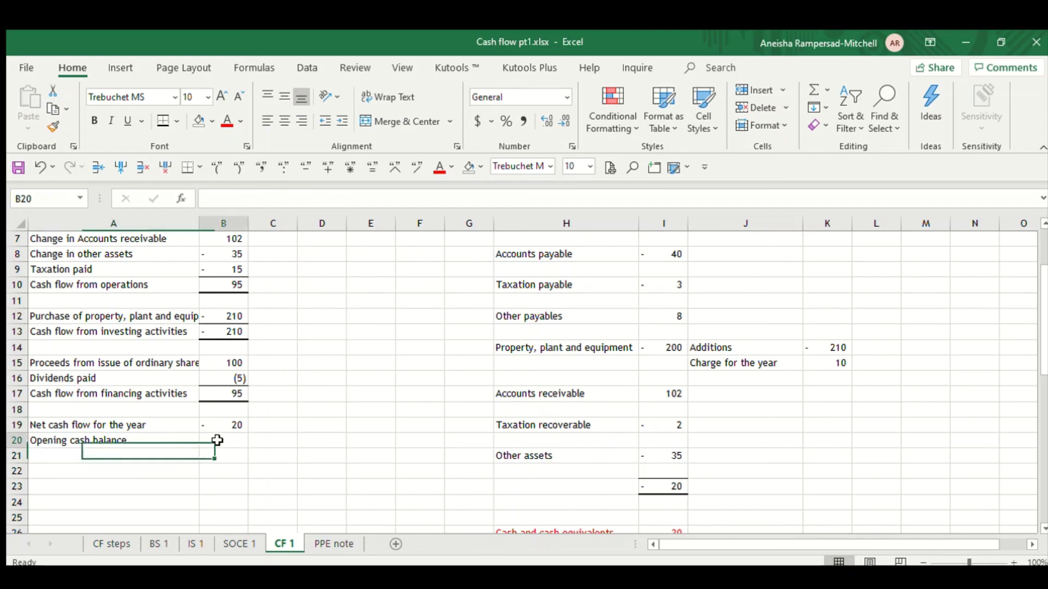
Calculate the opening cash balance in B20 as 2019 cash less overdraft with the formula +'BS 1'!C6-'BS 1'!C18
{"action": "type", "text": "+"}
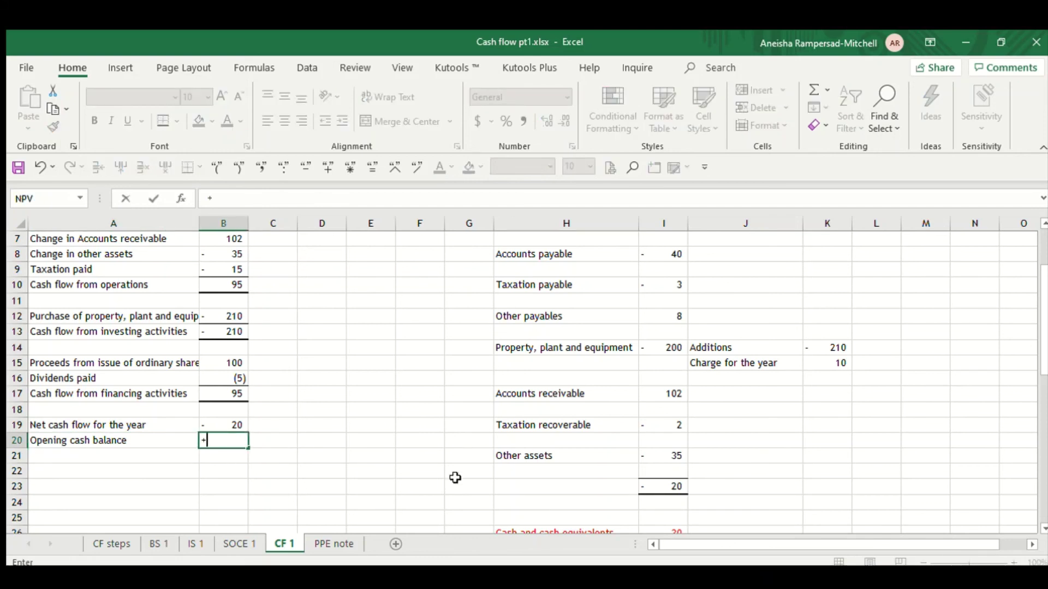
{"action": "left_click", "coordinate": [166, 546]}
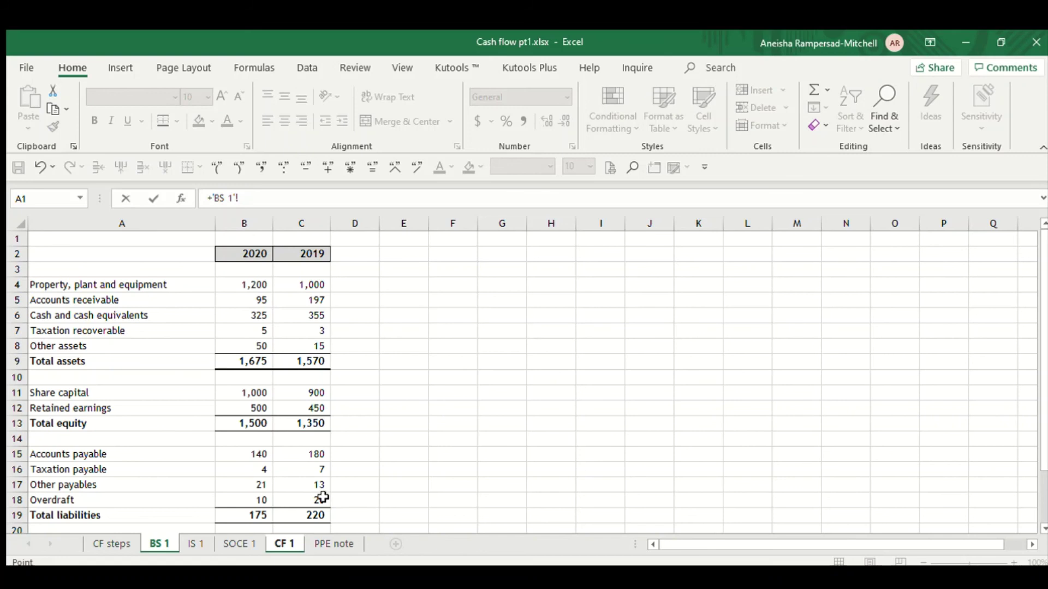
{"action": "left_click", "coordinate": [315, 316]}
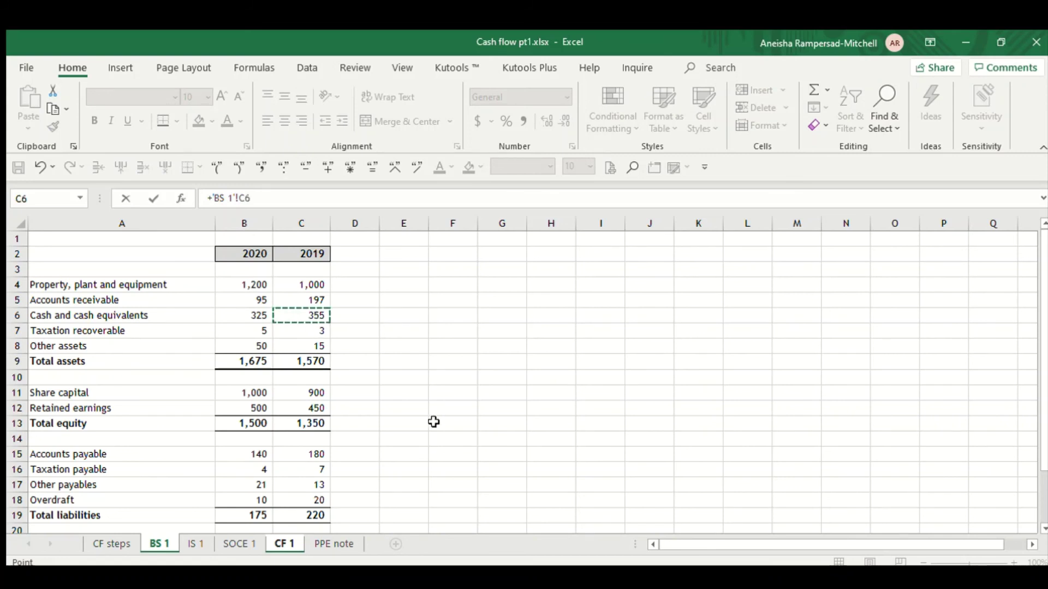
{"action": "scroll", "coordinate": [433, 421], "scroll_direction": "down", "scroll_amount": 2}
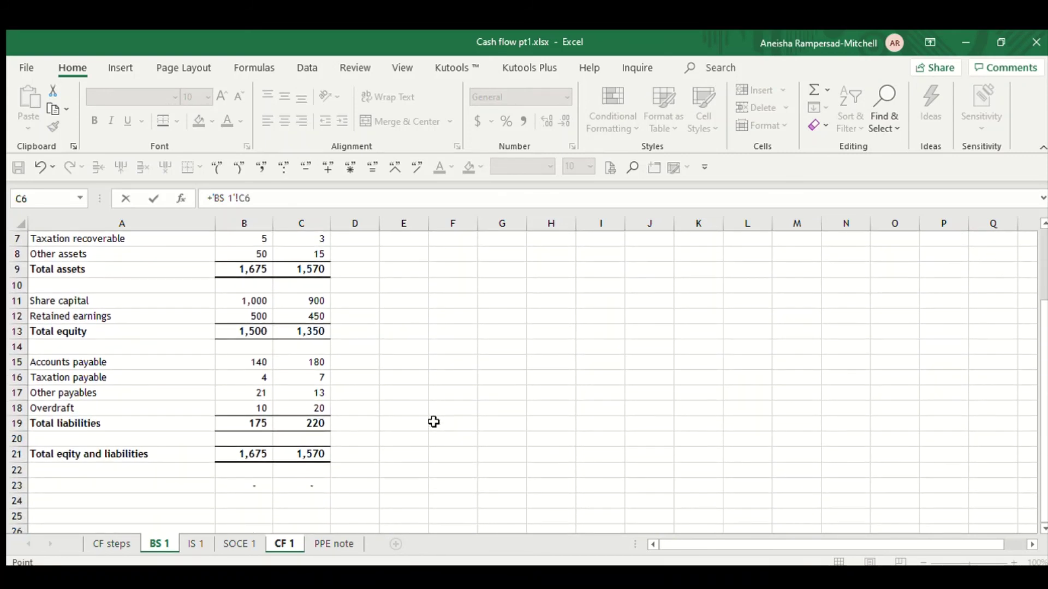
{"action": "left_click", "coordinate": [319, 407]}
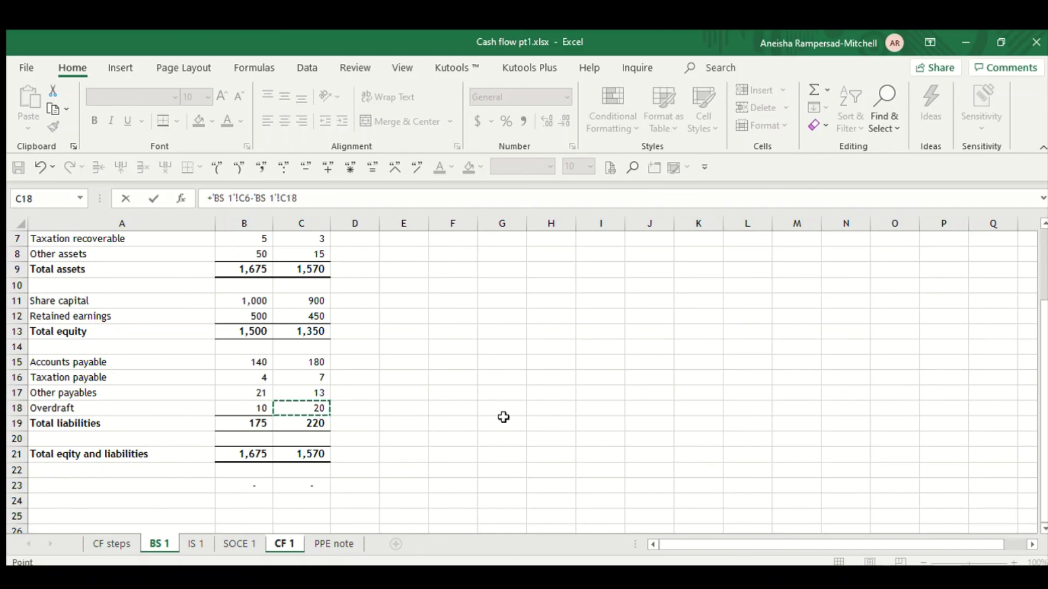
{"action": "key", "text": "Return"}
{"action": "left_click", "coordinate": [243, 440]}
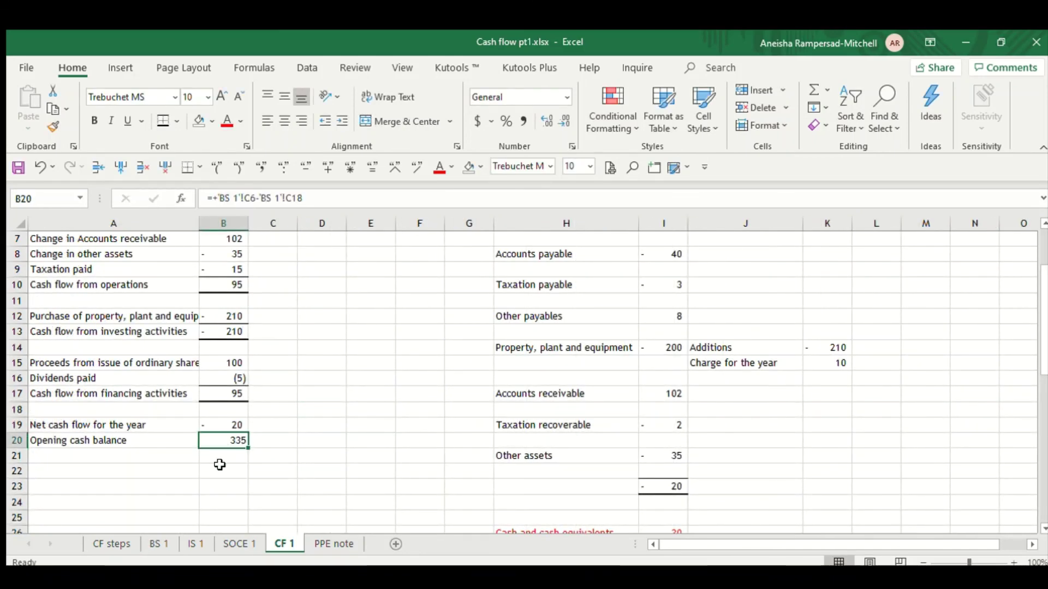
Total the net cash flow and opening balance in B21 with AutoSum over B19:B20 and give the cell total borders
{"action": "left_click", "coordinate": [132, 457]}
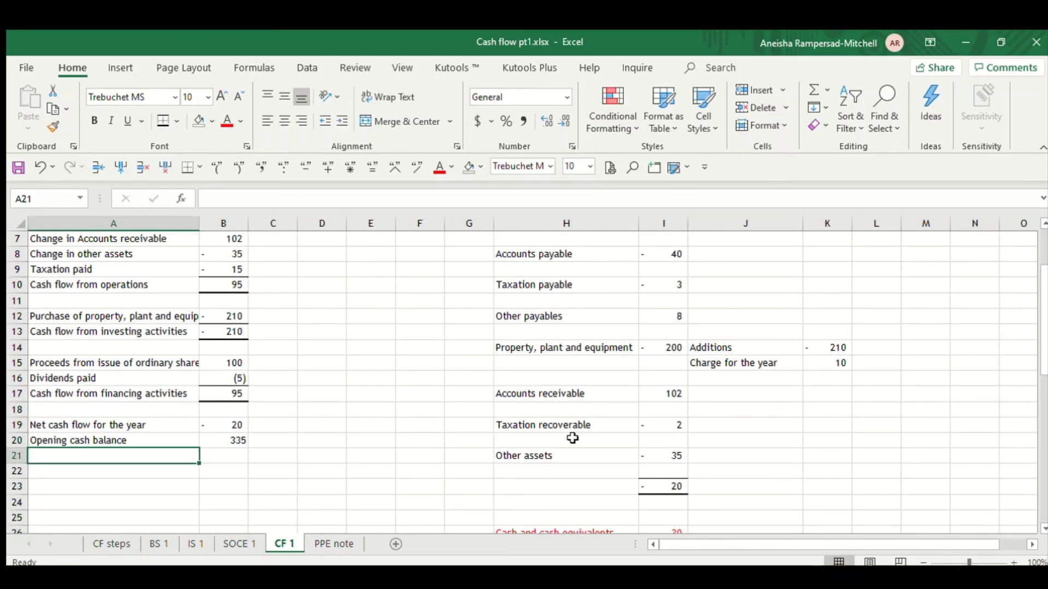
{"action": "left_click", "coordinate": [234, 455]}
{"action": "key", "text": "alt+equal"}
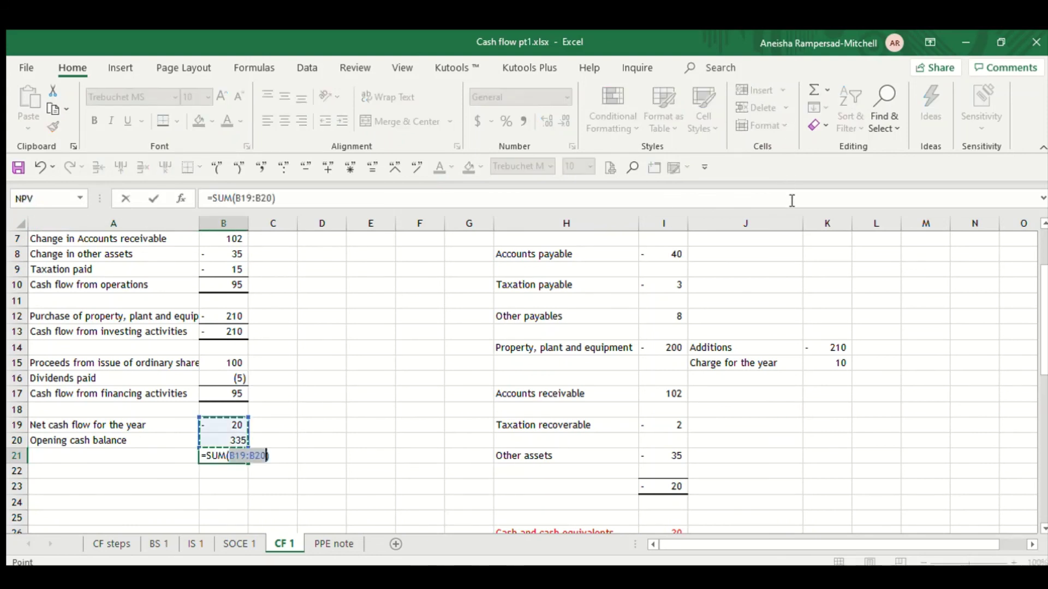
{"action": "key", "text": "Return"}
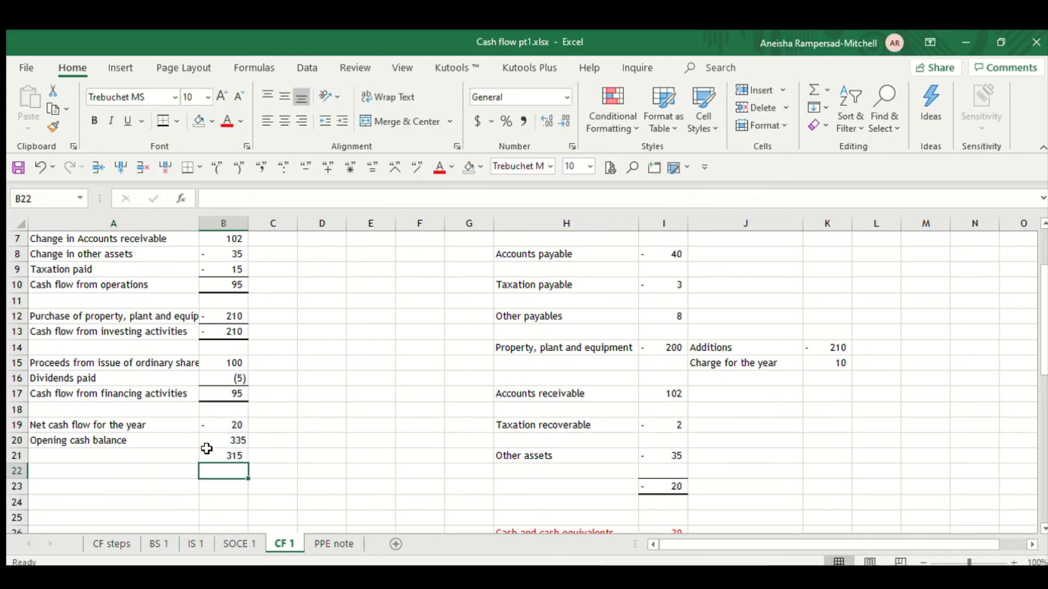
{"action": "left_click", "coordinate": [207, 454]}
Enter the label "Closing cash balance" in A21
{"action": "key", "text": "Left"}
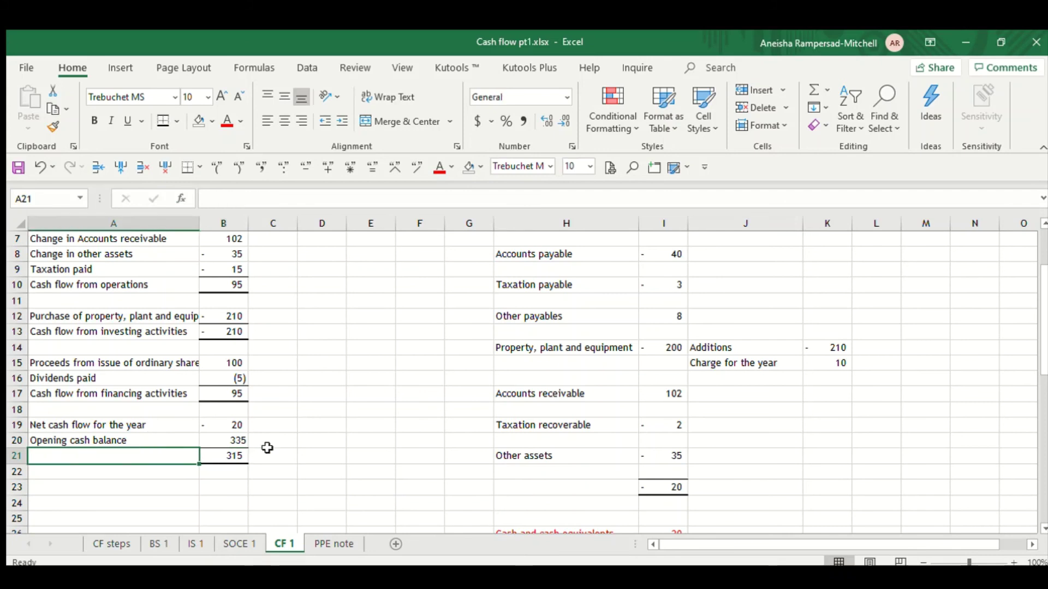
{"action": "type", "text": "Clos"}
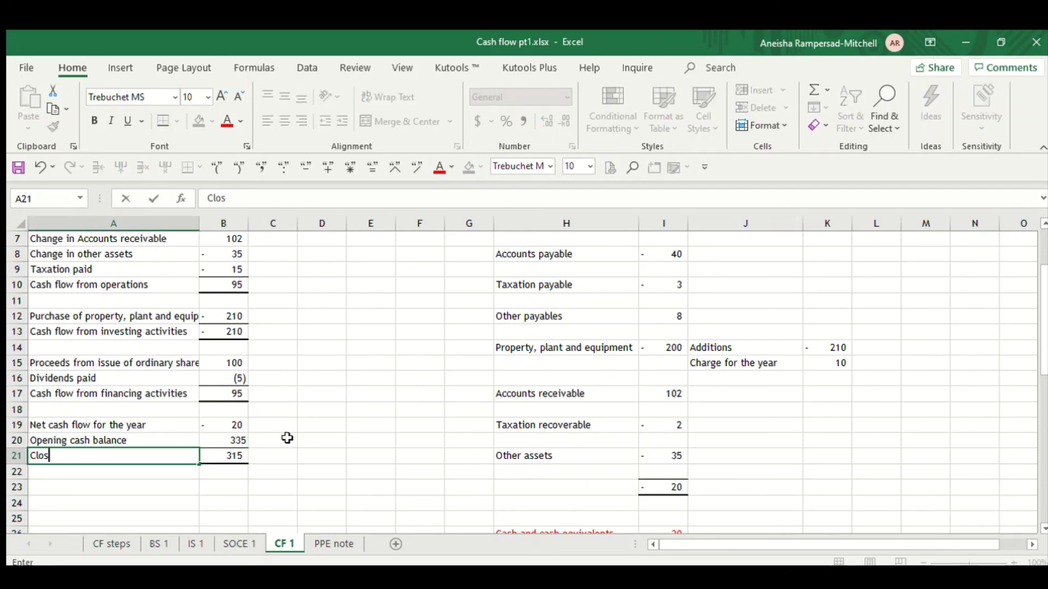
{"action": "type", "text": "ing cash balance"}
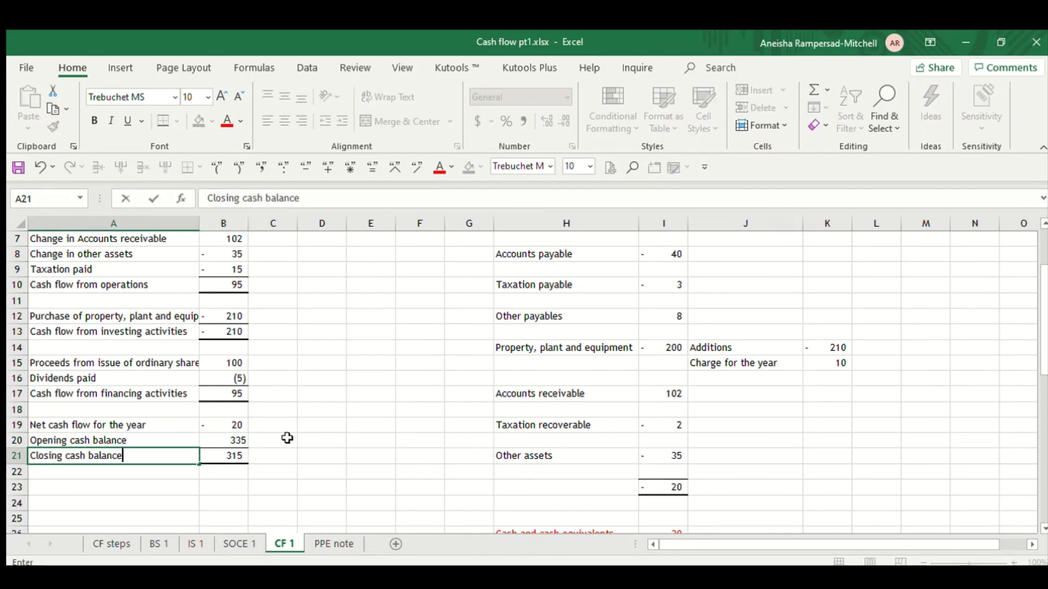
{"action": "key", "text": "Return"}
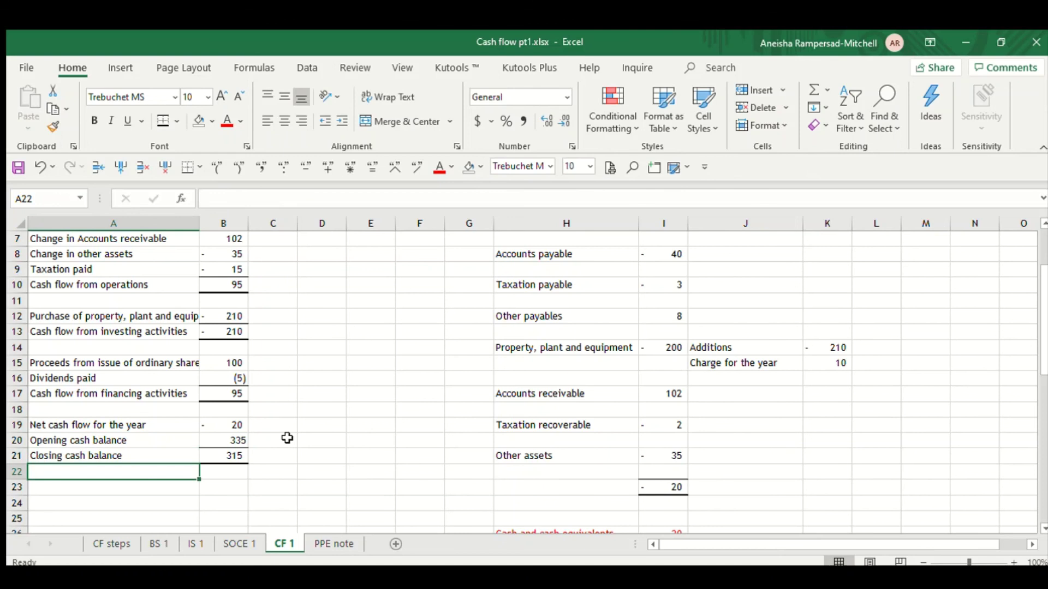
Add a check in B23 comparing the closing balance with 2020 cash less overdraft, using +B21-('BS 1'!B6-'BS 1'!B18)
{"action": "left_click", "coordinate": [239, 489]}
{"action": "type", "text": "+"}
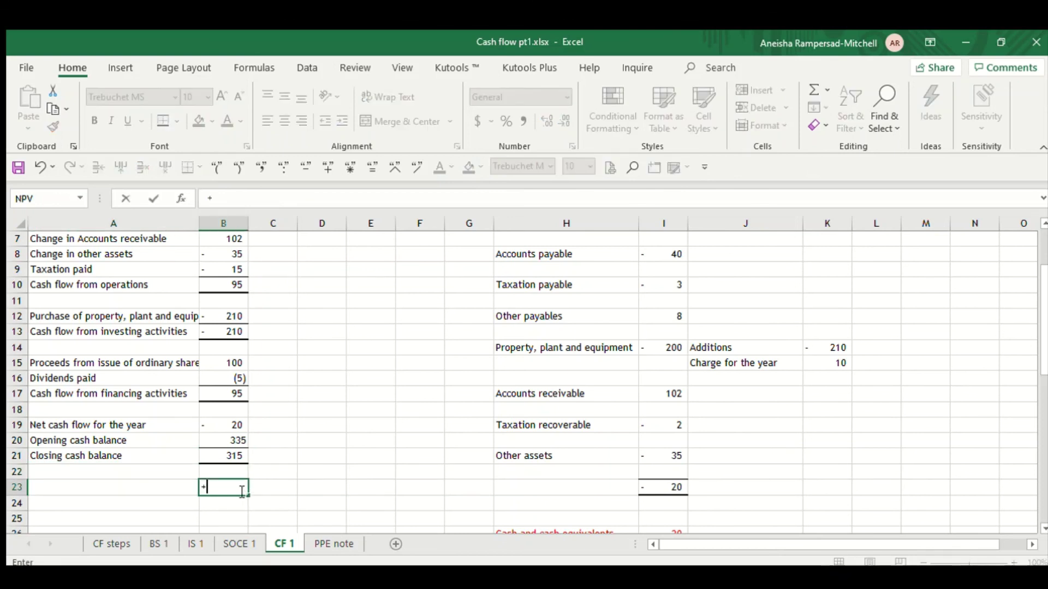
{"action": "left_click", "coordinate": [235, 456]}
{"action": "type", "text": "-"}
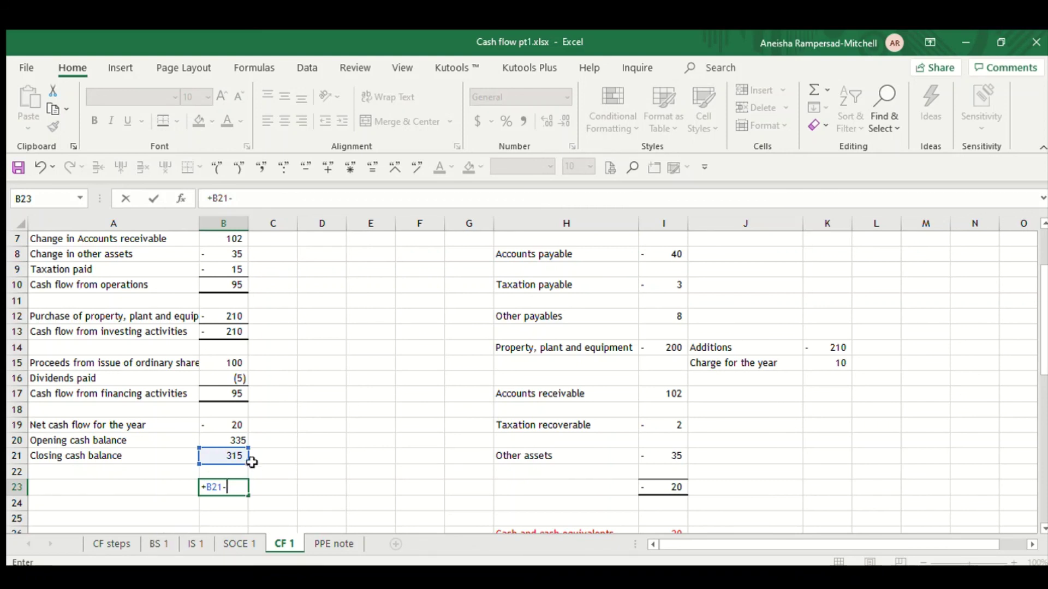
{"action": "type", "text": "("}
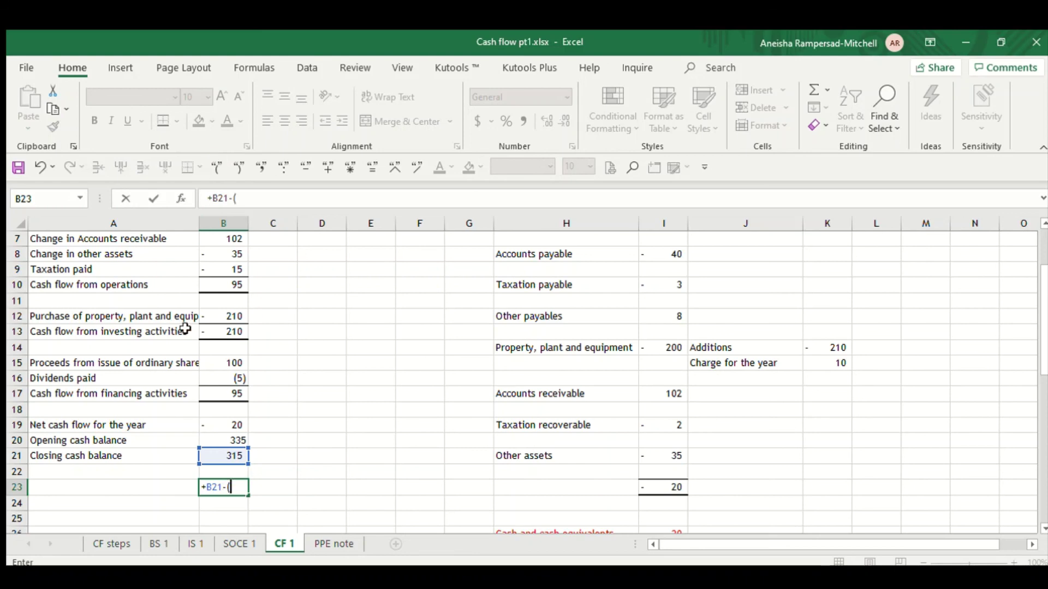
{"action": "left_click", "coordinate": [159, 545]}
{"action": "scroll", "coordinate": [264, 382], "scroll_direction": "up", "scroll_amount": 2}
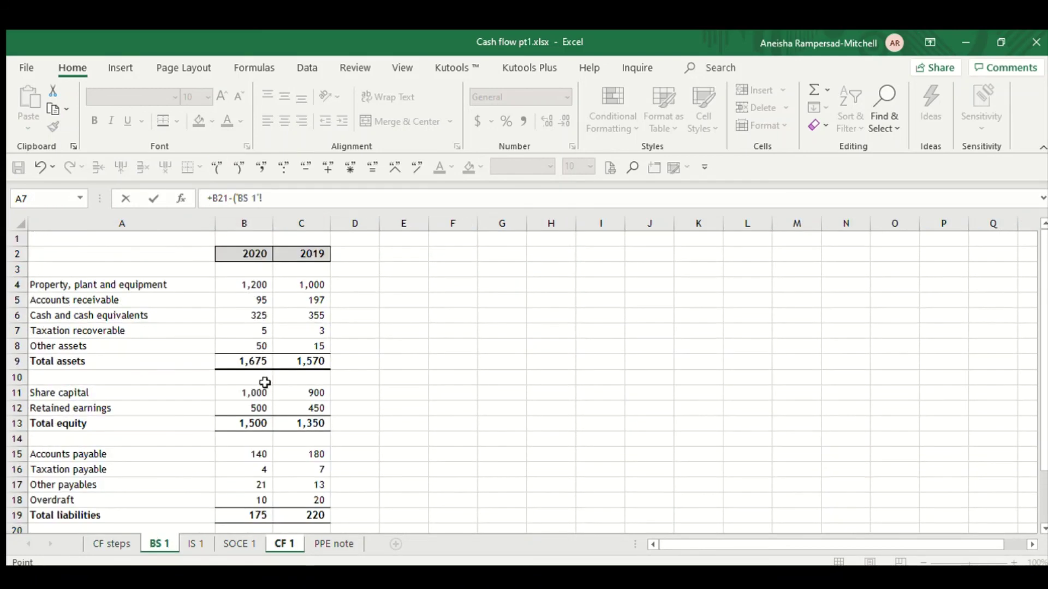
{"action": "left_click", "coordinate": [257, 317]}
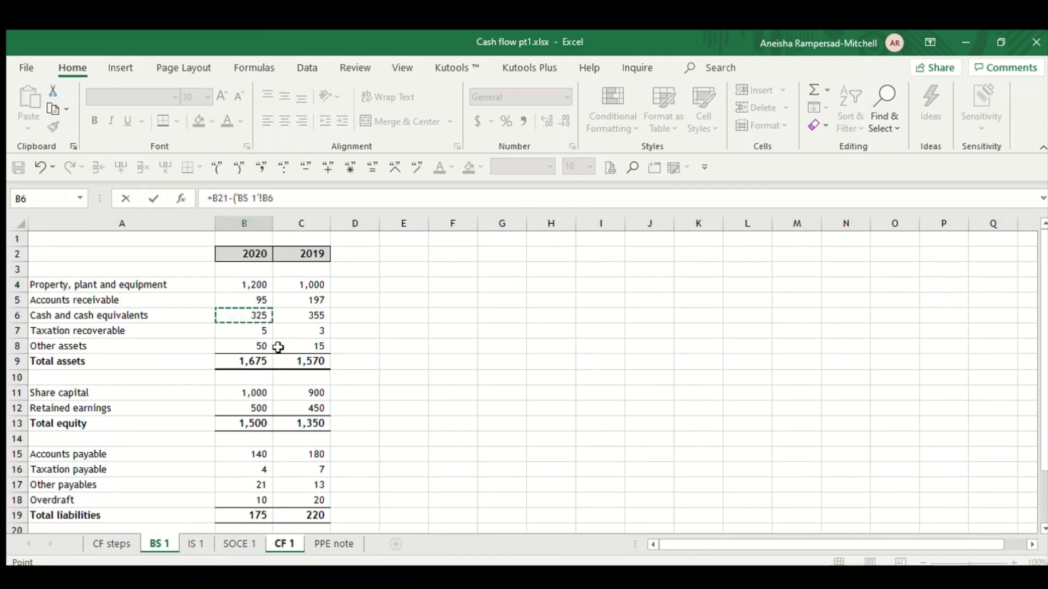
{"action": "type", "text": "-"}
{"action": "scroll", "coordinate": [328, 404], "scroll_direction": "down", "scroll_amount": 2}
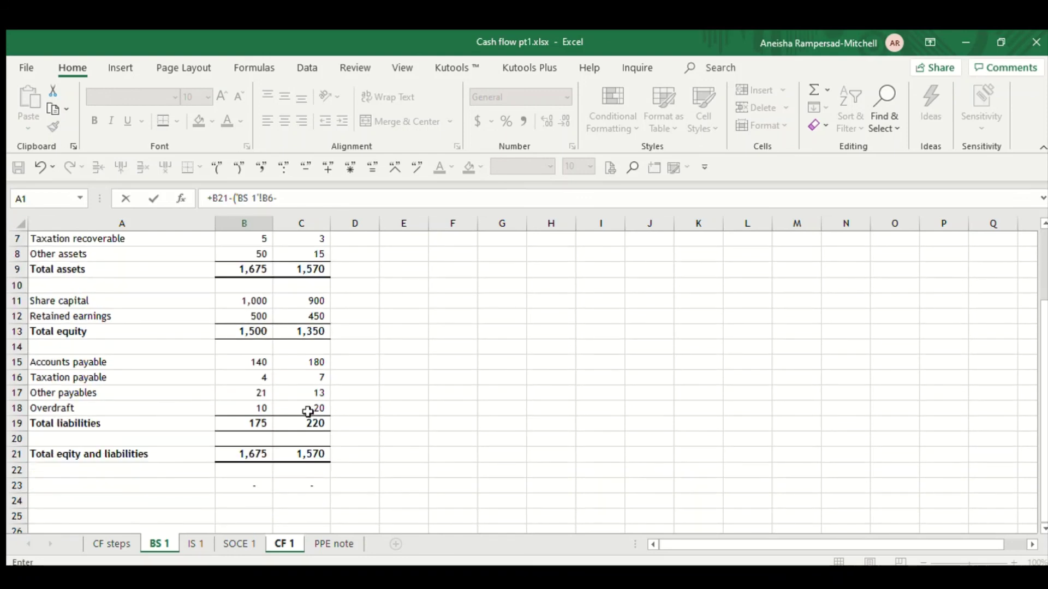
{"action": "scroll", "coordinate": [251, 395], "scroll_direction": "up", "scroll_amount": 2}
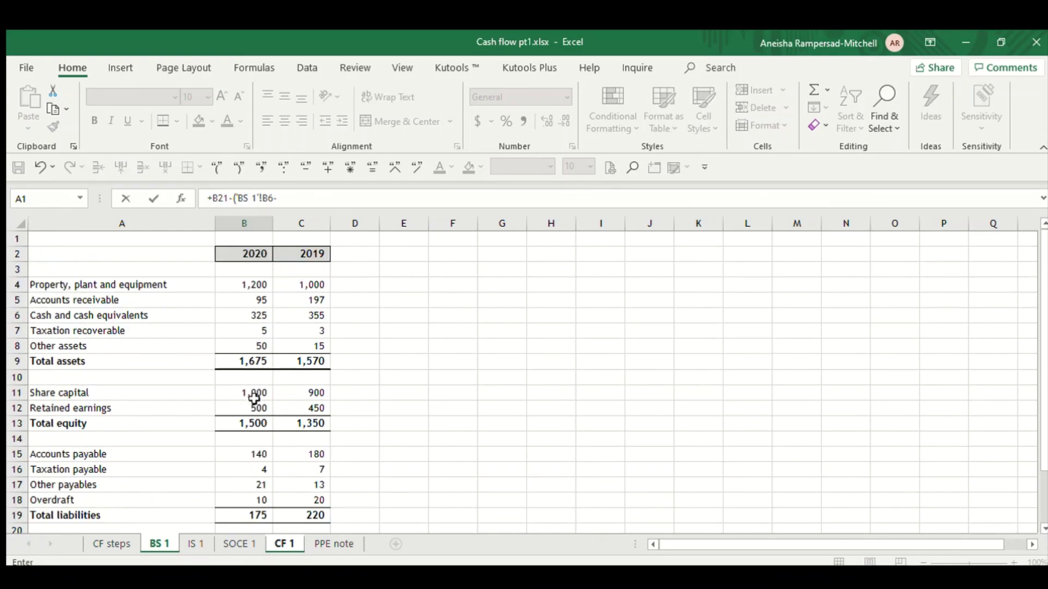
{"action": "scroll", "coordinate": [265, 448], "scroll_direction": "down", "scroll_amount": 3}
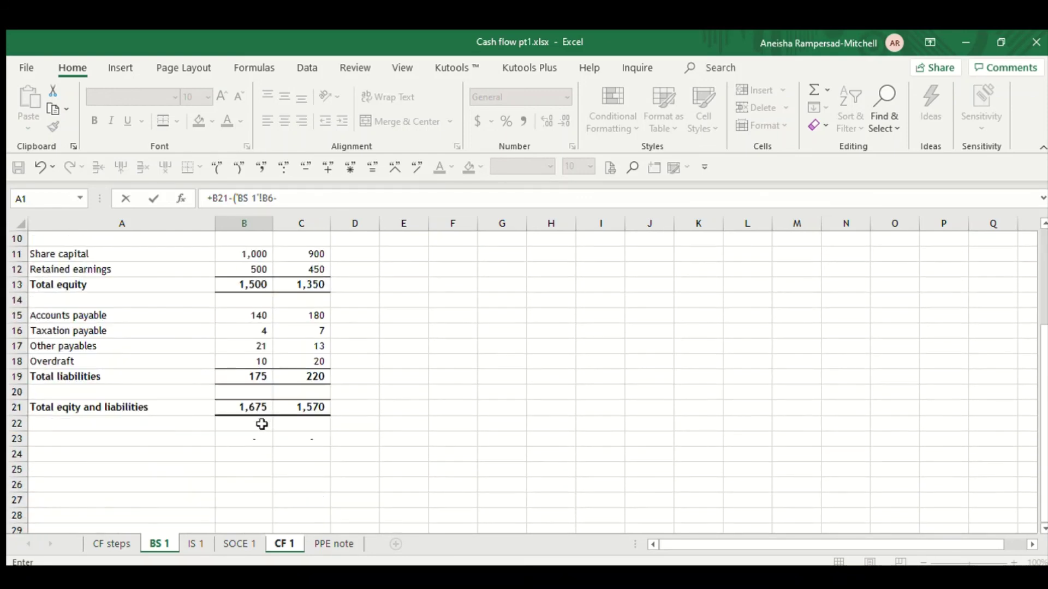
{"action": "left_click", "coordinate": [257, 361]}
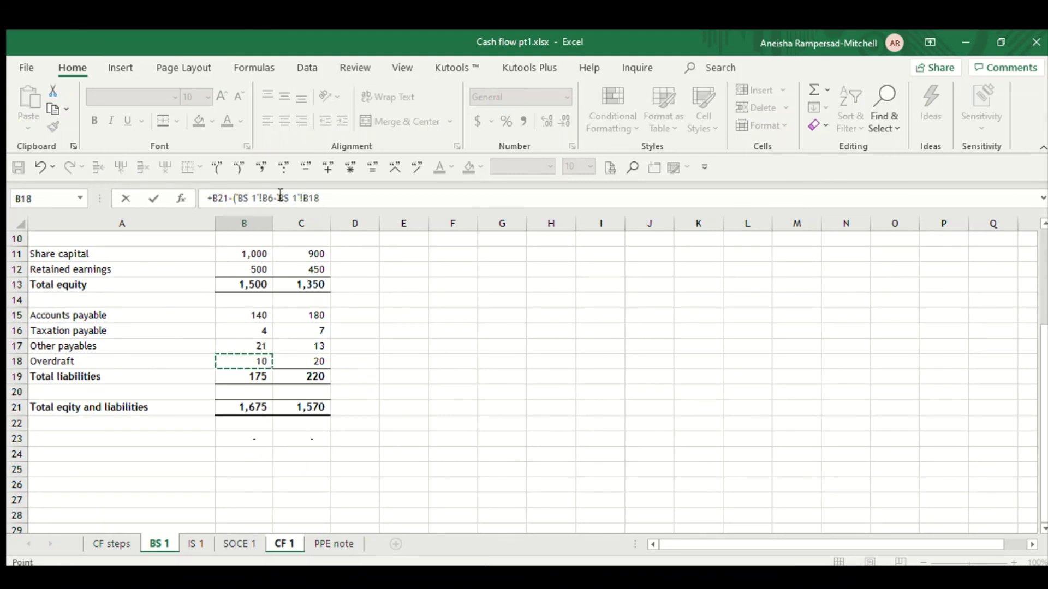
{"action": "type", "text": ")"}
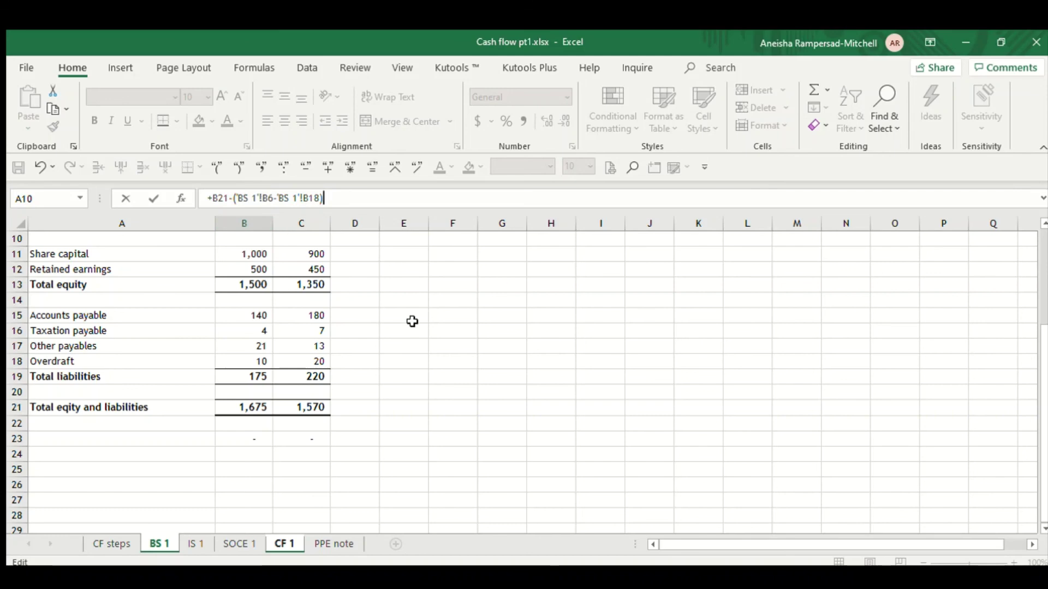
{"action": "key", "text": "Return"}
{"action": "left_click", "coordinate": [252, 484]}
Review the completed cash flow statement and its closing balance alongside the BS 1 balance sheet
{"action": "scroll", "coordinate": [451, 500], "scroll_direction": "up", "scroll_amount": 2}
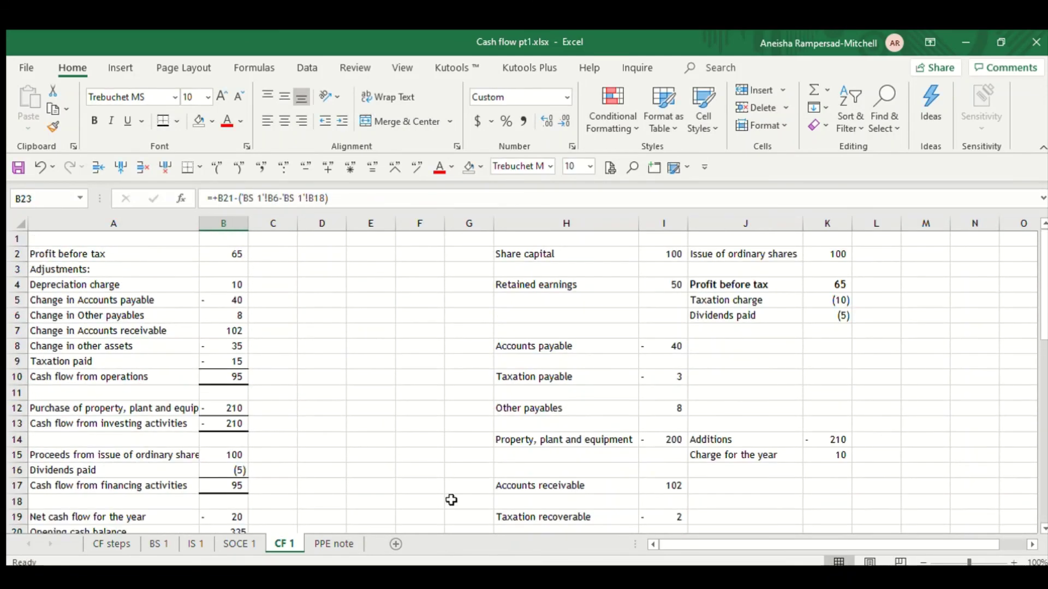
{"action": "scroll", "coordinate": [451, 497], "scroll_direction": "down", "scroll_amount": 2}
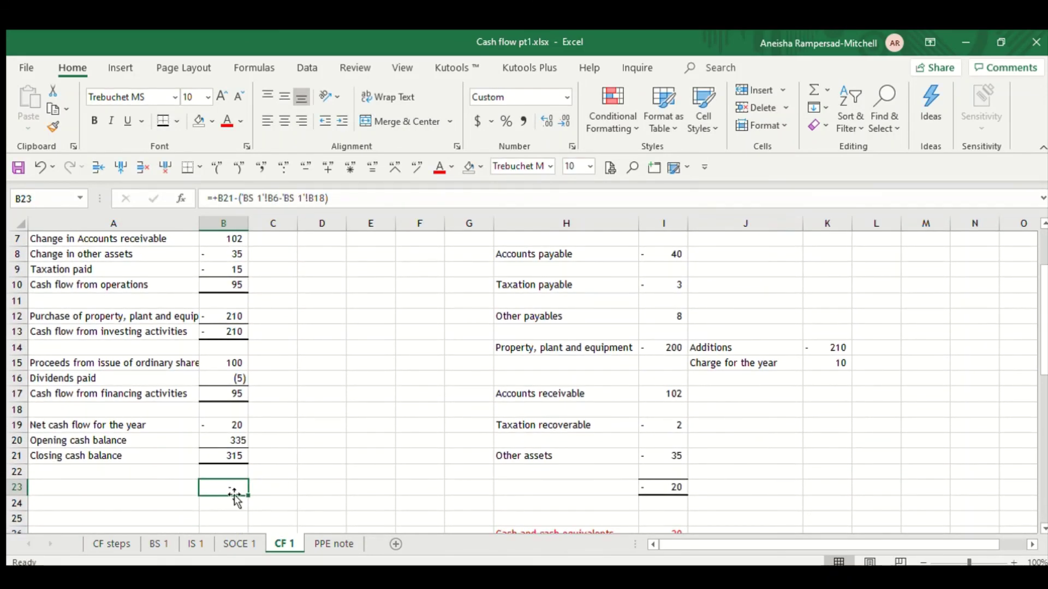
{"action": "left_click", "coordinate": [240, 456]}
{"action": "scroll", "coordinate": [400, 480], "scroll_direction": "up", "scroll_amount": 2}
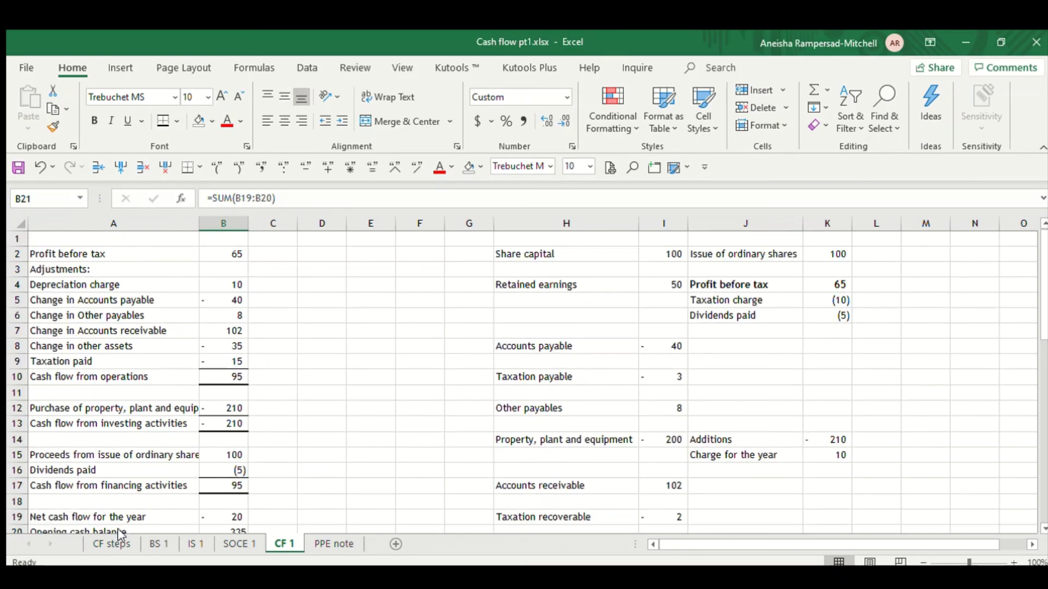
{"action": "left_click", "coordinate": [159, 544]}
{"action": "left_click", "coordinate": [354, 455]}
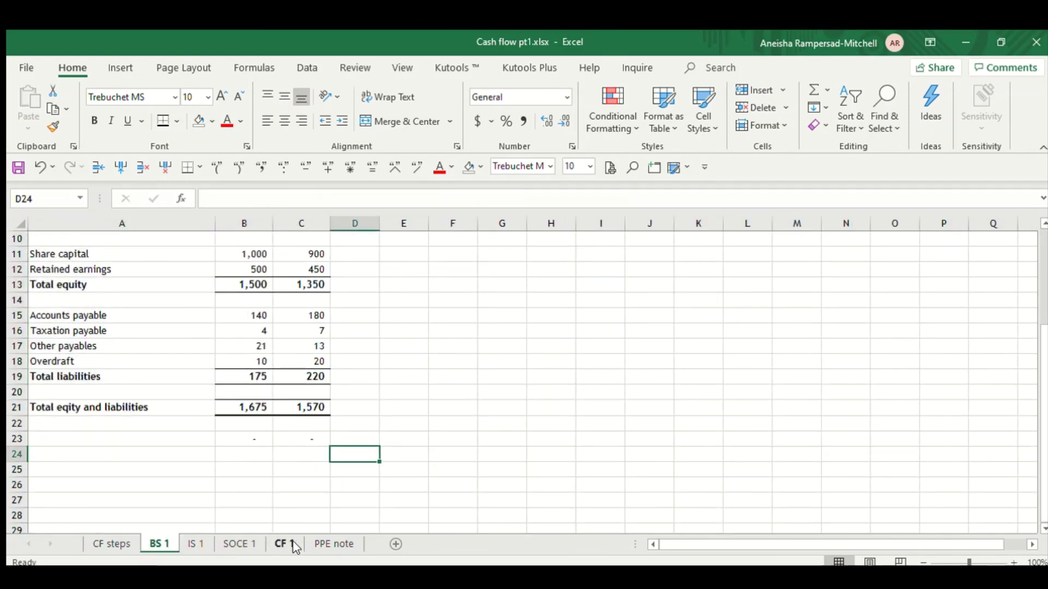
{"action": "left_click", "coordinate": [294, 546]}
{"action": "left_click", "coordinate": [365, 439]}
{"action": "scroll", "coordinate": [412, 434], "scroll_direction": "down", "scroll_amount": 1}
{"action": "scroll", "coordinate": [412, 435], "scroll_direction": "up", "scroll_amount": 1}
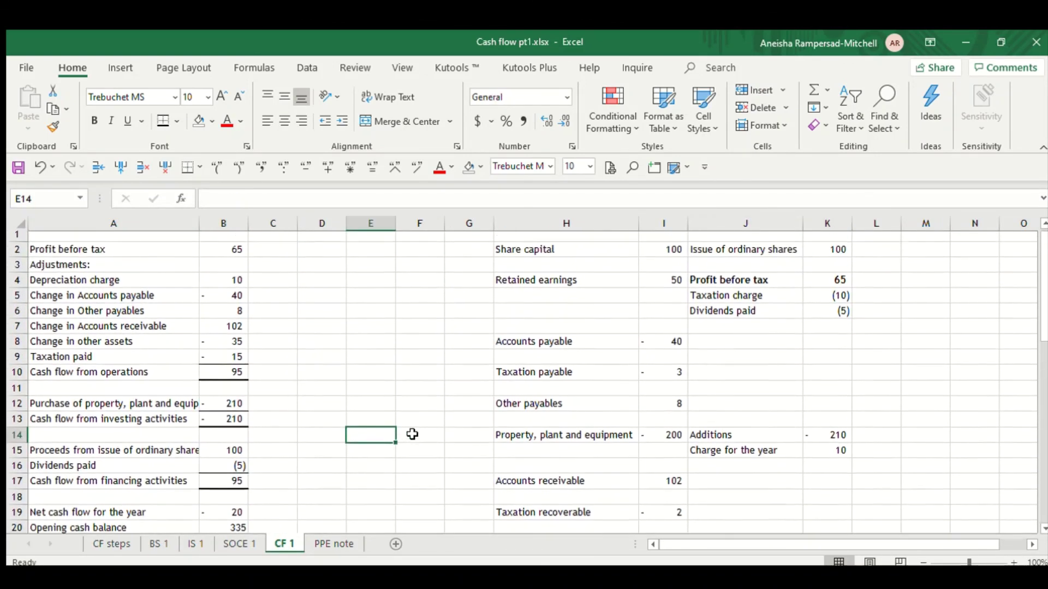
Delete the empty columns E to G between the cash flow statement and the workings in CF 1
{"action": "left_click_drag", "start_coordinate": [472, 224], "coordinate": [393, 225]}
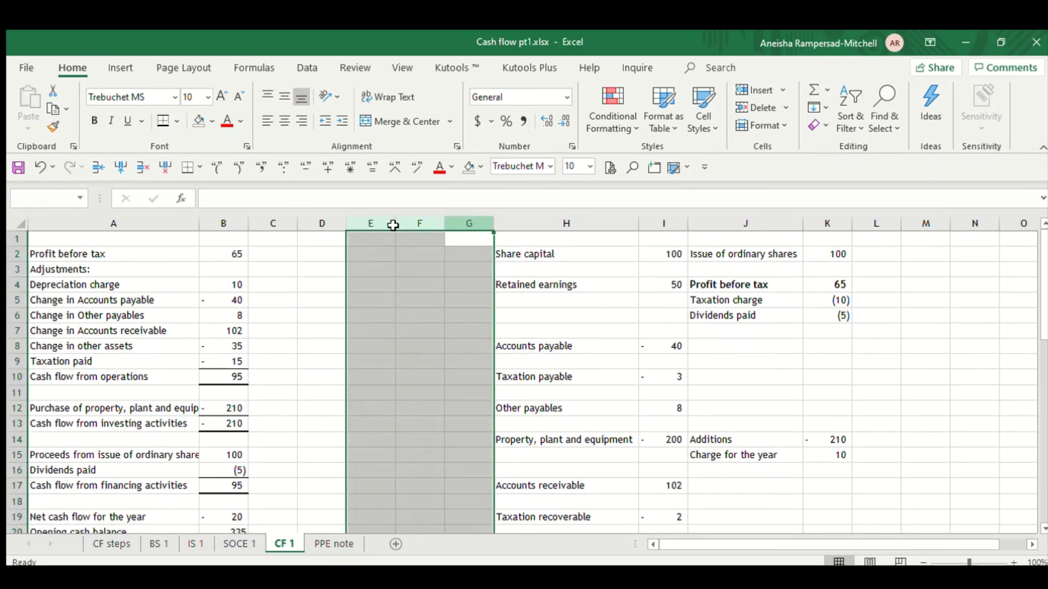
{"action": "left_click", "coordinate": [166, 167]}
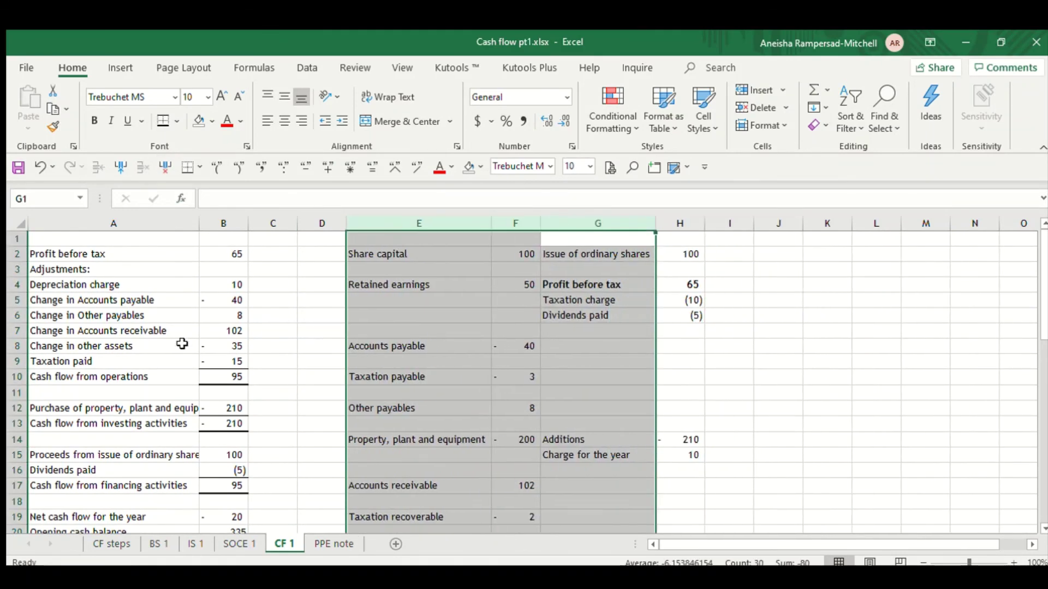
{"action": "left_click", "coordinate": [182, 344]}
Examine the balance sheet movement workings beside the cash flow statement, including the additions, depreciation charge and cash reconciliation
{"action": "left_click", "coordinate": [636, 393]}
{"action": "scroll", "coordinate": [883, 389], "scroll_direction": "down", "scroll_amount": 3}
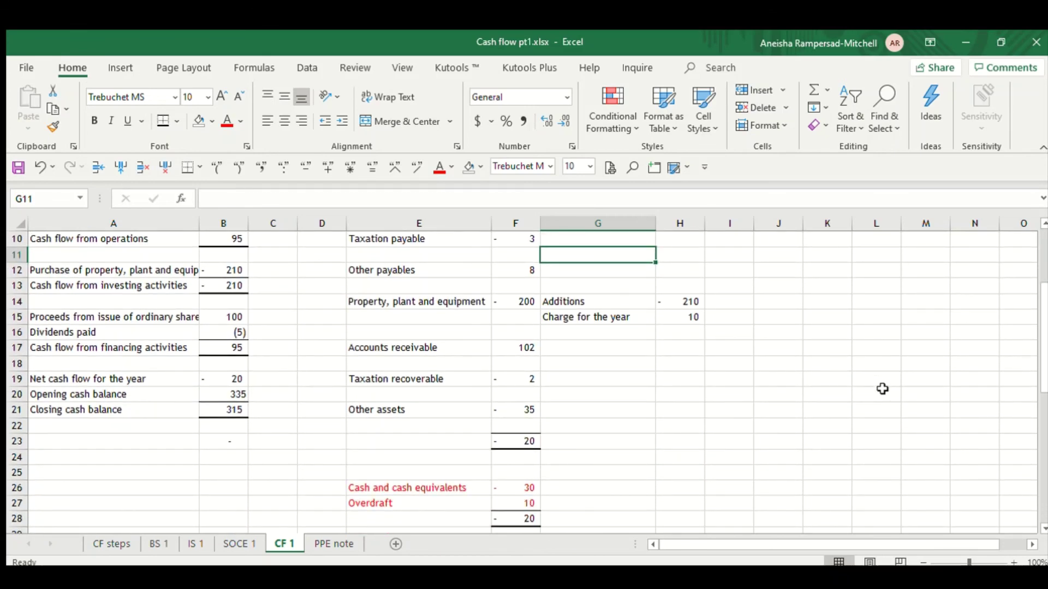
{"action": "scroll", "coordinate": [882, 388], "scroll_direction": "up", "scroll_amount": 2}
{"action": "scroll", "coordinate": [883, 388], "scroll_direction": "up", "scroll_amount": 1}
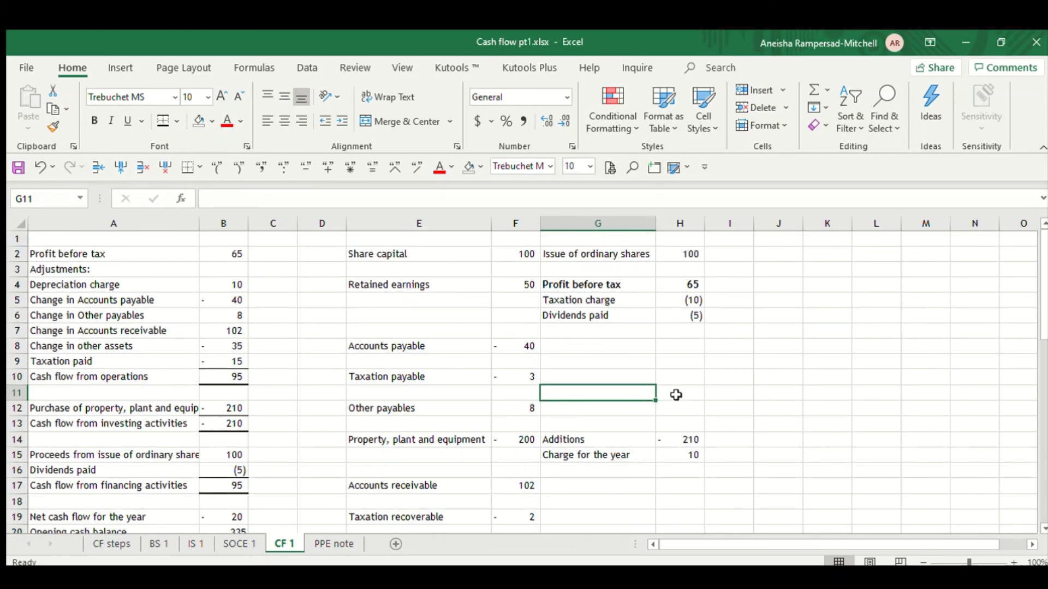
{"action": "left_click", "coordinate": [532, 282]}
{"action": "left_click", "coordinate": [515, 256]}
{"action": "left_click", "coordinate": [526, 308]}
{"action": "scroll", "coordinate": [699, 377], "scroll_direction": "down", "scroll_amount": 2}
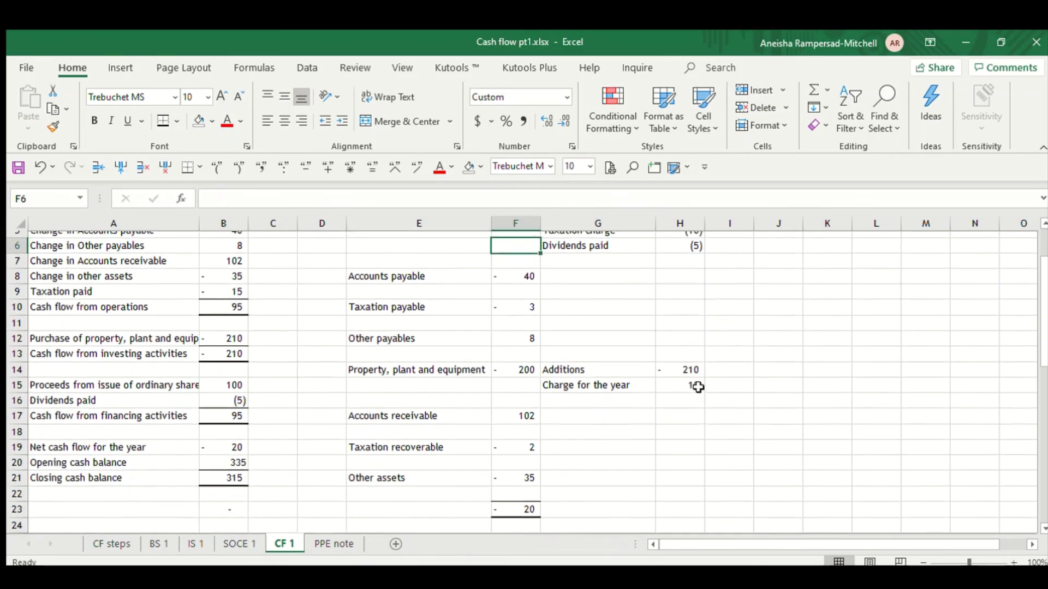
{"action": "left_click", "coordinate": [681, 409]}
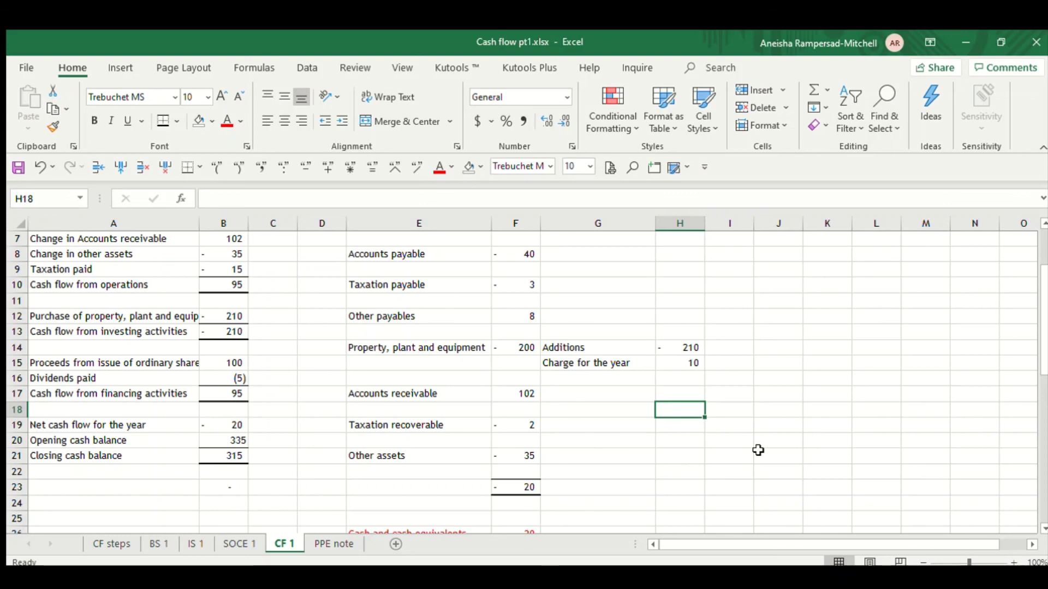
{"action": "scroll", "coordinate": [758, 450], "scroll_direction": "up", "scroll_amount": 2}
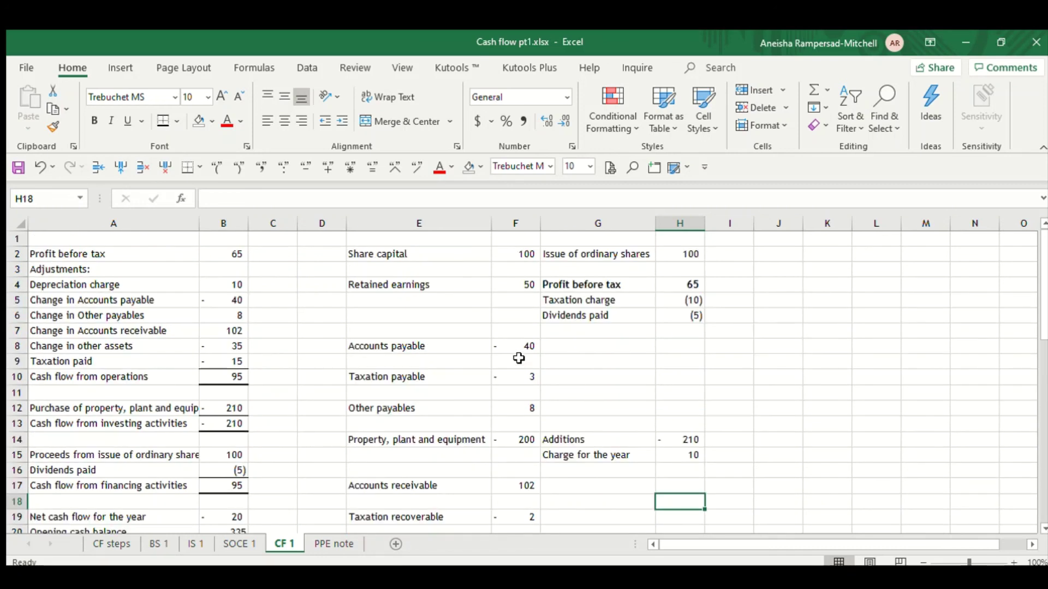
Examine the accounts payable and taxation payable movements and the split of property, plant and equipment into additions and the charge for the year
{"action": "left_click_drag", "start_coordinate": [518, 359], "coordinate": [519, 346]}
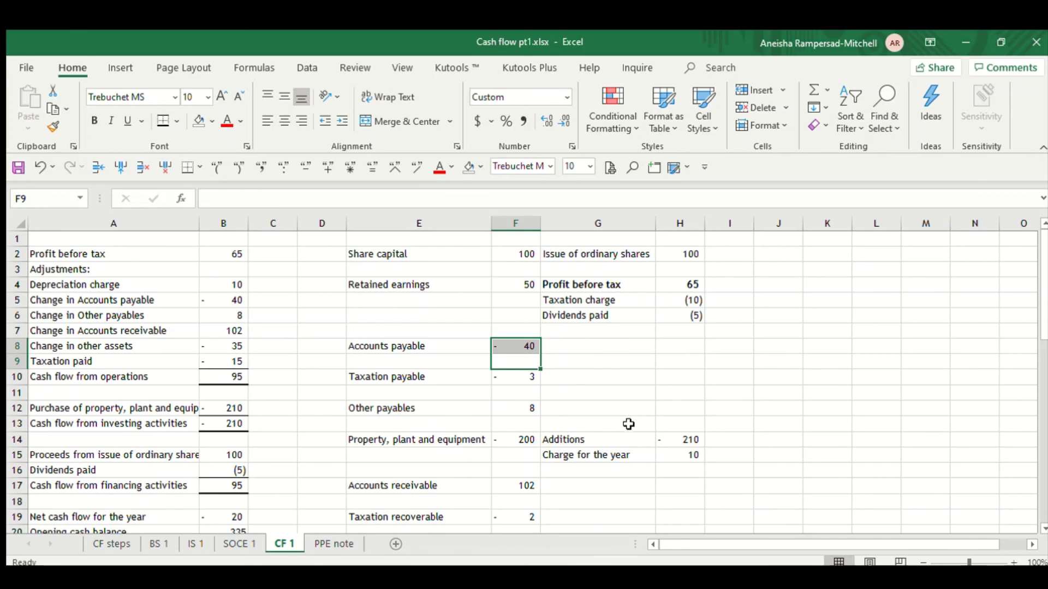
{"action": "scroll", "coordinate": [628, 424], "scroll_direction": "down", "scroll_amount": 1}
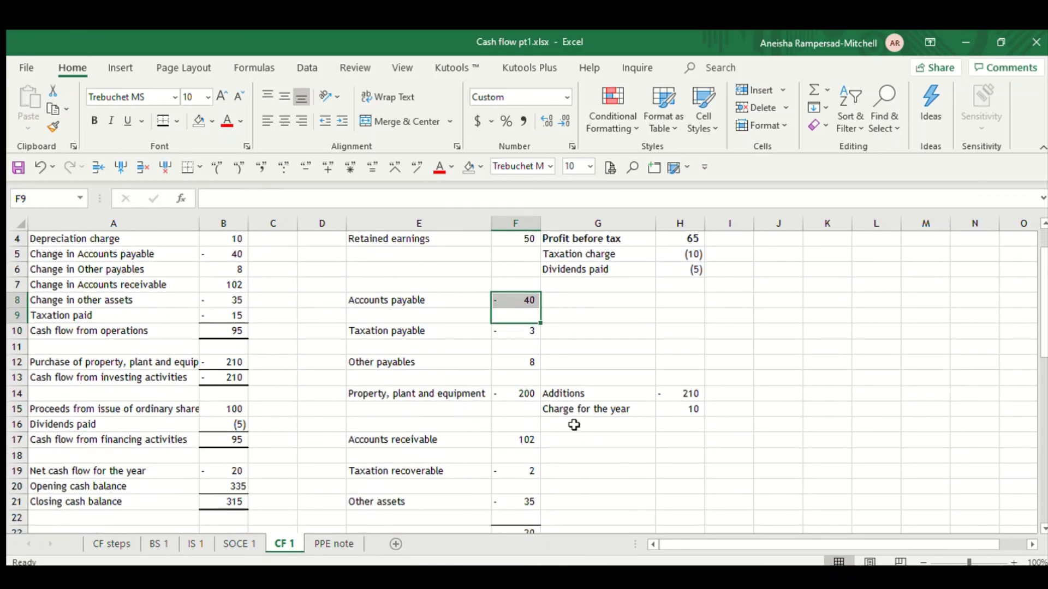
{"action": "left_click", "coordinate": [586, 396]}
{"action": "left_click", "coordinate": [470, 392]}
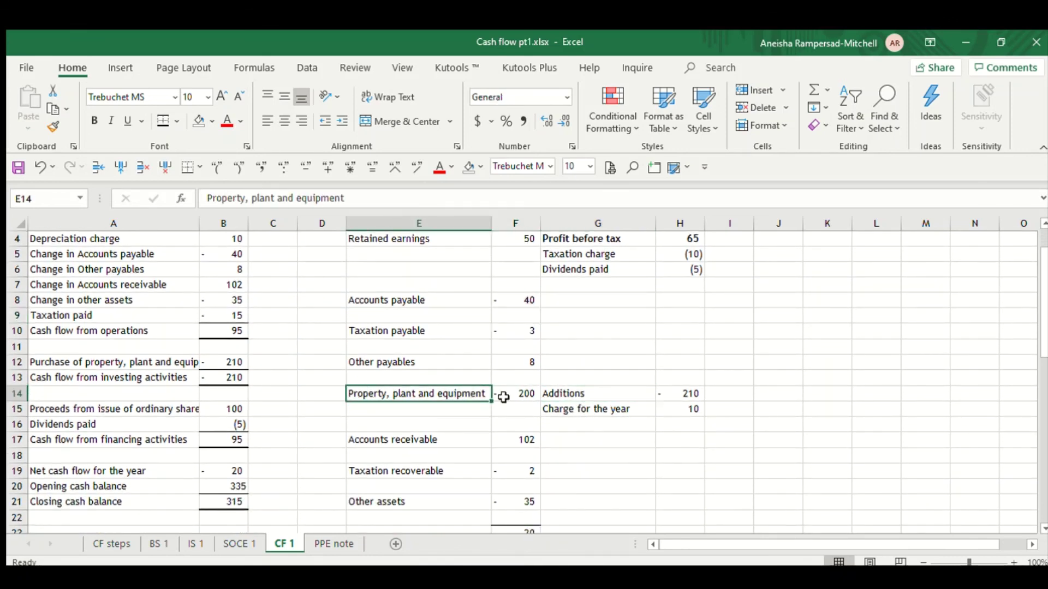
{"action": "left_click", "coordinate": [583, 394]}
{"action": "left_click", "coordinate": [685, 396]}
{"action": "left_click", "coordinate": [679, 410]}
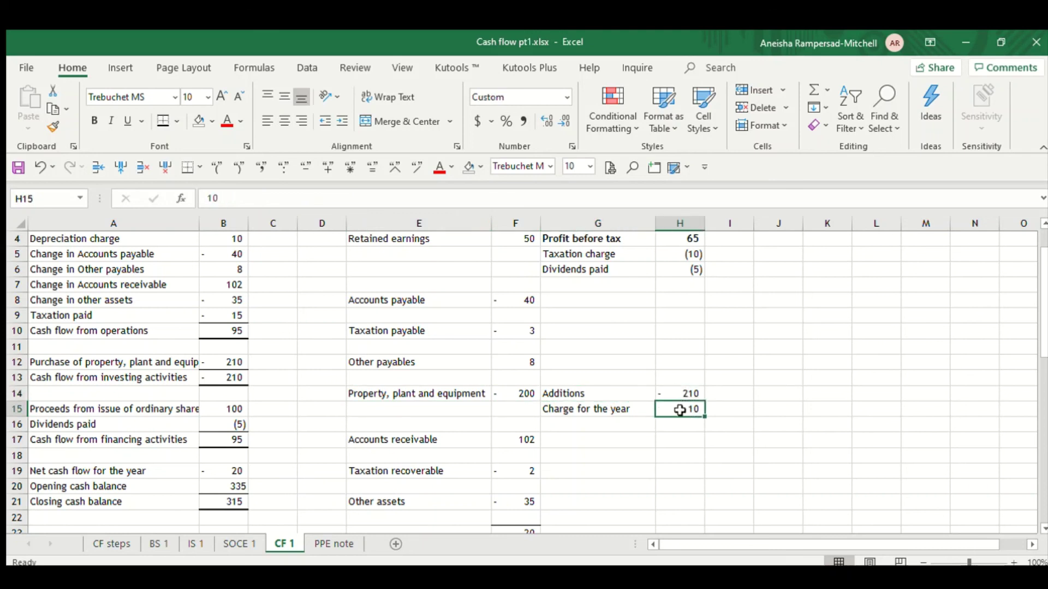
{"action": "left_click", "coordinate": [622, 409]}
{"action": "left_click", "coordinate": [685, 409]}
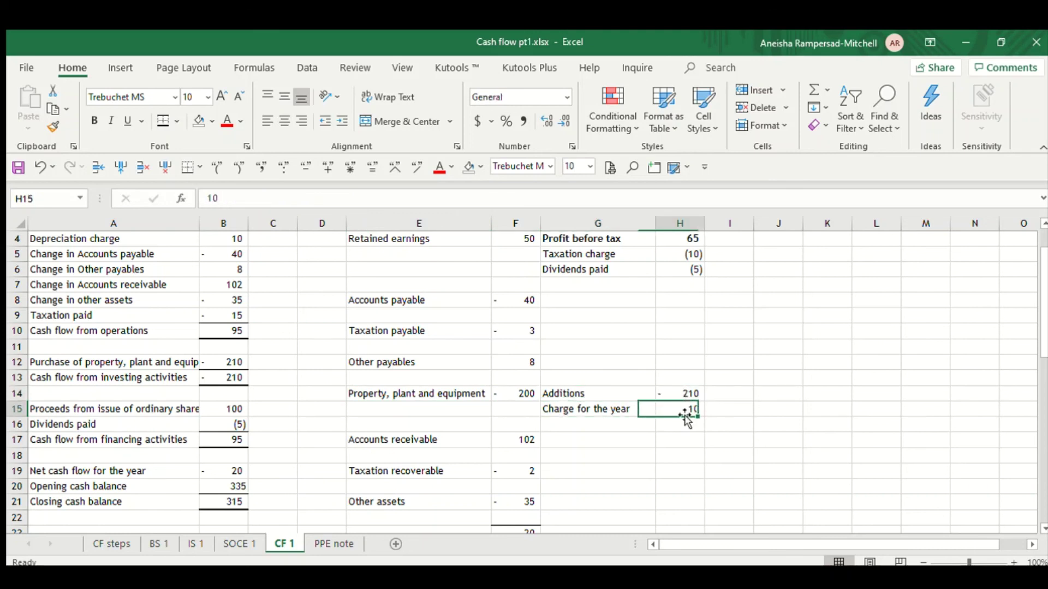
{"action": "left_click", "coordinate": [450, 397]}
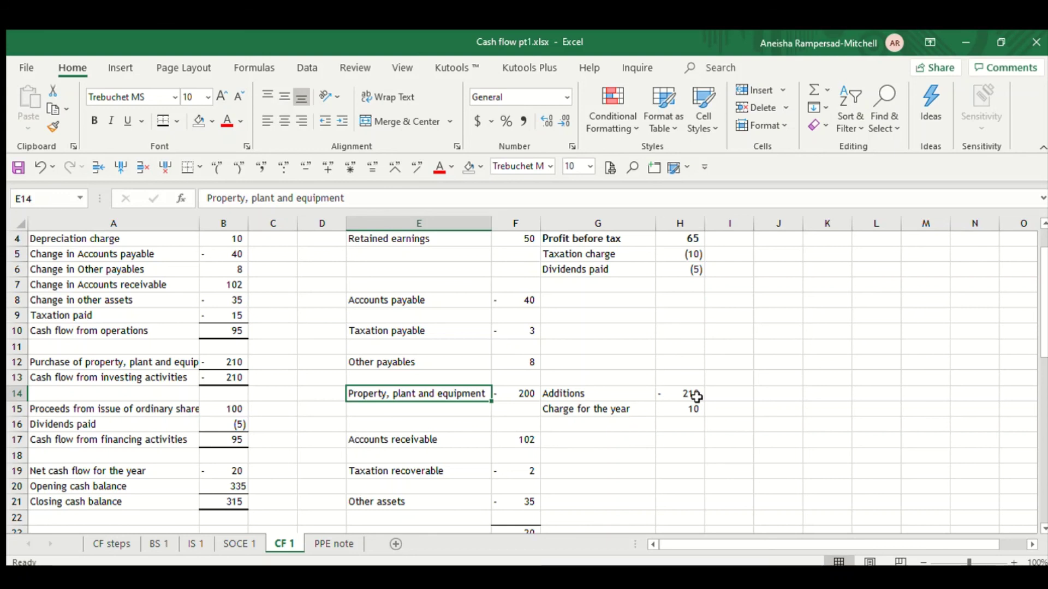
{"action": "key", "text": "Down"}
{"action": "key", "text": "Down"}
{"action": "scroll", "coordinate": [771, 459], "scroll_direction": "up", "scroll_amount": 1}
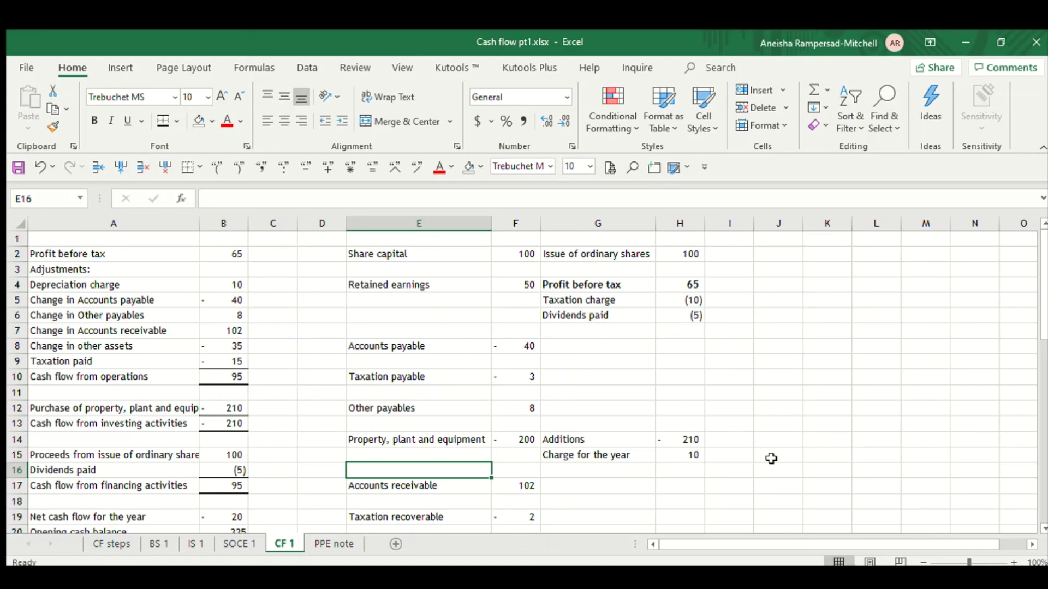
{"action": "left_click", "coordinate": [390, 393]}
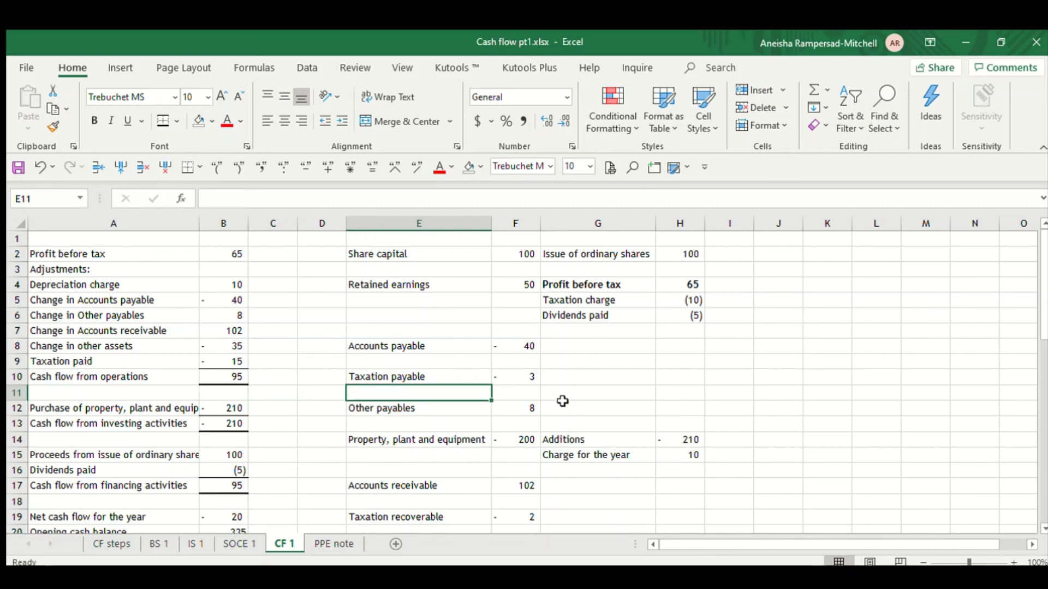
{"action": "left_click", "coordinate": [611, 379]}
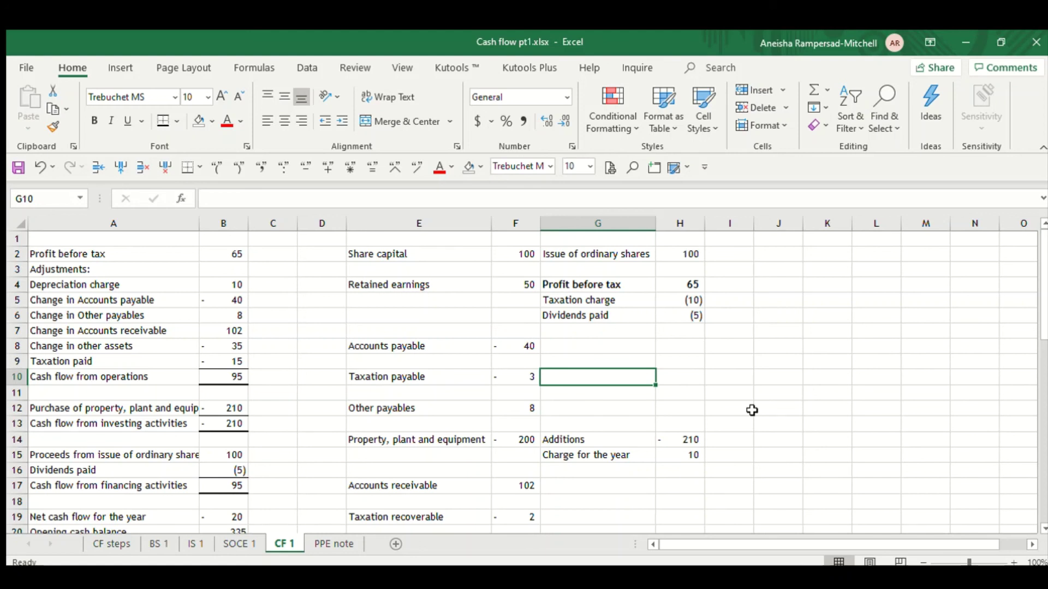
Return to the CF steps sheet to review the pre-check and cash flow preparation steps
{"action": "key", "text": "ctrl+Page_Up"}
{"action": "key", "text": "ctrl+Page_Up"}
{"action": "key", "text": "ctrl+Page_Up"}
{"action": "key", "text": "ctrl+Page_Up"}
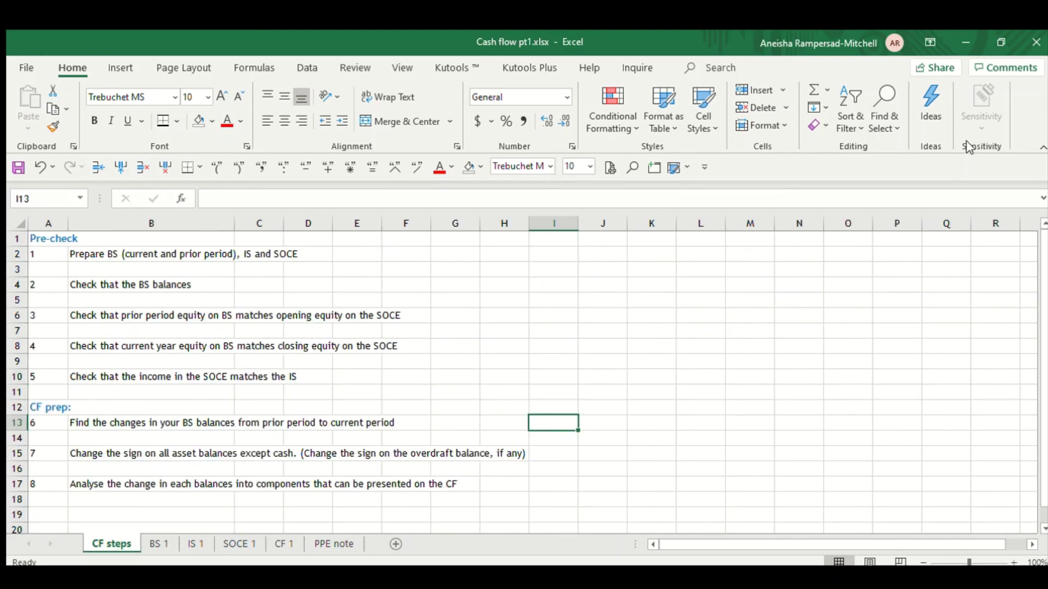